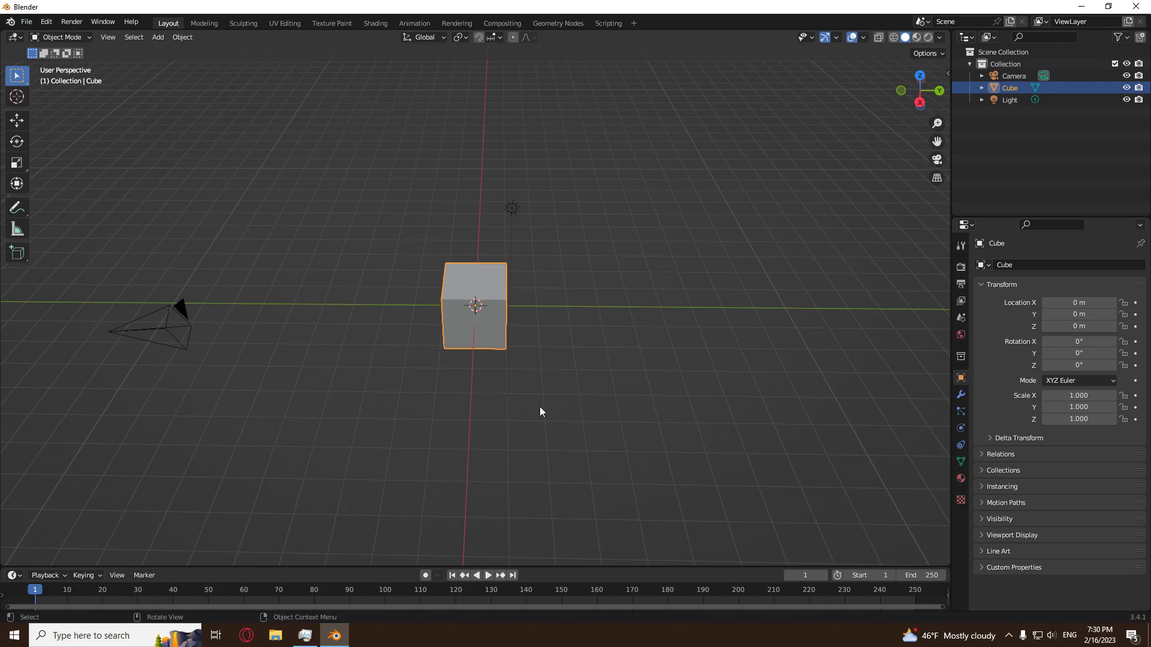
Delete all the default scene objects and add a mesh plane at the origin.
middle_drag(540, 407, 559, 389)
key(a)
key(x)
click(560, 387)
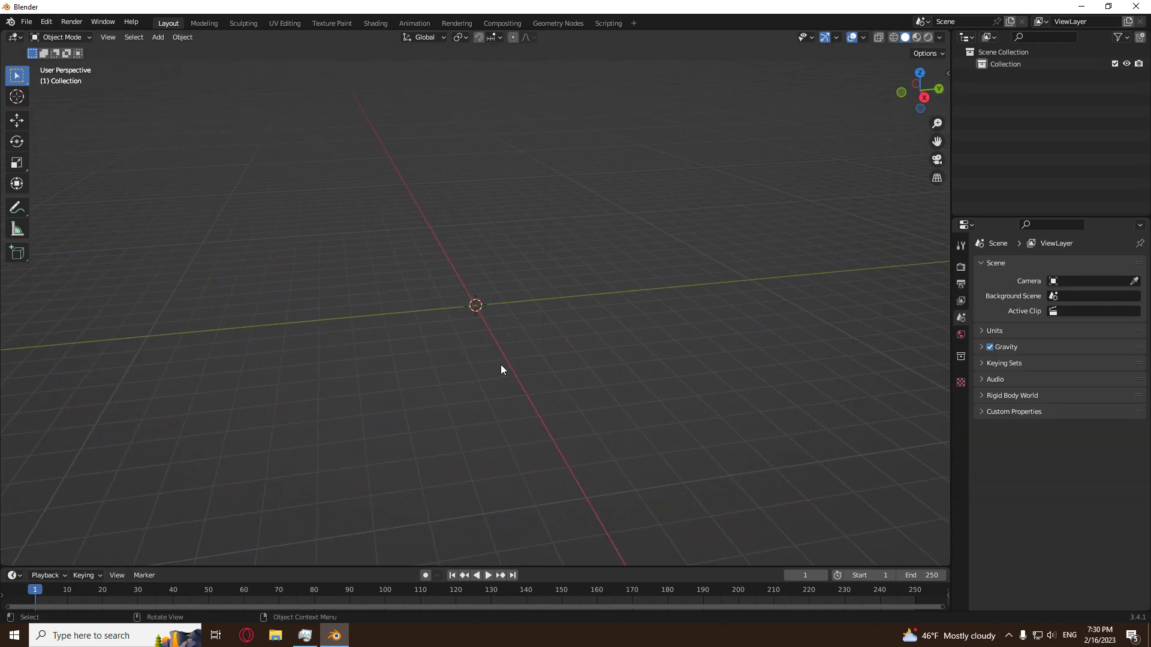
key(shift+a)
mouse_move(501, 364)
click(544, 365)
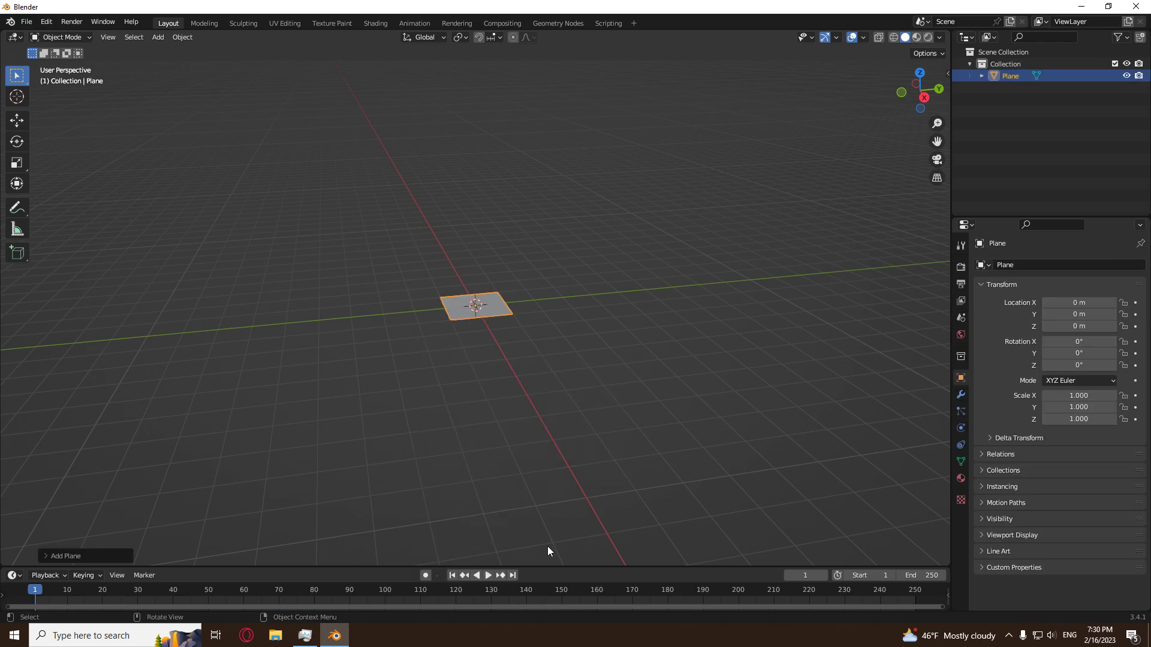
Turn the enlarged timeline area into a Geometry Node Editor and create a new geometry node tree for the plane.
drag(546, 566, 473, 323)
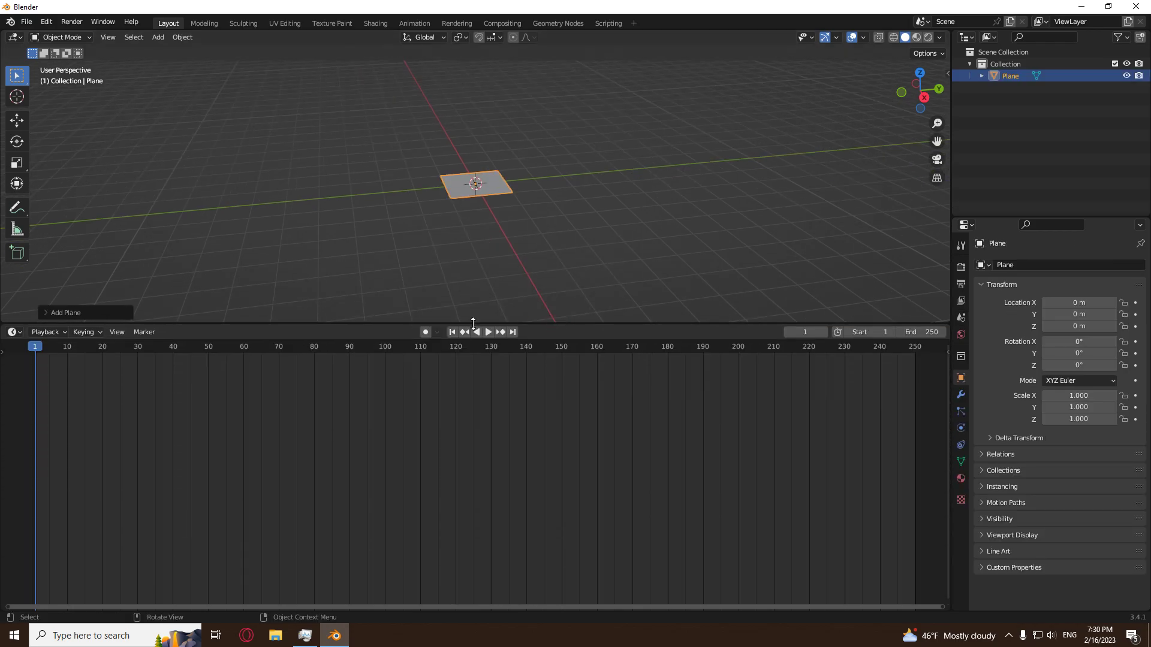
click(13, 332)
click(49, 430)
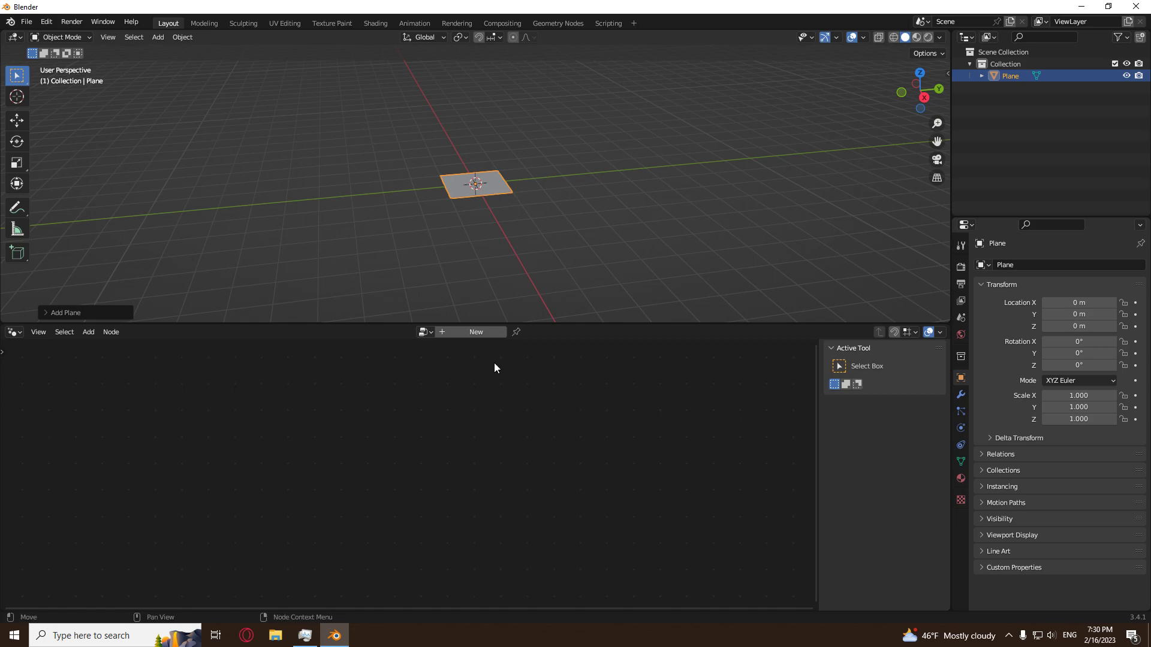
drag(550, 323, 563, 207)
click(464, 214)
Move the Group Input node horizontally away from the Group Output node.
middle_drag(351, 475, 403, 431)
scroll(398, 434, up, 3)
click(262, 475)
key(g)
key(x)
click(210, 406)
click(209, 406)
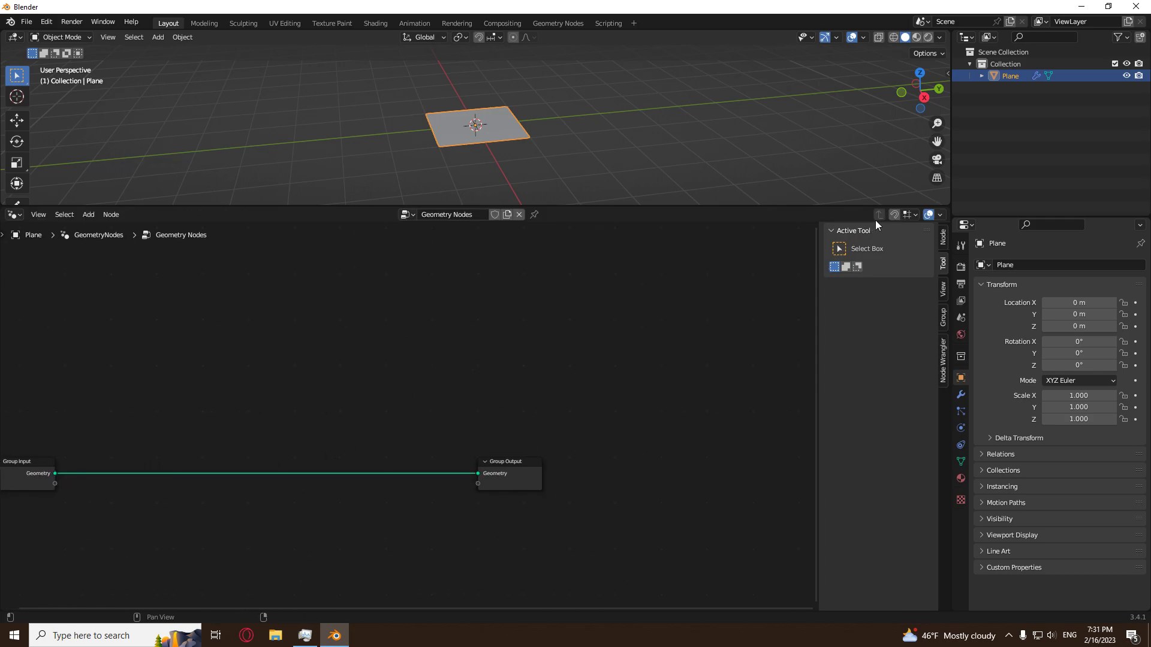
Enable node snapping and move the Group Input node even farther from the Group Output node.
click(894, 214)
middle_drag(254, 398, 411, 411)
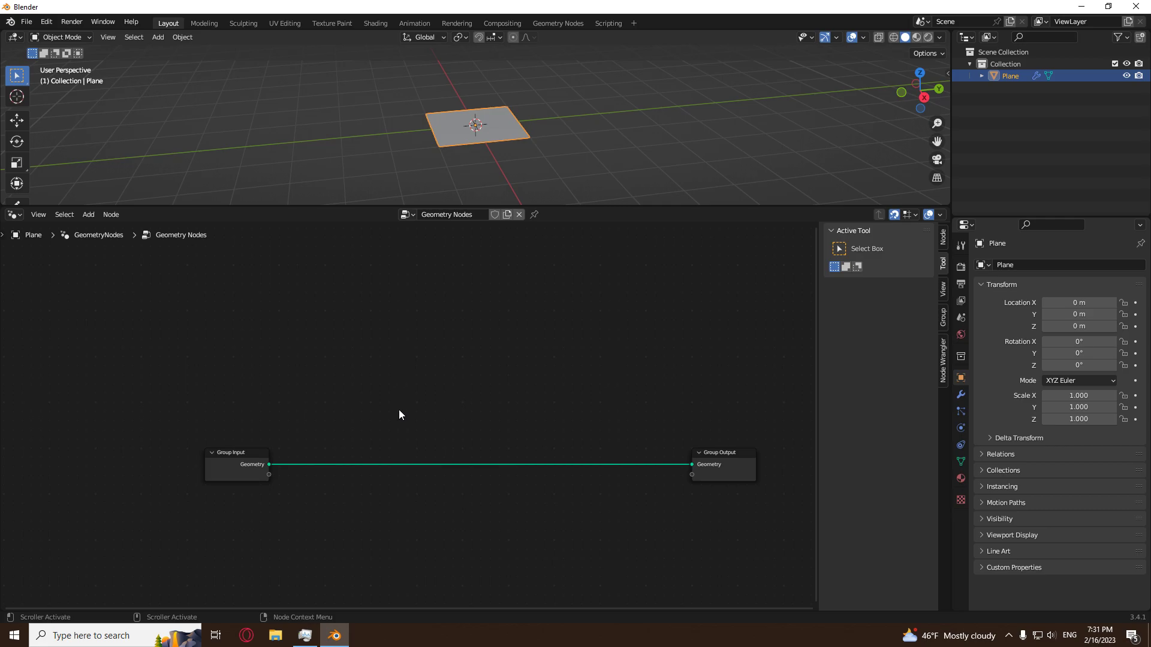
scroll(412, 411, down, 1)
click(278, 445)
key(g)
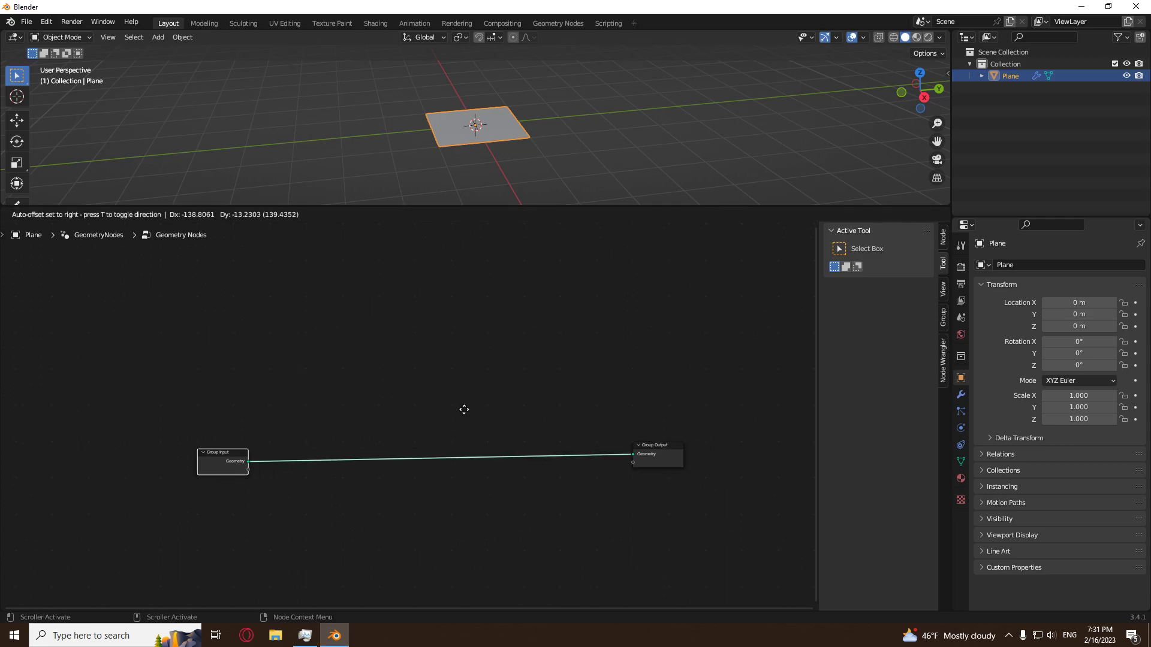
click(410, 406)
Cut the geometry link between the Group Input and Group Output nodes, keeping both nodes.
middle_drag(410, 406, 580, 400)
scroll(440, 414, up, 3)
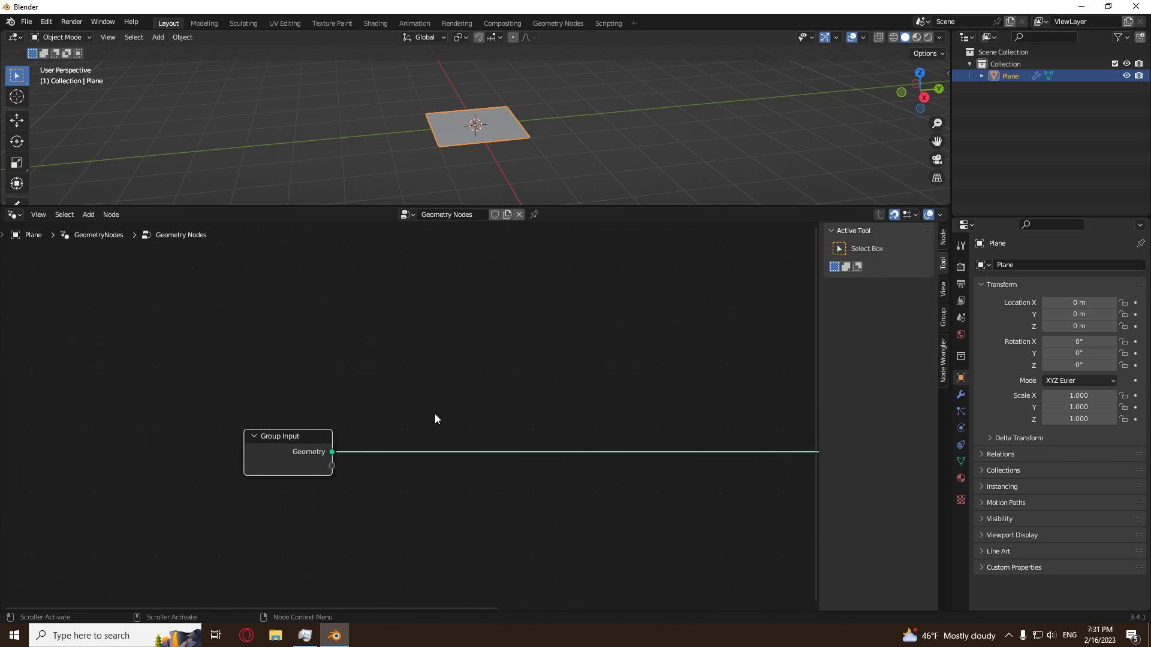
key(x)
key(ctrl+z)
ctrl+right_drag(408, 420, 431, 536)
Add a Grid mesh primitive node and connect its Mesh output to the Group Output's Geometry socket.
scroll(549, 440, down, 4)
middle_drag(548, 443, 398, 455)
scroll(355, 452, down, 1)
scroll(396, 457, up, 1)
key(shift+a)
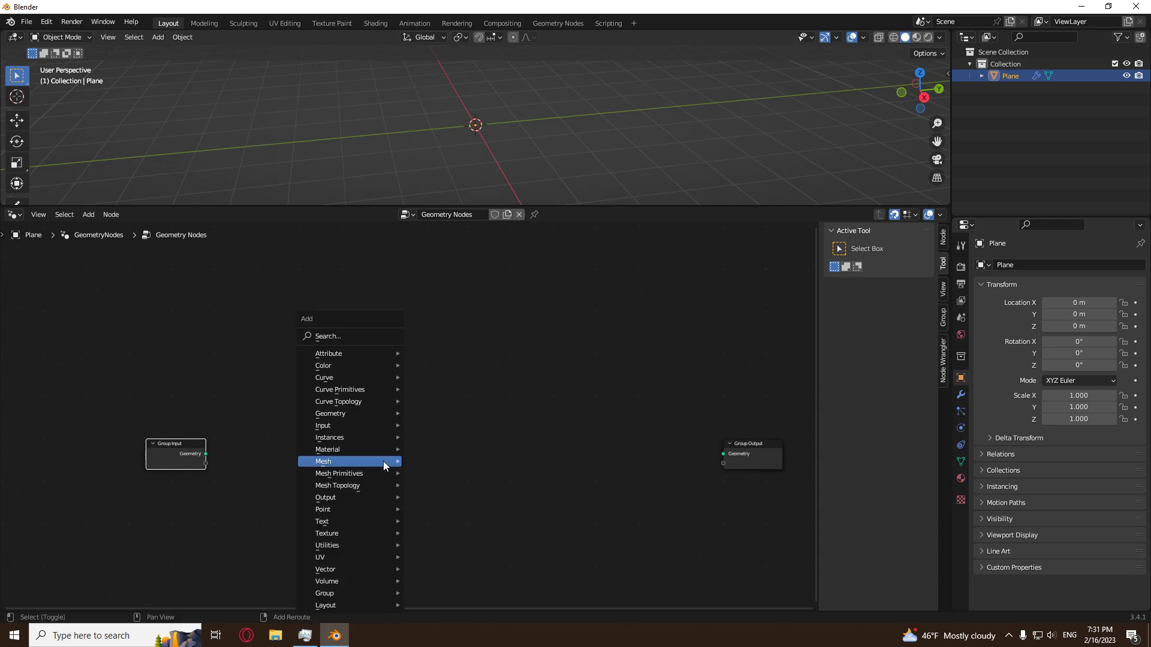
mouse_move(356, 474)
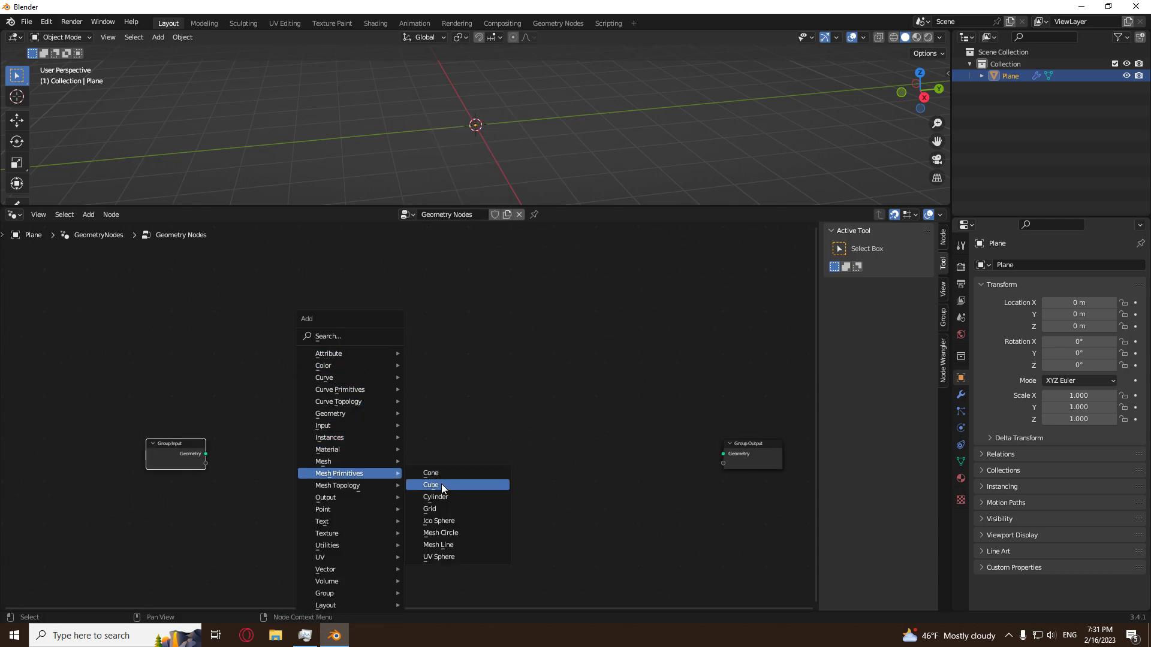
click(452, 508)
drag(468, 461, 723, 454)
Move the Grid node up slightly so it lines up with the Group Input node.
scroll(529, 523, up, 2)
middle_drag(453, 504, 430, 456)
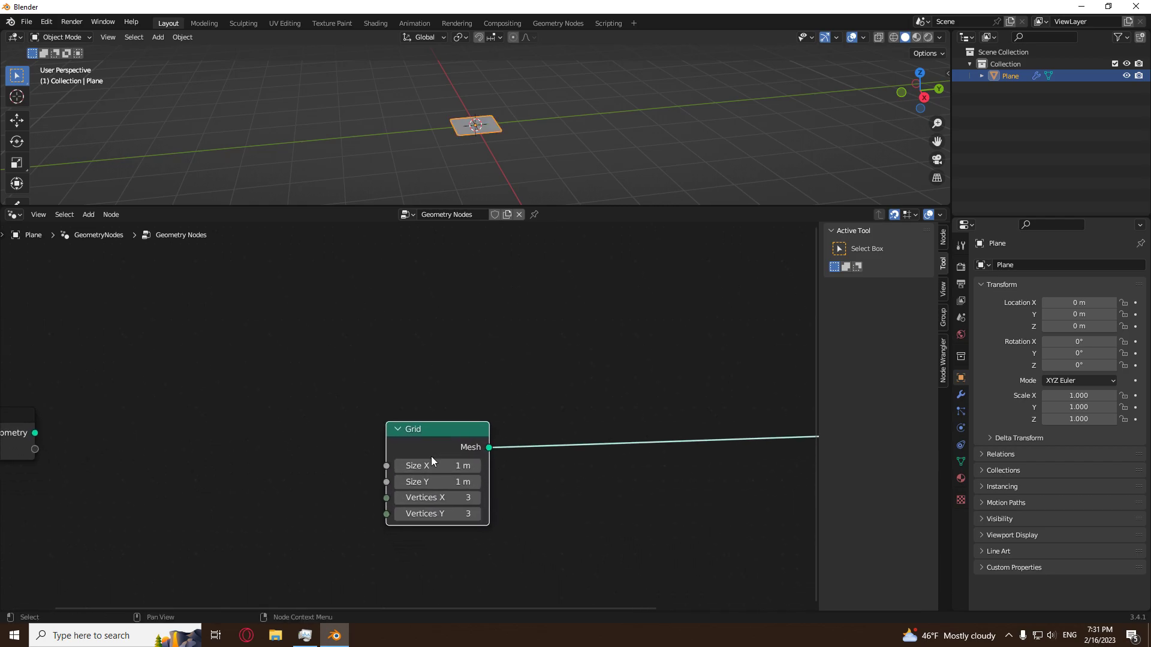
scroll(649, 486, down, 3)
scroll(648, 487, down, 2)
scroll(613, 487, up, 2)
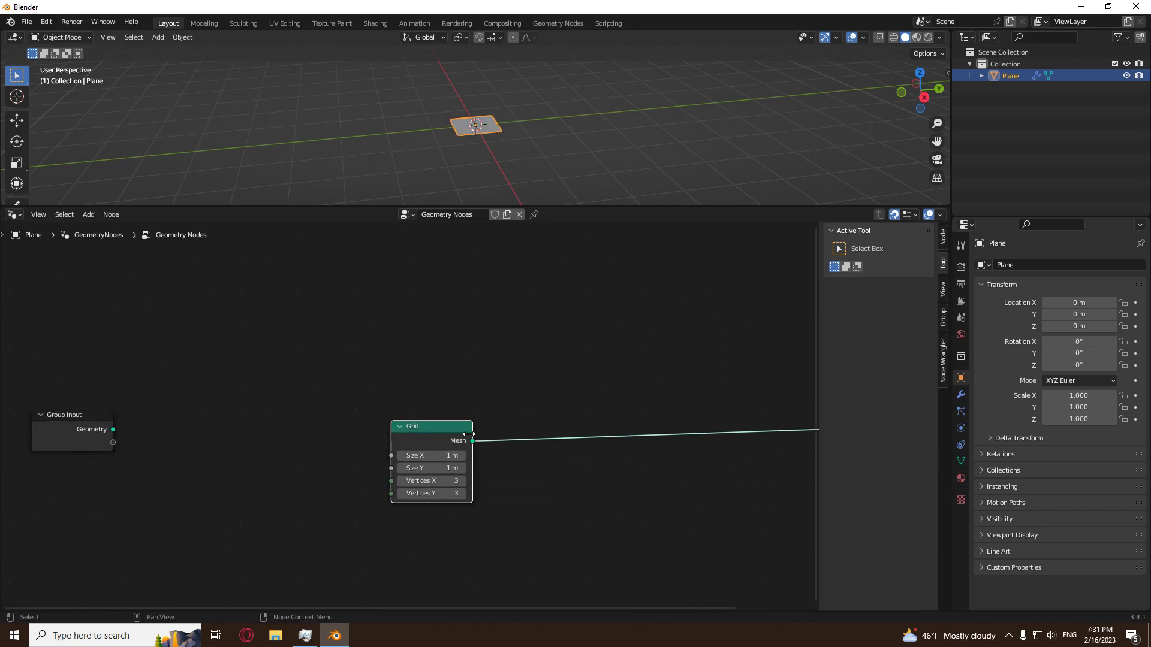
drag(435, 426, 435, 415)
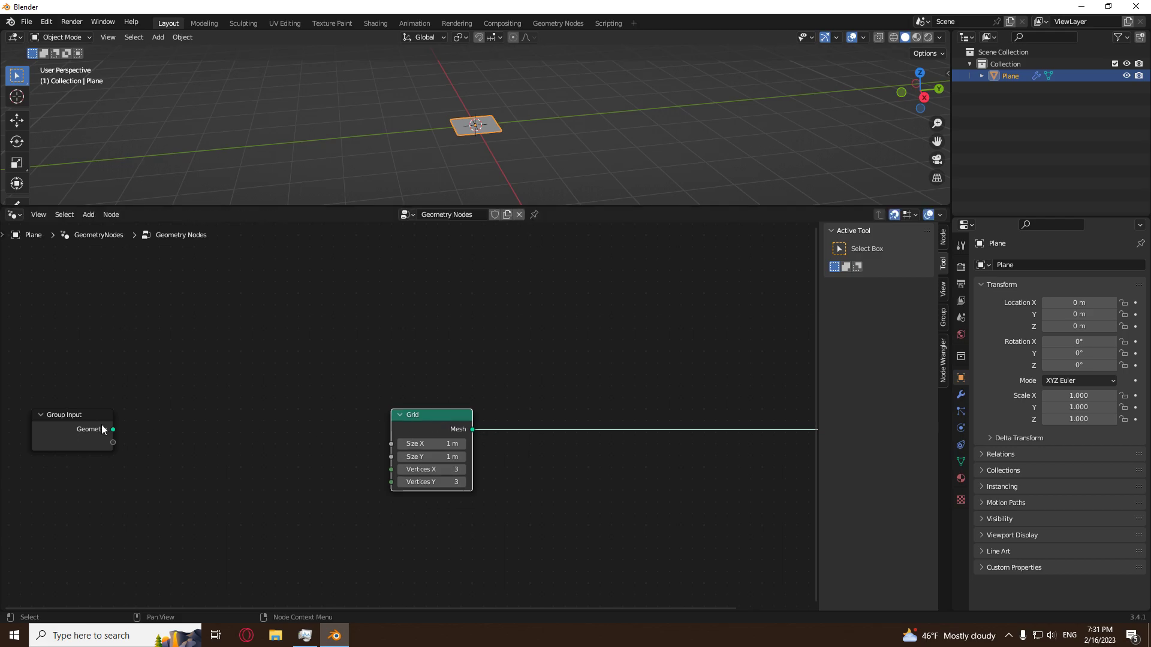
Connect one new group input to the Grid's Size X and Size Y sockets, and rename that input size.
drag(112, 441, 392, 443)
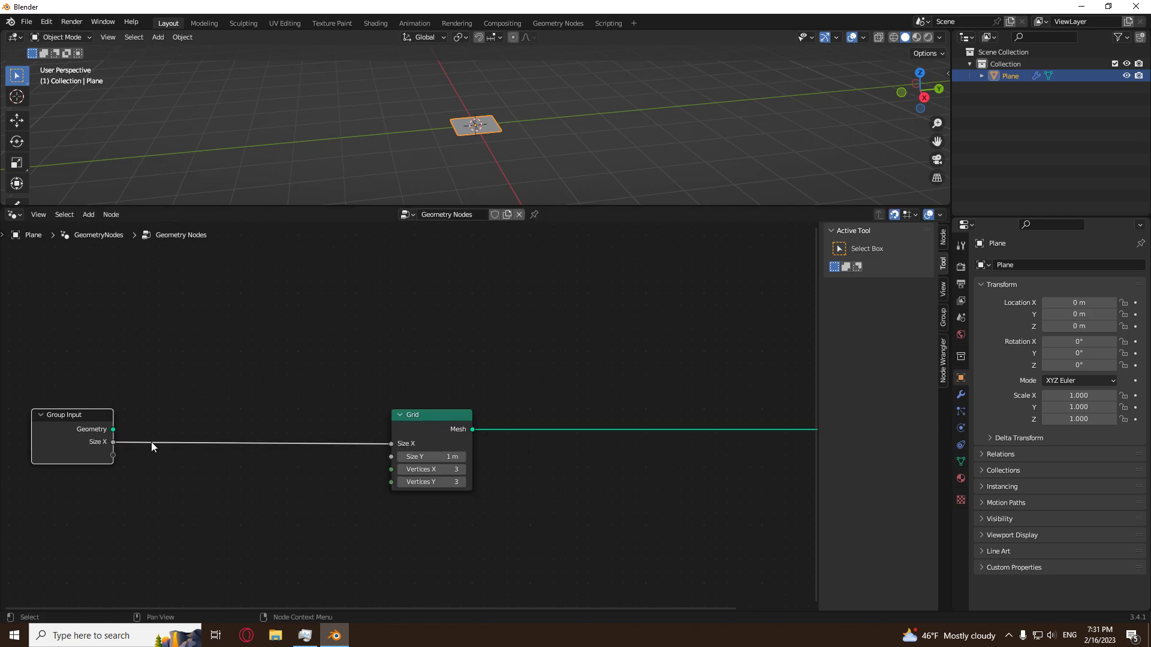
drag(111, 442, 408, 457)
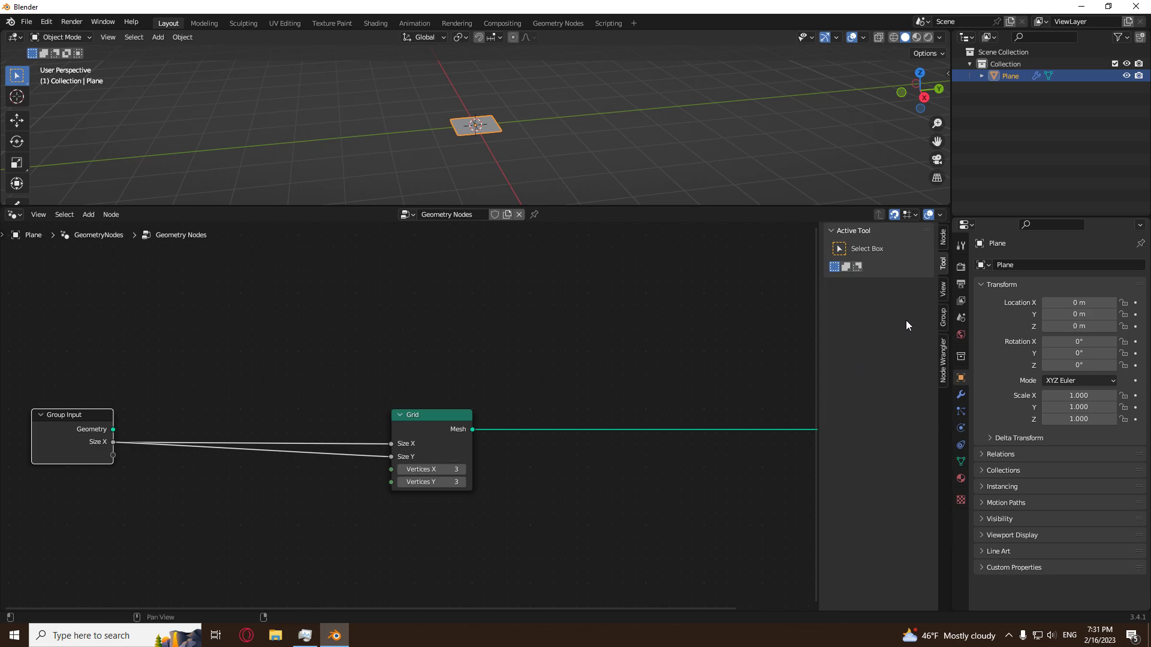
click(944, 318)
double_click(863, 264)
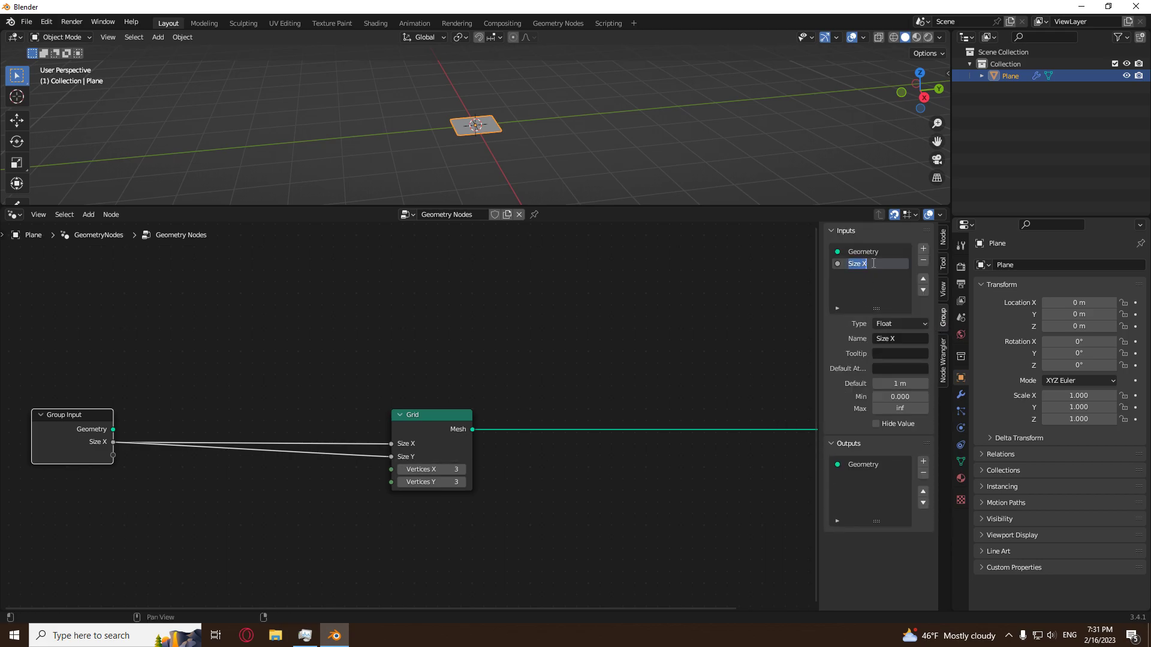
text(siz)
Set the Grid node's Vertices X and Vertices Y to 2.
scroll(575, 455, down, 2)
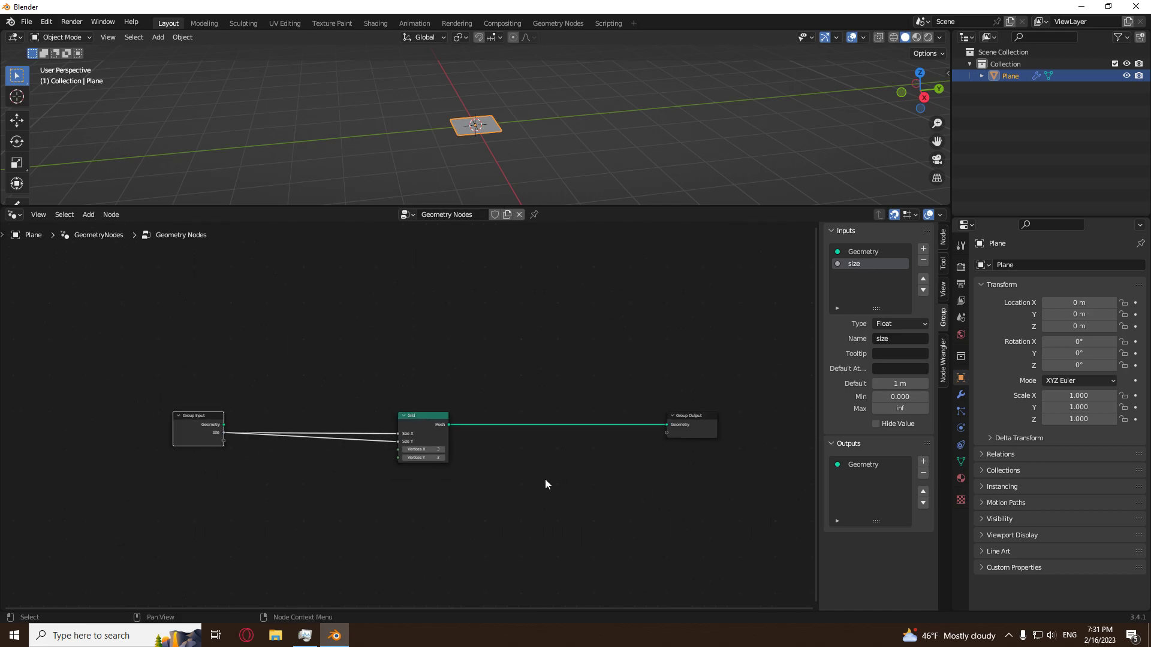
click(430, 449)
text(2)
key(Return)
Insert a Distribute Points on Faces node between the Grid and Group Output nodes.
scroll(465, 448, up, 6)
middle_drag(577, 486, 358, 473)
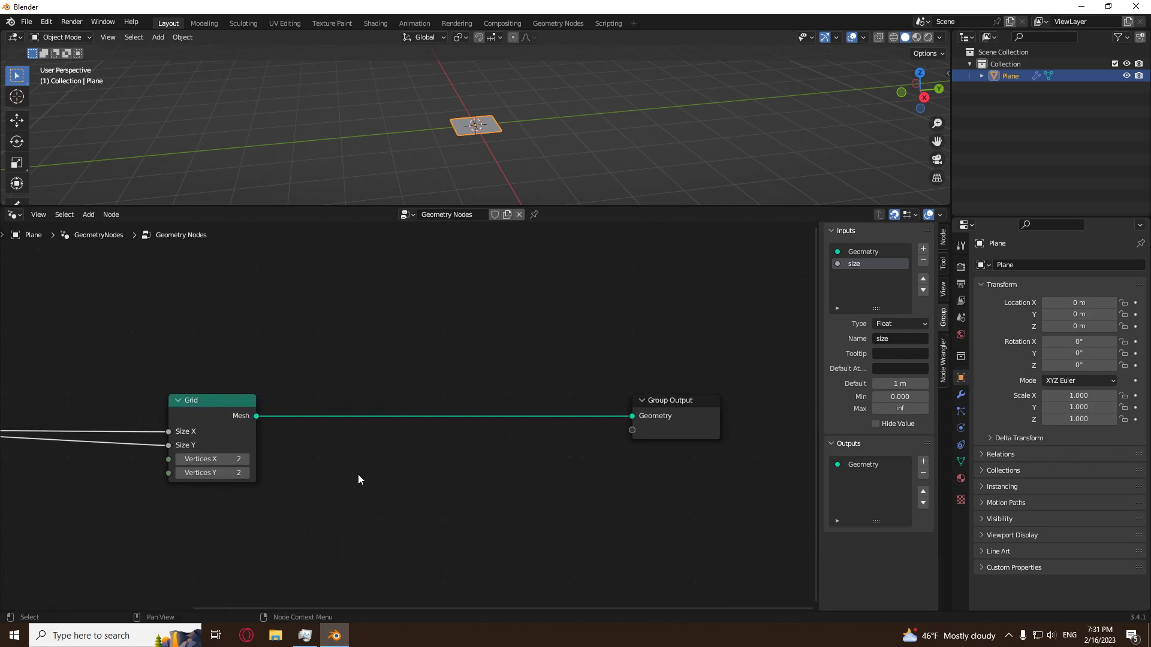
scroll(345, 470, up, 2)
key(shift+a)
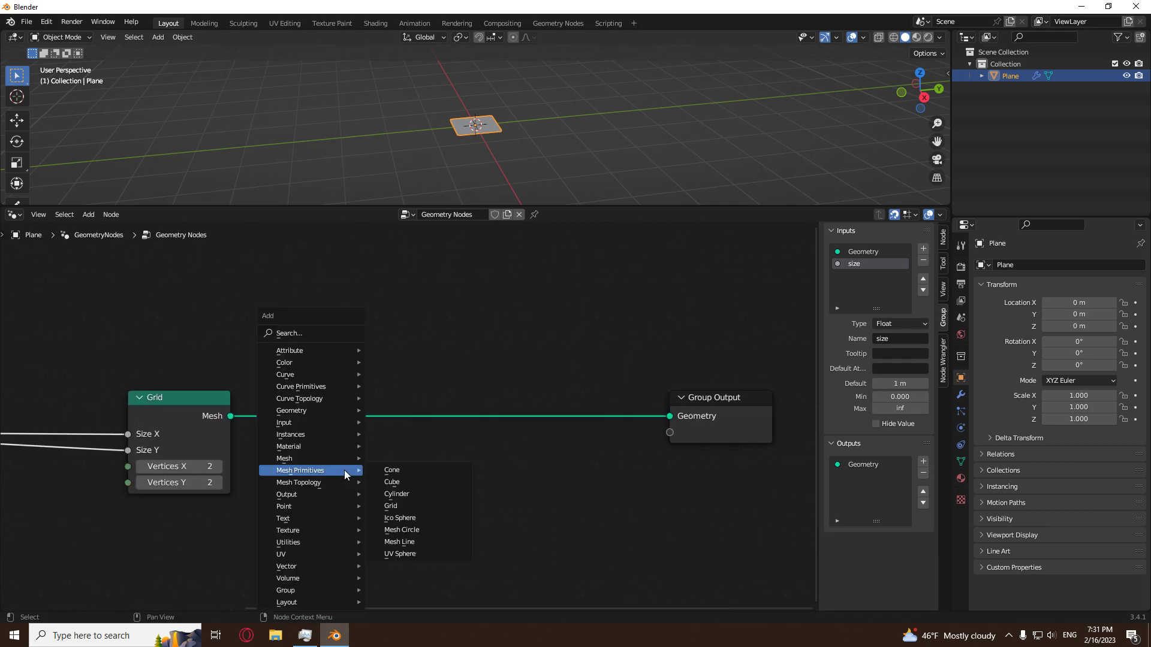
mouse_move(320, 505)
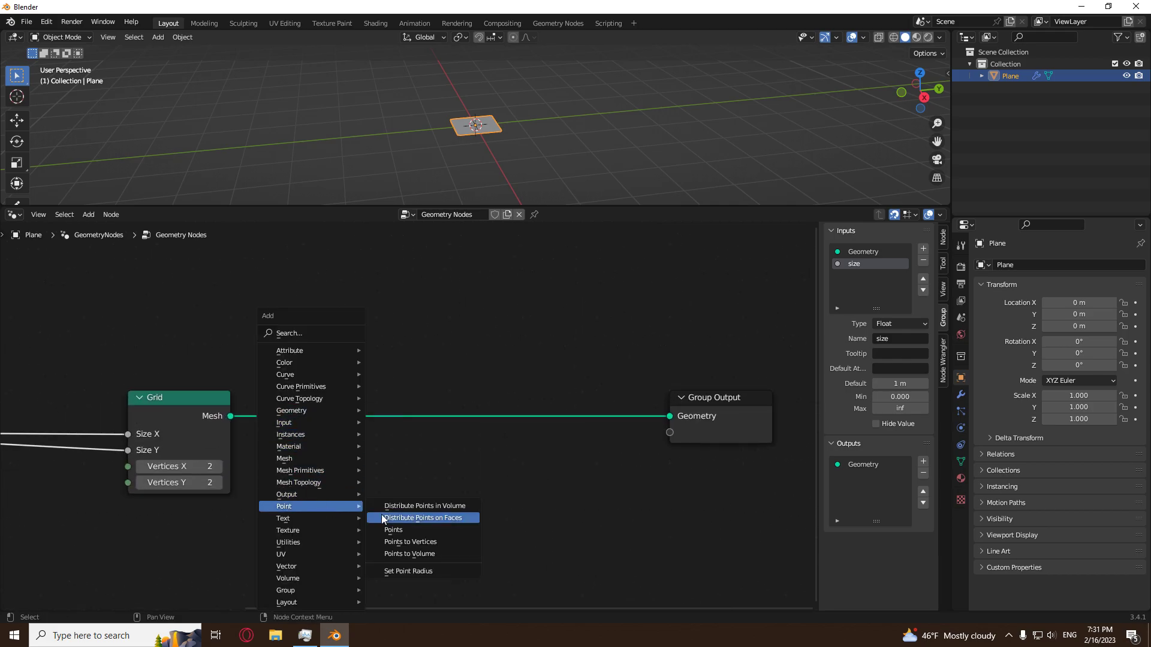
click(420, 519)
click(269, 390)
click(436, 498)
Set the Density of the Distribute Points on Faces node to 15.
middle_drag(554, 113, 517, 158)
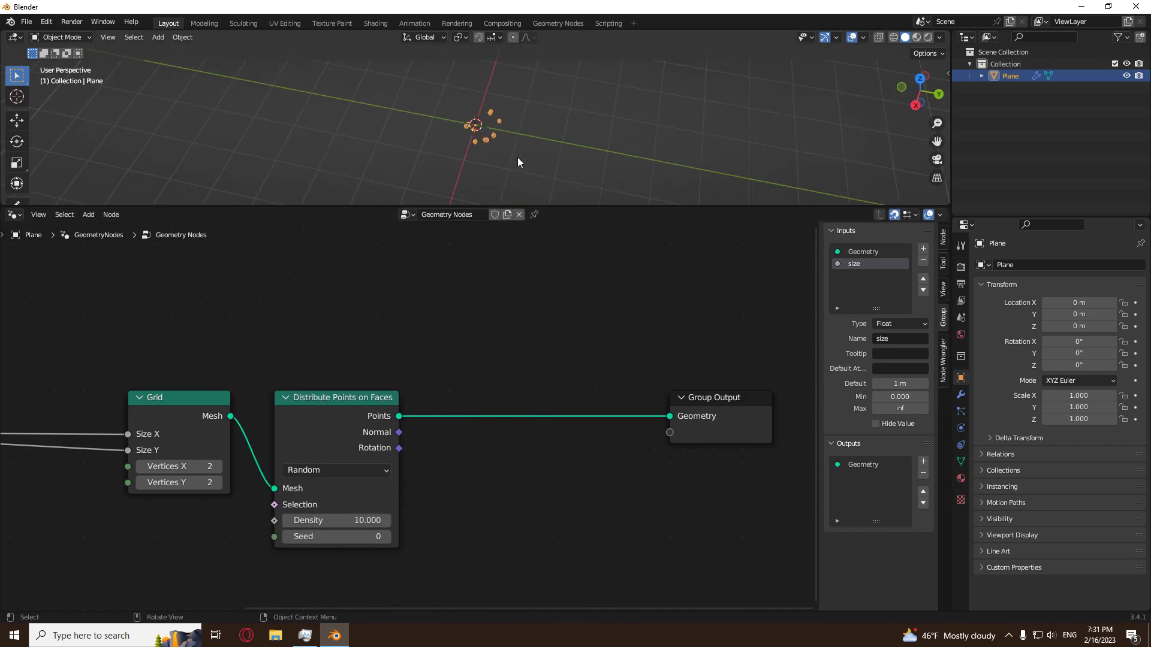
scroll(517, 157, up, 4)
mouse_move(349, 526)
mouse_down()
mouse_move(400, 526)
mouse_move(352, 526)
mouse_up()
click(346, 526)
text(15)
key(Return)
click(345, 526)
click(344, 523)
key(Return)
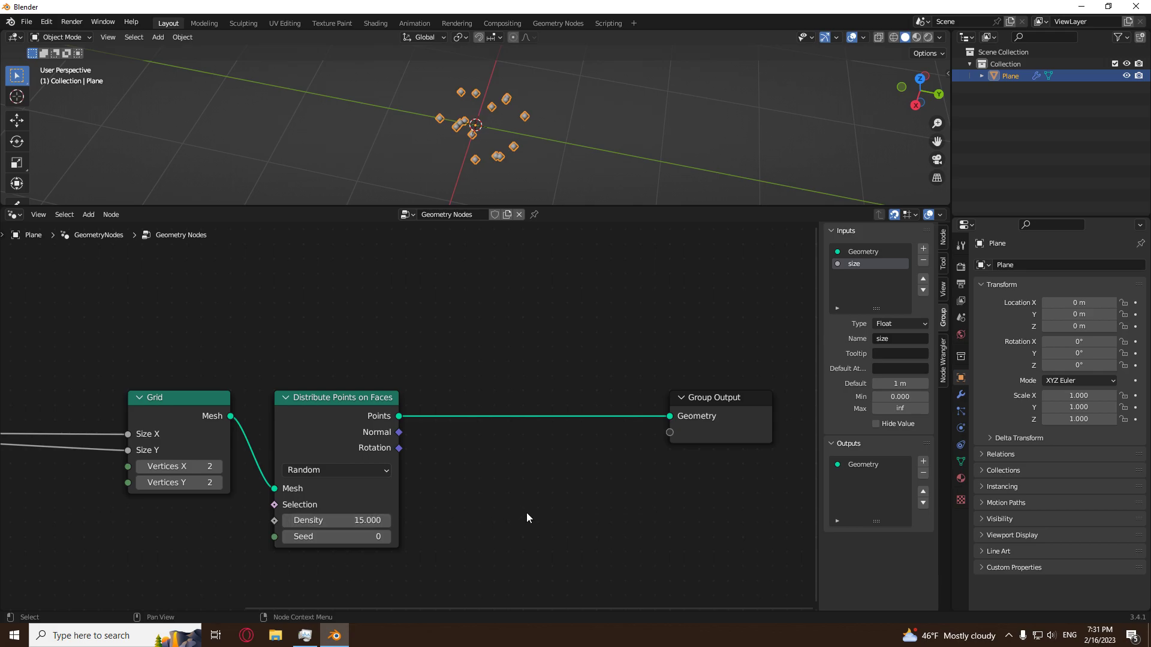
Expose the point distribution's Density as a group input and show the plane's modifier properties.
key(Home)
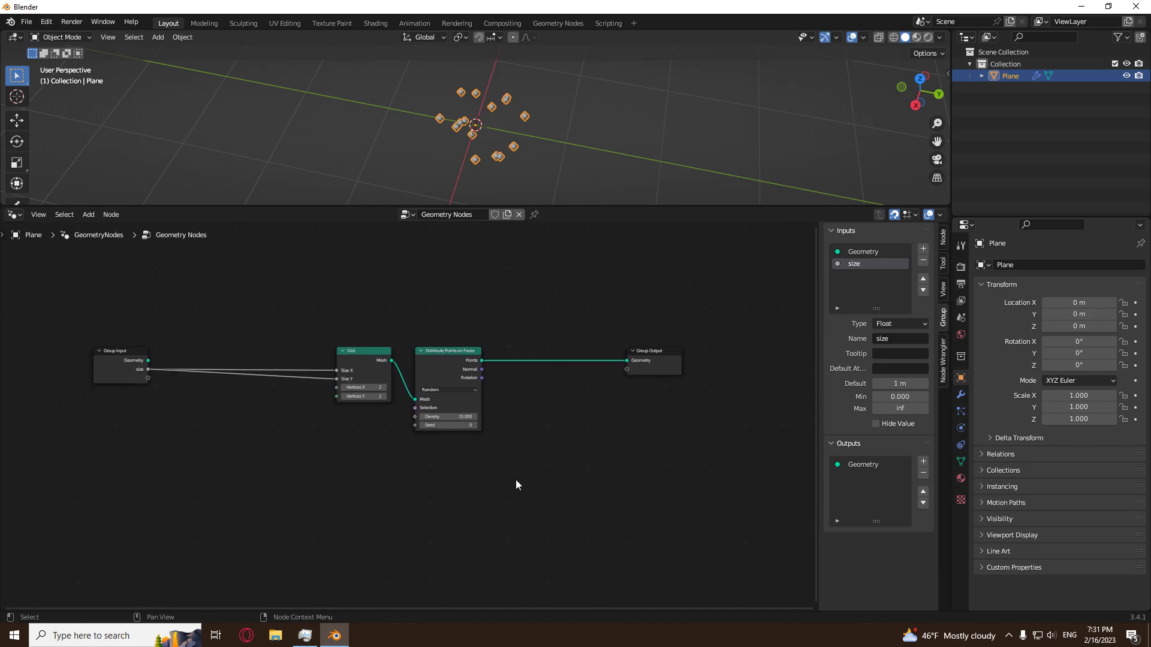
drag(148, 378, 415, 416)
double_click(875, 277)
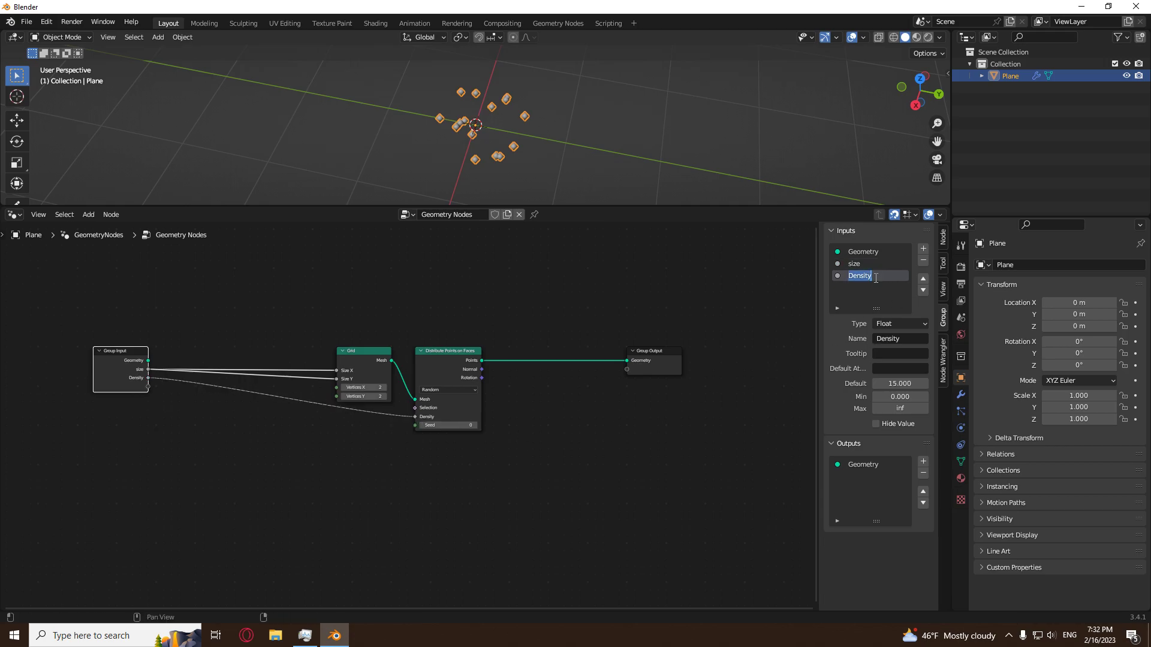
key(Return)
click(960, 394)
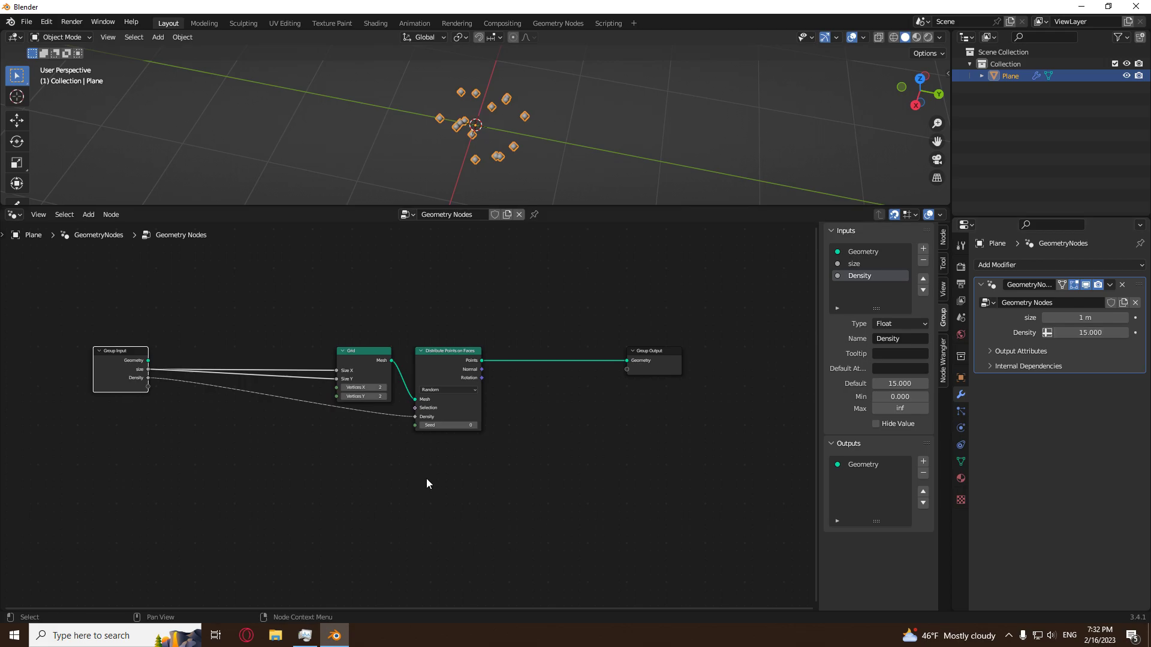
Move the Group Output node farther from Distribute Points on Faces to make room for more nodes.
scroll(373, 488, up, 6)
scroll(379, 488, down, 6)
middle_drag(434, 490, 320, 506)
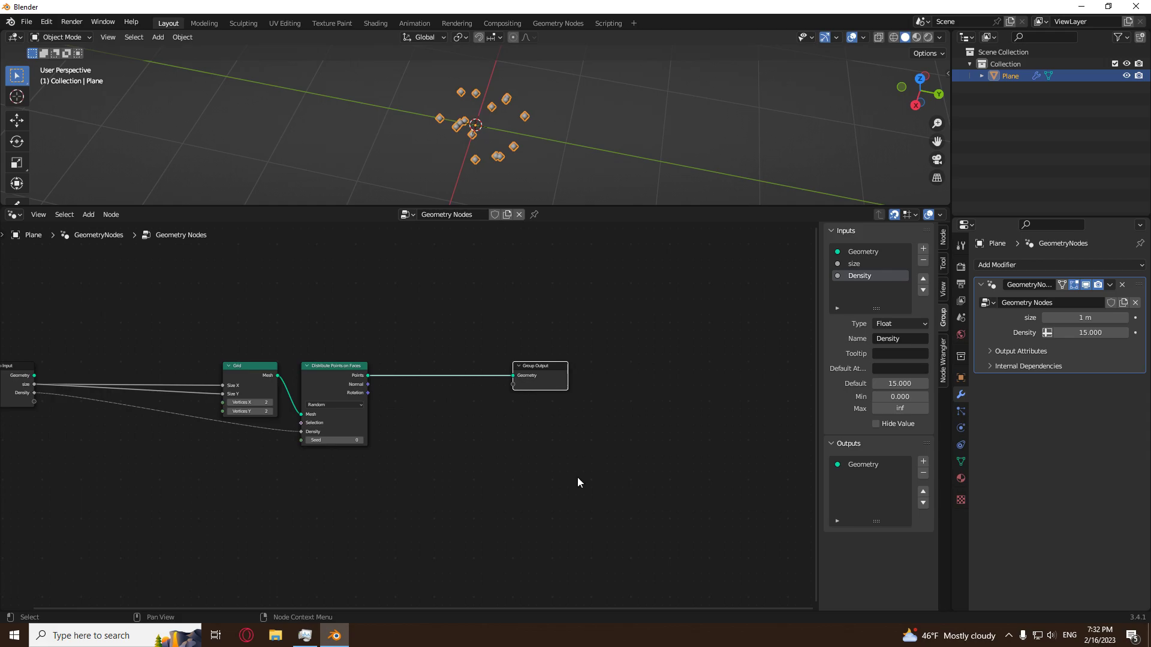
key(g)
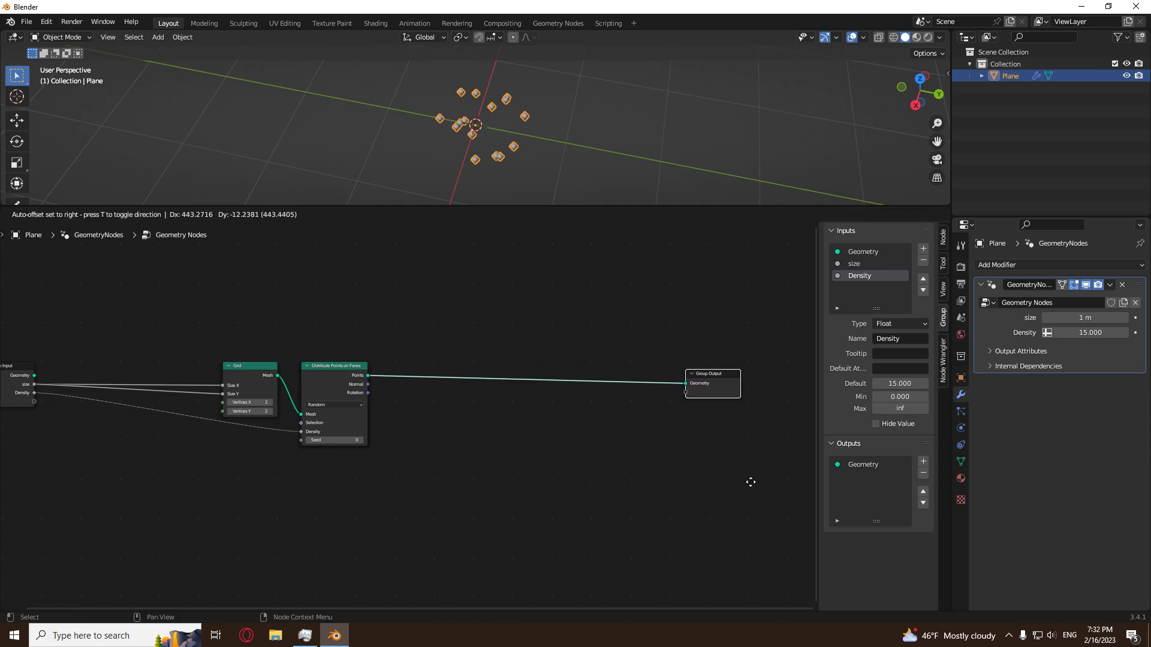
click(757, 478)
click(480, 485)
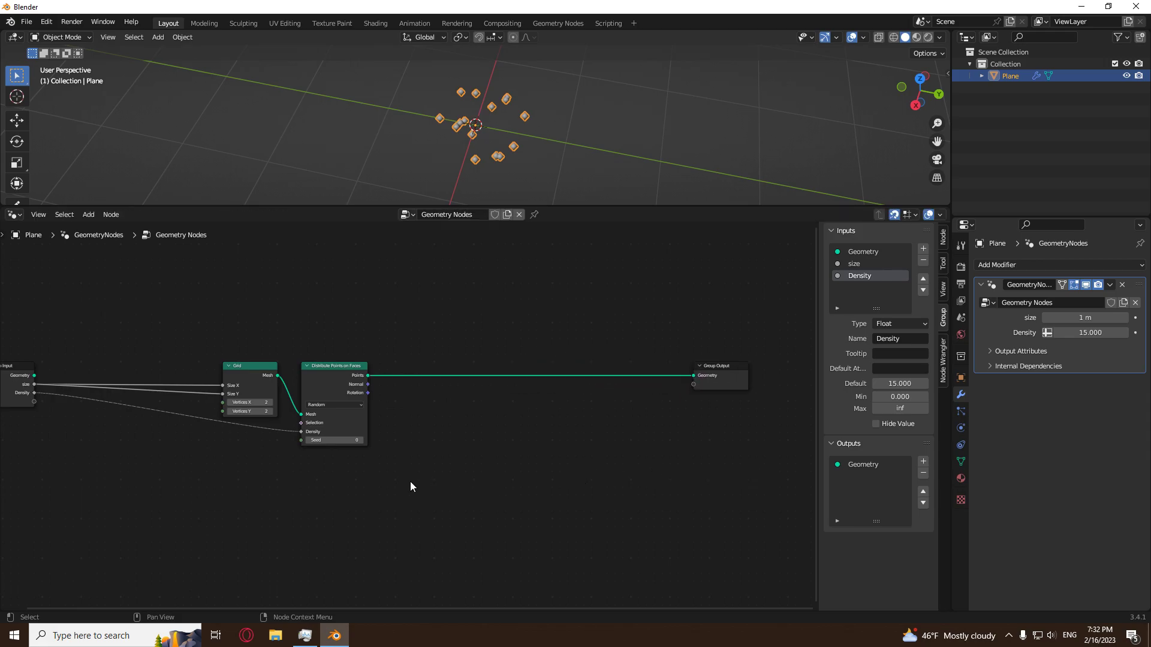
Insert an Instance on Points node between Distribute Points on Faces and Group Output.
scroll(410, 480, up, 2)
key(shift+a)
mouse_move(386, 501)
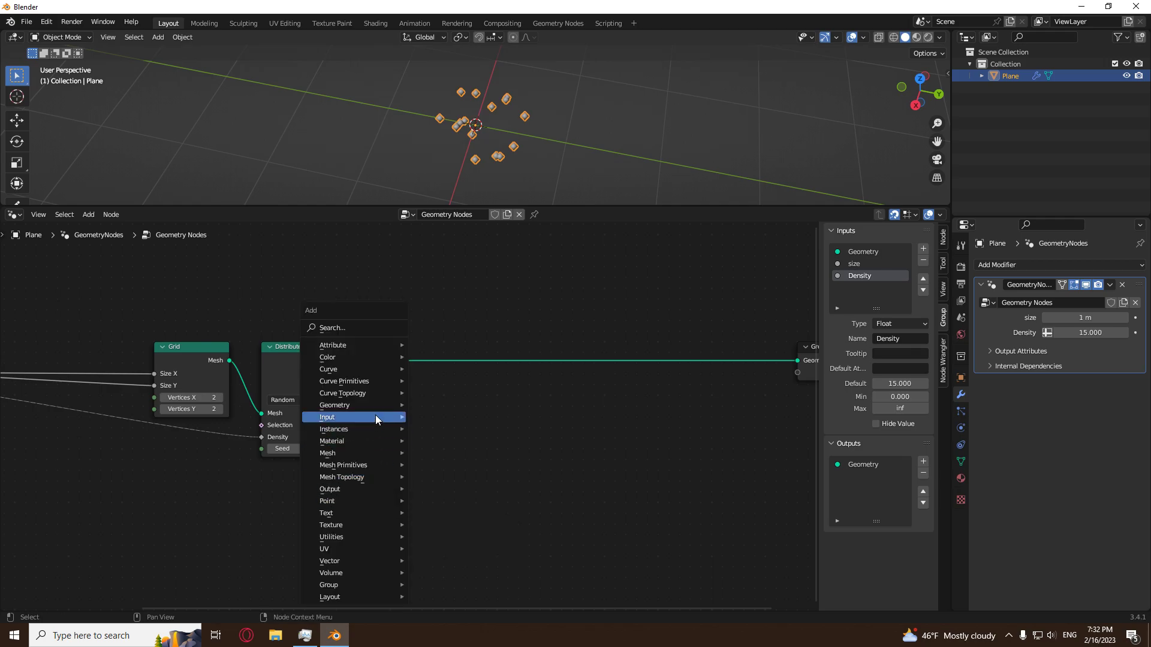
mouse_move(363, 437)
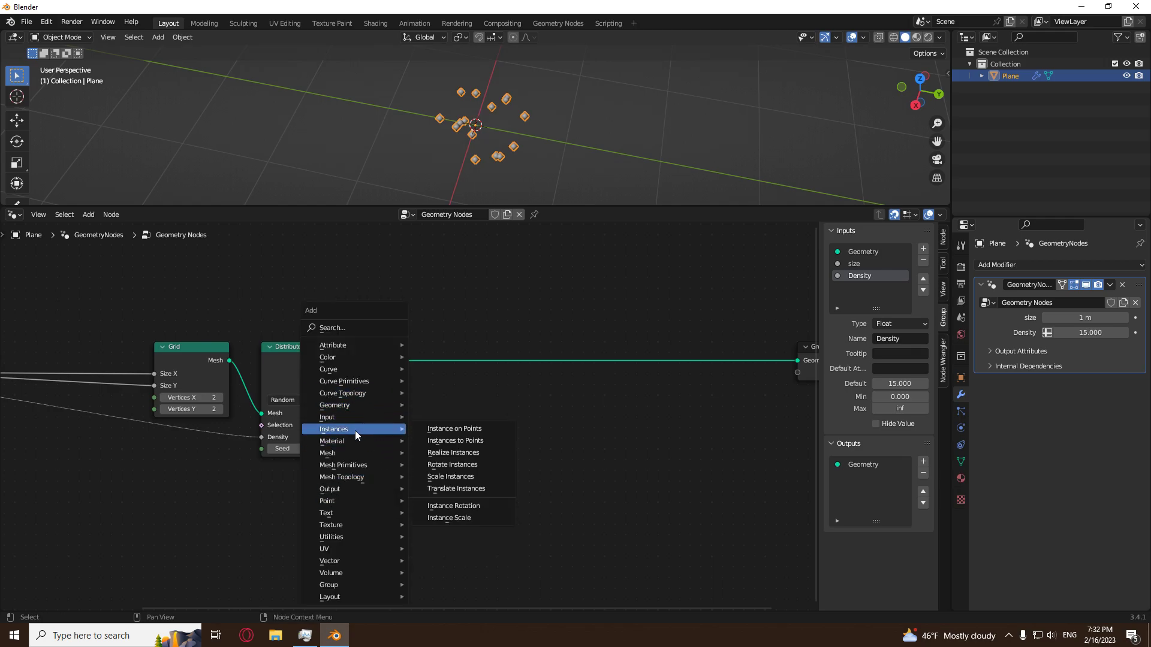
click(464, 429)
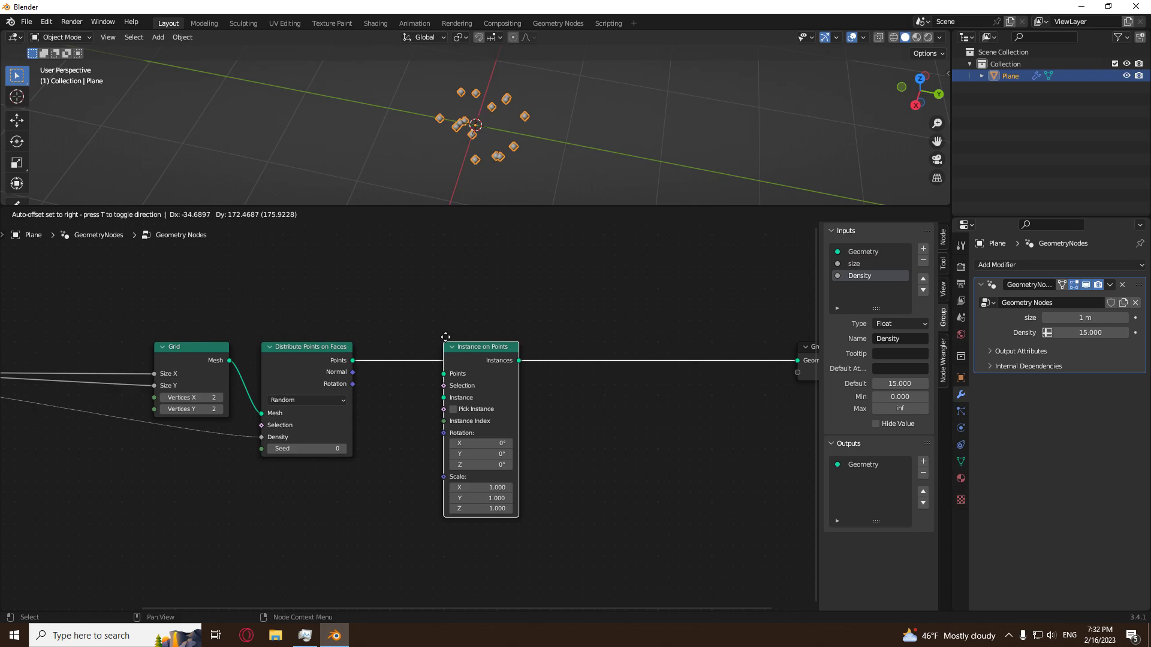
click(442, 340)
Add a Curve Line node below Instance on Points and connect its Curve output to the Instance socket.
key(shift+a)
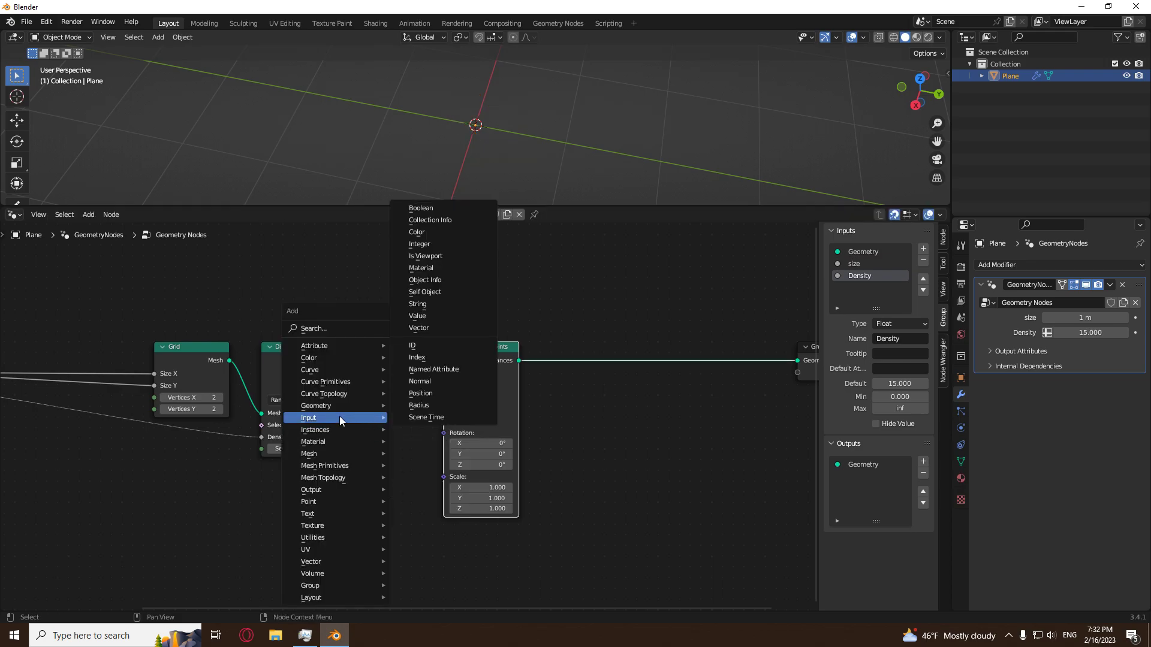
mouse_move(341, 381)
click(436, 416)
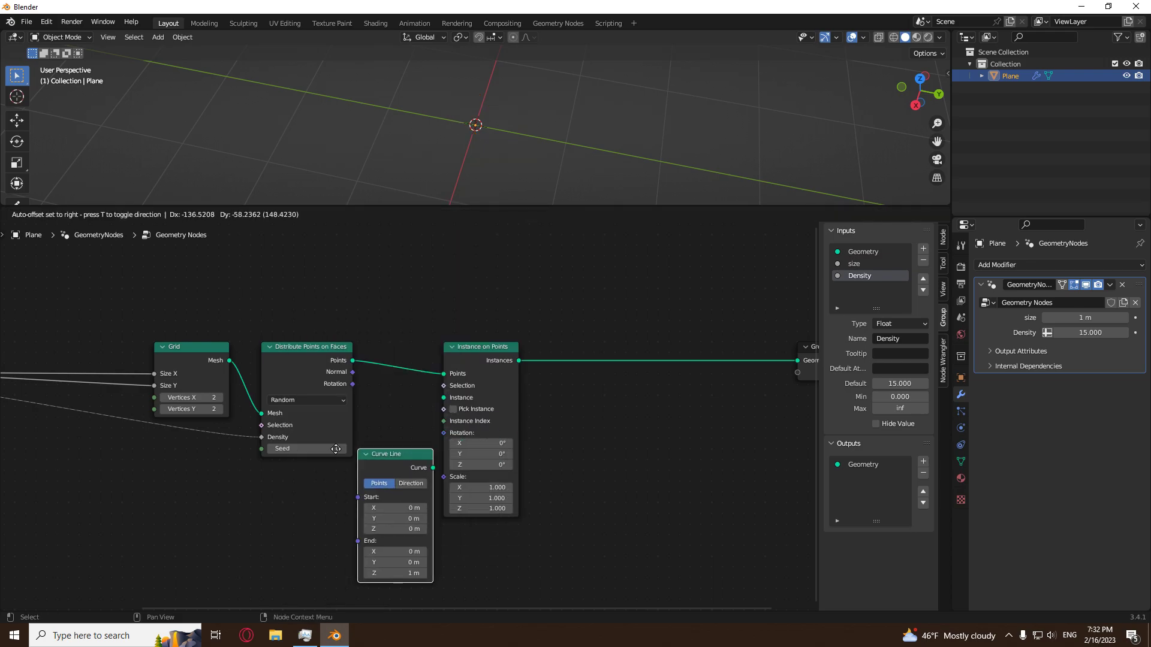
click(463, 535)
middle_drag(541, 535, 532, 496)
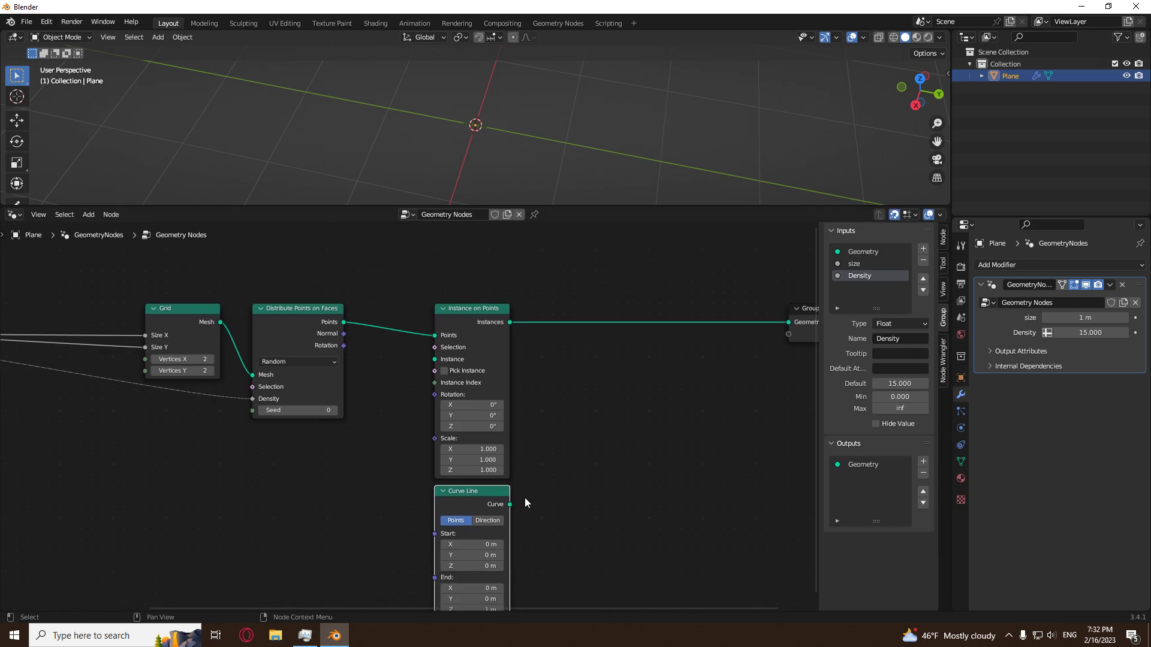
drag(509, 505, 436, 359)
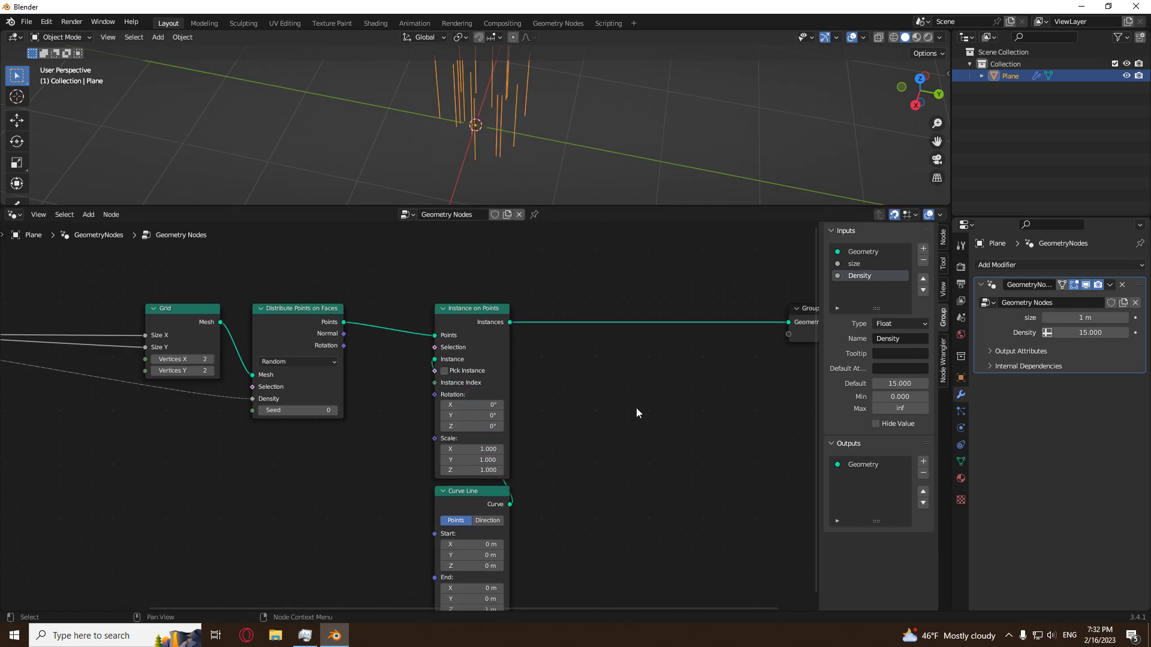
Add a Random Value node below Distribute Points on Faces.
middle_drag(585, 136, 547, 127)
scroll(546, 127, down, 2)
middle_drag(479, 173, 468, 149)
key(Home)
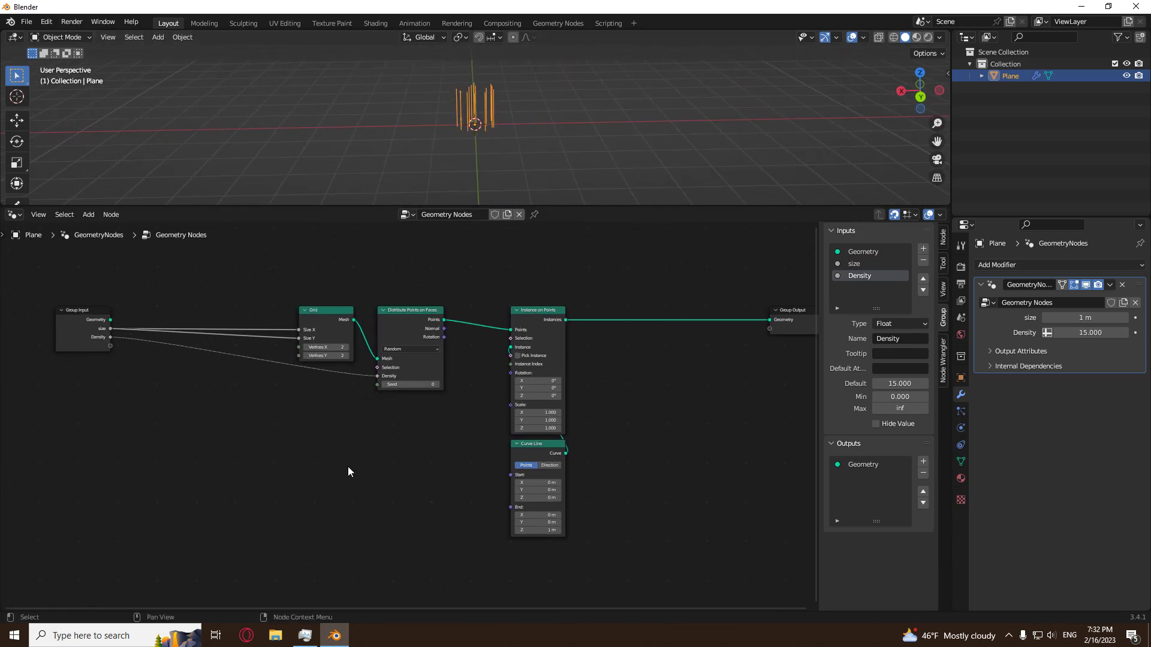
scroll(332, 459, up, 1)
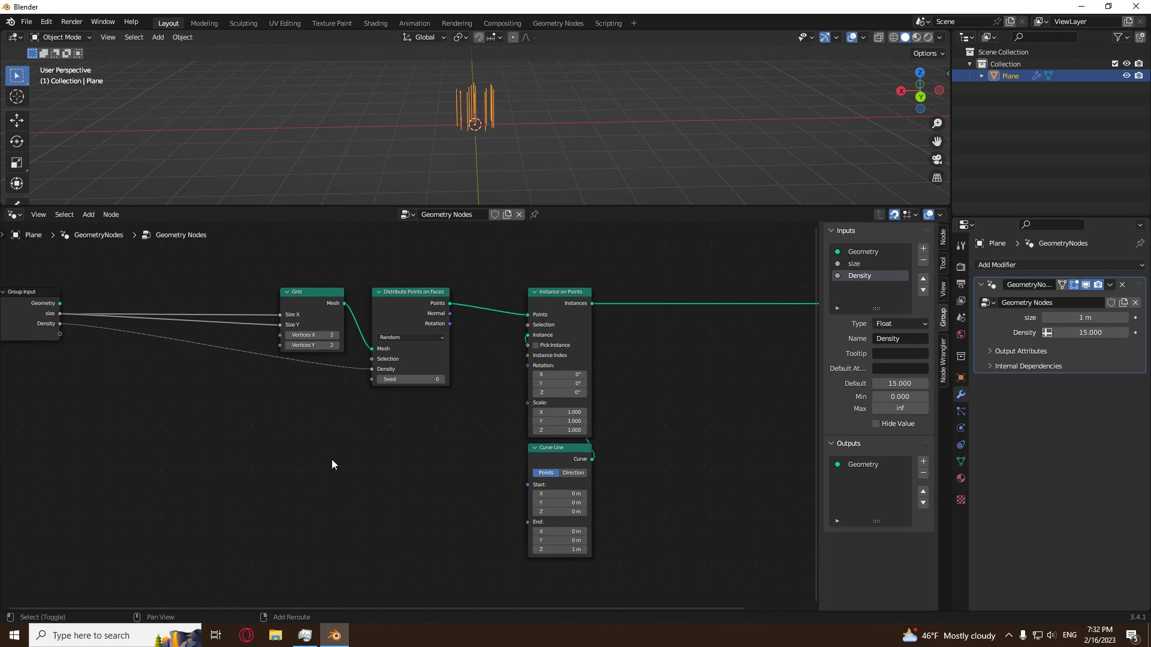
key(shift+a)
mouse_move(295, 548)
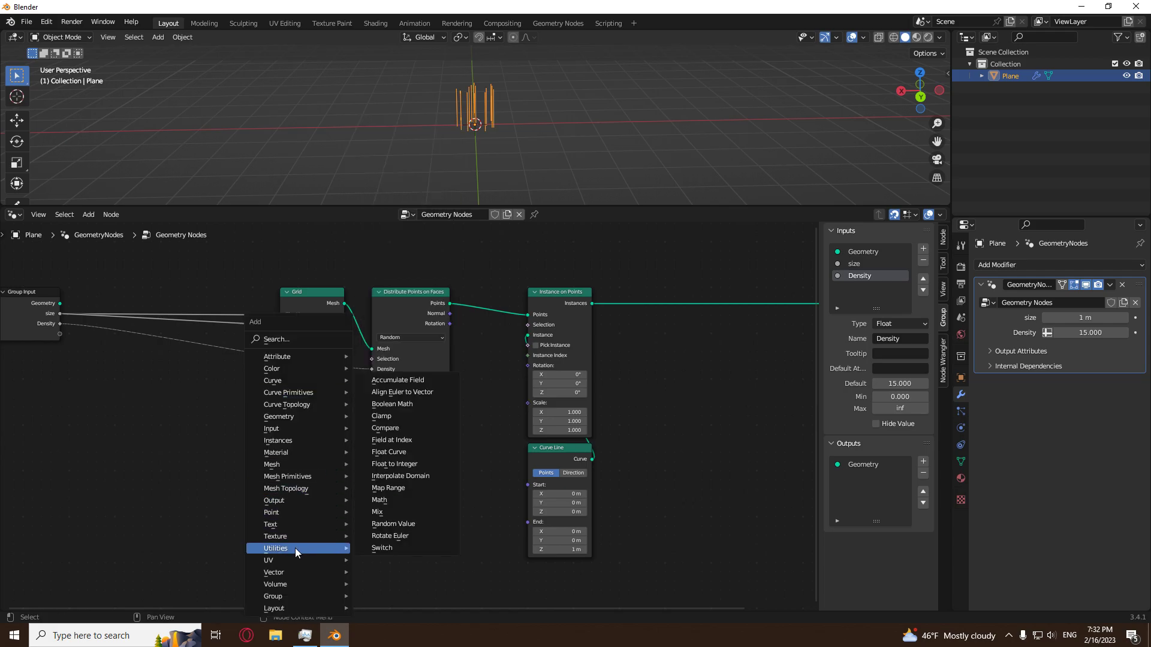
click(398, 533)
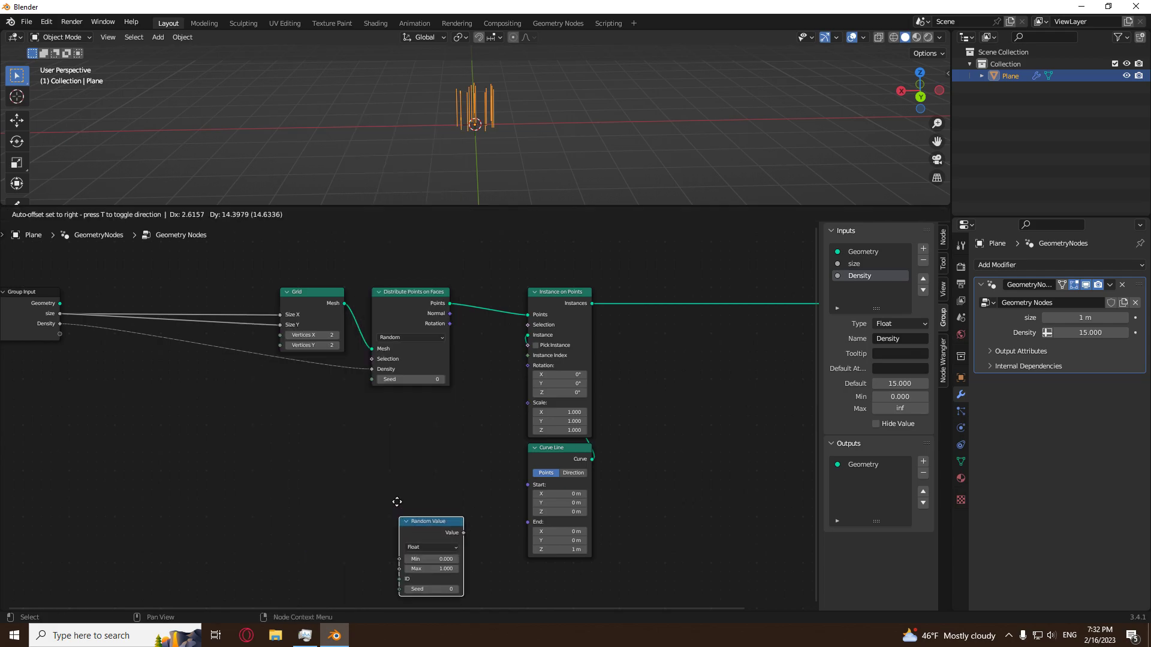
click(379, 383)
Set the Random Value node's Min to 0.5 and connect its Value to the Scale of Instance on Points.
click(434, 438)
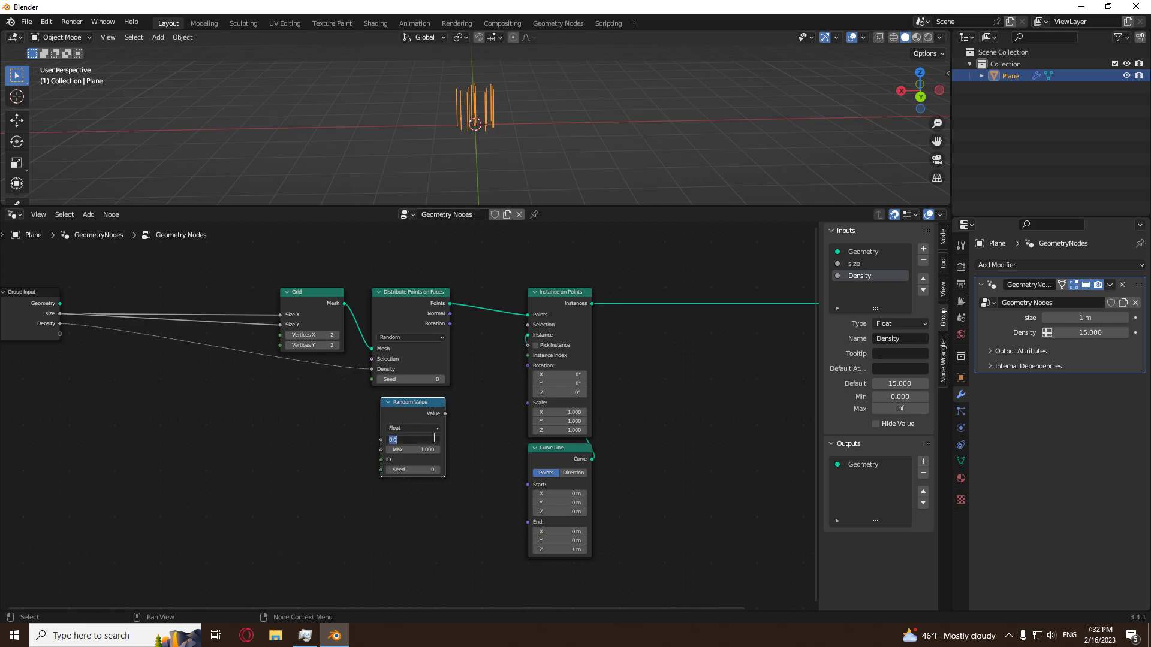
key(Return)
drag(444, 415, 456, 407)
drag(514, 365, 529, 402)
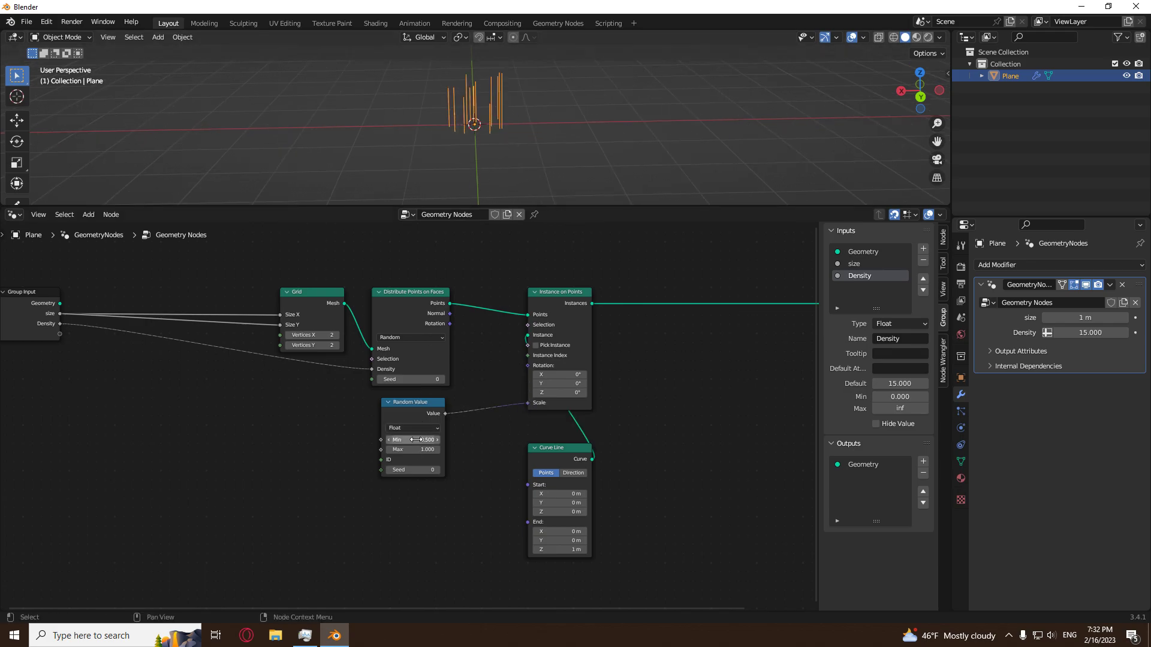
Expose the Random Value node's Min and Max as group inputs.
middle_drag(561, 137, 416, 249)
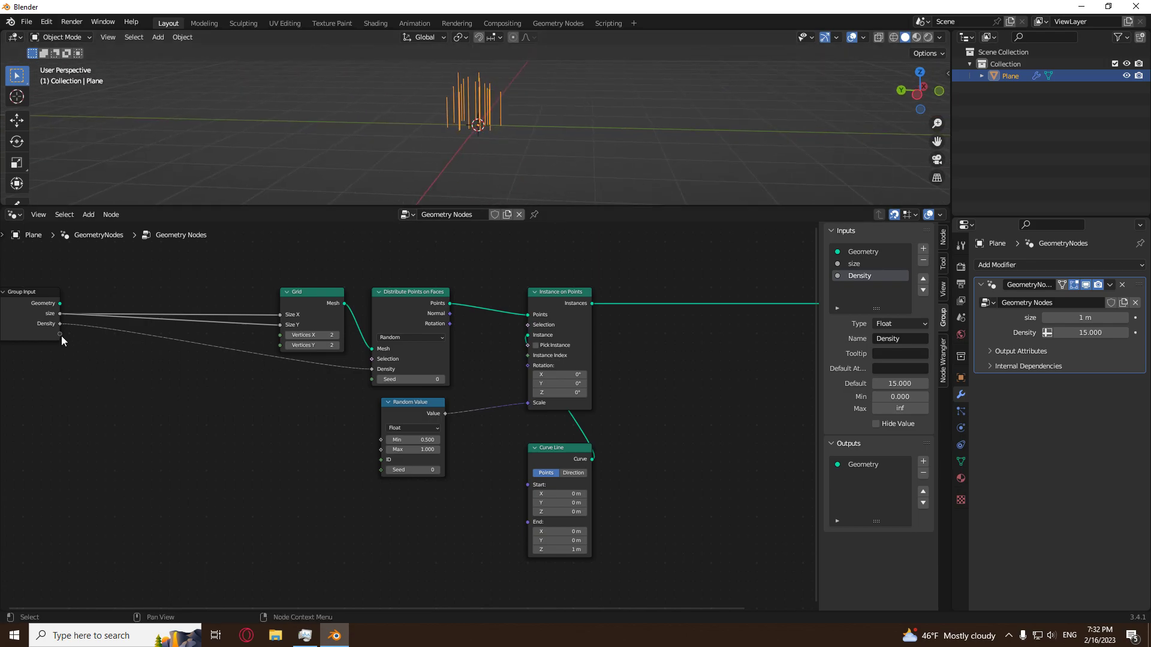
drag(60, 335, 164, 377)
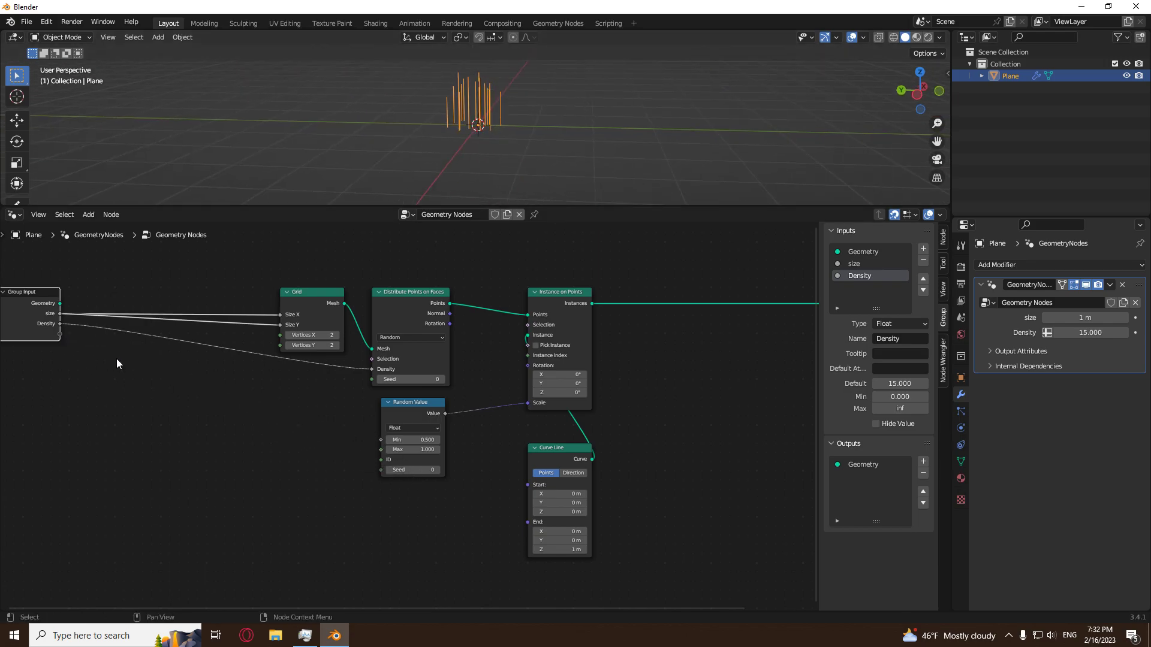
drag(59, 333, 381, 439)
drag(60, 343, 386, 450)
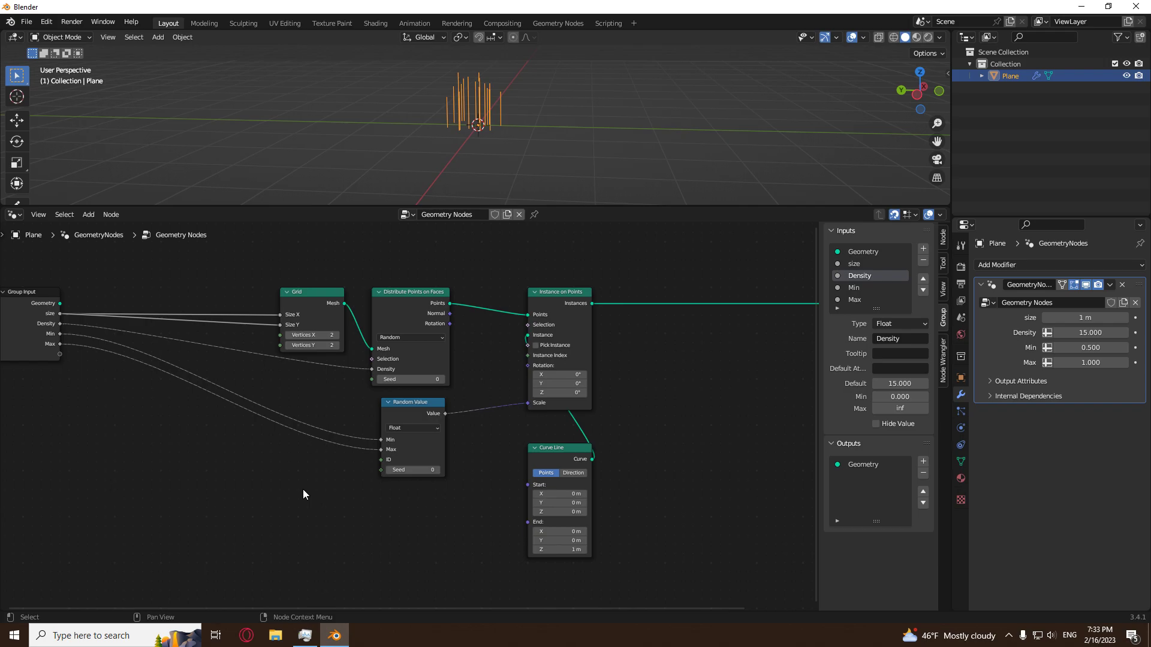
Move the Group Output node horizontally farther away from Instance on Points.
scroll(301, 488, down, 7)
middle_drag(282, 486, 185, 506)
scroll(477, 419, up, 5)
middle_drag(520, 428, 422, 449)
click(525, 373)
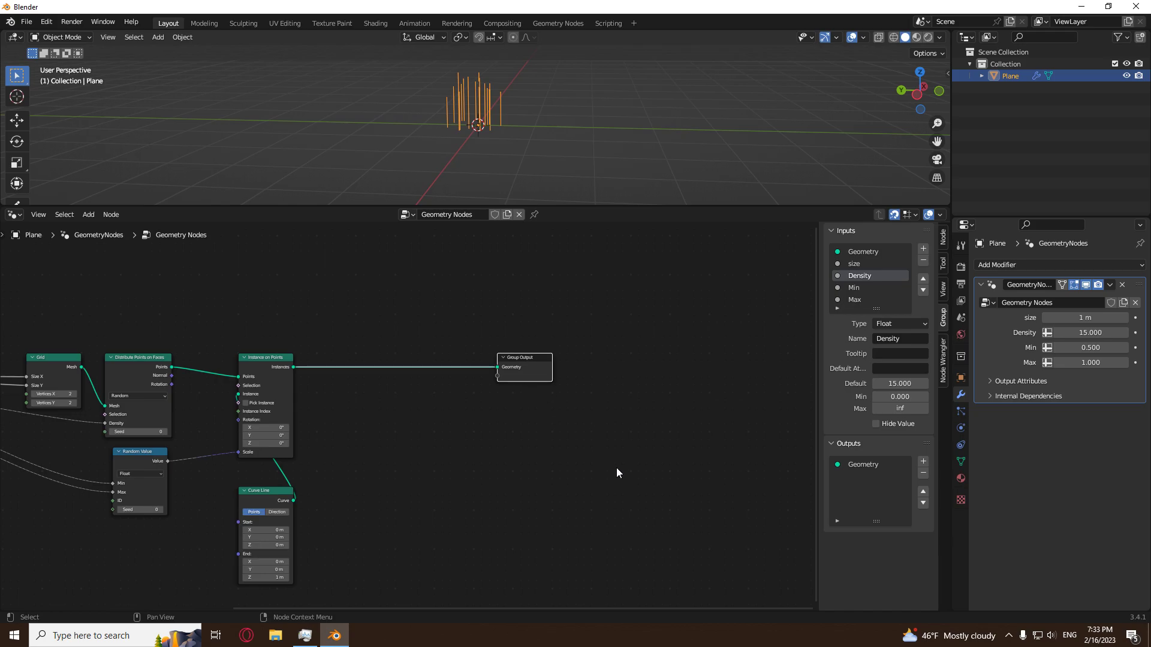
key(g)
key(x)
click(762, 473)
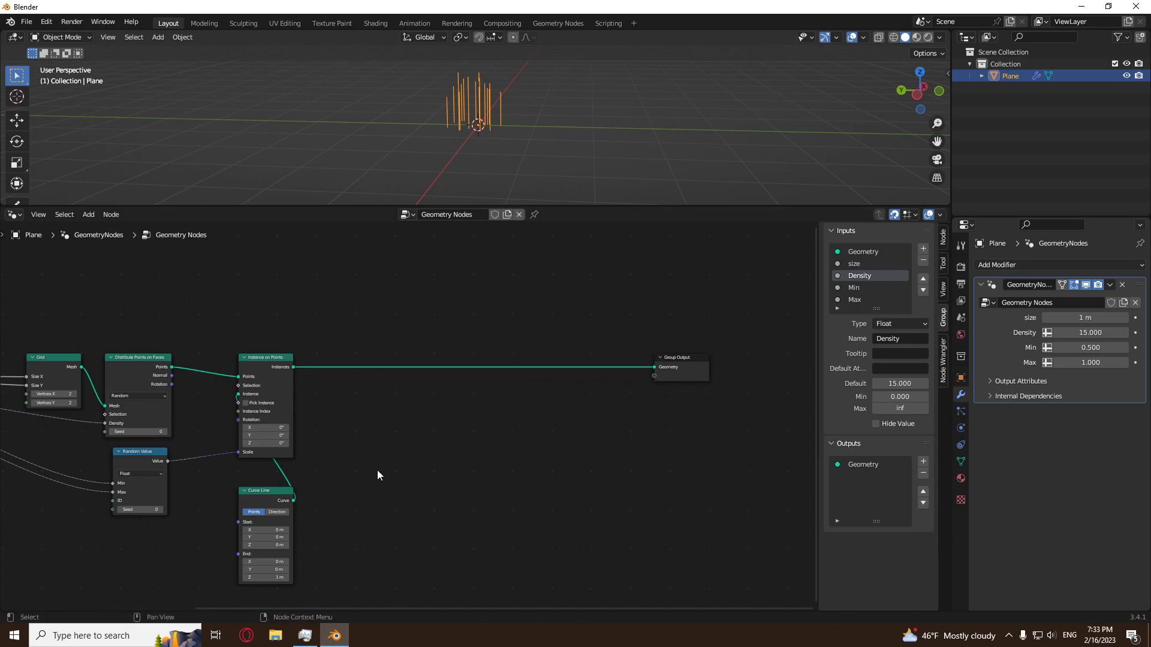
Insert a Rotate Instances node between Instance on Points and Group Output.
middle_drag(522, 103, 575, 186)
scroll(439, 438, up, 2)
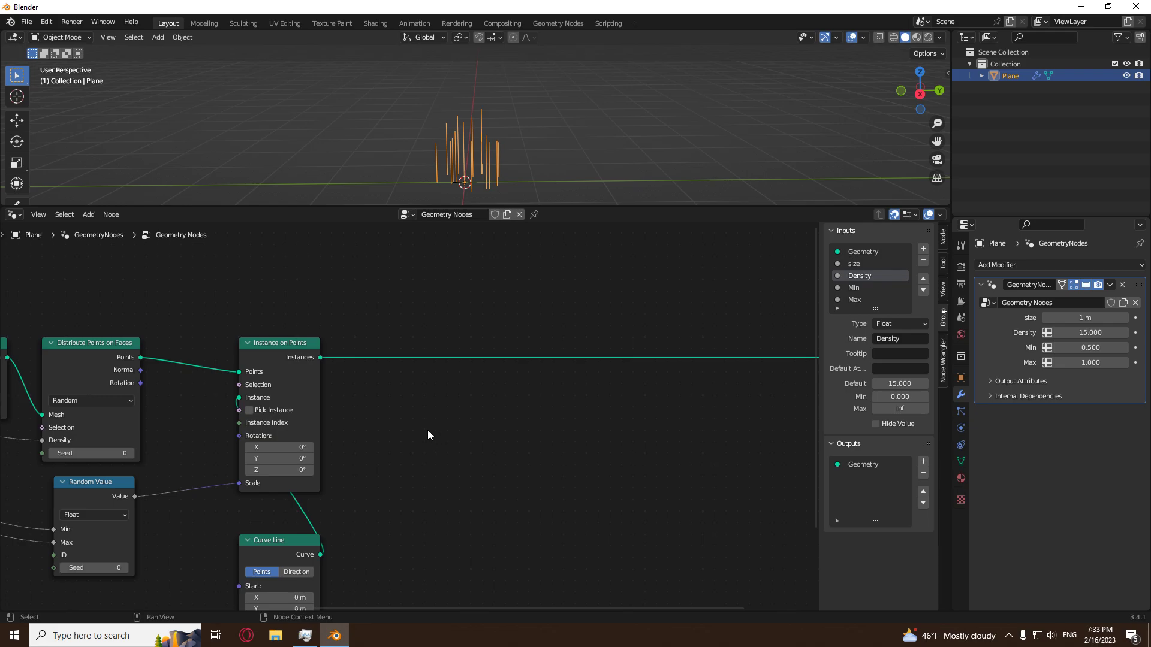
key(shift+a)
mouse_move(413, 322)
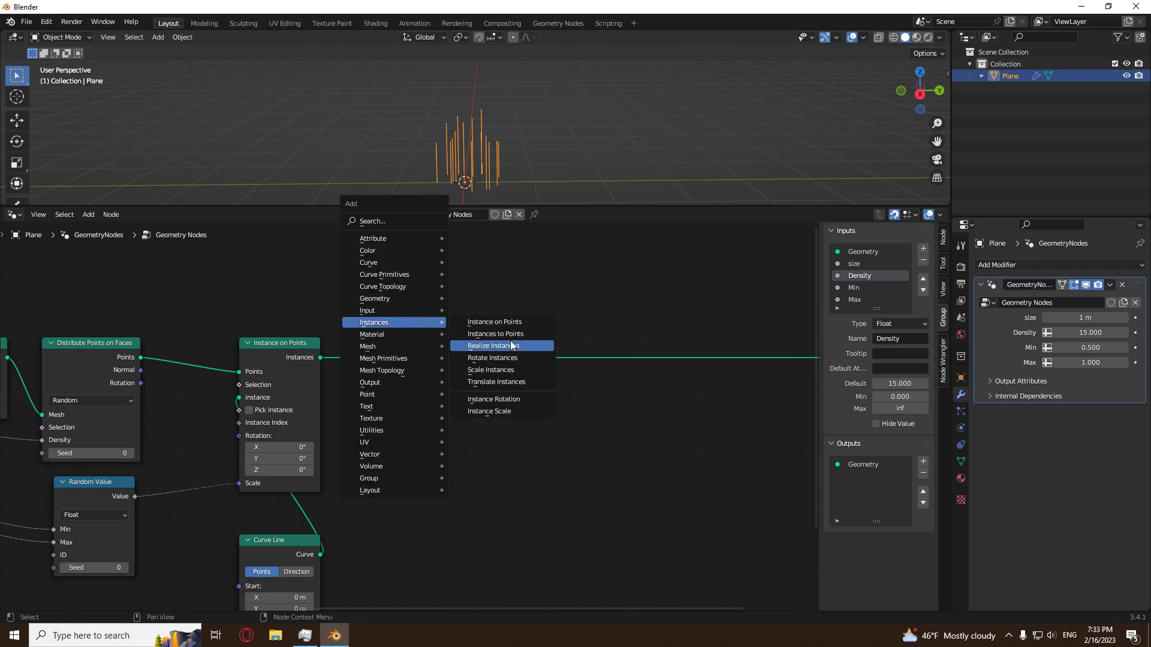
click(502, 358)
click(515, 361)
Move Rotate Instances and Group Output together farther from Instance on Points.
middle_drag(587, 428, 504, 413)
scroll(510, 413, down, 8)
drag(688, 312, 406, 484)
key(g)
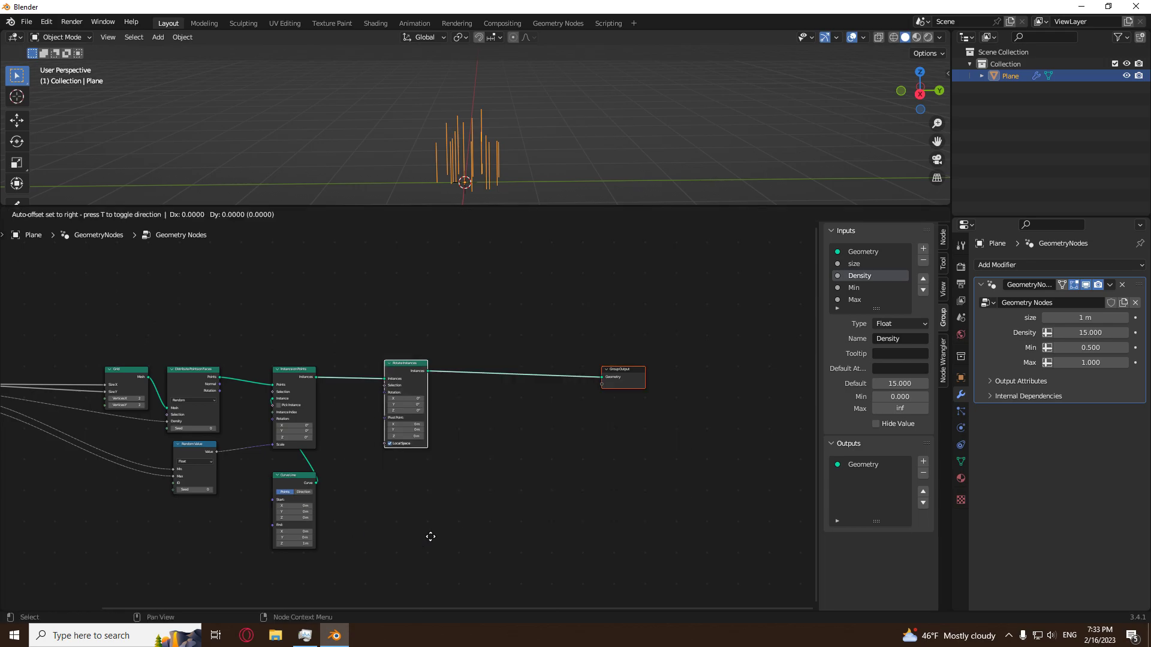
click(569, 528)
Sketch arc-shaped annotation strokes over the line tops in the right orthographic view, undo them and return to the selection tool.
scroll(455, 480, up, 4)
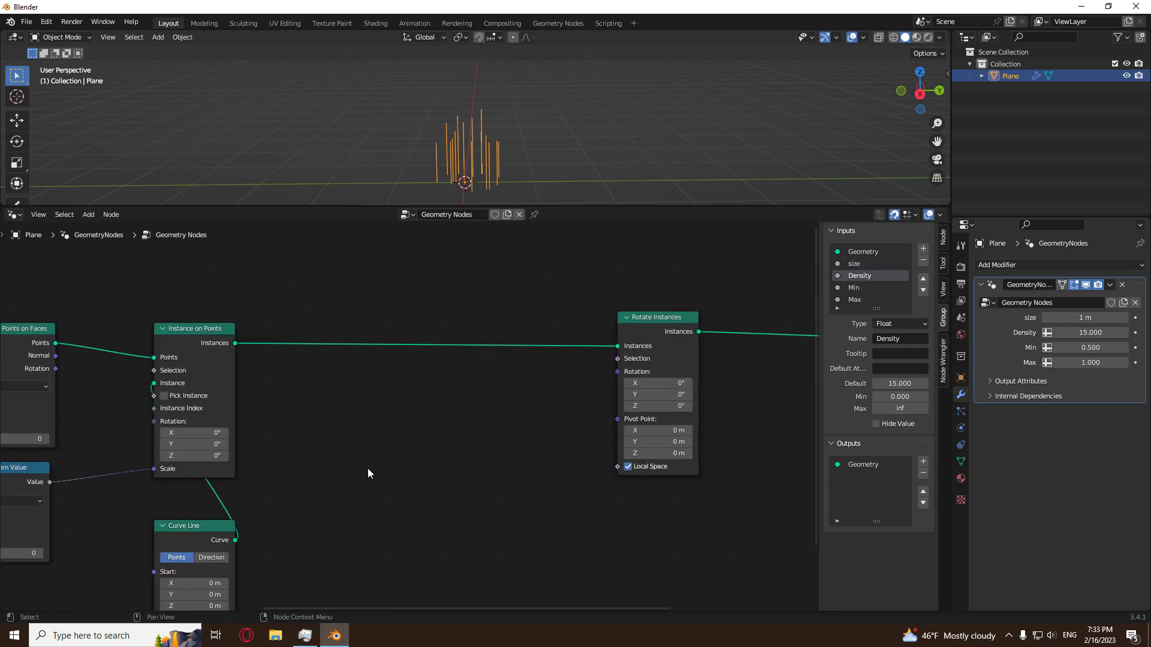
scroll(368, 474, down, 4)
scroll(408, 488, up, 3)
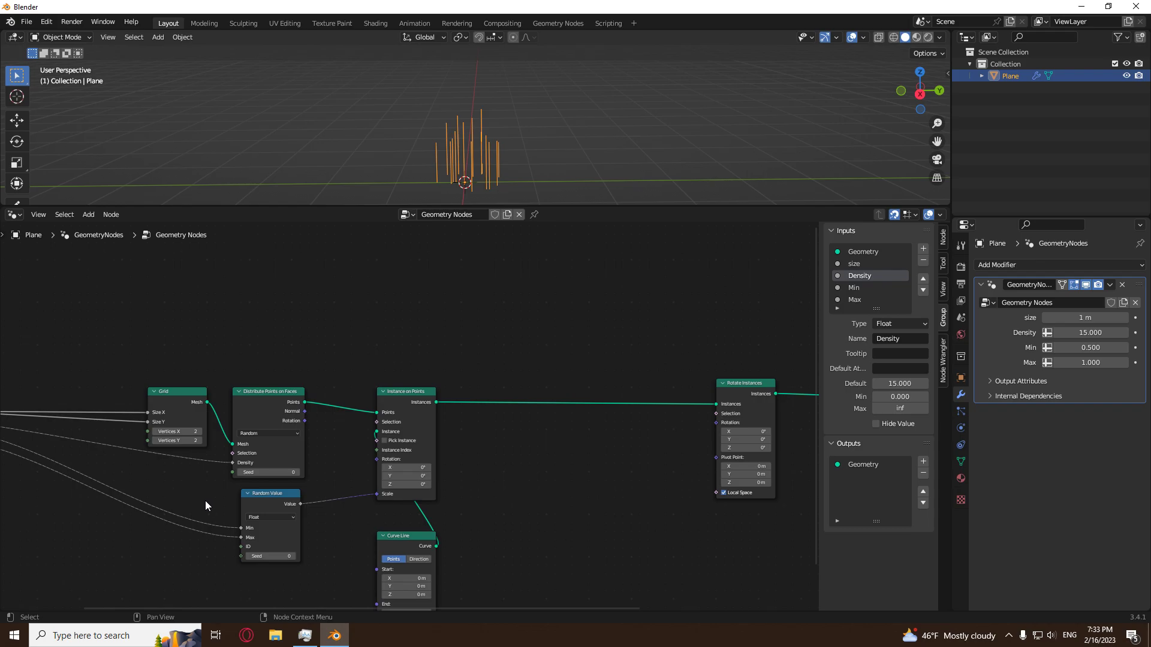
middle_drag(544, 479, 405, 456)
scroll(407, 451, up, 2)
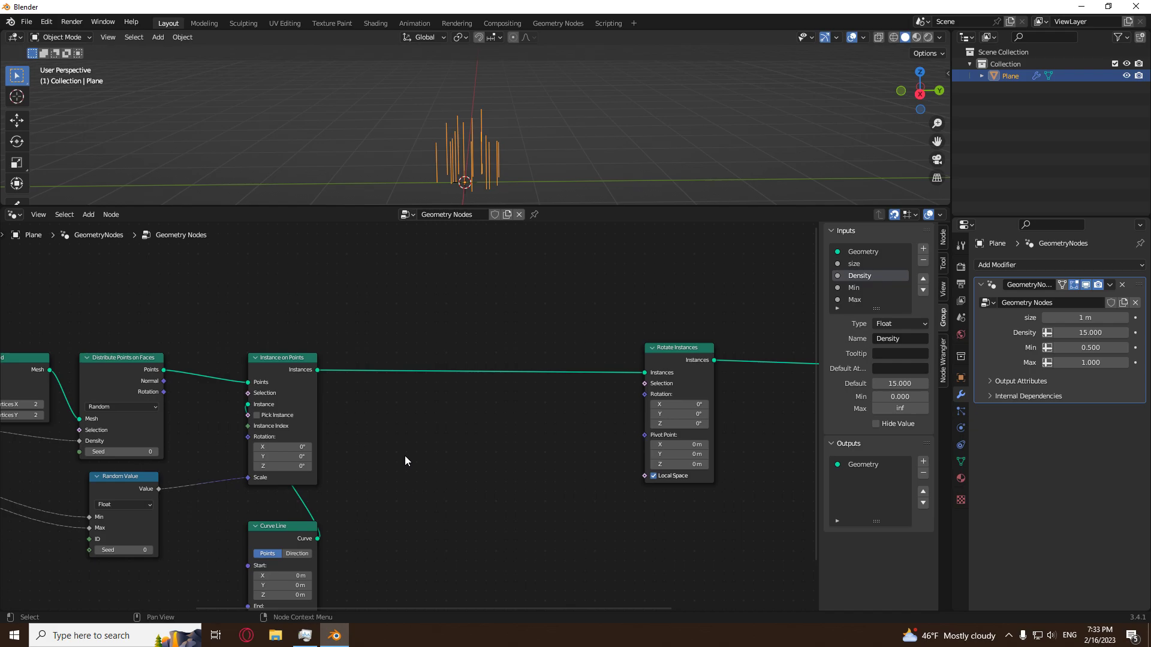
key(KP_3)
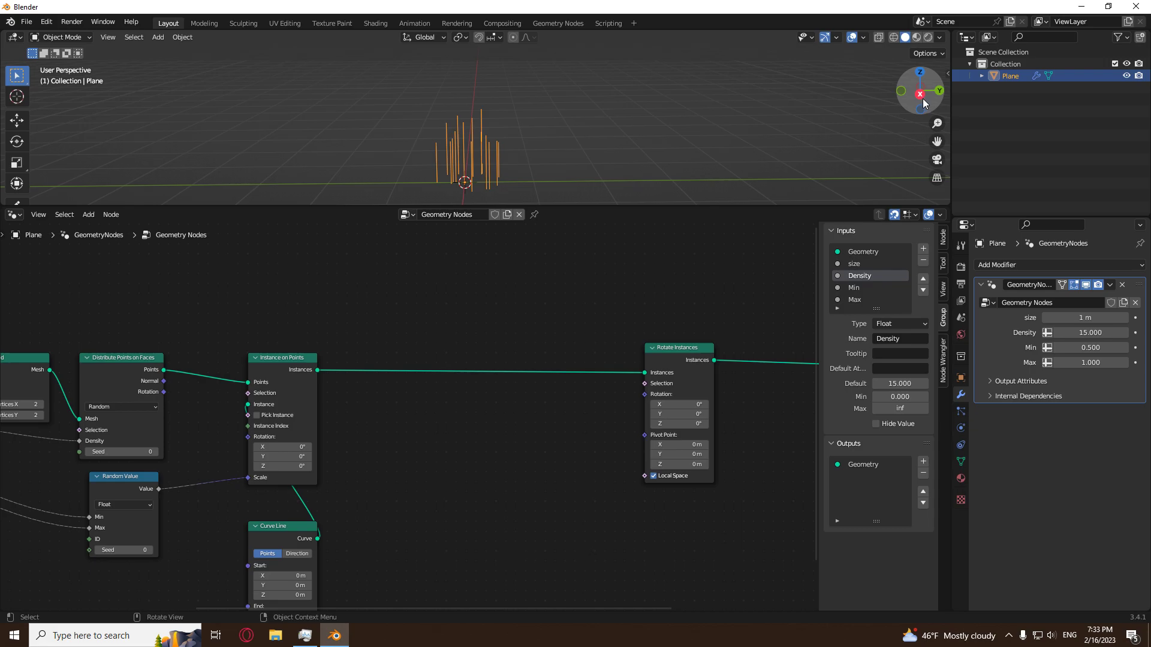
scroll(14, 166, down, 3)
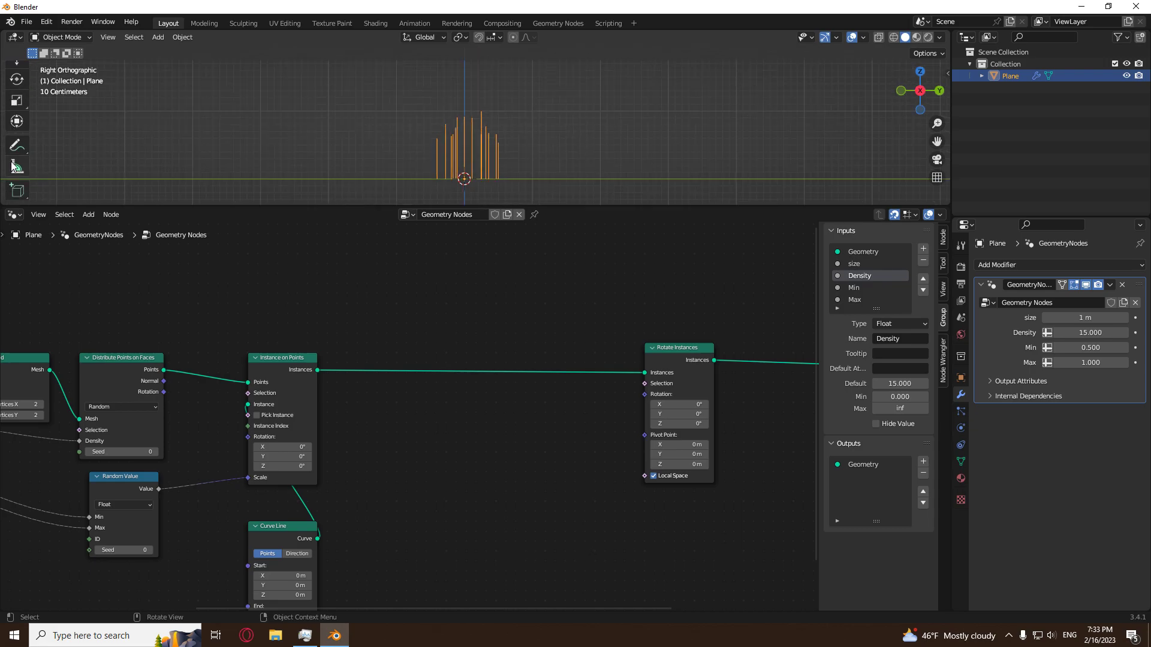
click(17, 145)
mouse_move(466, 111)
mouse_down()
mouse_move(416, 128)
mouse_move(520, 140)
mouse_up()
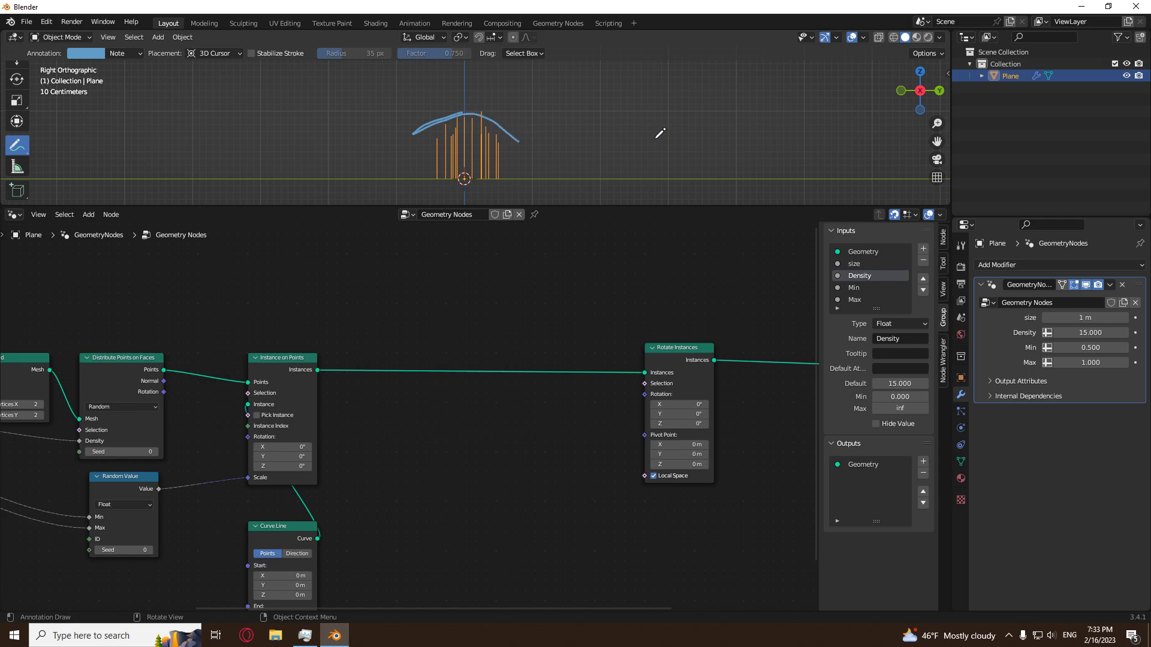
key(ctrl+z)
key(ctrl+z)
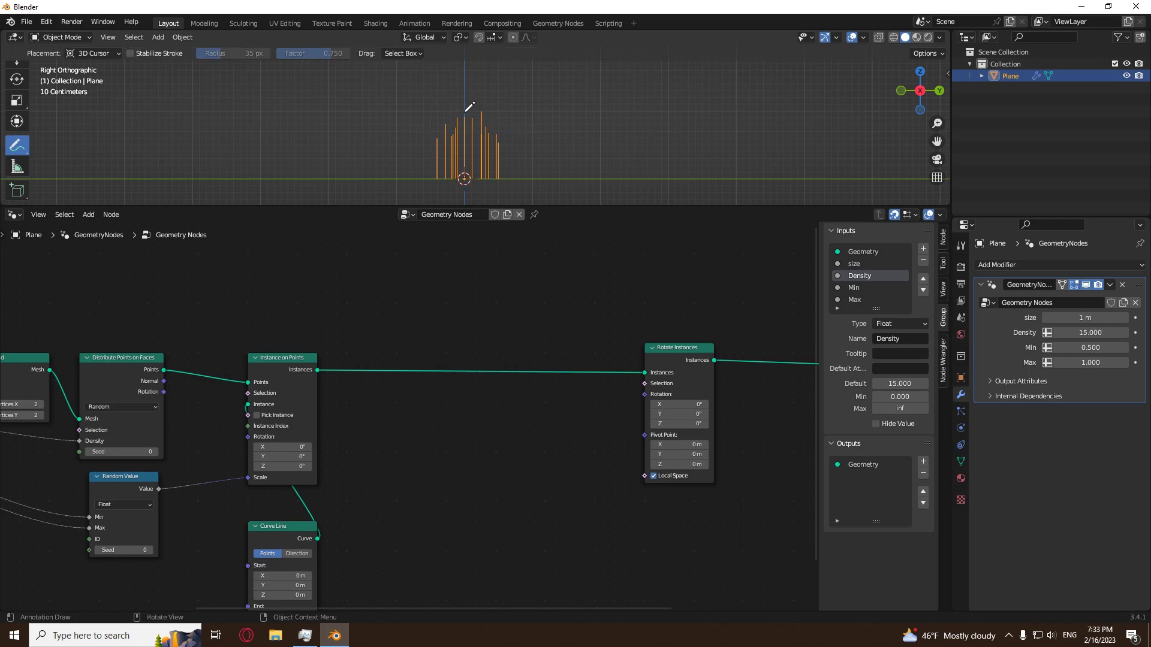
drag(465, 111, 501, 111)
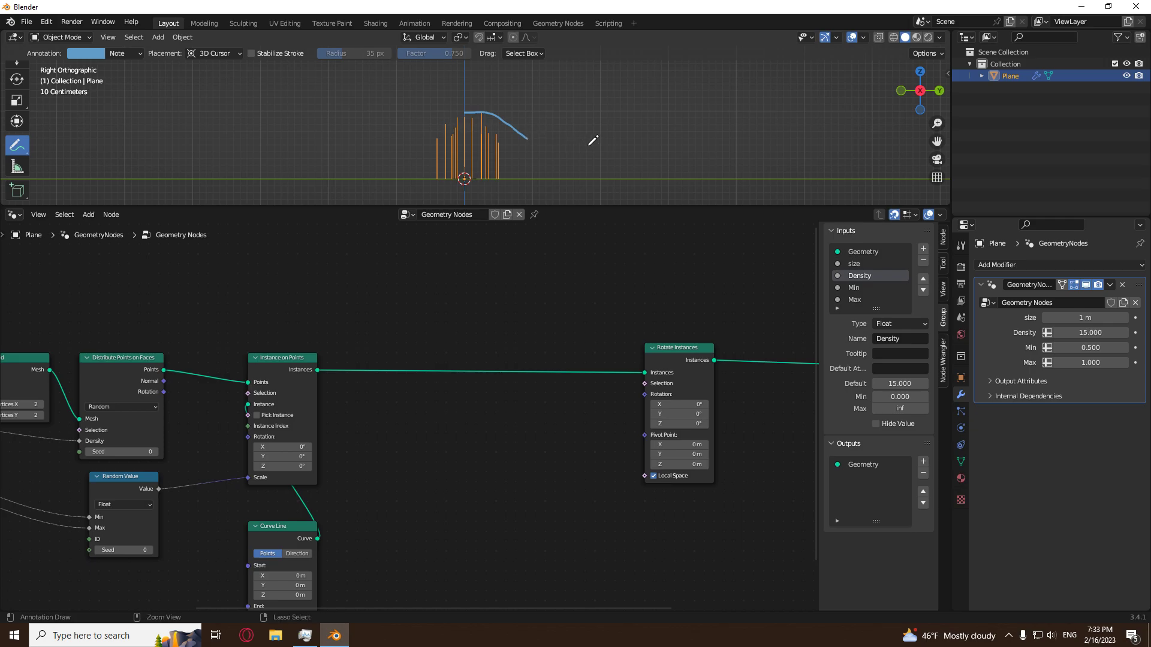
key(ctrl+z)
mouse_move(465, 109)
mouse_down()
mouse_move(411, 133)
mouse_move(471, 108)
mouse_up()
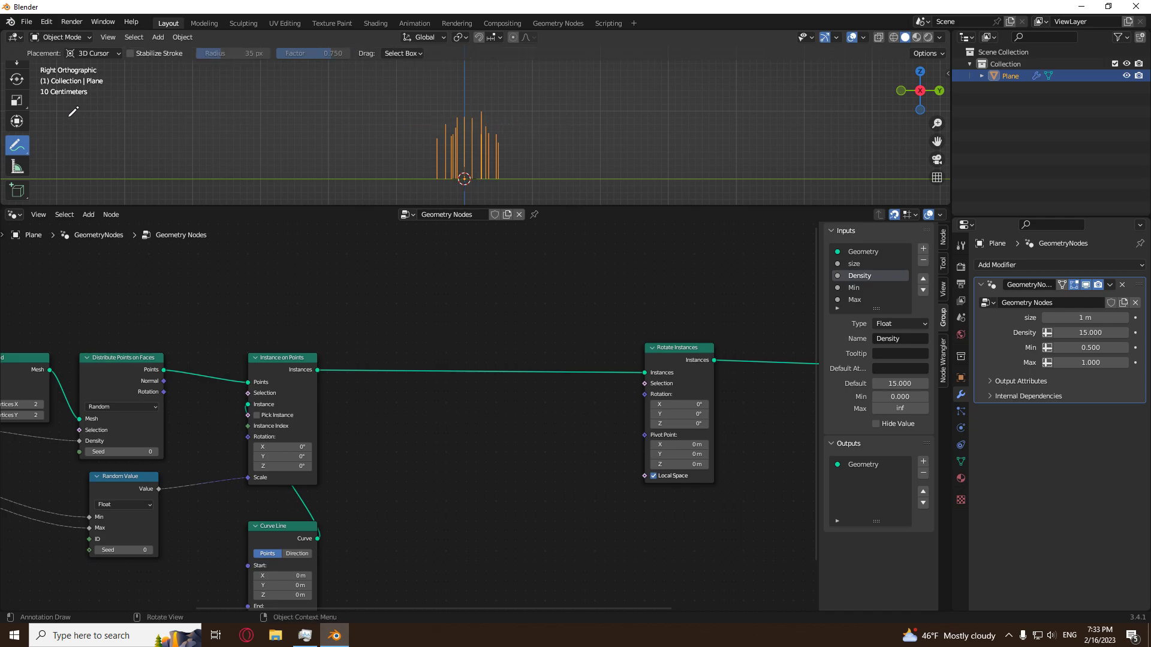
key(w)
Duplicate the Random Value node and place the copy between Instance on Points and Rotate Instances.
middle_drag(542, 124, 480, 143)
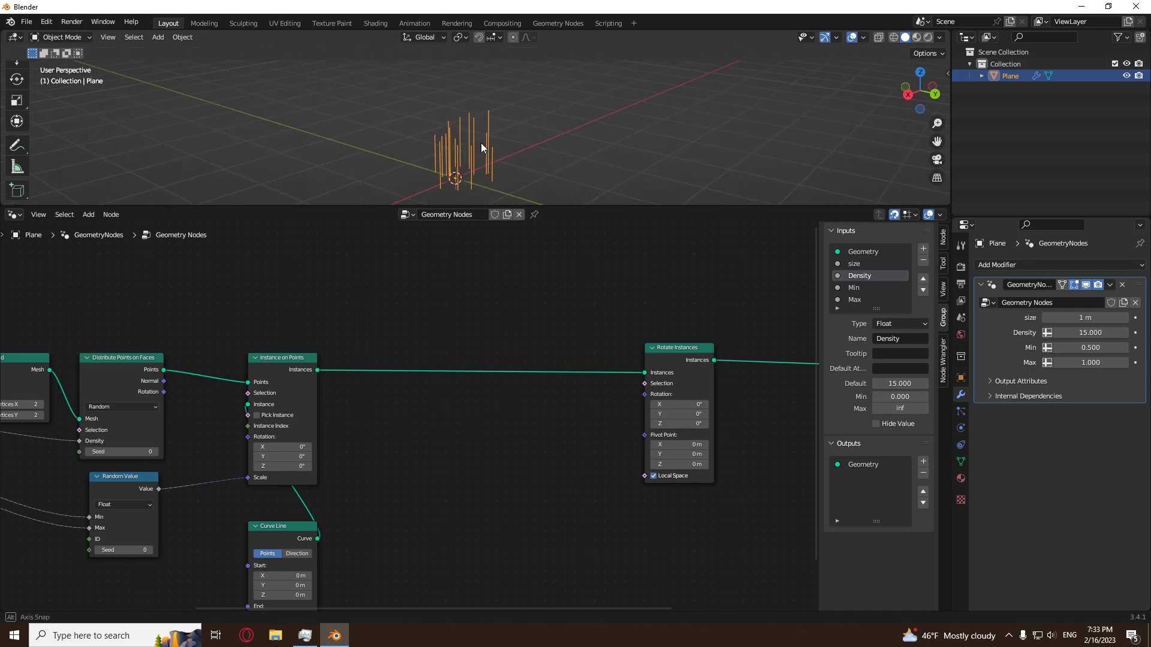
scroll(444, 440, down, 1)
key(shift+a)
click(189, 468)
key(shift+d)
click(512, 430)
scroll(592, 542, up, 4)
middle_drag(592, 541, 501, 496)
scroll(501, 496, up, 2)
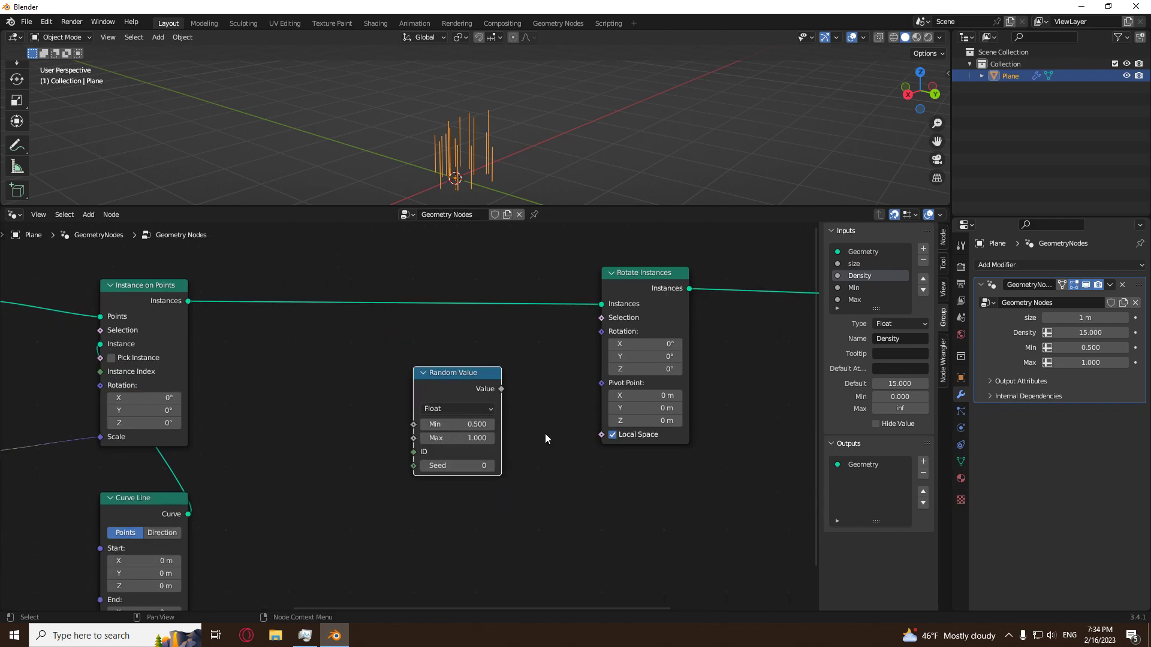
Move the duplicated Random Value node down until it is level with the Curve Line node.
drag(446, 386, 397, 471)
key(Home)
drag(688, 320, 411, 493)
middle_drag(398, 513, 452, 494)
scroll(412, 423, up, 2)
drag(374, 459, 329, 482)
middle_drag(328, 482, 431, 441)
drag(389, 451, 432, 461)
Duplicate the Group Input node and place the copy between Curve Line and the duplicated Random Value.
click(336, 398)
key(shift+a)
scroll(103, 448, down, 8)
key(Home)
click(81, 374)
key(shift+d)
click(370, 446)
Expose the duplicated Random Value's Min as a new group input, link that input to Max too, and move the node away from Group Input.
scroll(553, 469, up, 15)
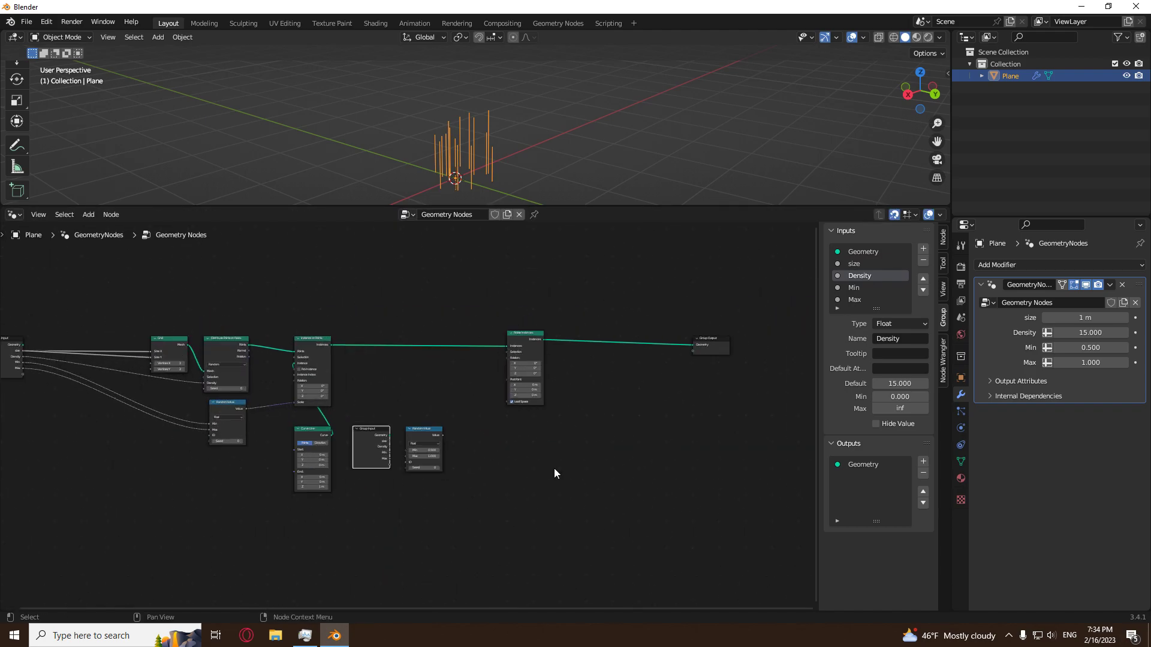
middle_drag(553, 468, 571, 415)
scroll(547, 446, up, 3)
drag(364, 516, 419, 467)
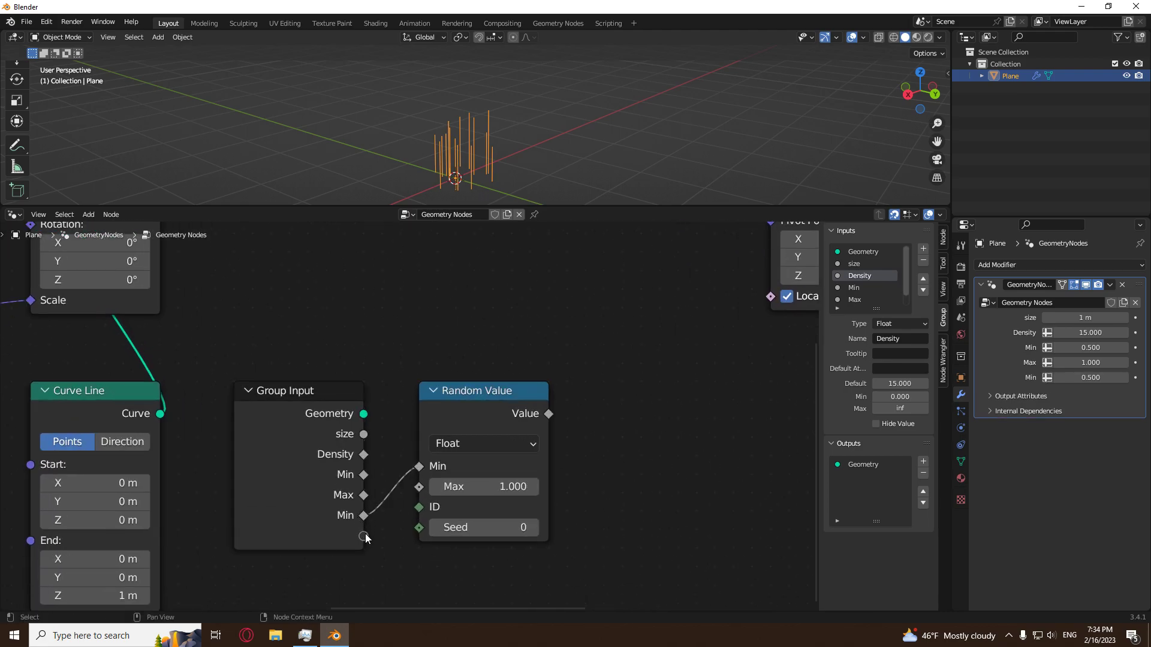
drag(363, 515, 419, 486)
drag(505, 414, 597, 414)
Add one shared reroute point on the two links from Group Input to the duplicated Random Value's Min and Max.
shift+right_drag(462, 473, 465, 483)
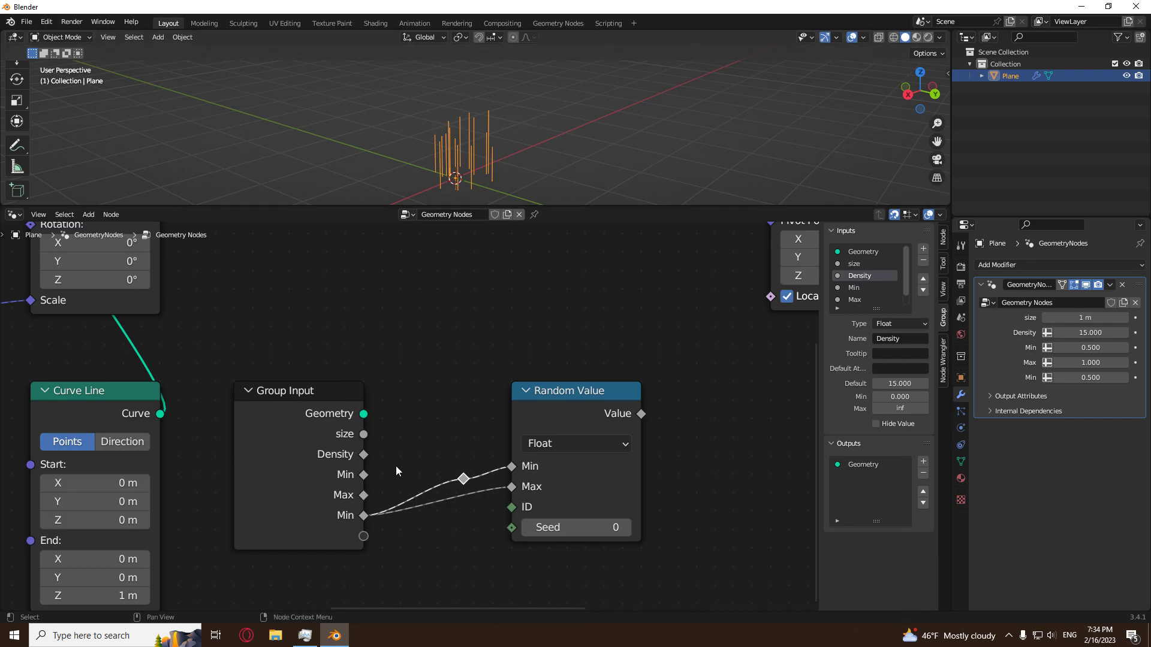
key(ctrl+z)
shift+right_drag(419, 492, 430, 552)
Move the Rotate Instances node horizontally closer to Group Output.
scroll(495, 504, down, 3)
scroll(650, 340, down, 2)
click(608, 315)
key(g)
key(x)
click(770, 368)
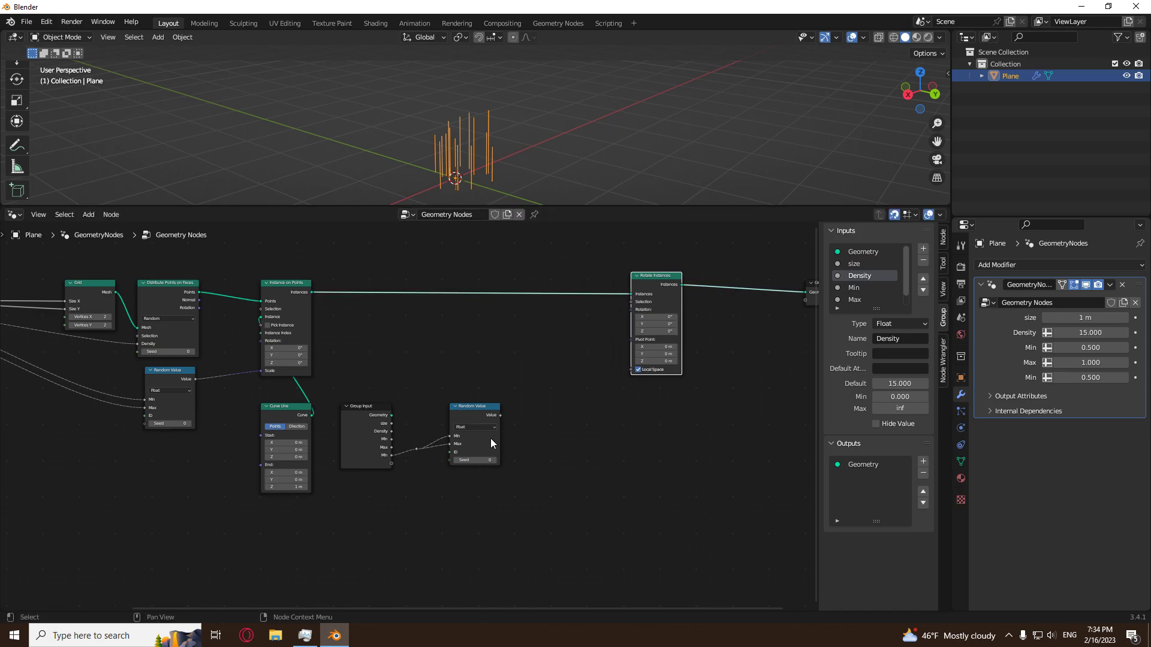
Move the duplicated Random Value farther from the reroute and insert a Math node on the link to its Min input.
scroll(487, 447, up, 8)
click(527, 419)
drag(527, 419, 581, 405)
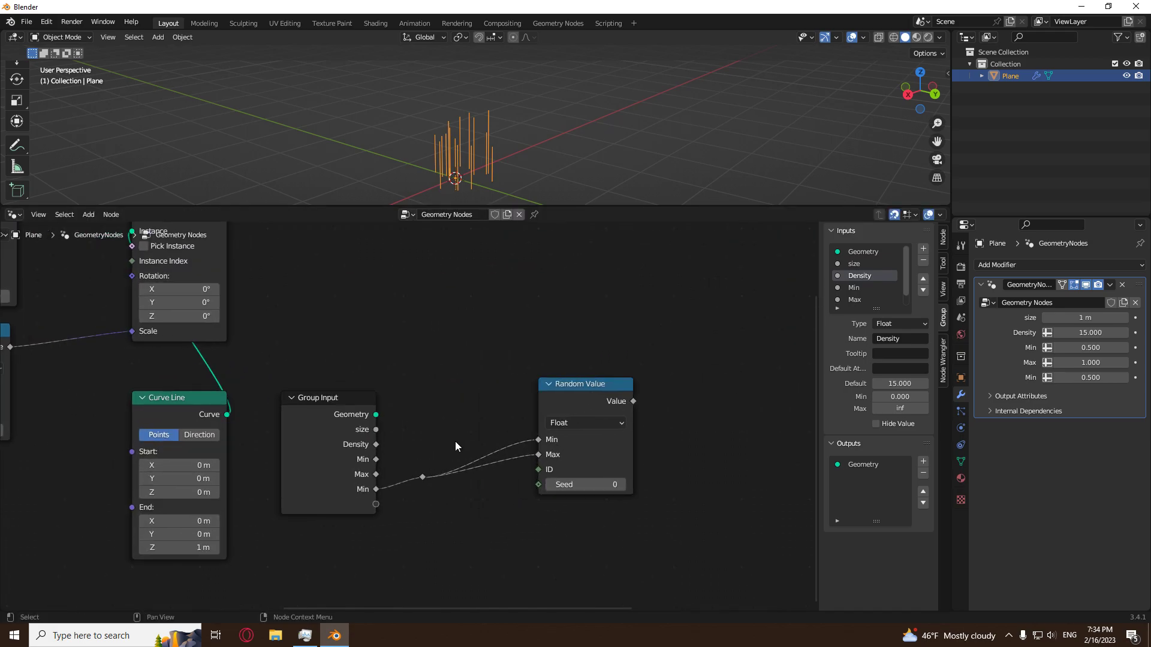
key(shift+a)
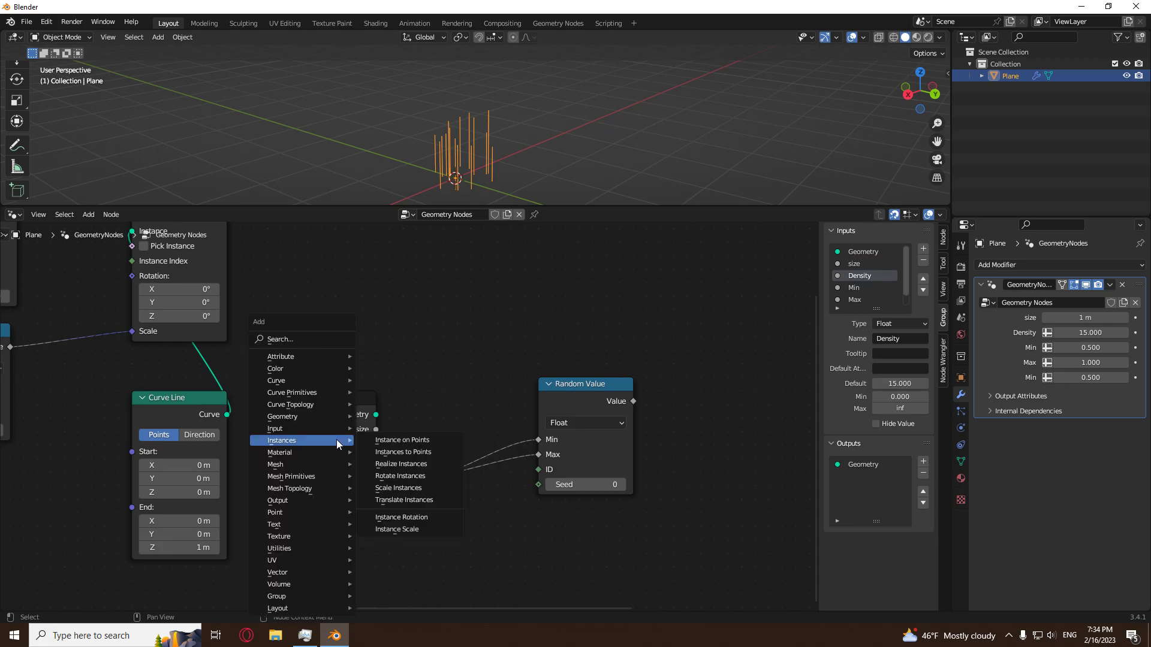
mouse_move(311, 547)
click(394, 499)
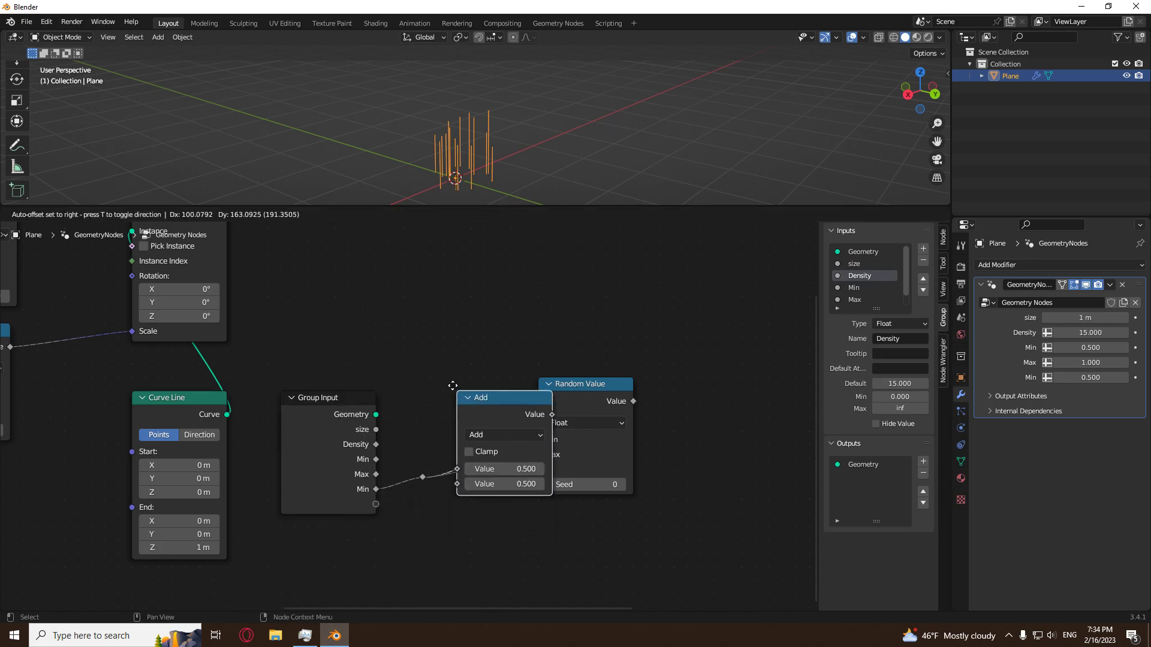
click(429, 345)
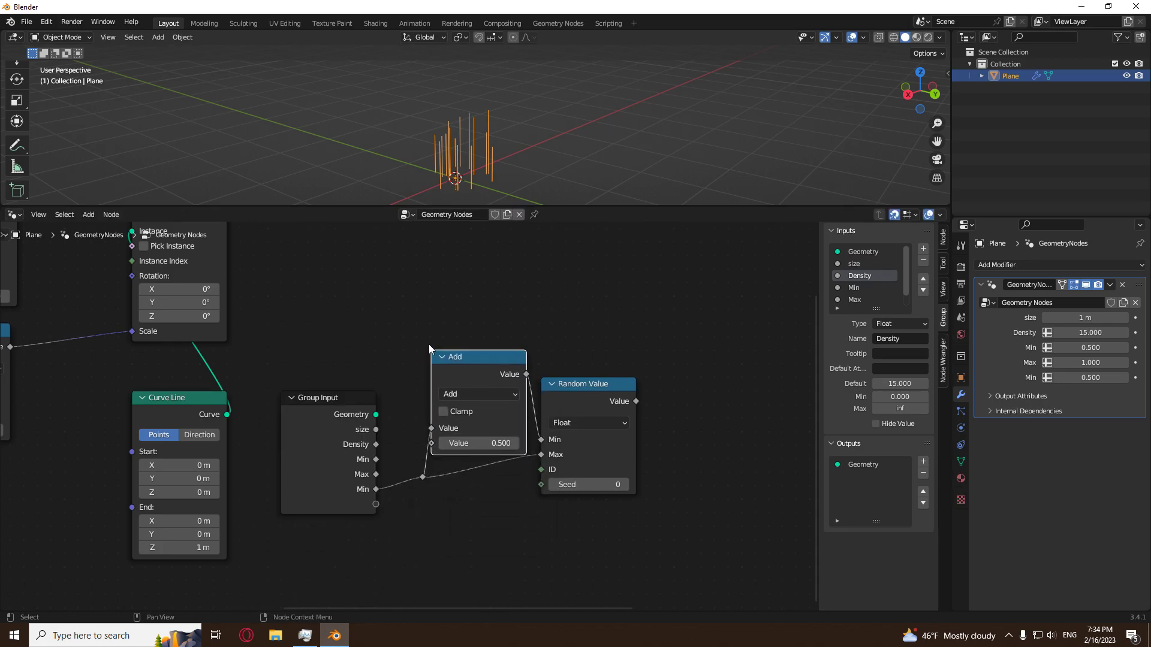
Switch the new Math node's operation to Multiply and set its second value to -1.
click(522, 393)
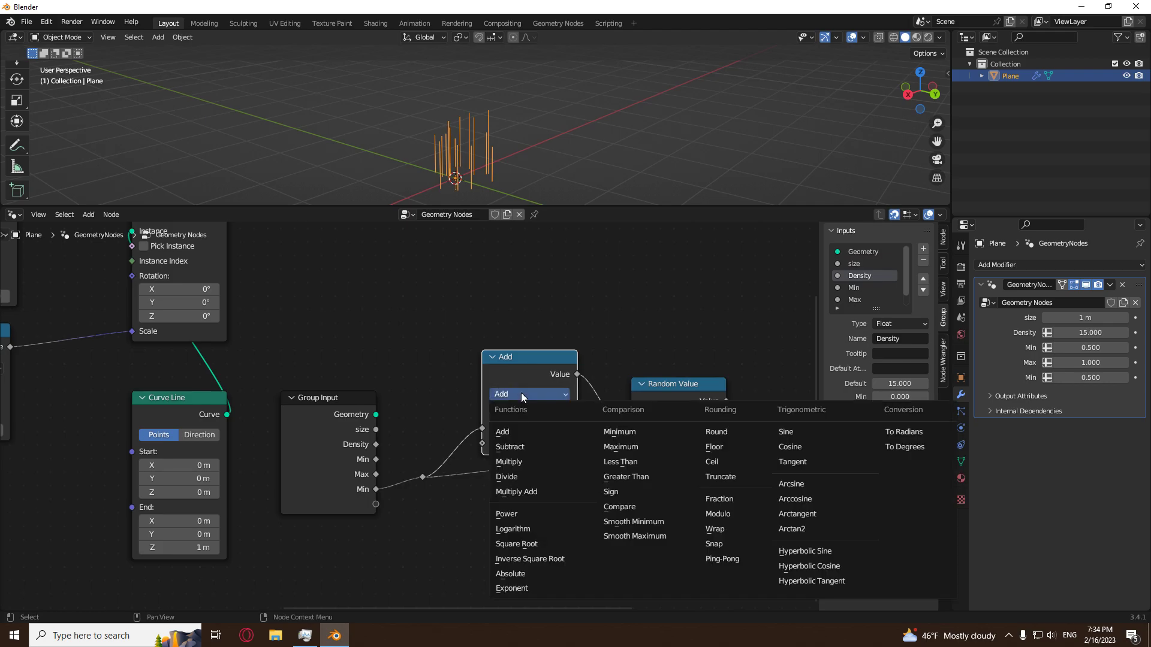
click(531, 462)
click(539, 444)
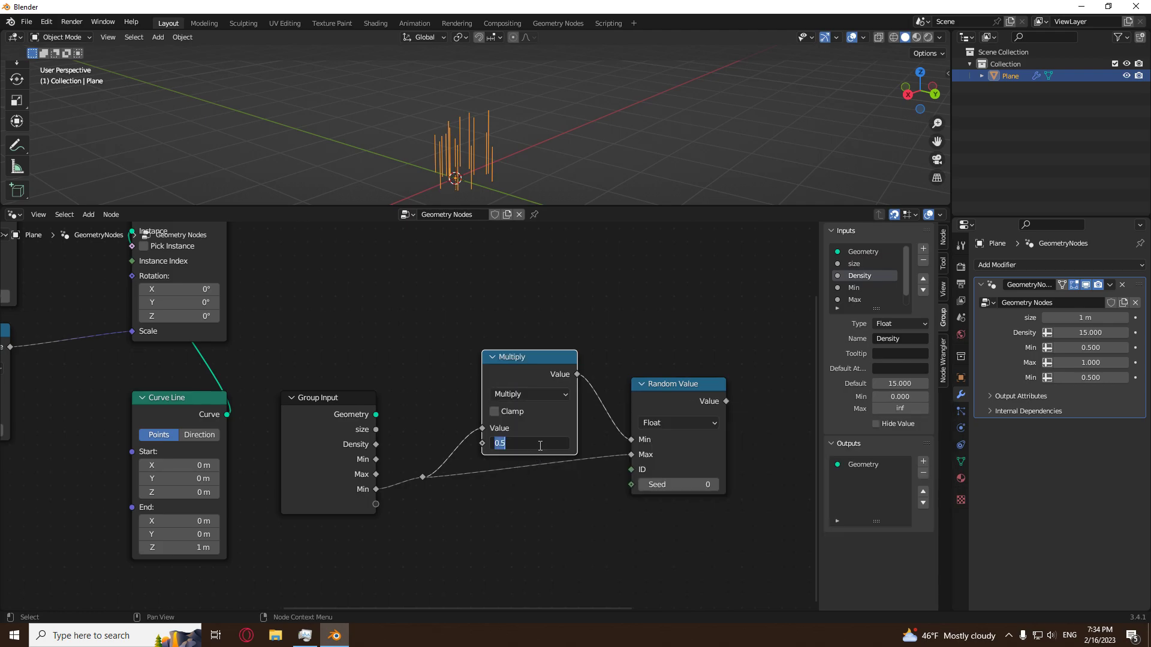
text(1)
key(Return)
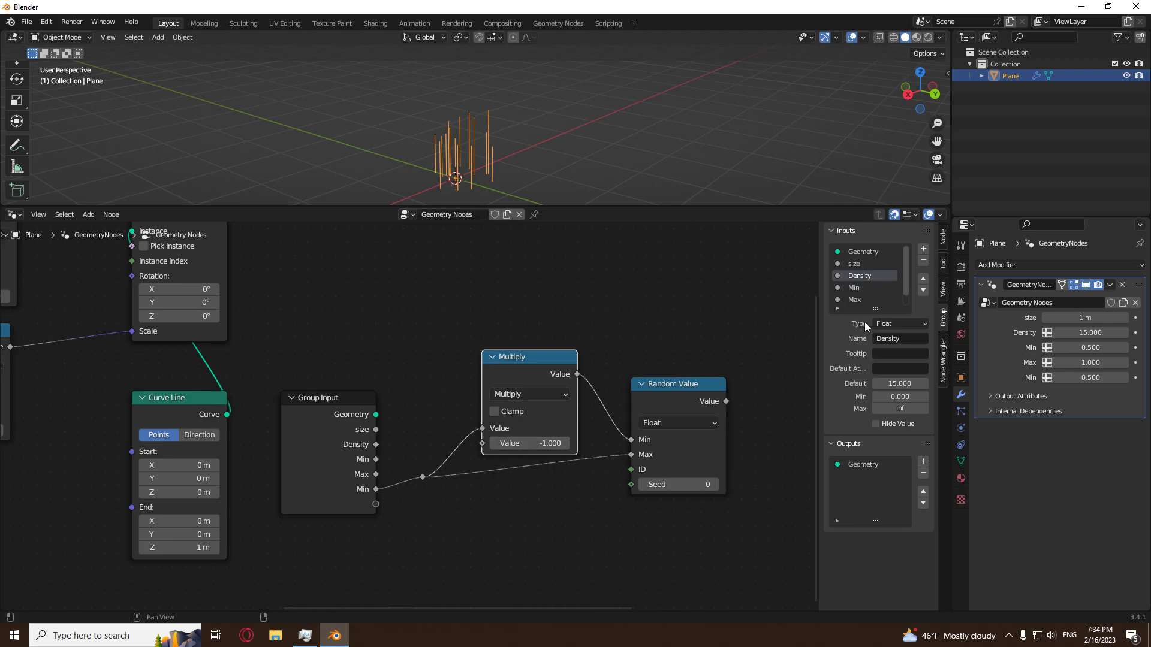
Rename the last group input, the second Min, as rotation_range.
scroll(868, 297, down, 1)
double_click(865, 299)
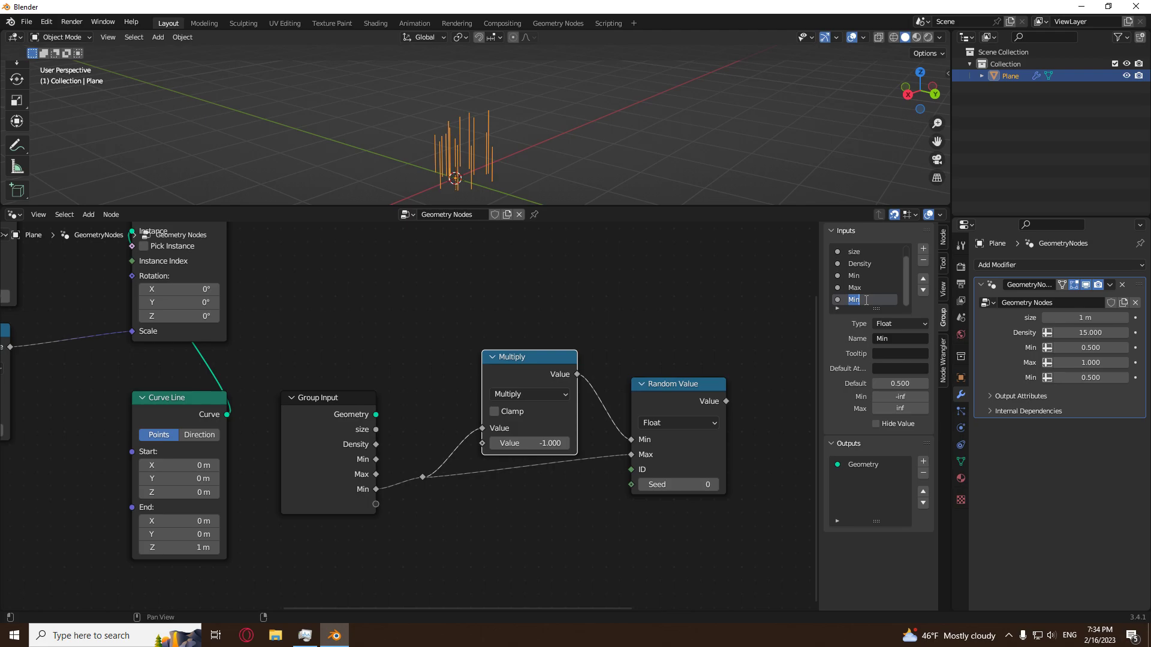
text(rotation_ range)
key(Return)
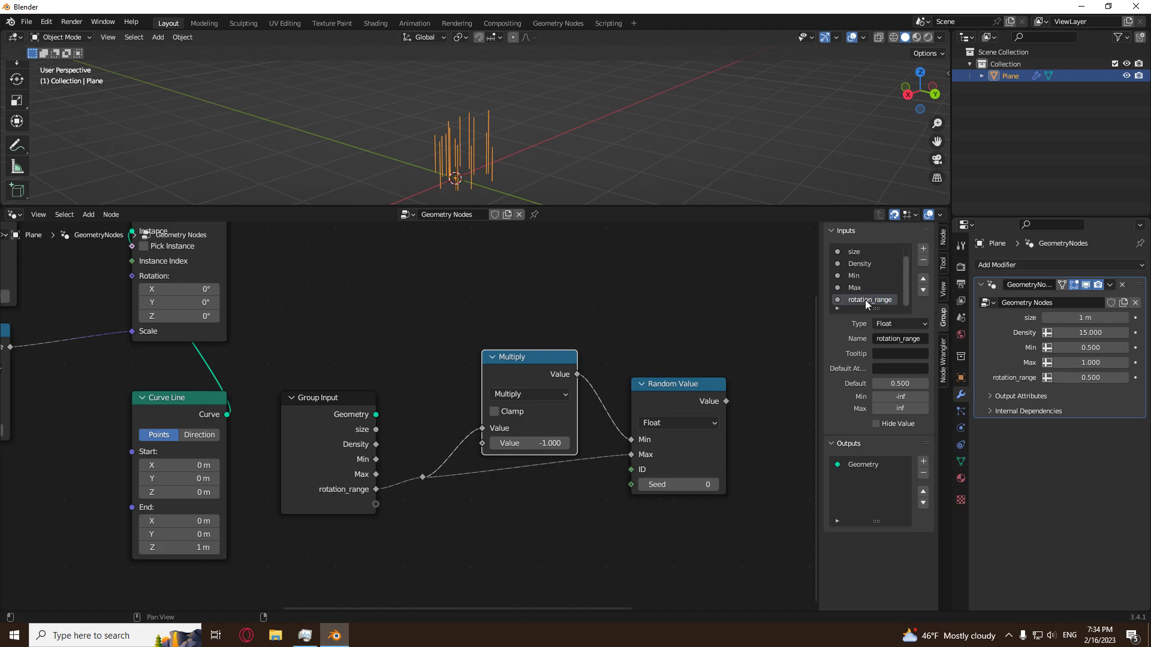
Move the Multiply node higher and farther from the Random Value node it feeds.
drag(506, 373, 481, 332)
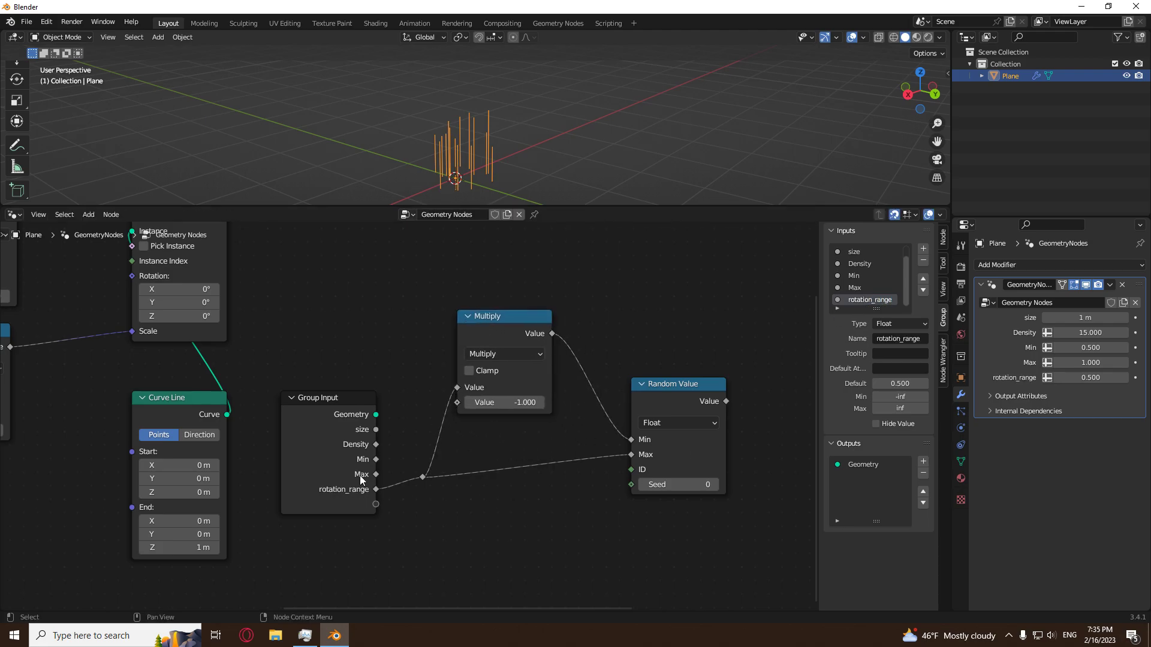
scroll(433, 500, down, 3)
drag(459, 373, 466, 387)
scroll(498, 514, up, 3)
middle_drag(565, 149, 528, 147)
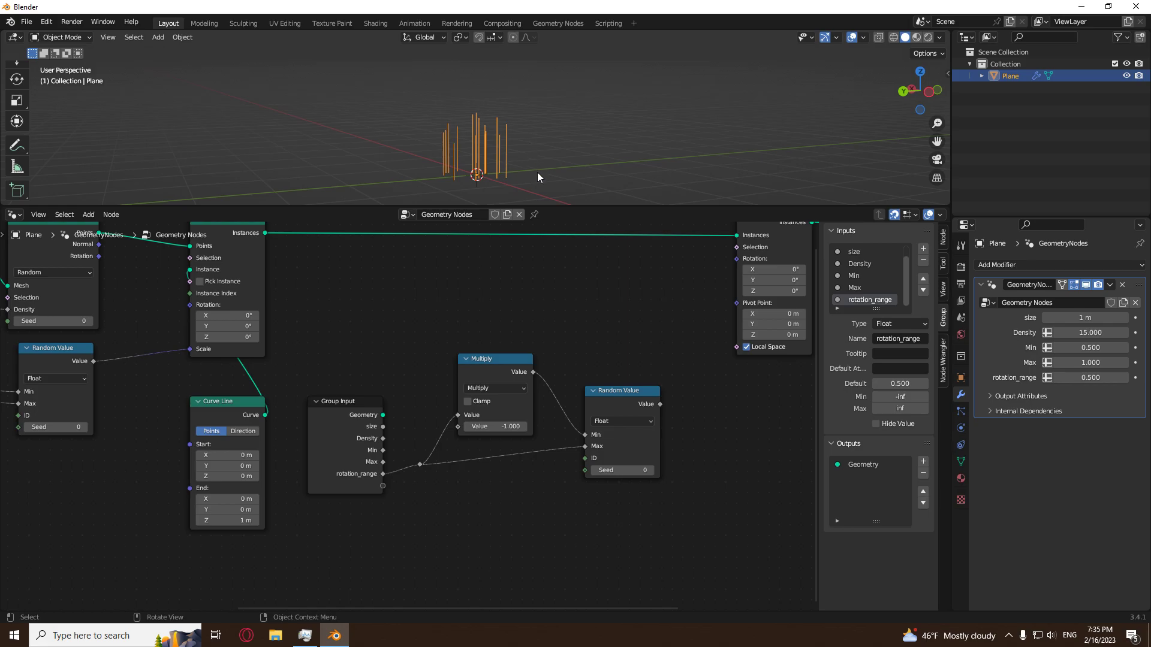
Move the Rotate Instances and Group Output nodes together, farther from the duplicated Random Value.
middle_drag(584, 322, 352, 411)
scroll(371, 410, down, 3)
key(b)
drag(655, 318, 474, 472)
key(g)
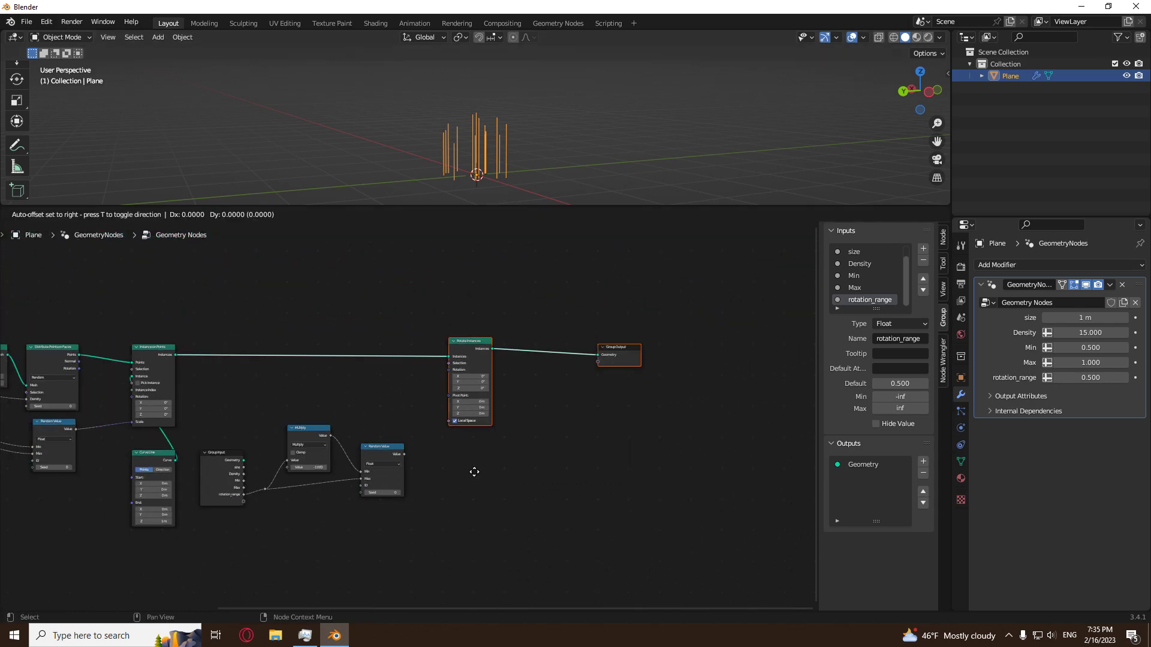
click(604, 465)
scroll(469, 462, up, 3)
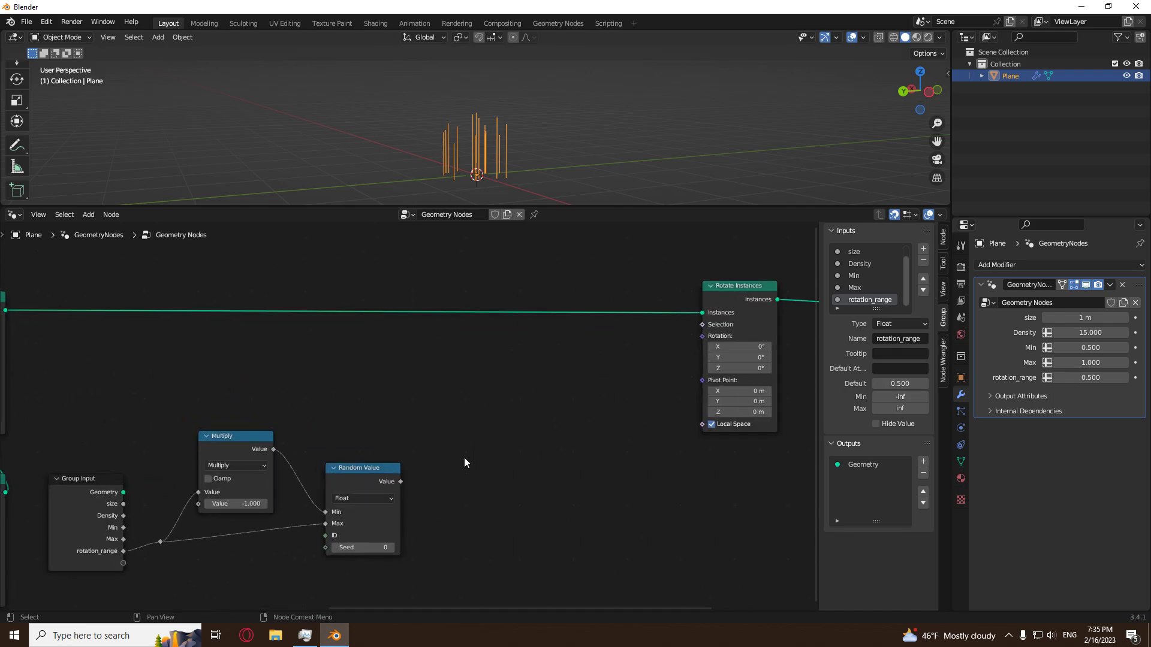
Change the duplicated Random Value's data type to Vector and move the node well clear of the Multiply node.
middle_drag(462, 459, 556, 408)
scroll(557, 412, up, 3)
click(470, 405)
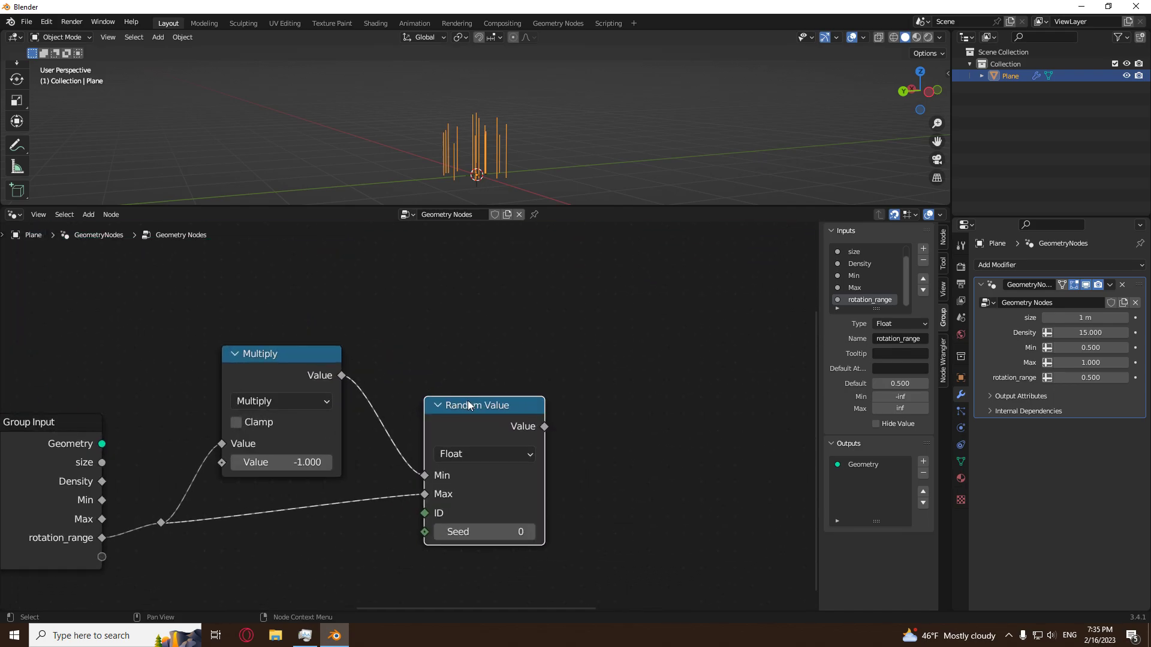
click(465, 455)
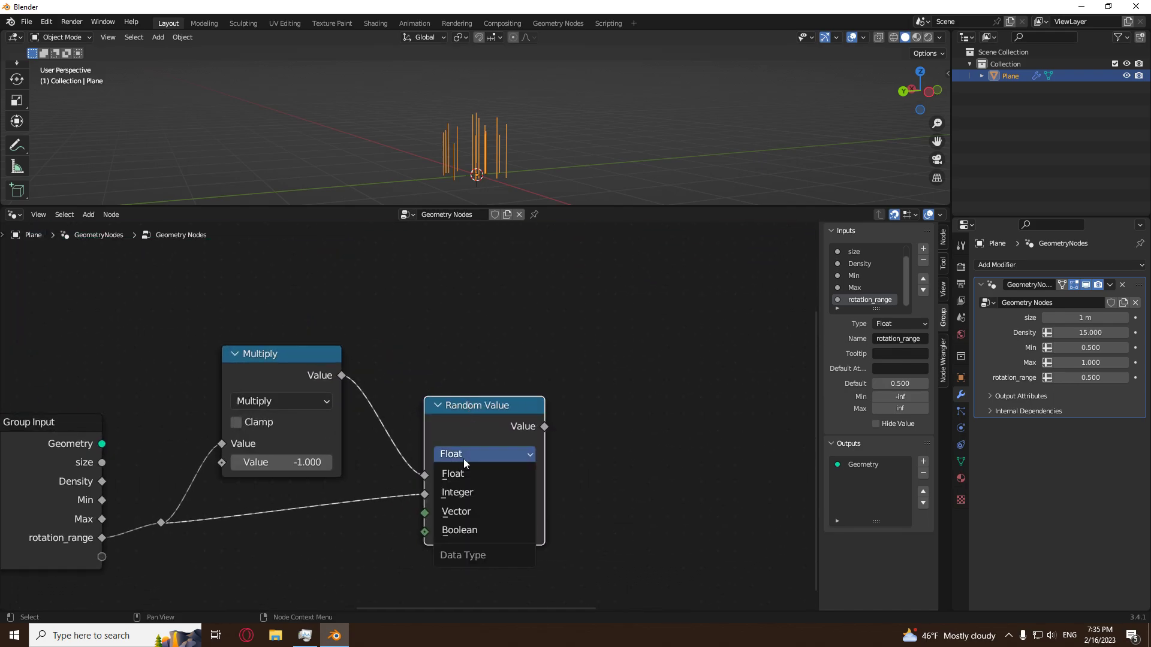
click(478, 510)
key(g)
click(673, 381)
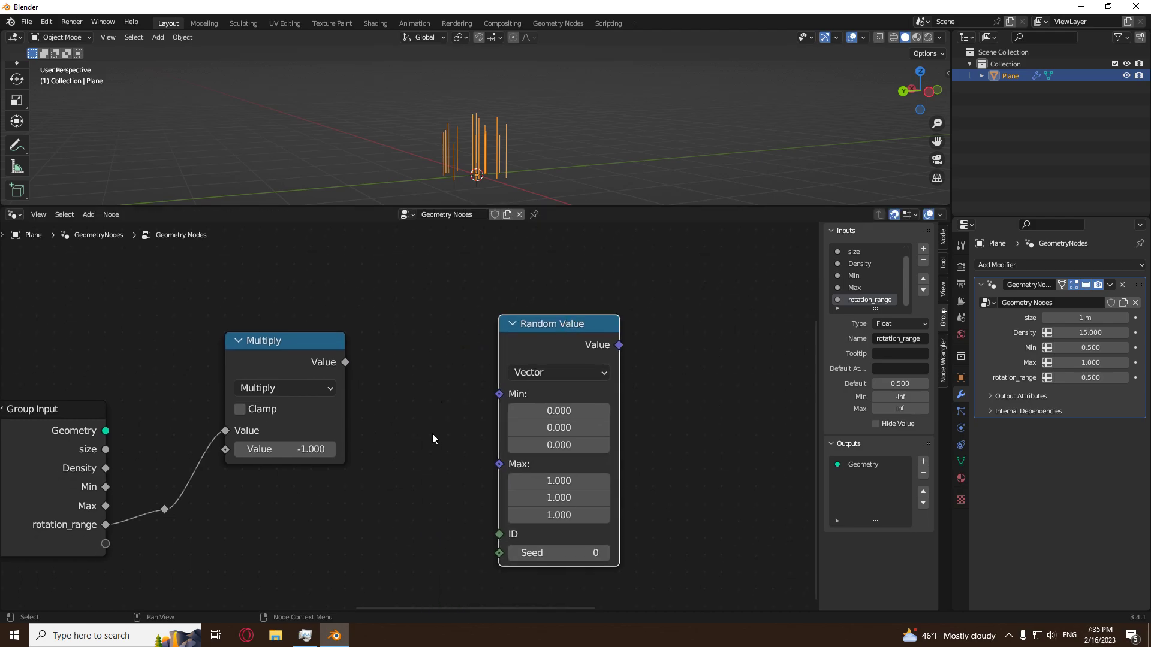
scroll(433, 432, down, 6)
middle_drag(417, 441, 427, 406)
drag(530, 333, 648, 333)
click(534, 347)
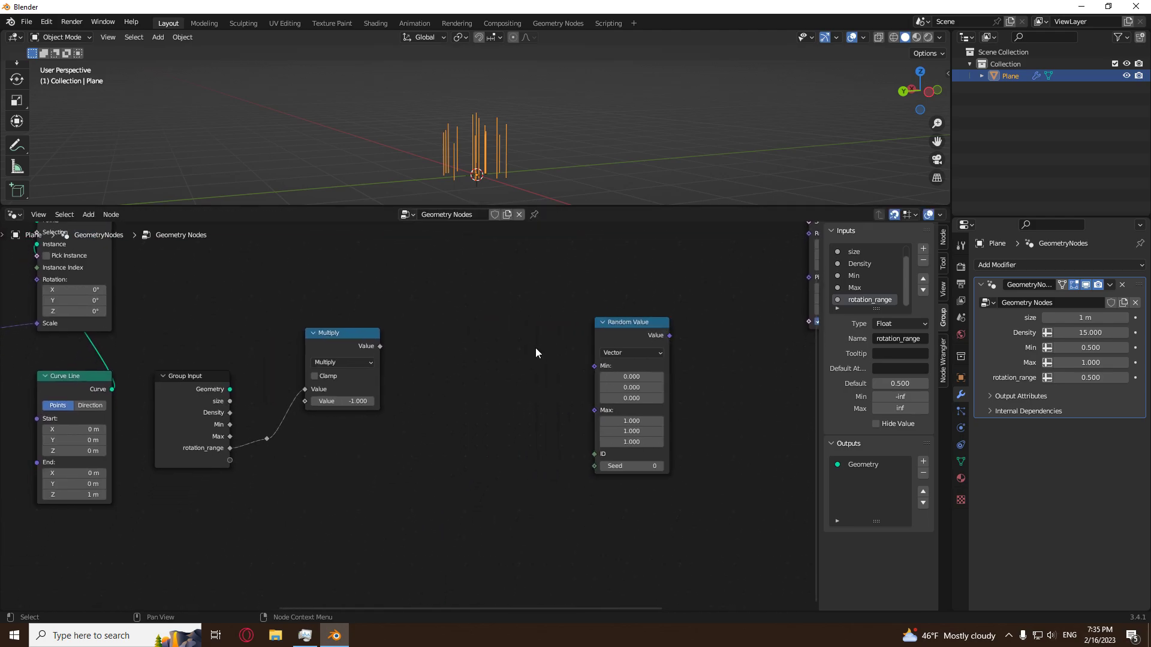
Add a Combine XYZ node between Multiply and Random Value, and place a duplicate of it directly below.
key(shift+a)
mouse_move(528, 369)
click(595, 372)
click(546, 357)
key(shift+d)
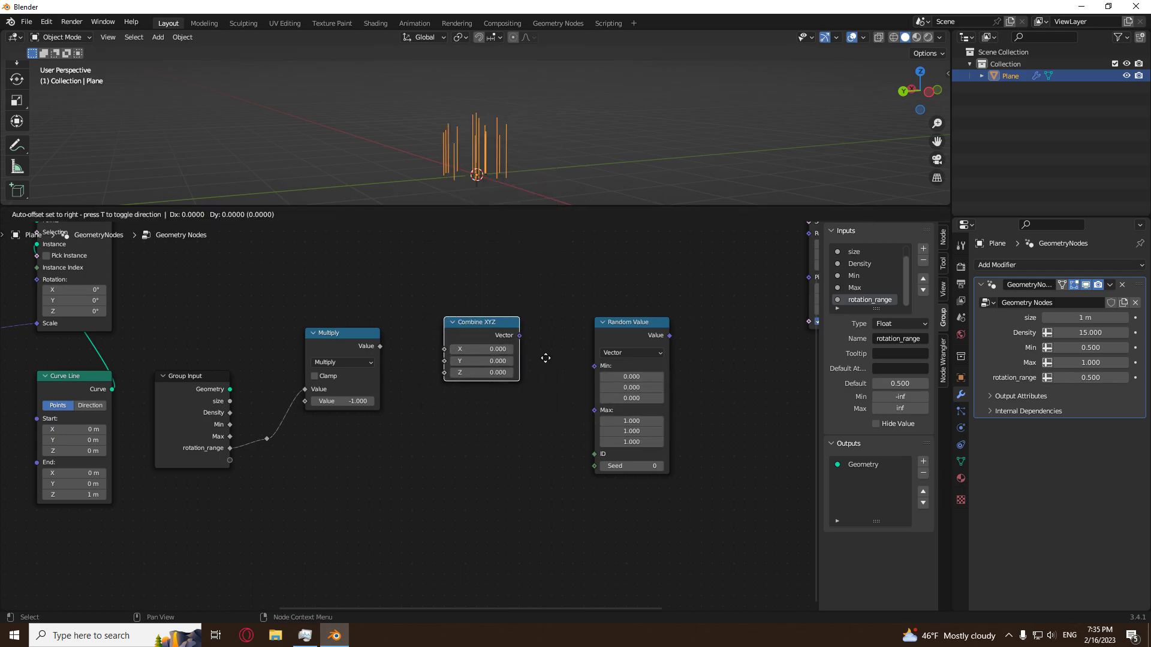
click(541, 442)
click(382, 462)
Link Multiply's output to the upper Combine XYZ's X and Y, and the reroute point to the lower one's X and Y.
scroll(383, 462, up, 1)
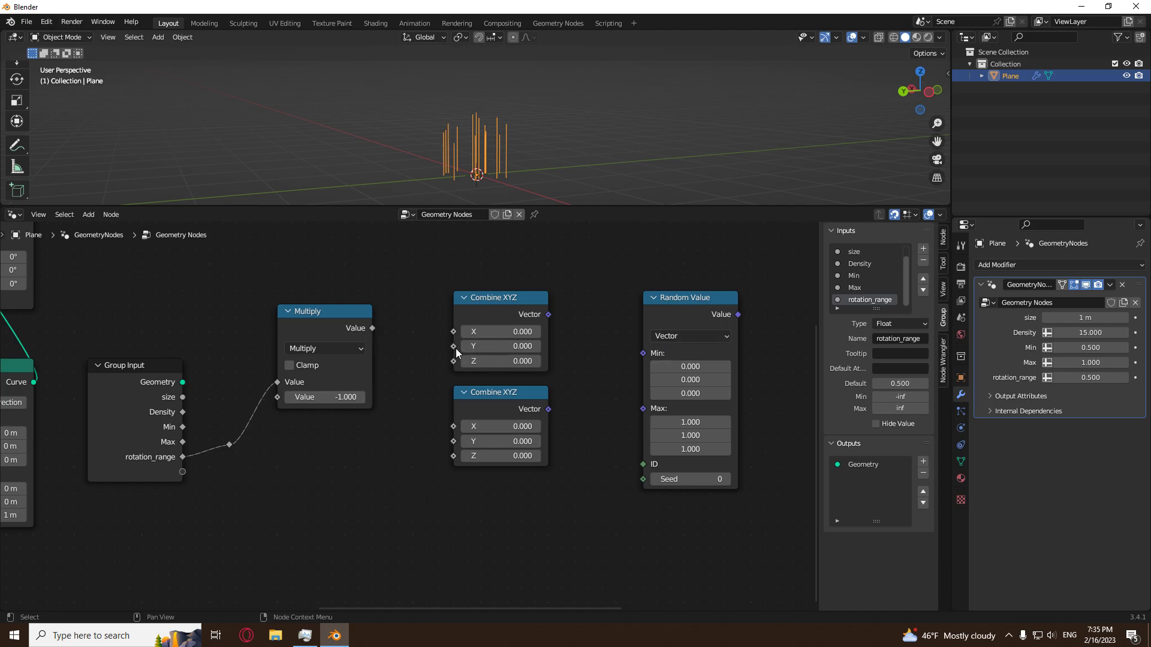
drag(372, 328, 445, 335)
drag(372, 327, 464, 346)
drag(229, 445, 455, 426)
drag(229, 445, 454, 441)
Link the upper Combine XYZ's vector to the Random Value's Min and the lower one's vector to its Max.
drag(548, 314, 643, 353)
drag(547, 408, 660, 368)
scroll(744, 364, down, 6)
middle_drag(744, 363, 662, 429)
scroll(599, 451, up, 9)
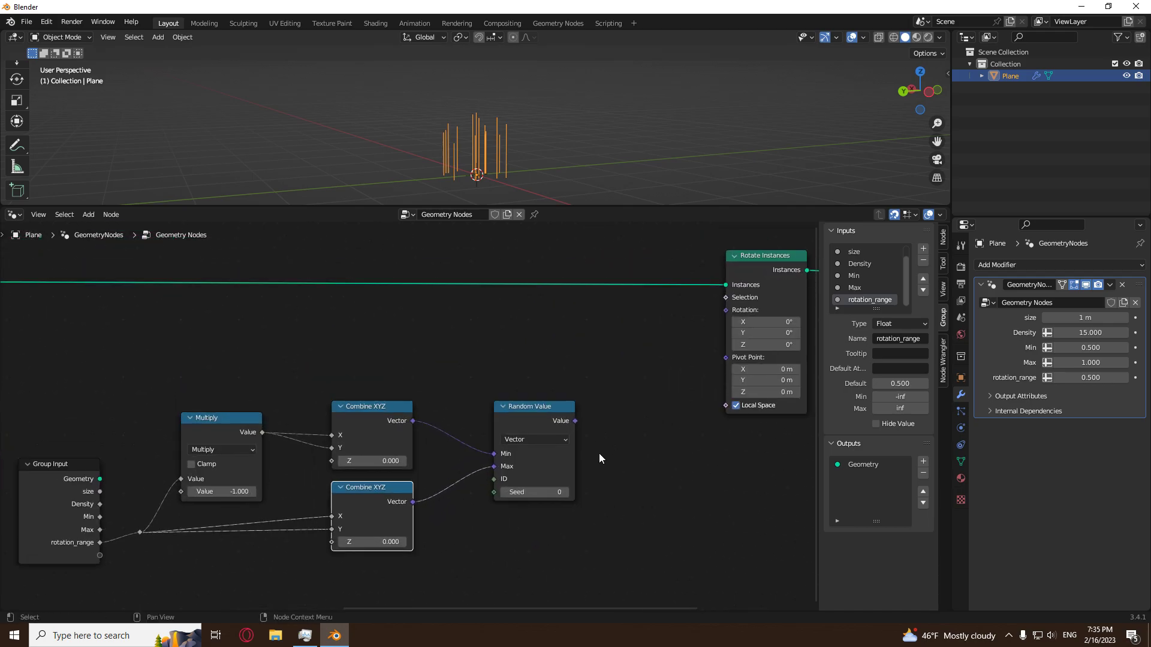
scroll(443, 492, down, 3)
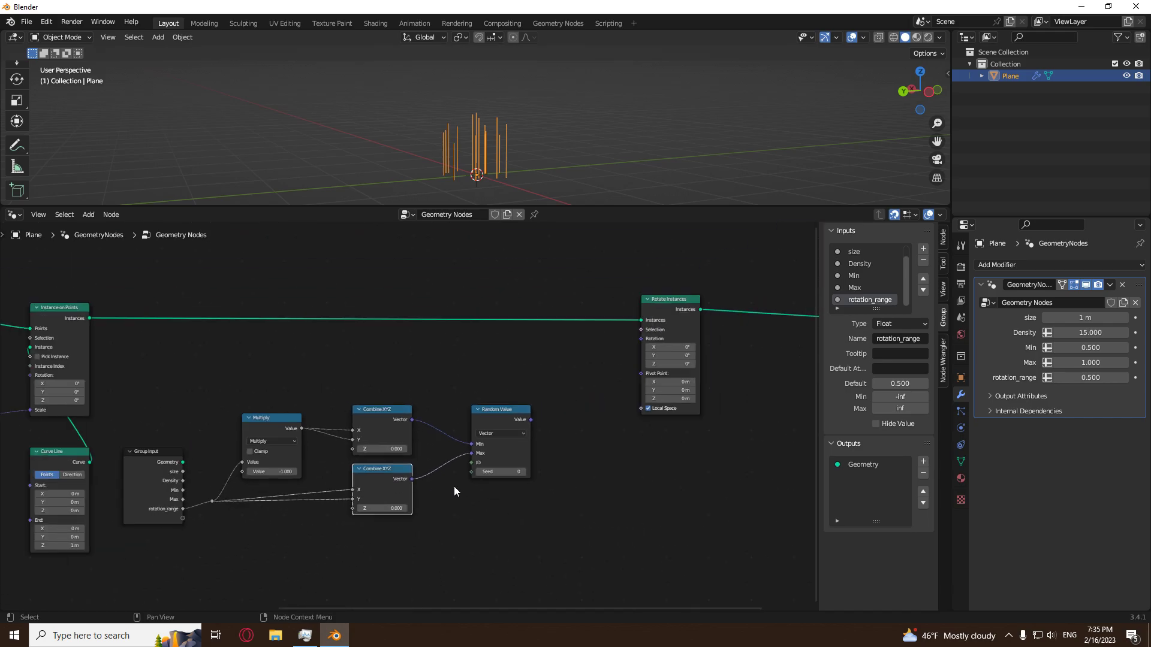
Set the lower Combine XYZ's Z value to tau.
mouse_move(537, 145)
middle_down()
mouse_move(401, 142)
mouse_move(534, 141)
mouse_move(588, 118)
mouse_move(555, 146)
middle_up()
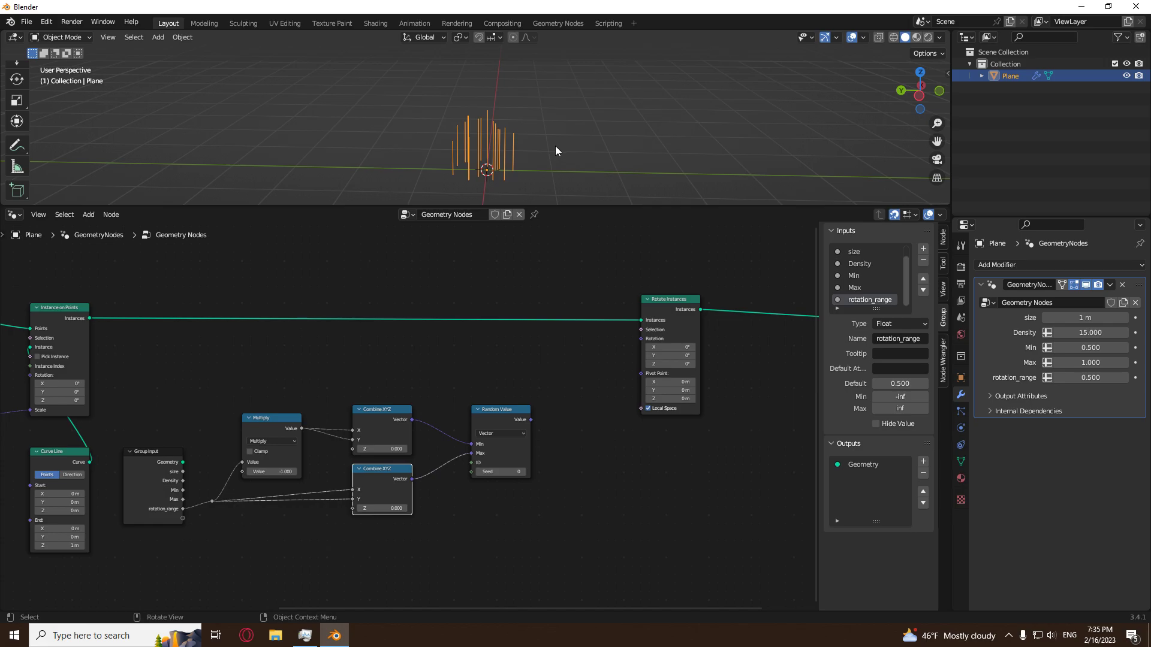
scroll(555, 145, up, 2)
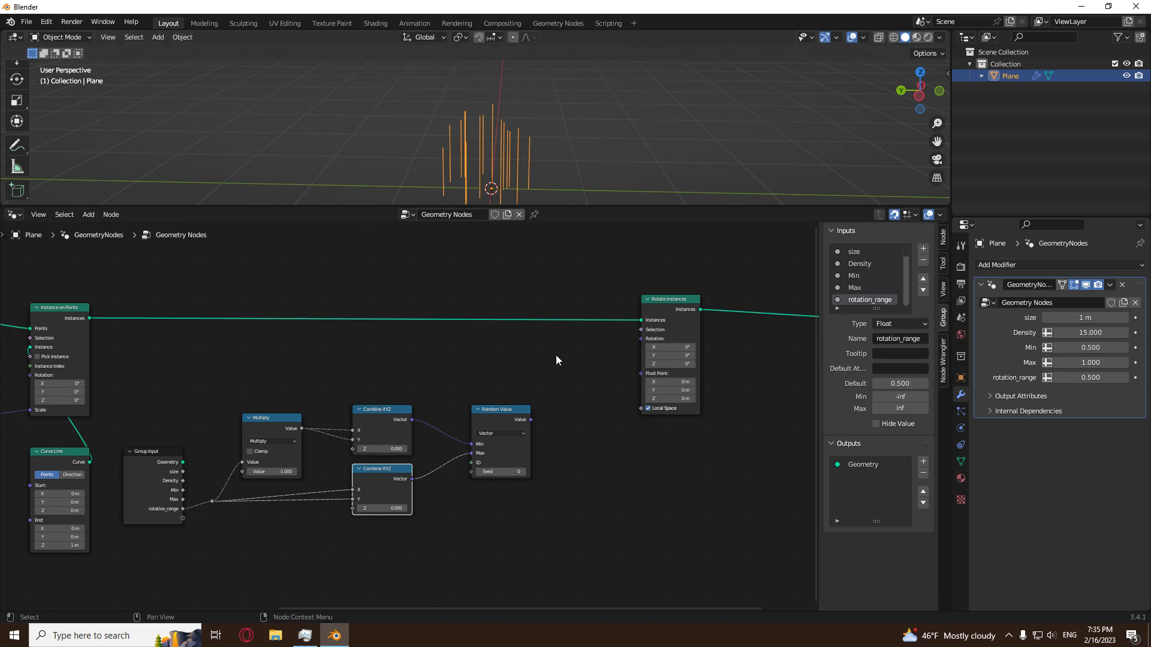
middle_drag(562, 383, 443, 402)
scroll(443, 407, up, 5)
middle_drag(470, 439, 595, 358)
click(312, 495)
text(tau)
key(Return)
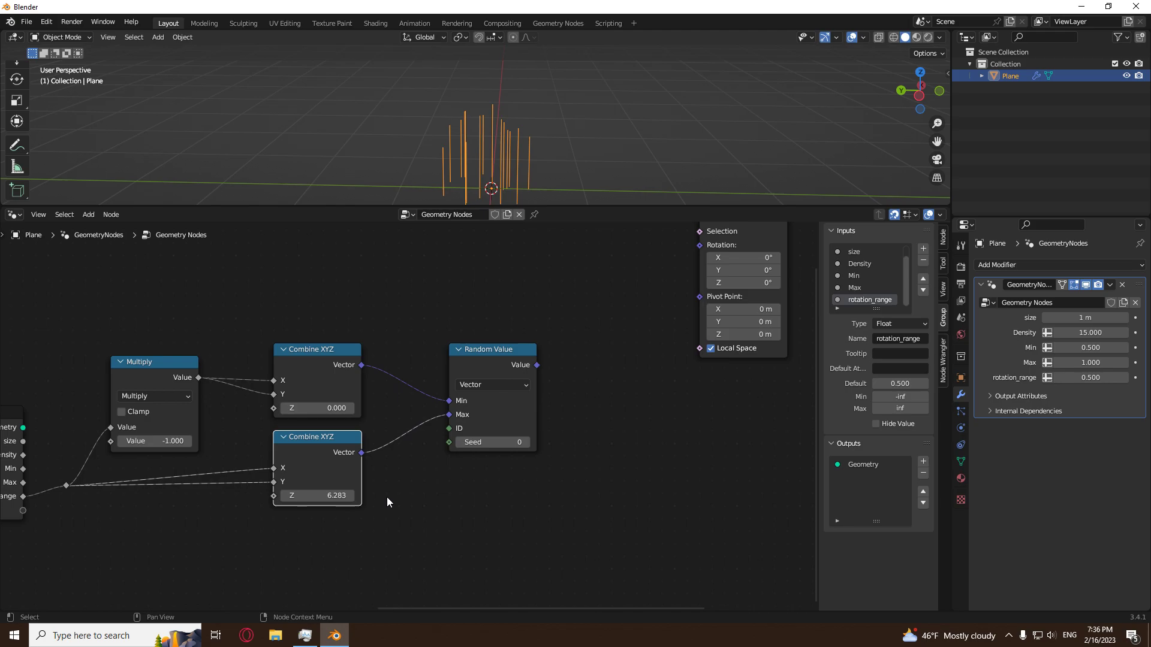
Move the Multiply, both Combine XYZ and Random Value nodes together horizontally, farther from Group Input.
scroll(387, 498, down, 3)
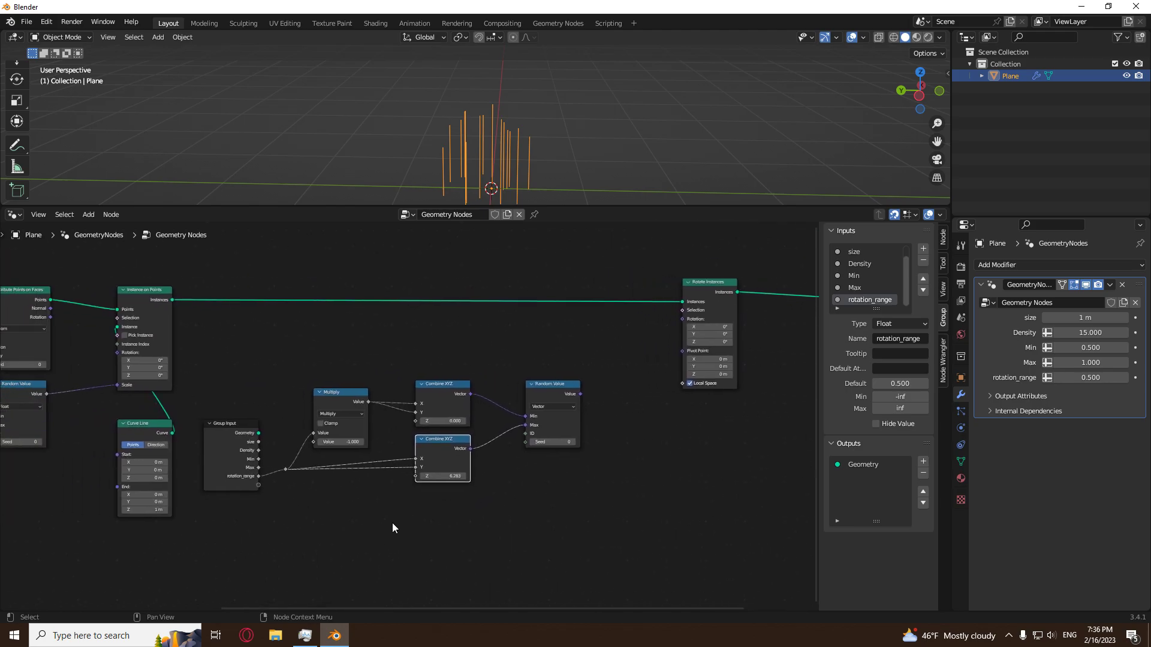
drag(649, 326, 305, 606)
scroll(305, 606, up, 2)
key(g)
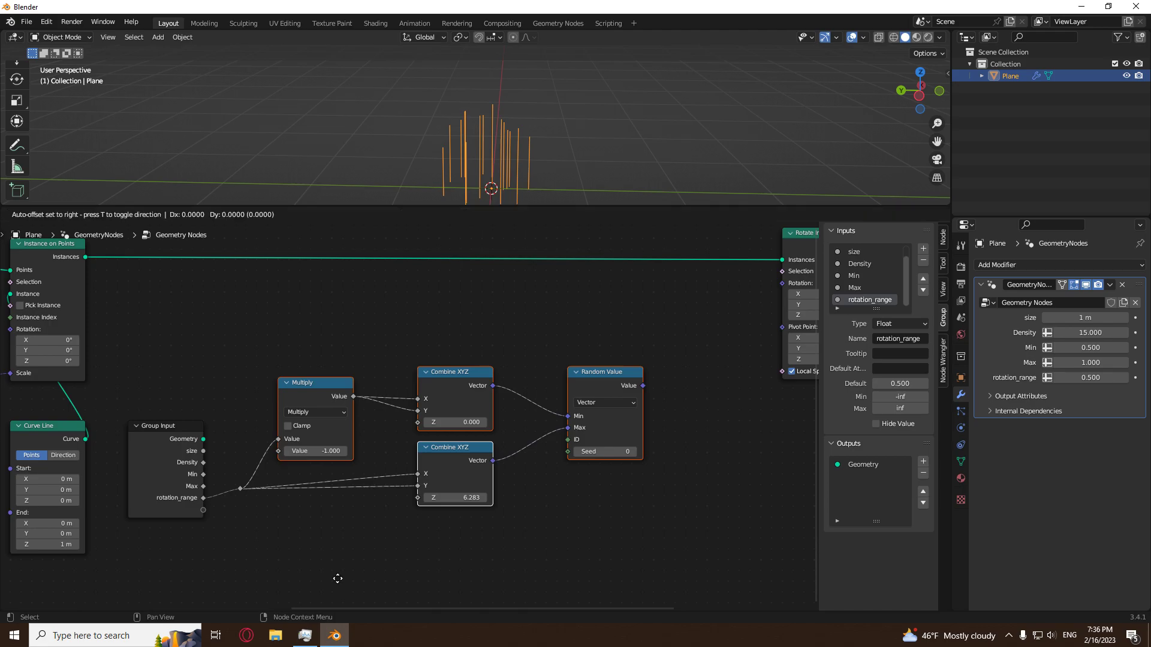
key(x)
click(460, 560)
click(463, 559)
Move the Rotate Instances node horizontally away from the vector Random Value, closer to Group Output.
scroll(467, 556, down, 7)
middle_drag(665, 309, 468, 343)
drag(441, 349, 486, 350)
click(401, 517)
scroll(397, 520, up, 4)
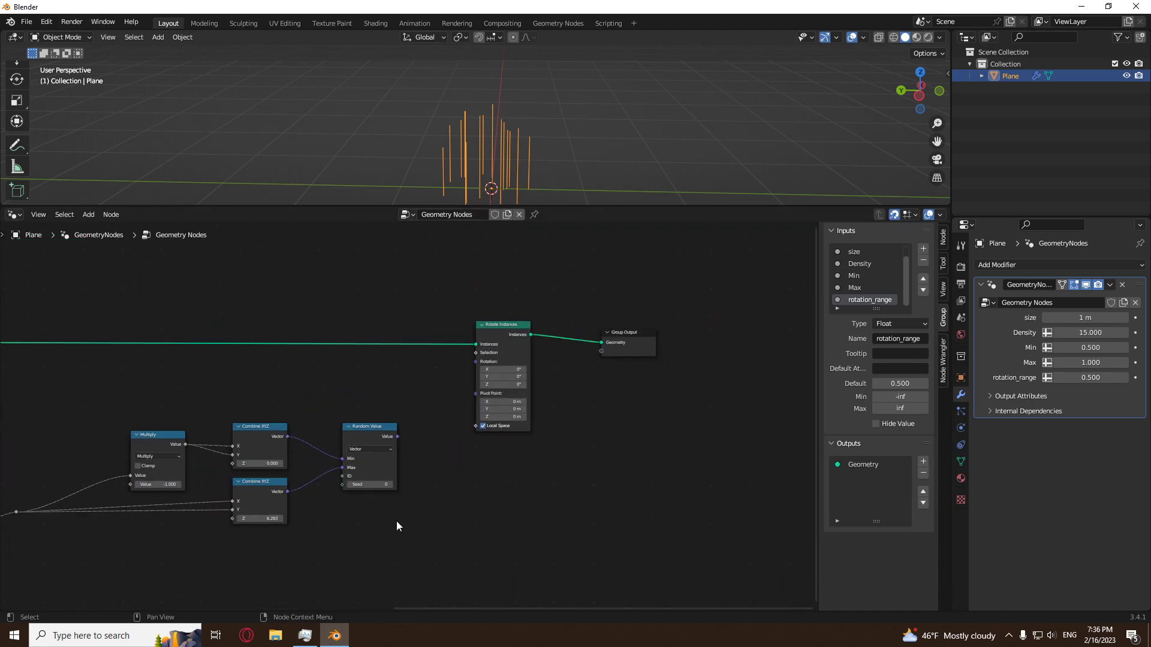
Move the reroute point farther from Group Input to make room for another node.
middle_drag(397, 520, 573, 501)
scroll(579, 515, up, 6)
middle_drag(253, 570, 484, 530)
drag(351, 471, 272, 546)
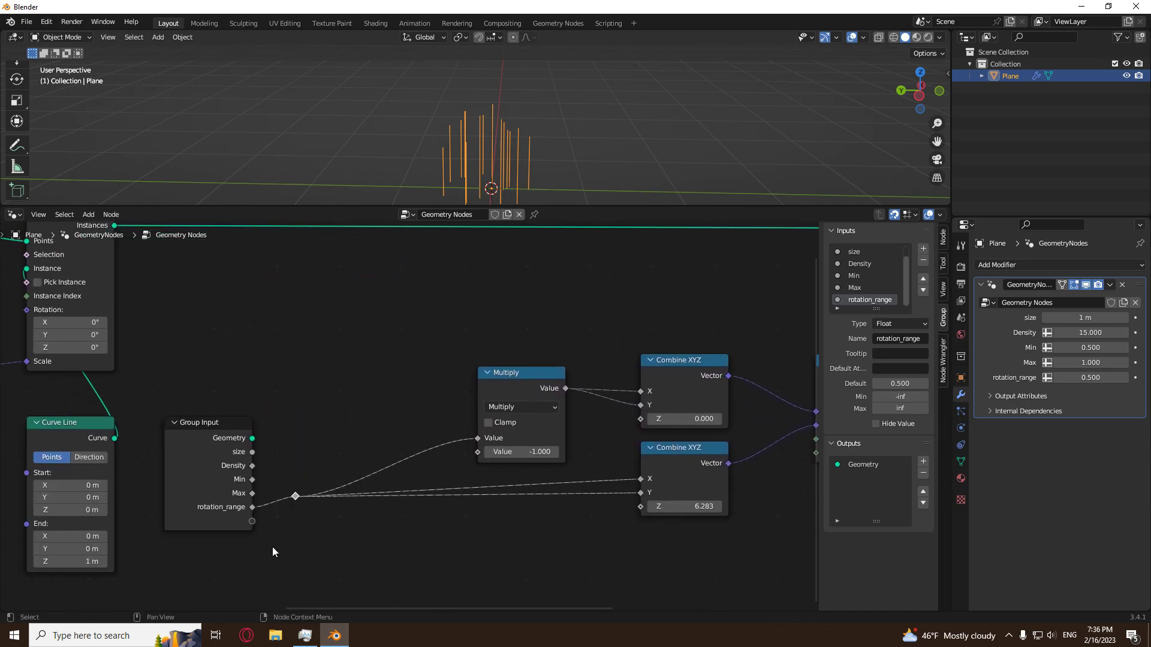
key(g)
click(427, 530)
Insert a duplicate of the Multiply node on the link between rotation_range and the reroute, with its operation set to To Radians.
click(521, 375)
key(shift+d)
click(317, 472)
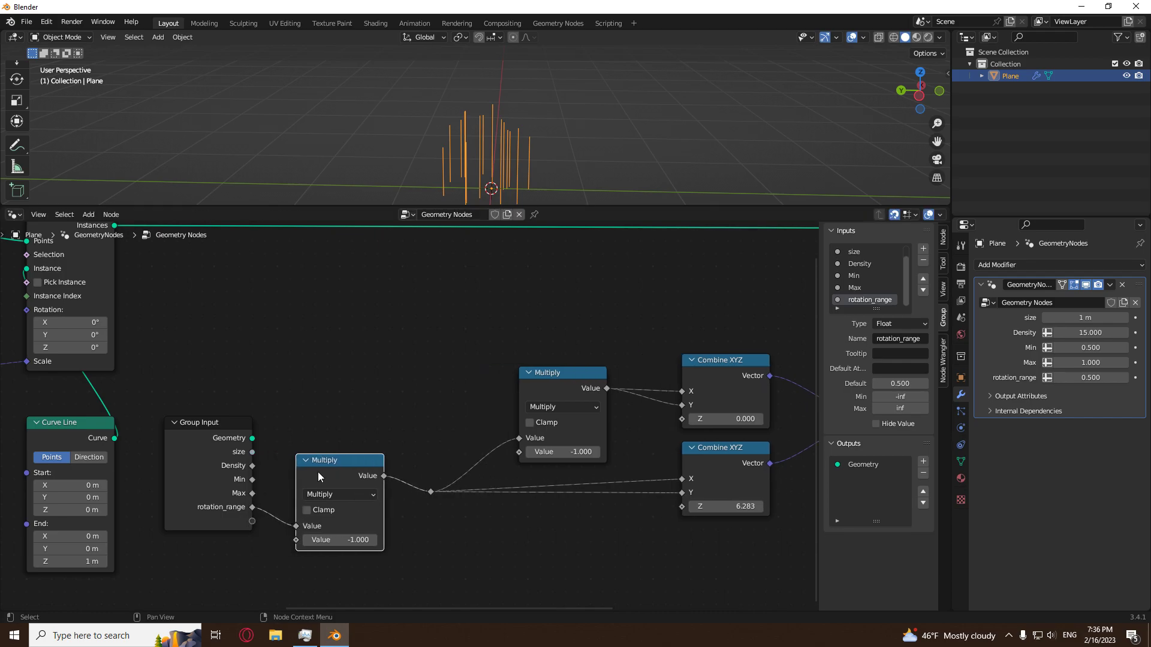
click(332, 494)
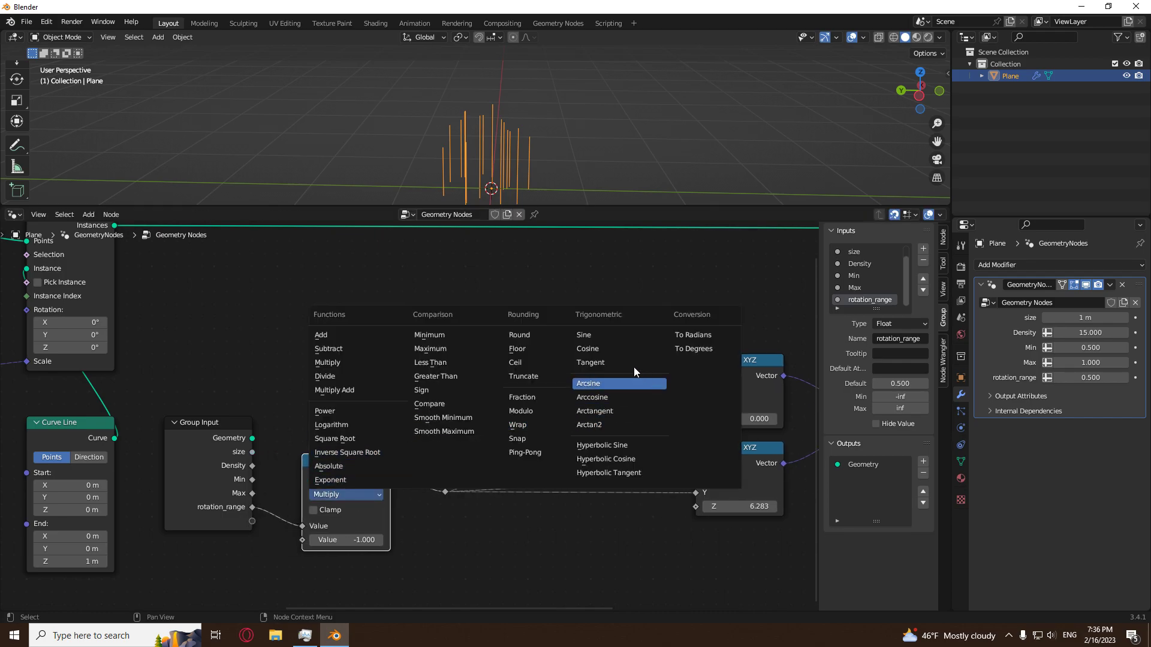
click(692, 334)
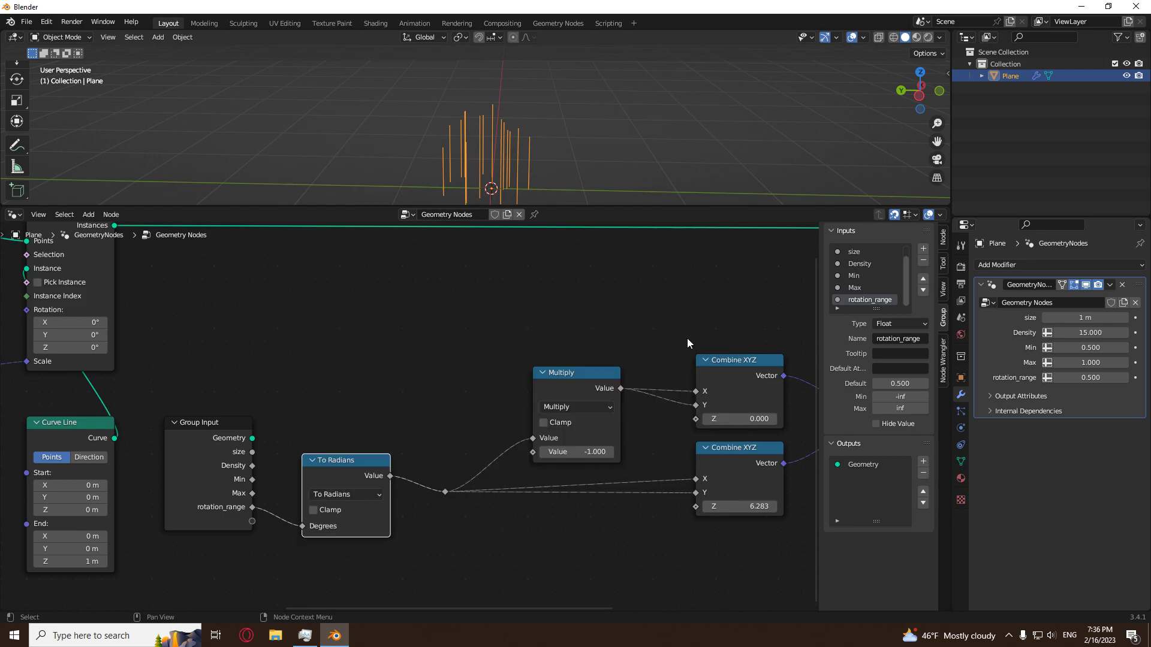
Set the modifier's rotation_range value to 30.
click(1098, 377)
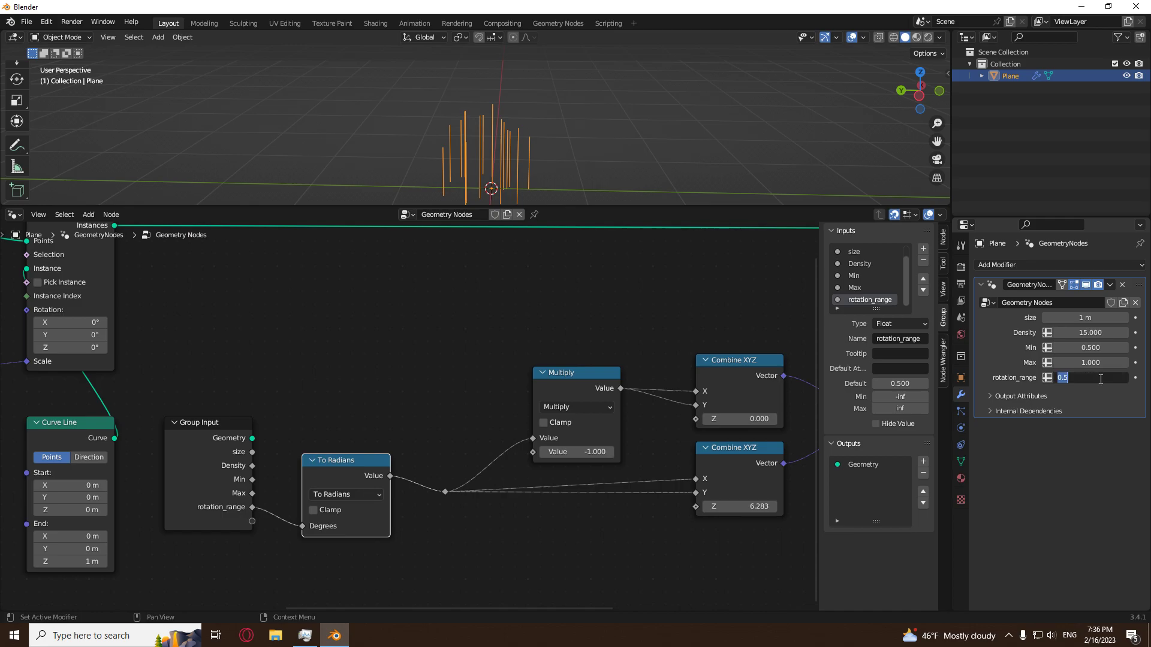
text(30)
key(Return)
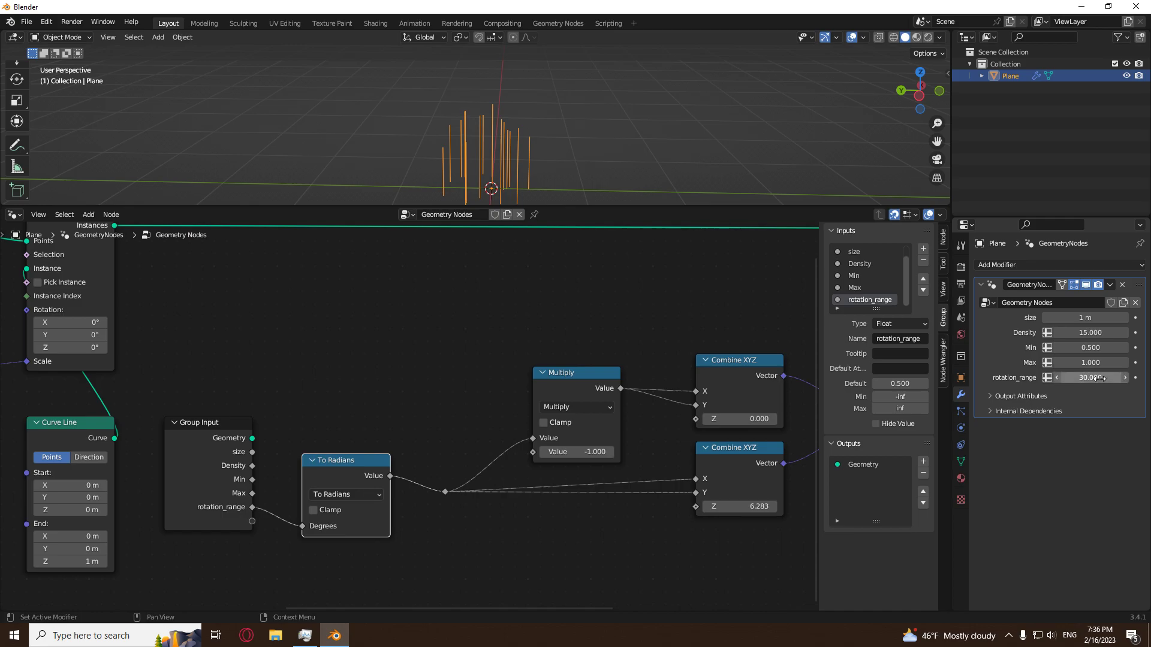
Examine the rotation node chain from Group Input and To Radians through the Combine XYZ nodes to Rotate Instances.
middle_drag(660, 510, 360, 557)
middle_drag(521, 522, 506, 458)
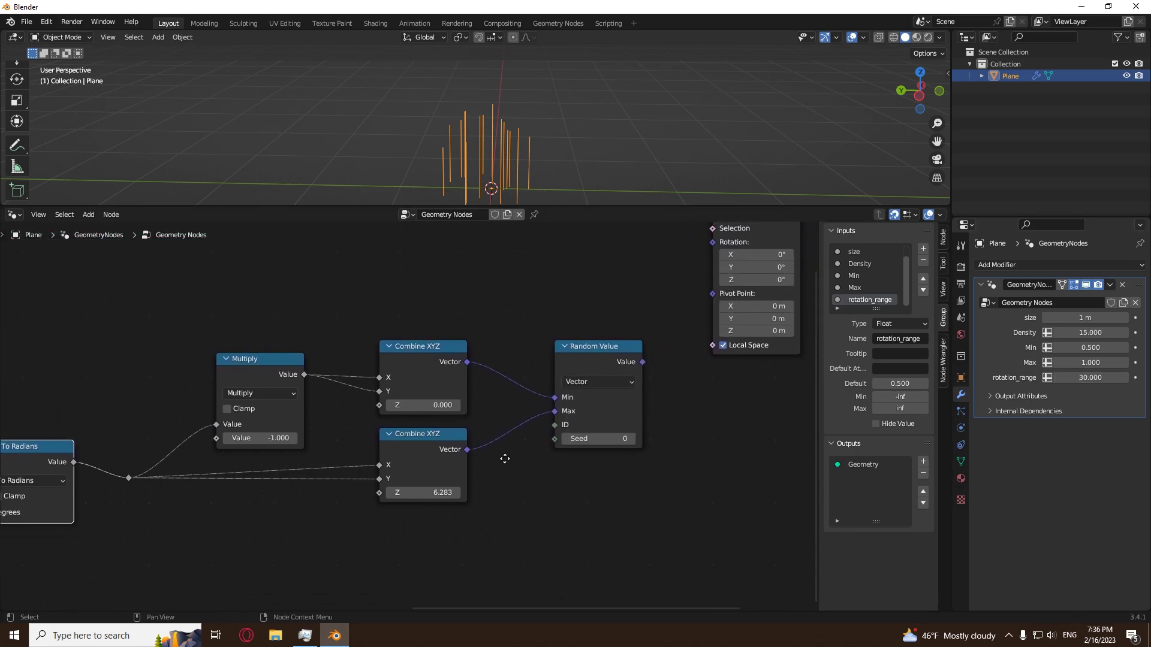
scroll(495, 477, up, 2)
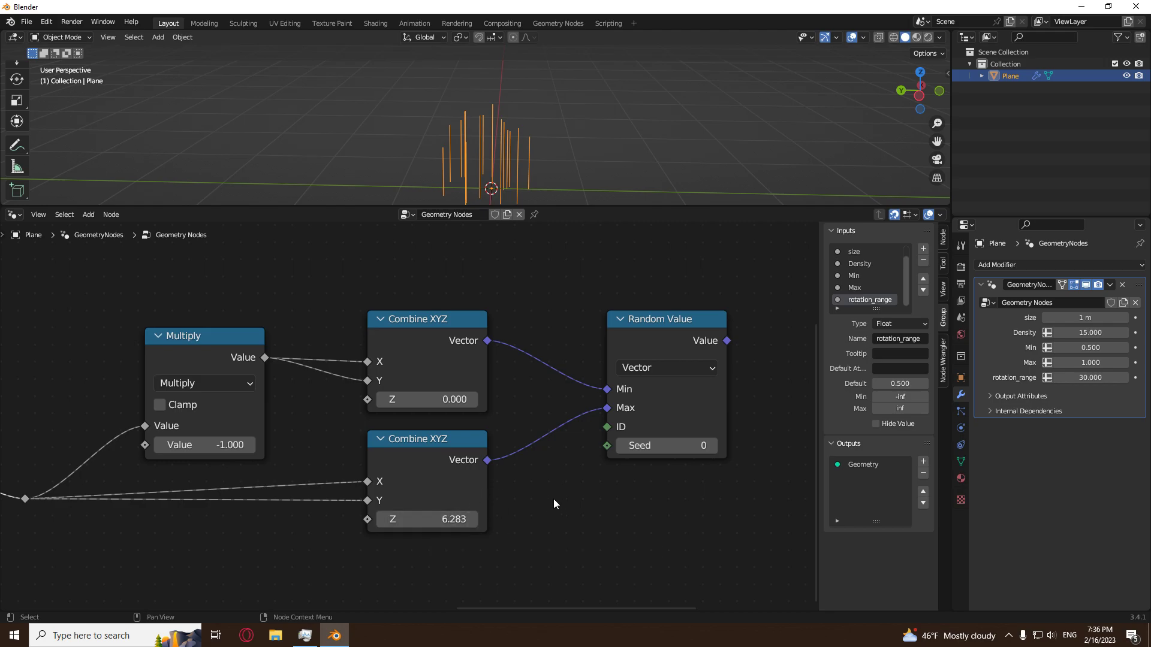
scroll(566, 505, down, 8)
middle_drag(224, 535, 381, 527)
scroll(220, 448, up, 2)
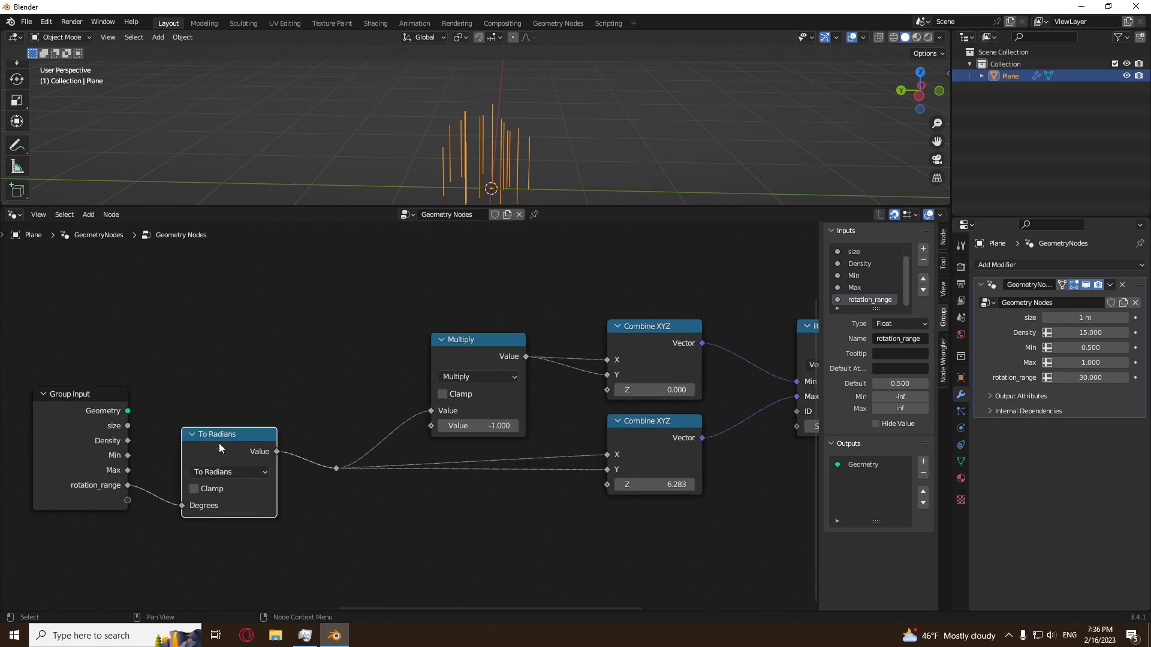
click(343, 491)
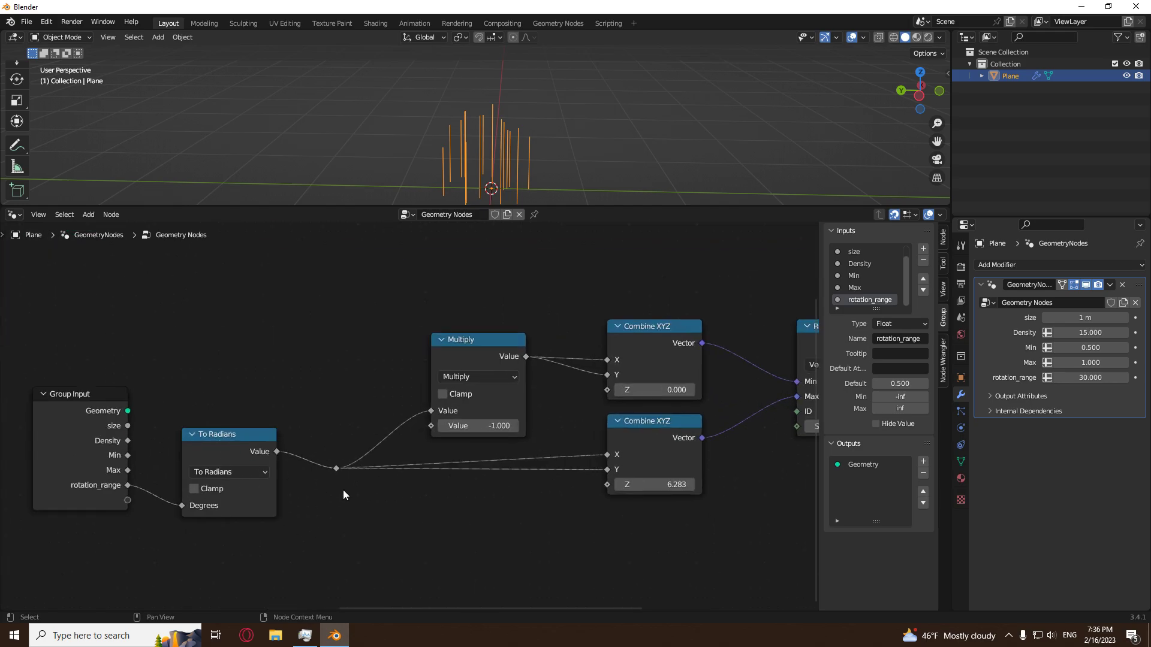
scroll(480, 522, down, 3)
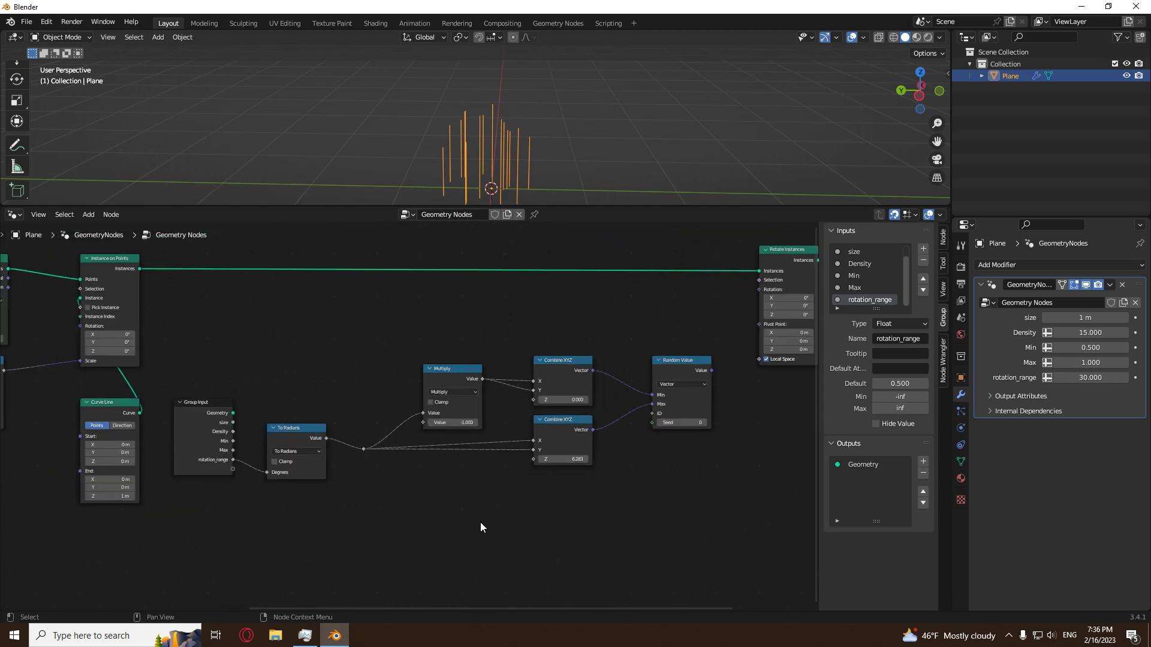
middle_drag(740, 427, 505, 536)
scroll(504, 536, up, 5)
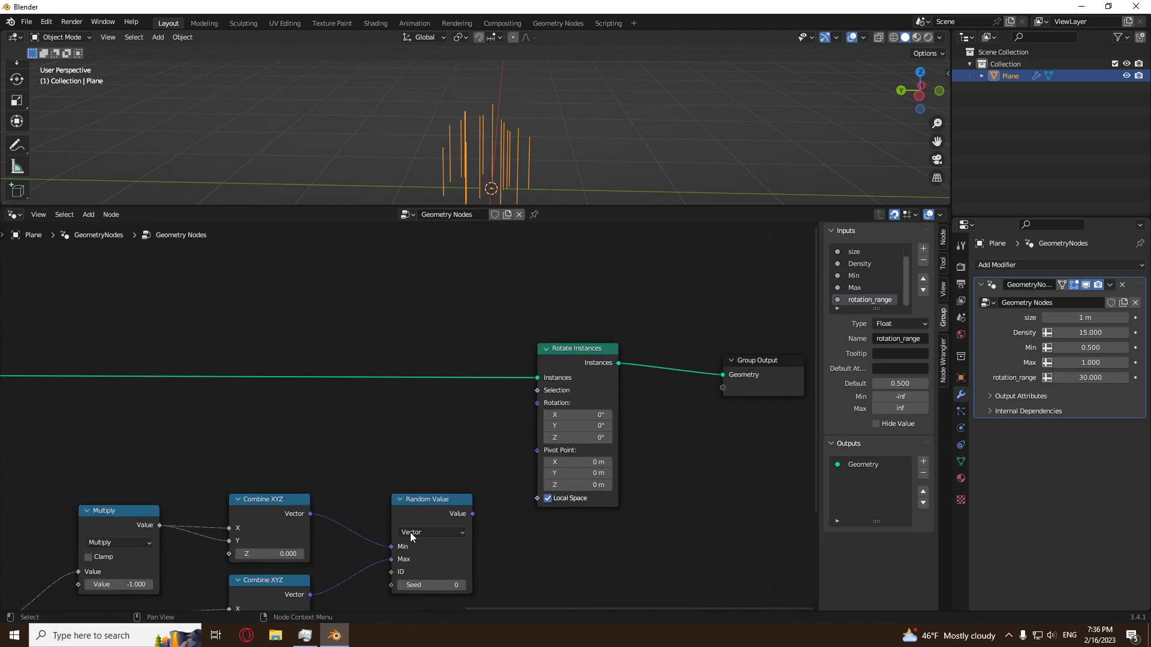
Connect the vector Random Value output to the Rotation input of Rotate Instances.
middle_drag(159, 560, 330, 454)
middle_drag(547, 501, 436, 570)
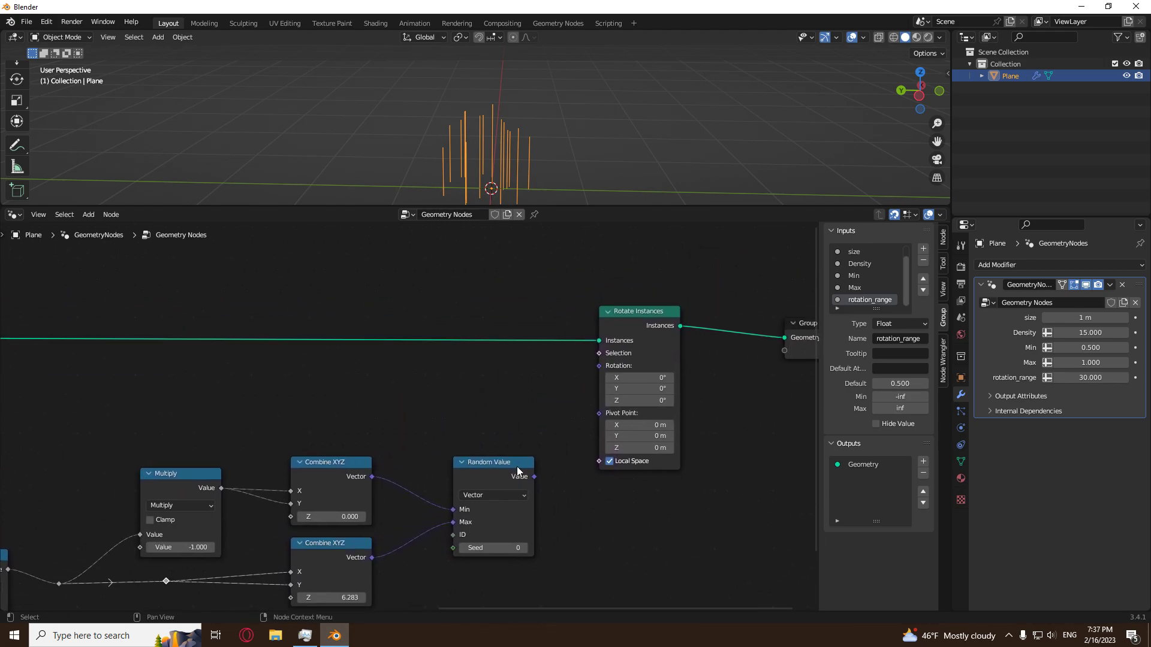
drag(534, 477, 599, 366)
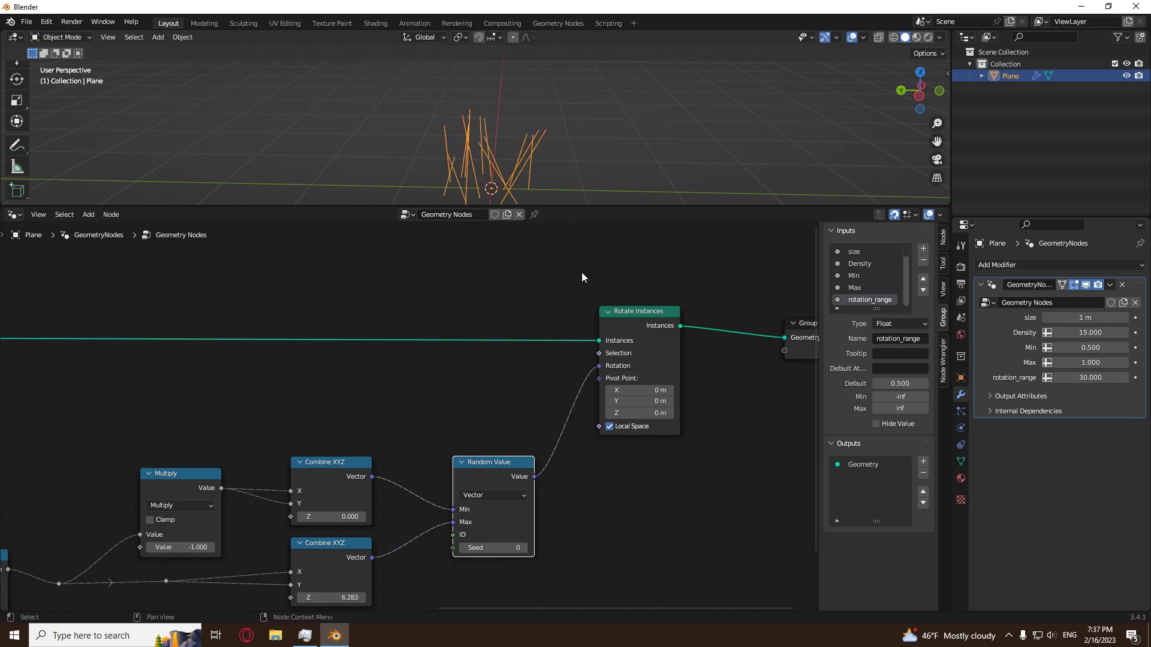
Try other rotation_range values on the modifier and leave it at 30.85.
middle_drag(537, 136, 524, 167)
drag(1083, 378, 1140, 378)
key(ctrl+z)
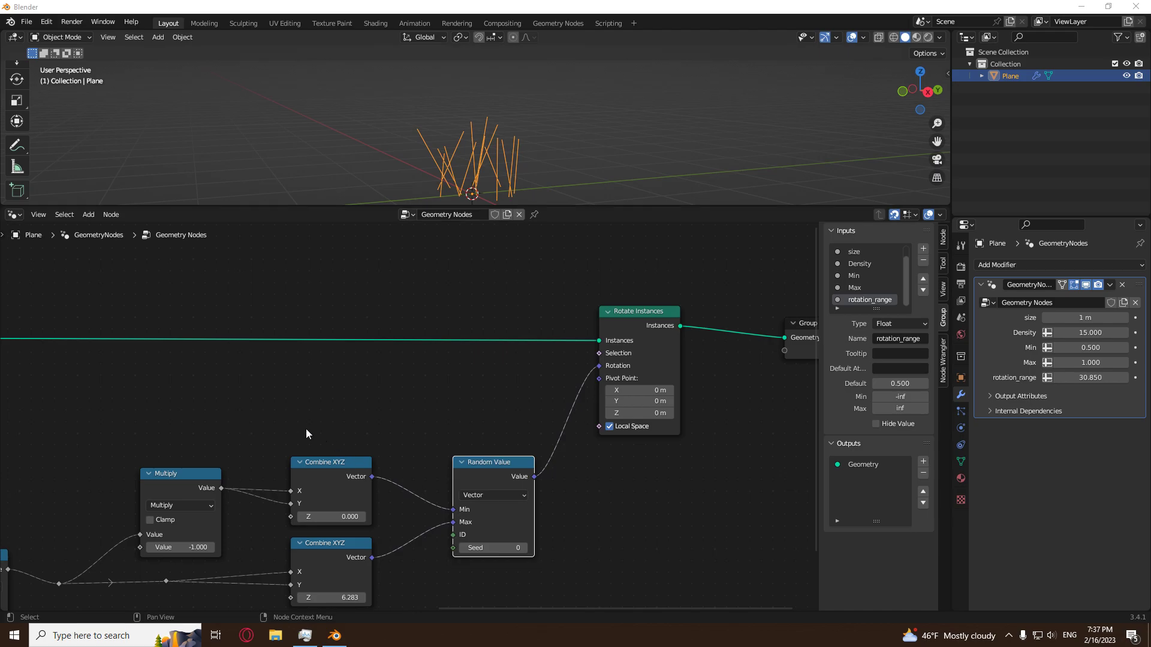
Expose the Seed of the rotation's Random Value node as a group input and rename it rotation_Seed.
middle_drag(306, 429, 701, 308)
drag(277, 491, 702, 427)
scroll(875, 299, down, 1)
double_click(876, 300)
key(Home)
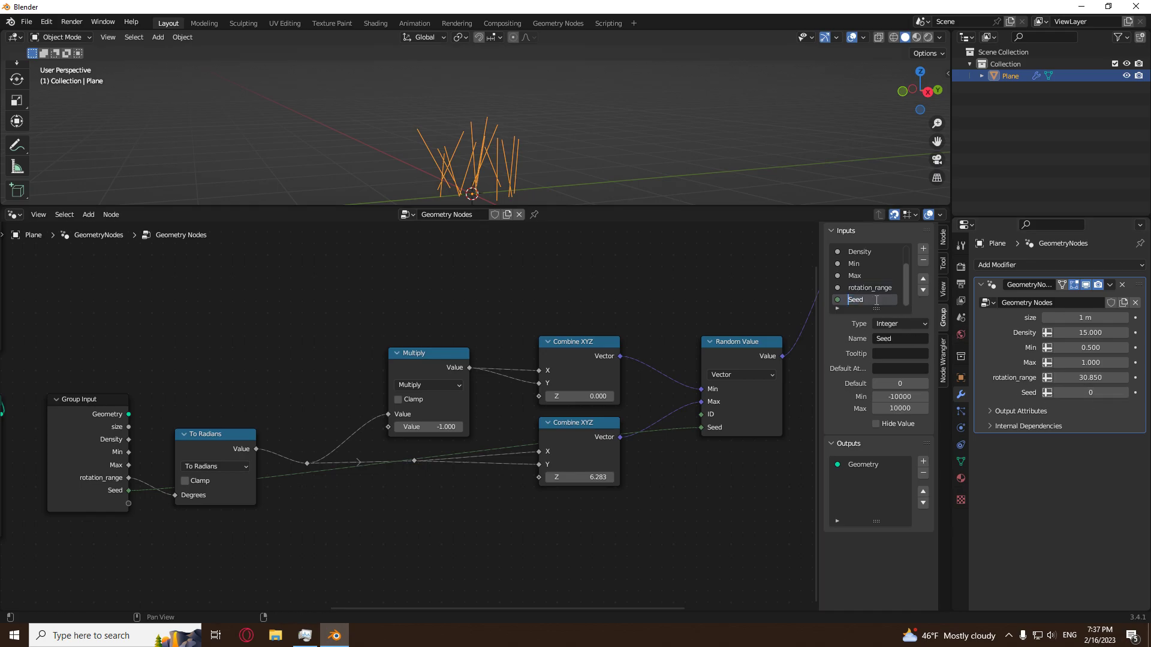
text(rotation_)
key(Return)
Move Group Output farther from Rotate Instances to make room for more nodes.
scroll(566, 516, down, 7)
middle_drag(617, 443, 373, 526)
middle_drag(508, 497, 495, 507)
middle_drag(643, 115, 531, 111)
middle_drag(282, 404, 578, 369)
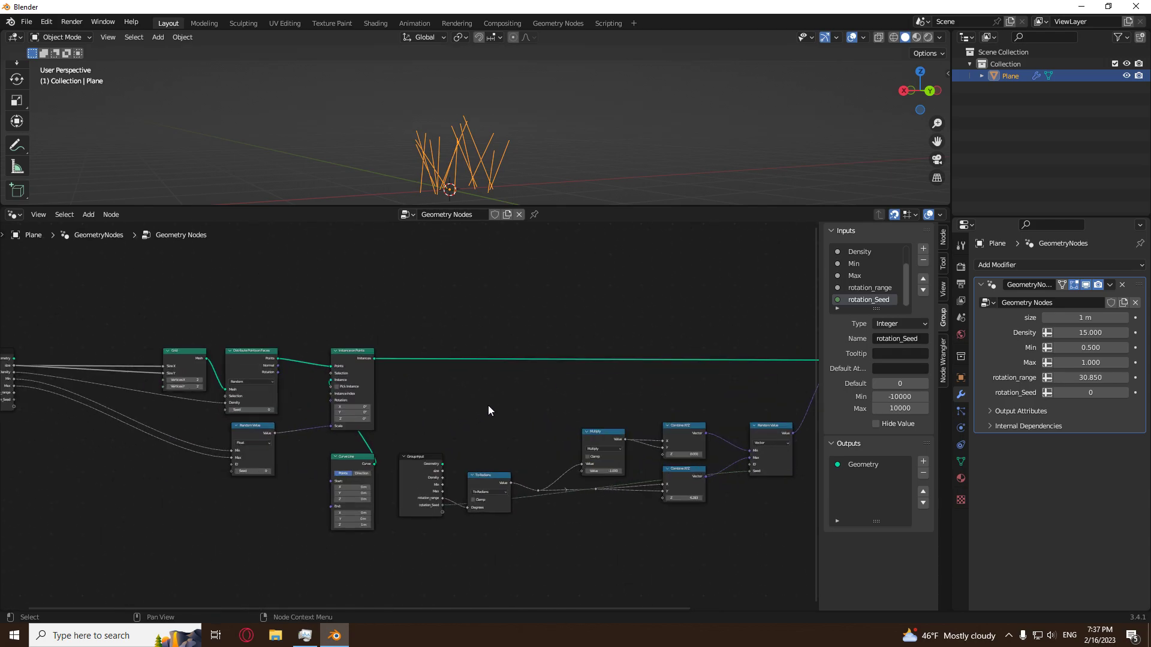
middle_drag(808, 377, 438, 427)
scroll(442, 428, up, 2)
drag(609, 409, 768, 400)
middle_drag(673, 450, 421, 462)
drag(497, 420, 664, 418)
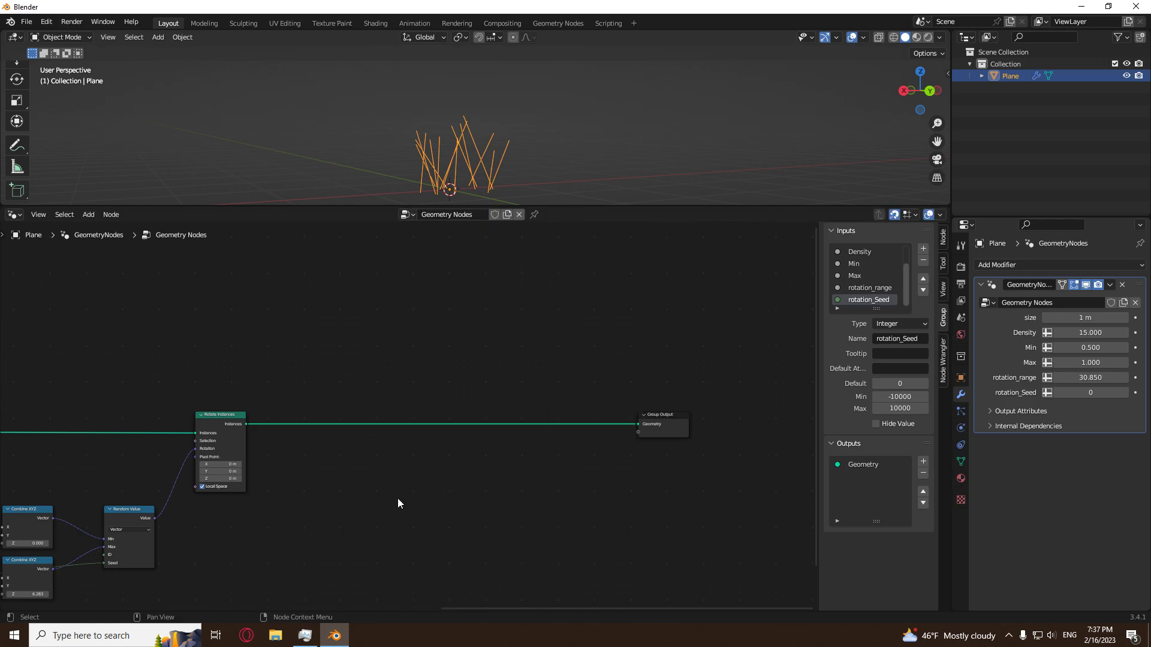
Insert a Set Position node on the link between Rotate Instances and Group Output.
middle_drag(598, 192, 520, 100)
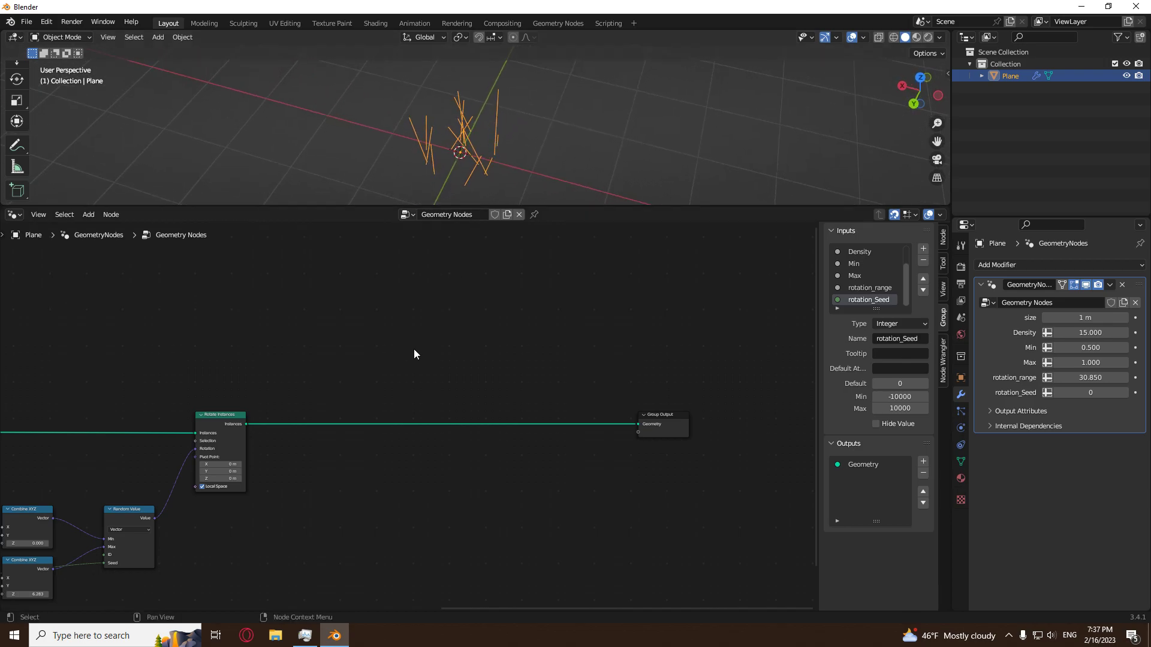
scroll(414, 354, up, 1)
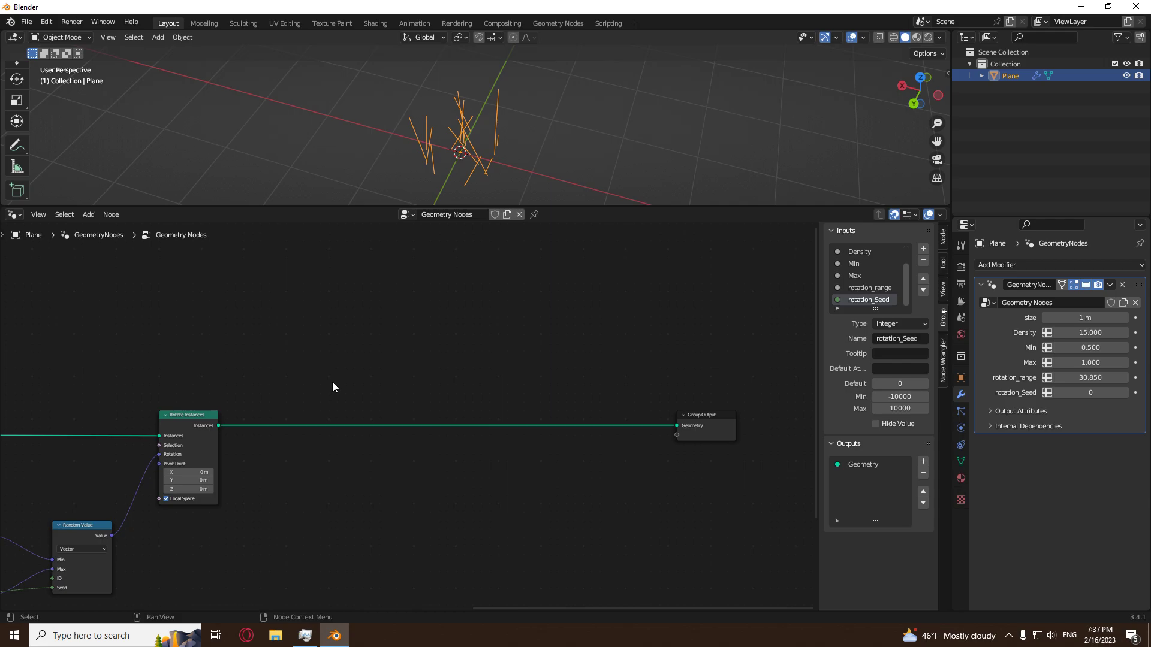
key(shift)
key(shift+a)
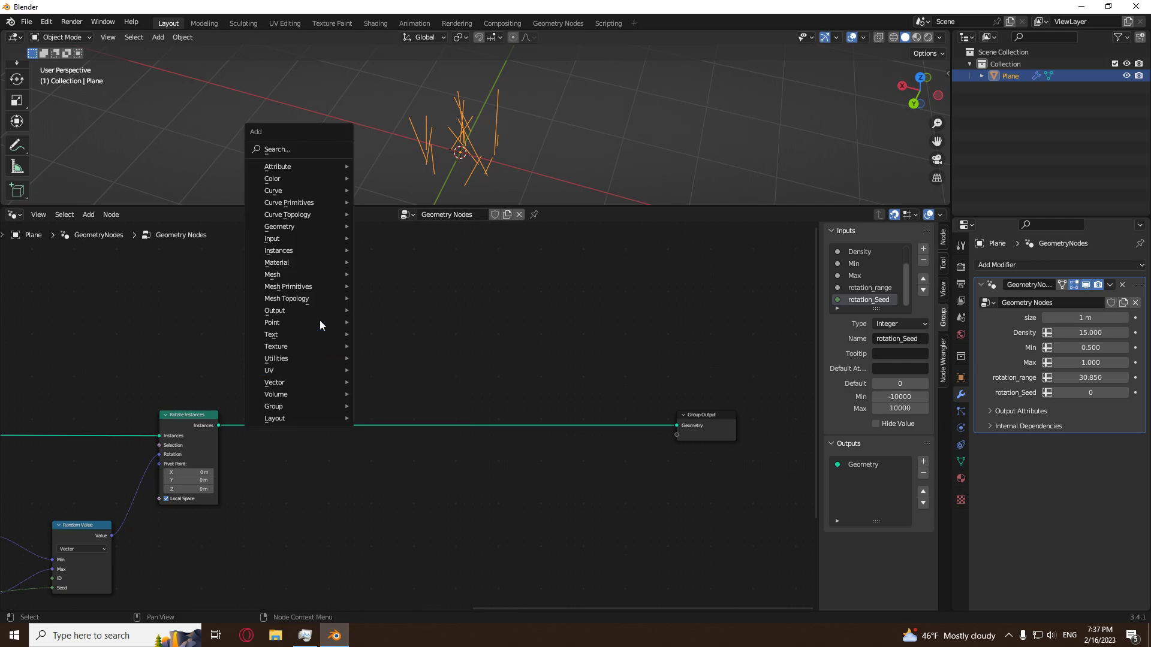
mouse_move(318, 225)
click(383, 415)
click(483, 414)
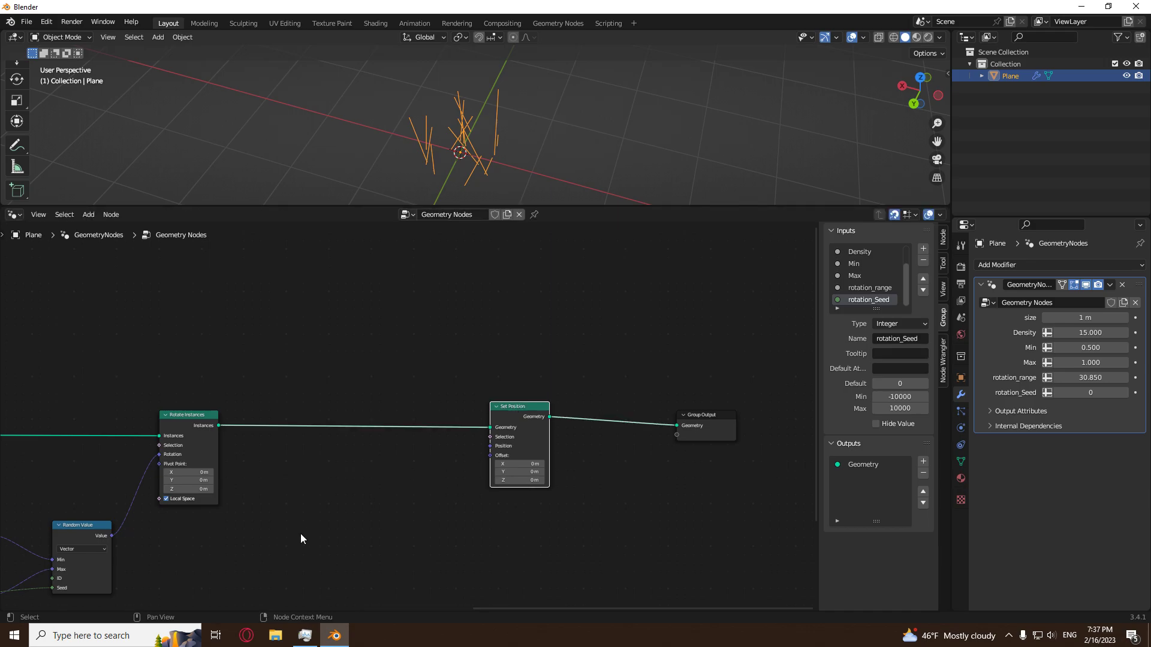
scroll(373, 472, up, 2)
key(shift+a)
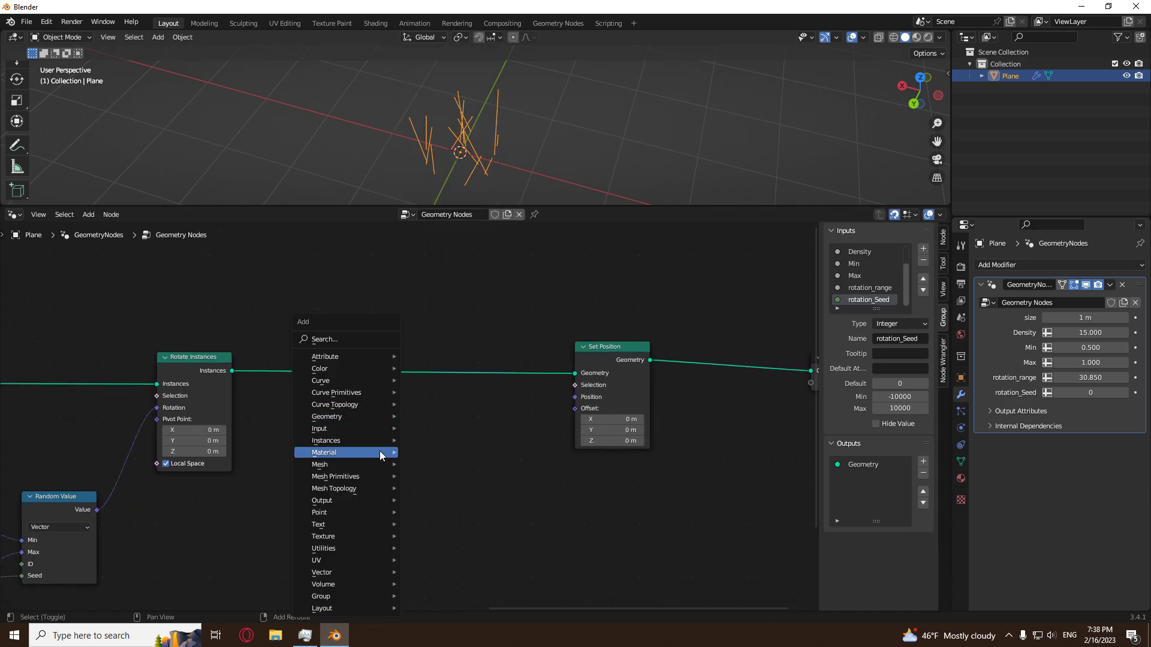
mouse_move(349, 419)
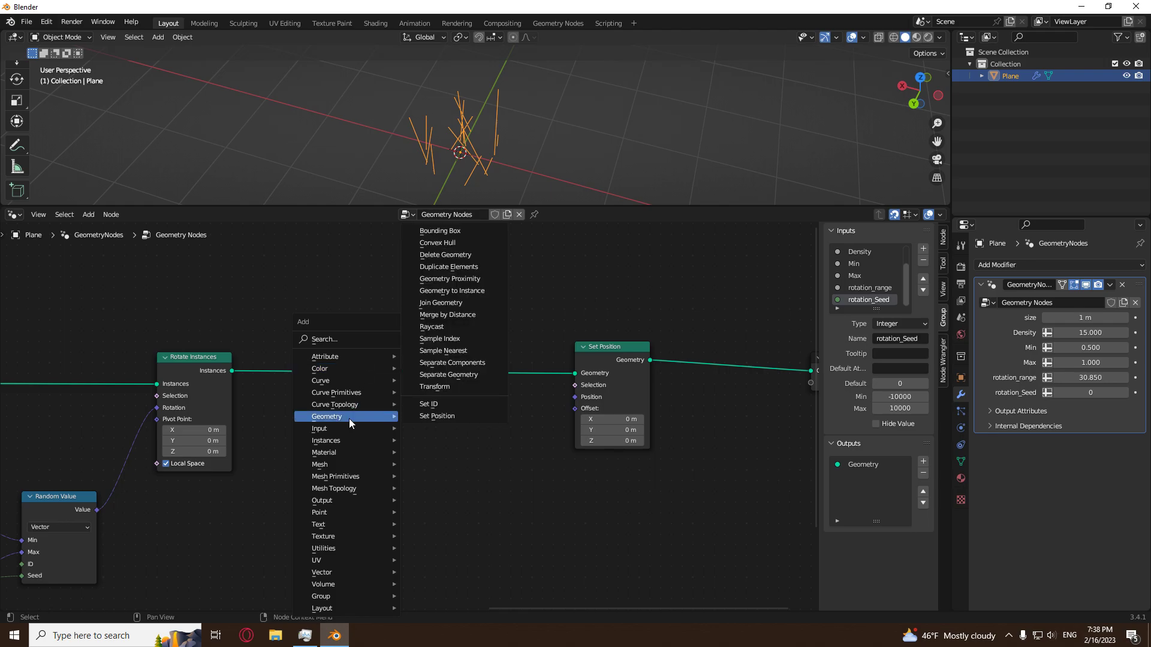
click(634, 347)
click(446, 344)
click(177, 362)
click(503, 307)
middle_drag(508, 146, 487, 133)
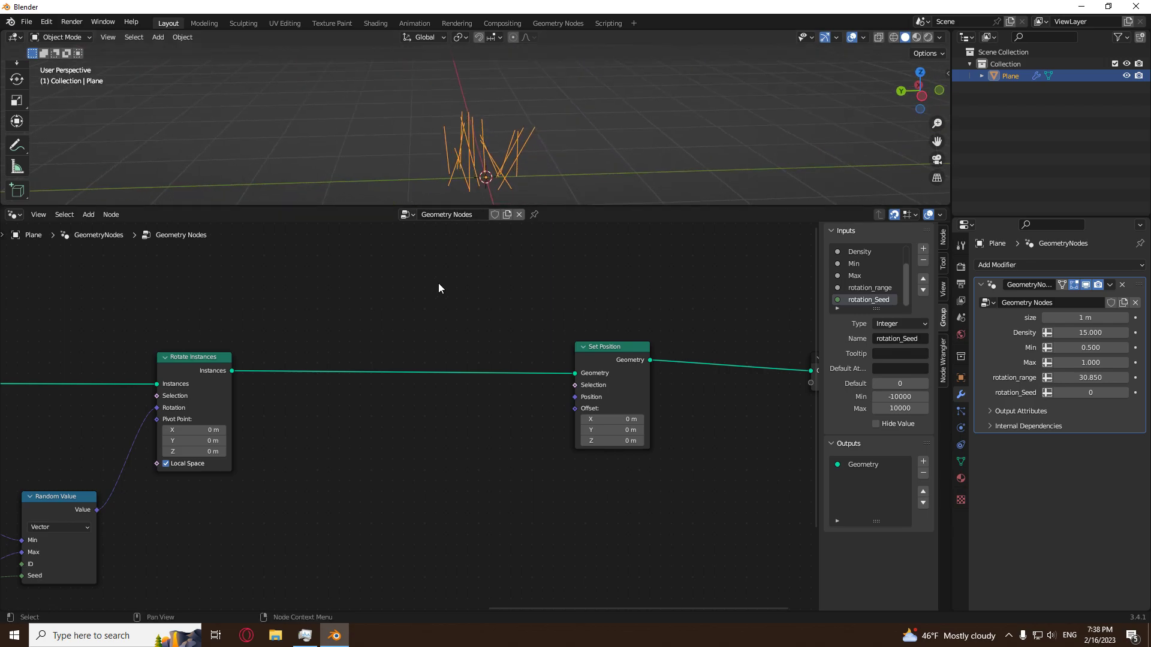
Insert a Realize Instances node directly after Rotate Instances, ahead of Set Position.
key(shift+a)
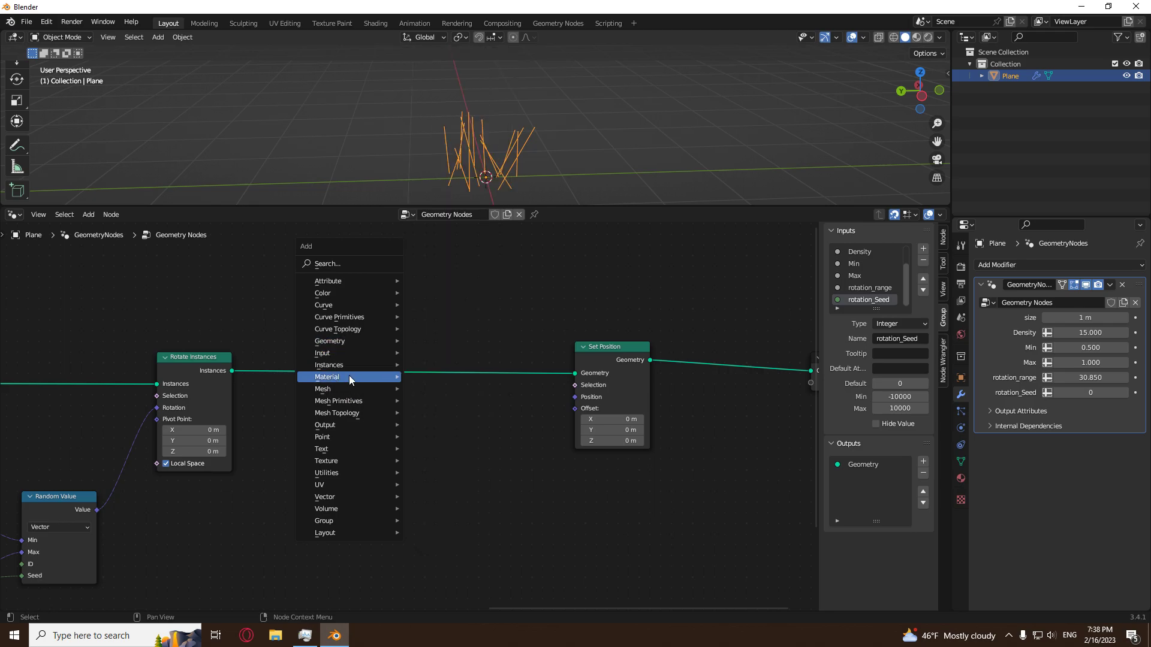
mouse_move(348, 368)
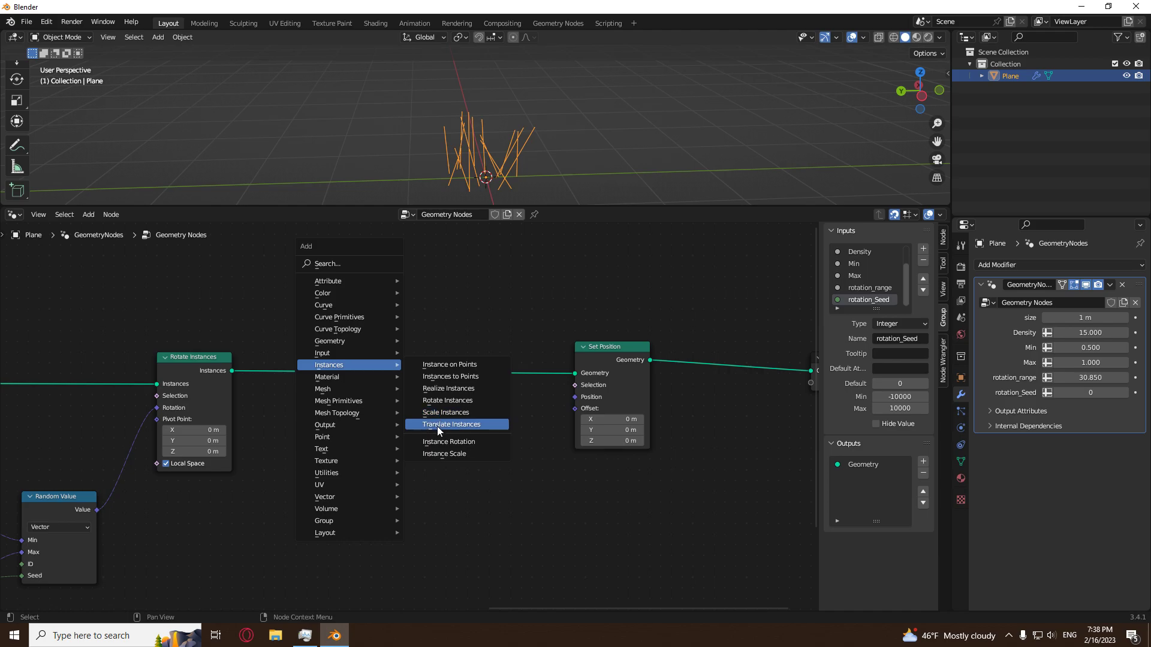
click(447, 388)
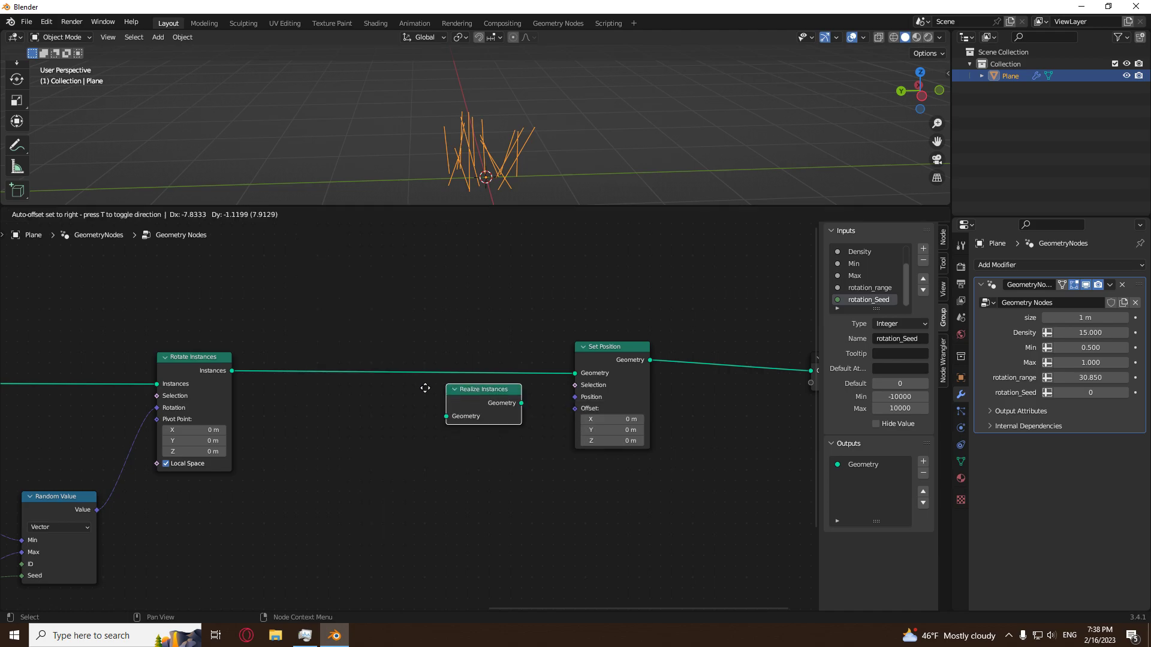
click(246, 355)
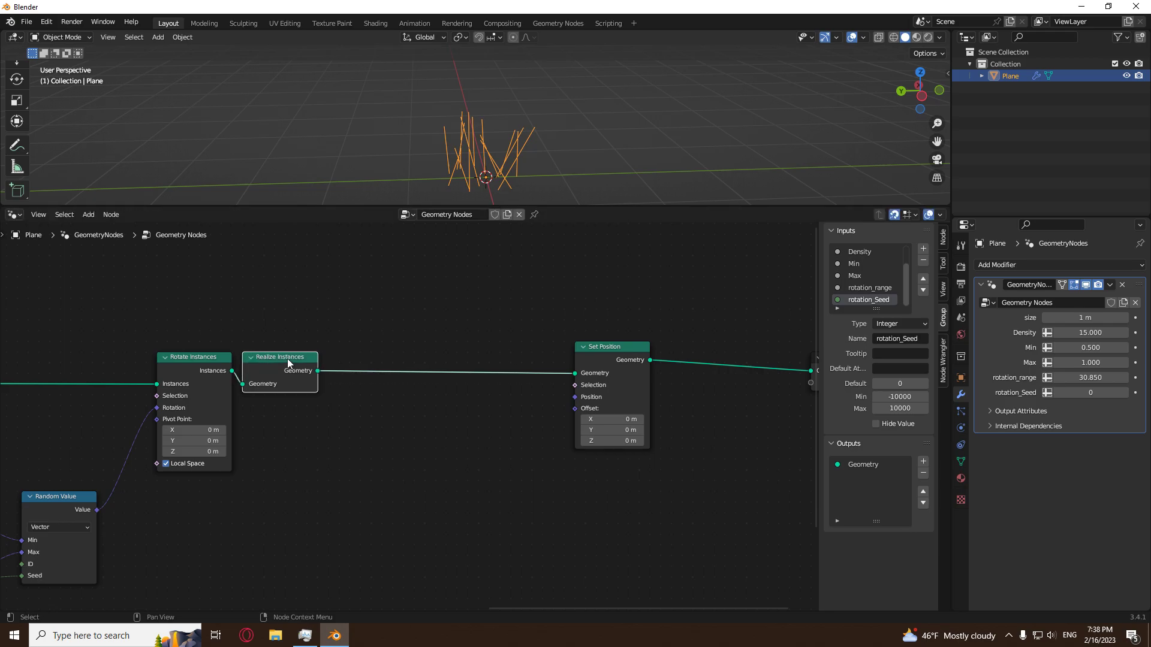
Split the 3D viewport into two side-by-side areas and change the new area to the Spreadsheet editor.
right_click(953, 125)
click(944, 129)
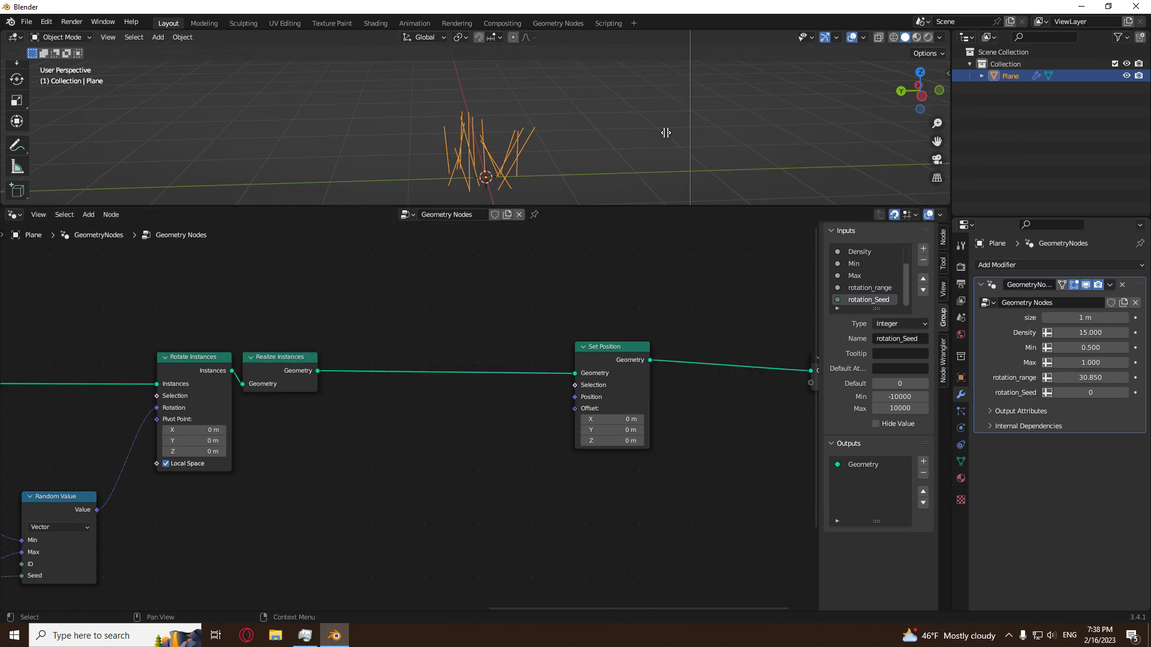
click(545, 124)
click(573, 37)
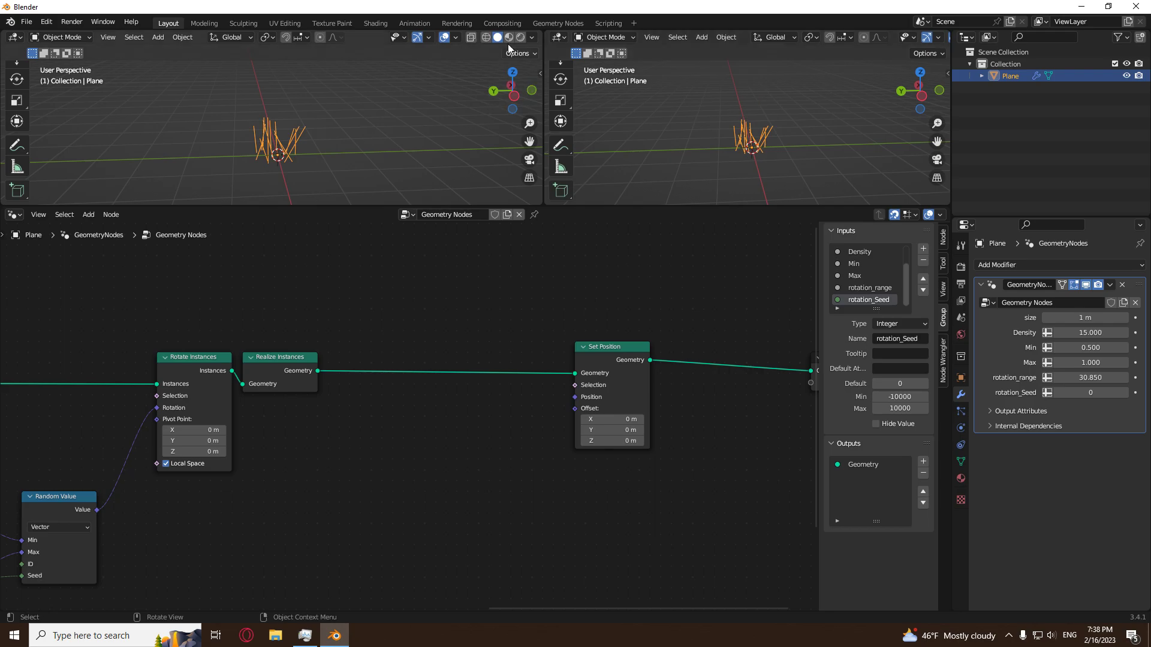
click(569, 35)
click(913, 120)
scroll(595, 149, down, 1)
scroll(596, 153, down, 1)
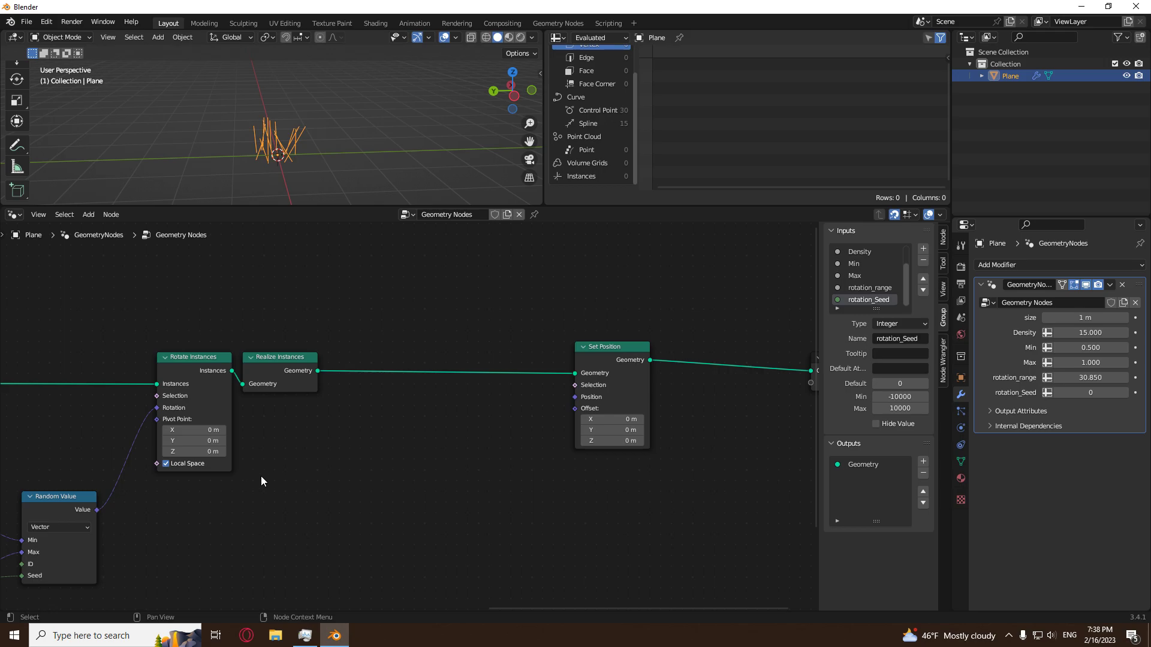
Mute Realize Instances briefly to inspect the Instances data in the spreadsheet, and unmute it again.
middle_drag(264, 476, 344, 483)
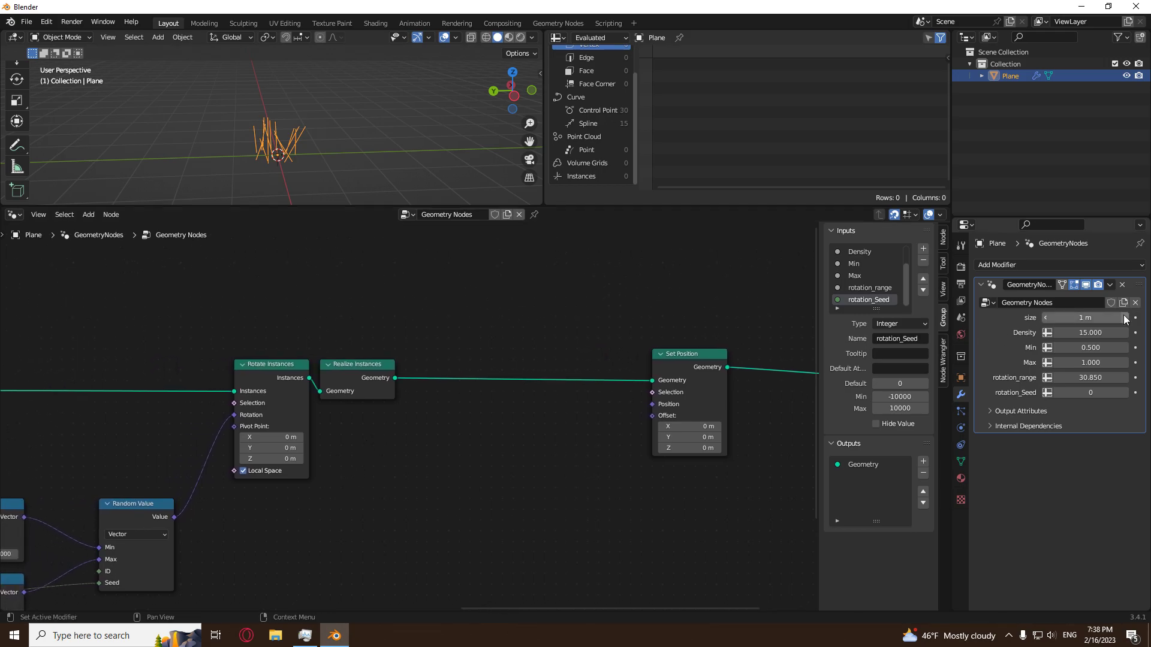
scroll(431, 448, up, 1)
click(338, 389)
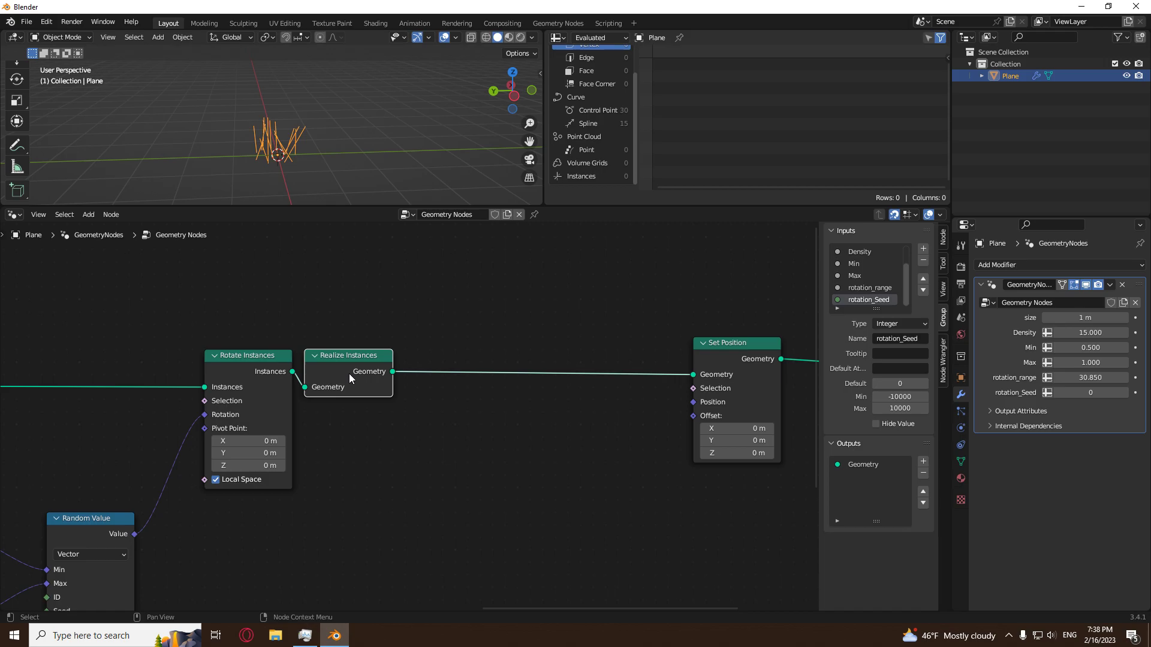
key(m)
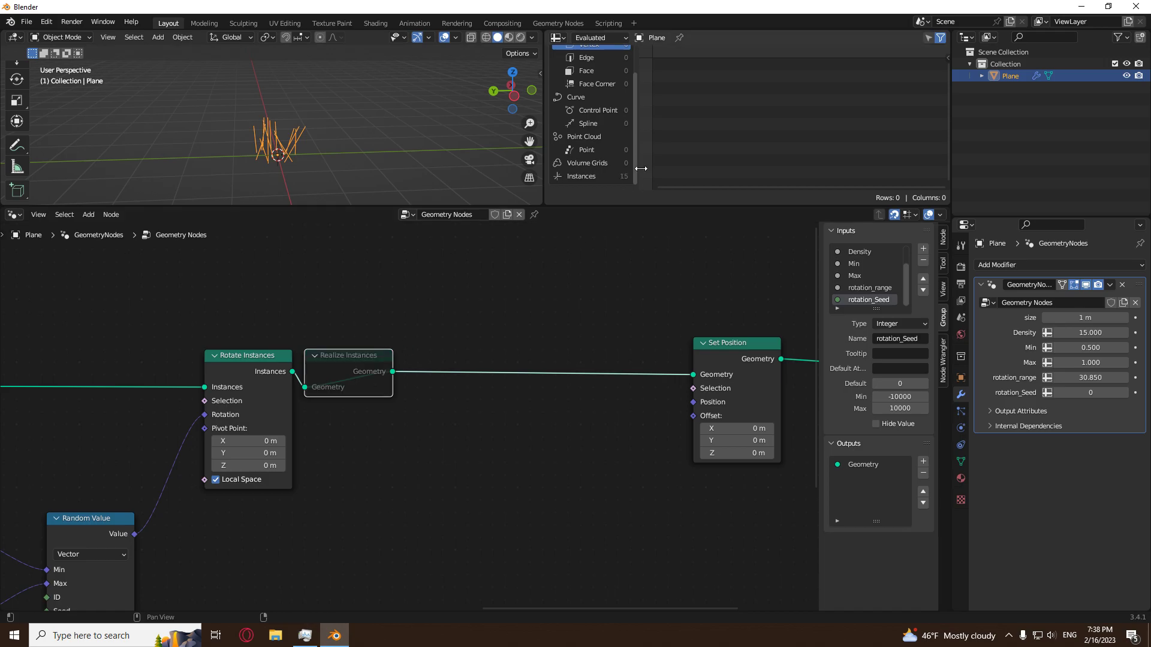
click(580, 176)
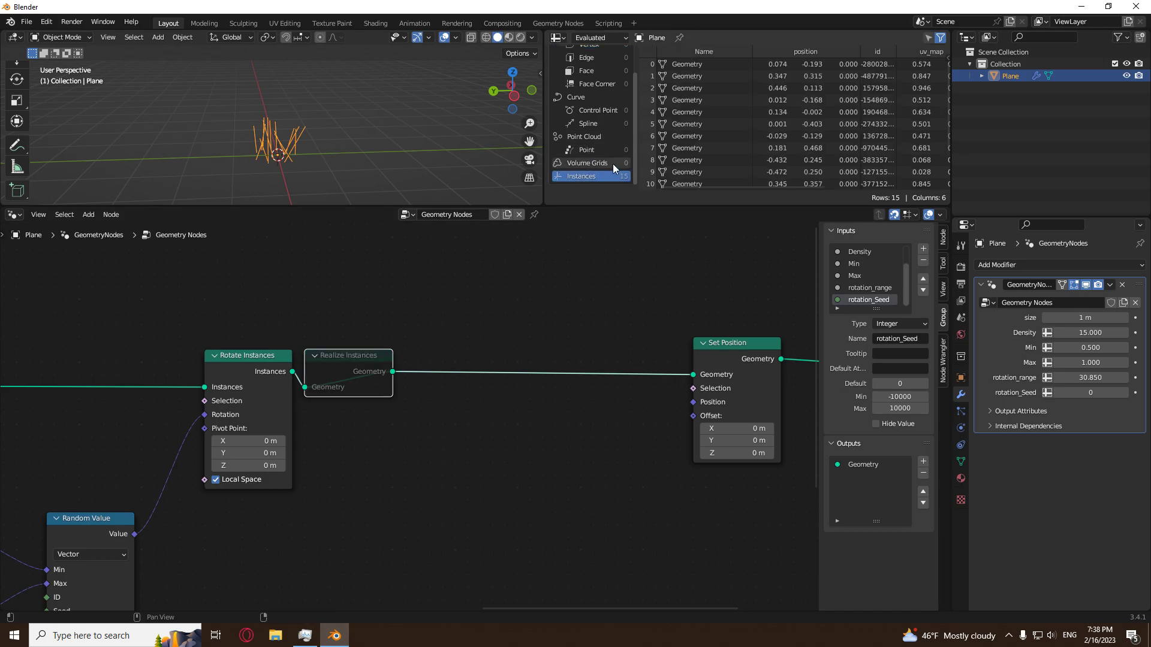
scroll(739, 147, down, 2)
key(m)
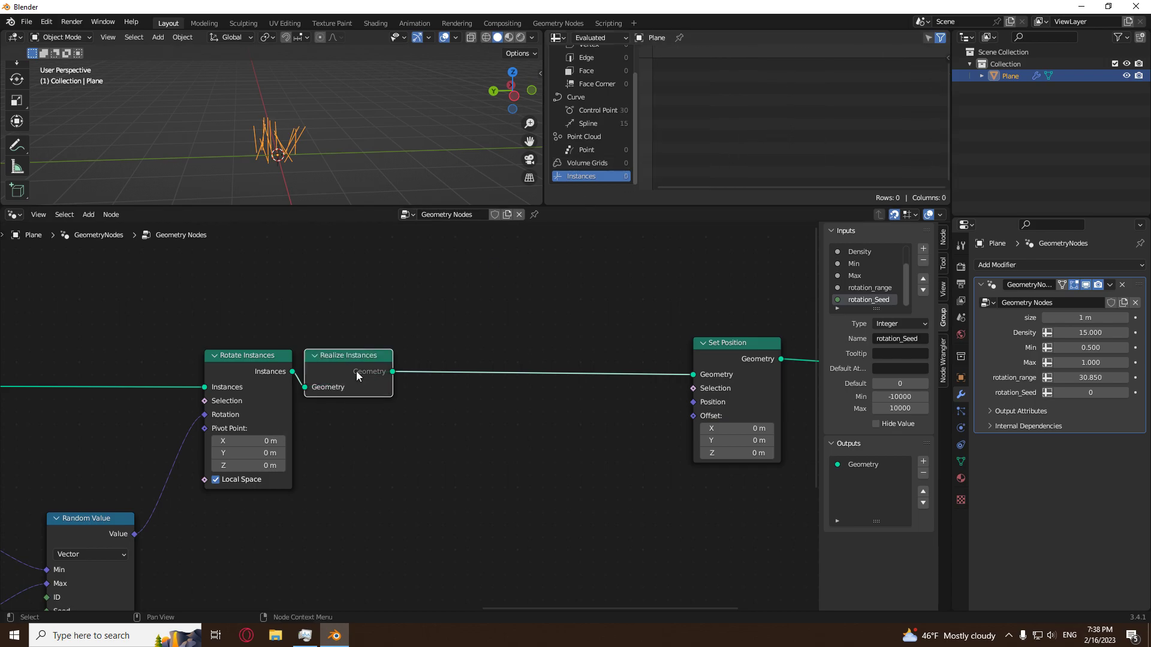
scroll(585, 160, up, 2)
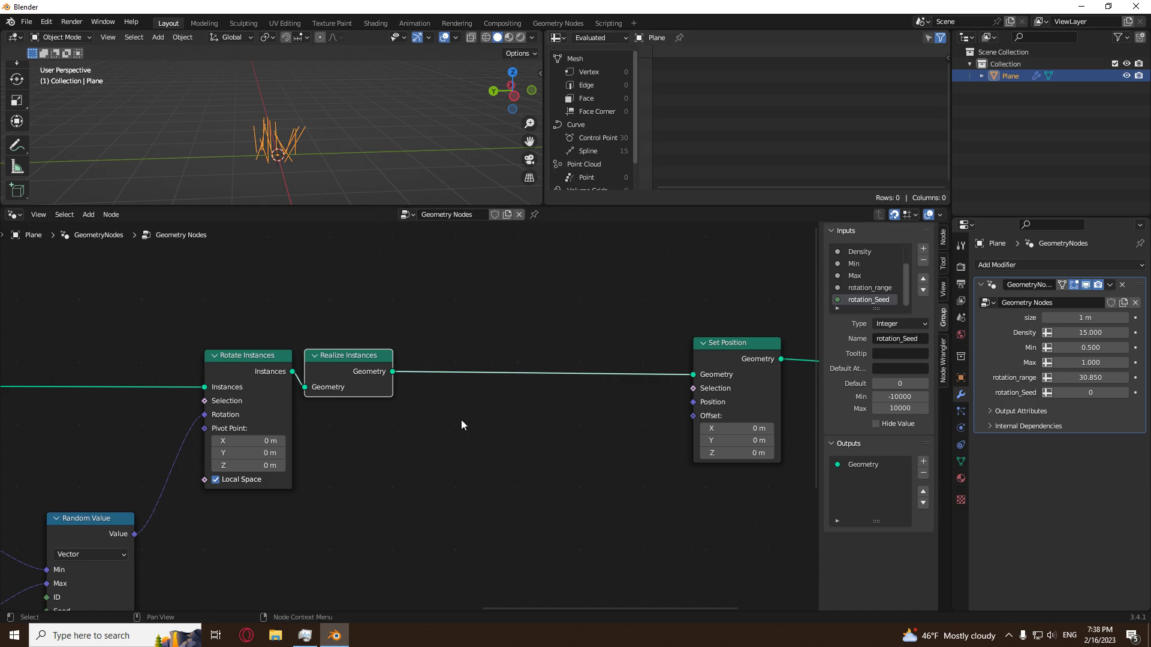
scroll(460, 461, down, 1)
middle_drag(461, 465, 75, 533)
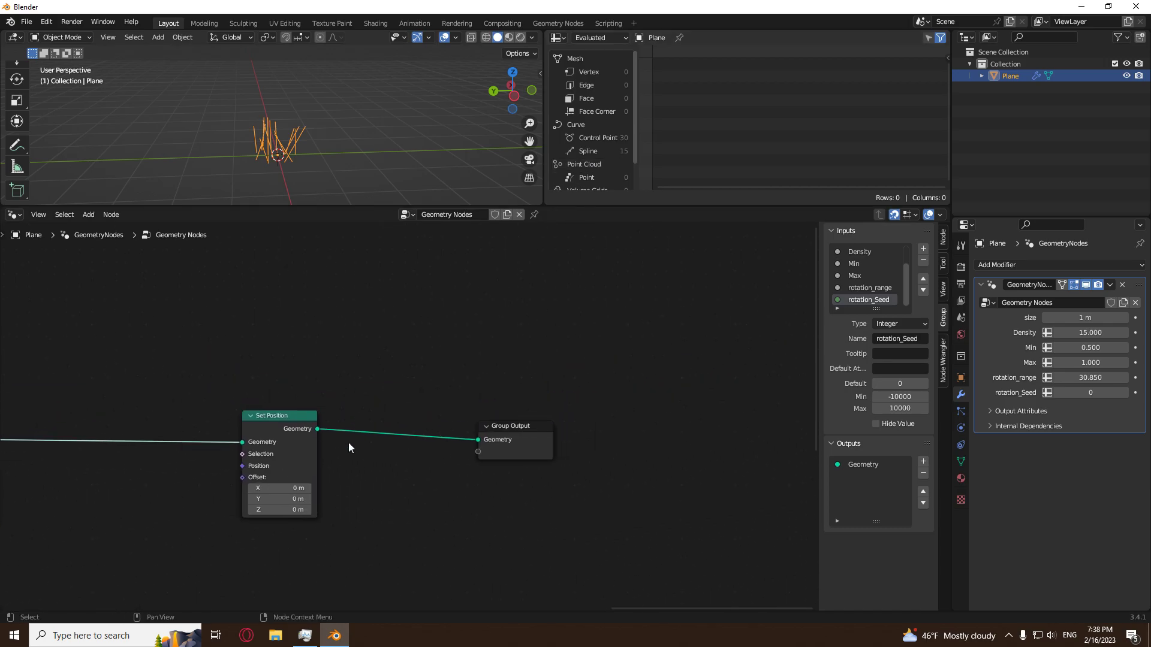
middle_drag(349, 442, 520, 419)
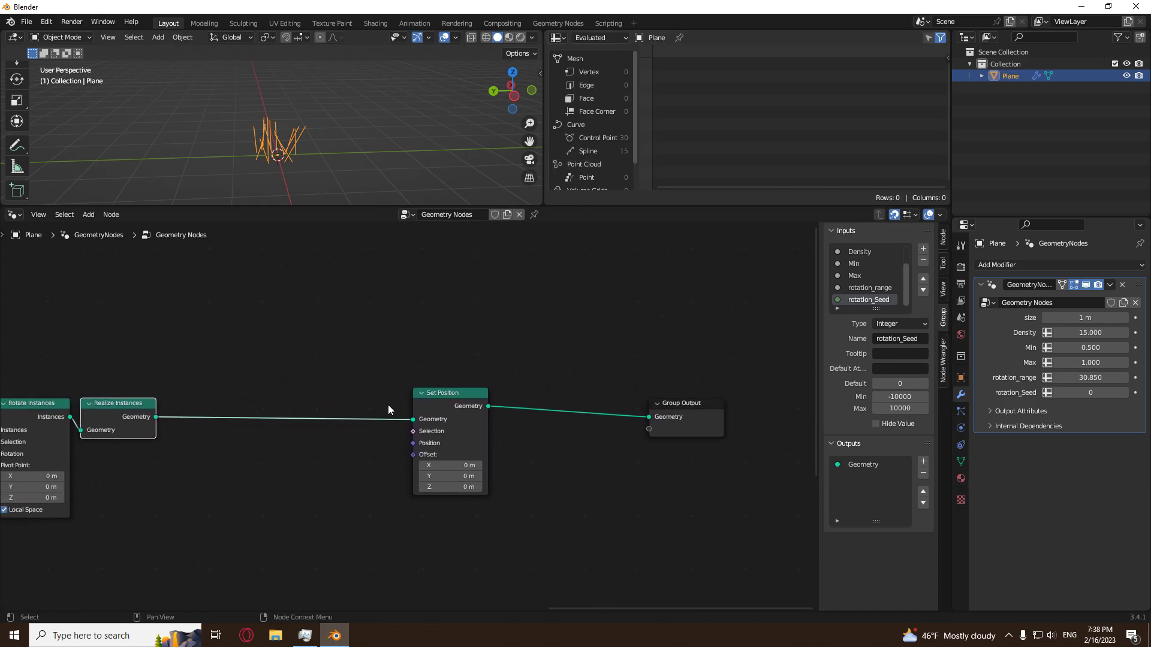
middle_drag(313, 160, 352, 142)
scroll(317, 162, up, 3)
shift+middle_drag(285, 185, 275, 230)
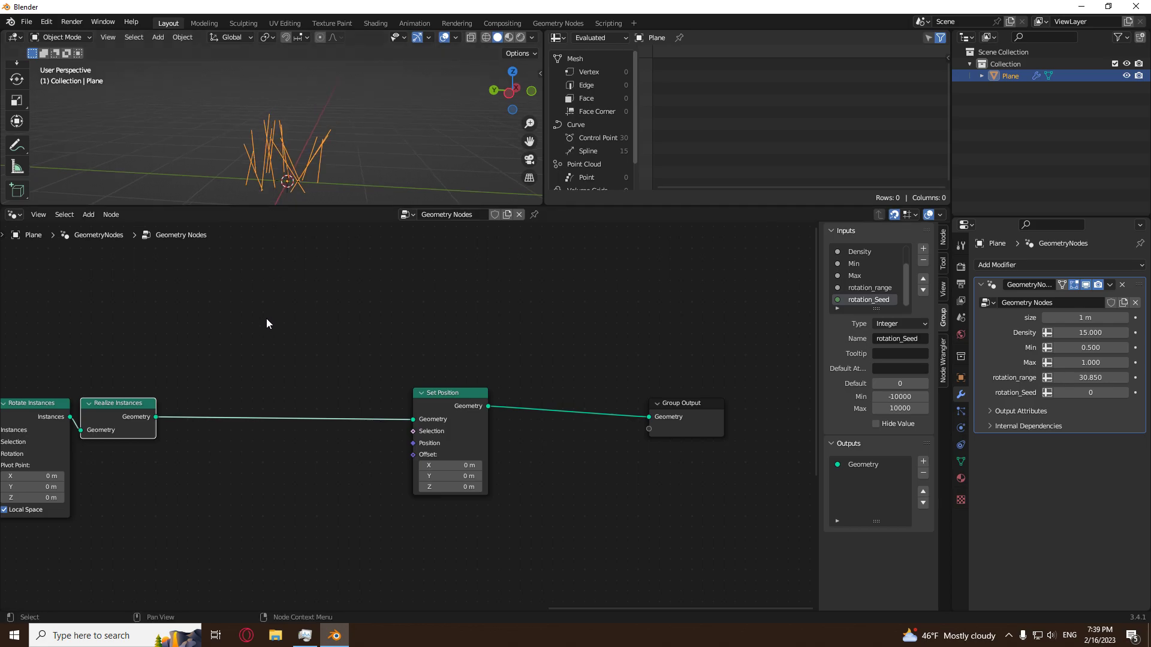
scroll(286, 395, up, 3)
middle_drag(279, 397, 348, 415)
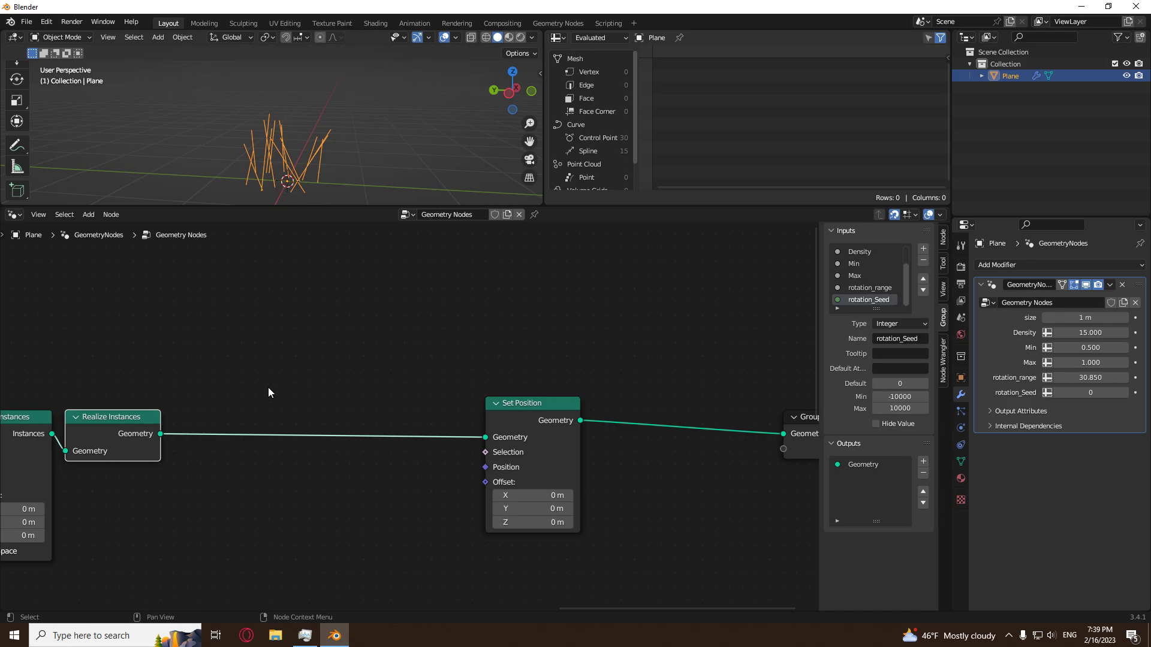
Add an Endpoint Selection node with End Size 0 and connect it to the Selection input of Set Position.
key(shift+a)
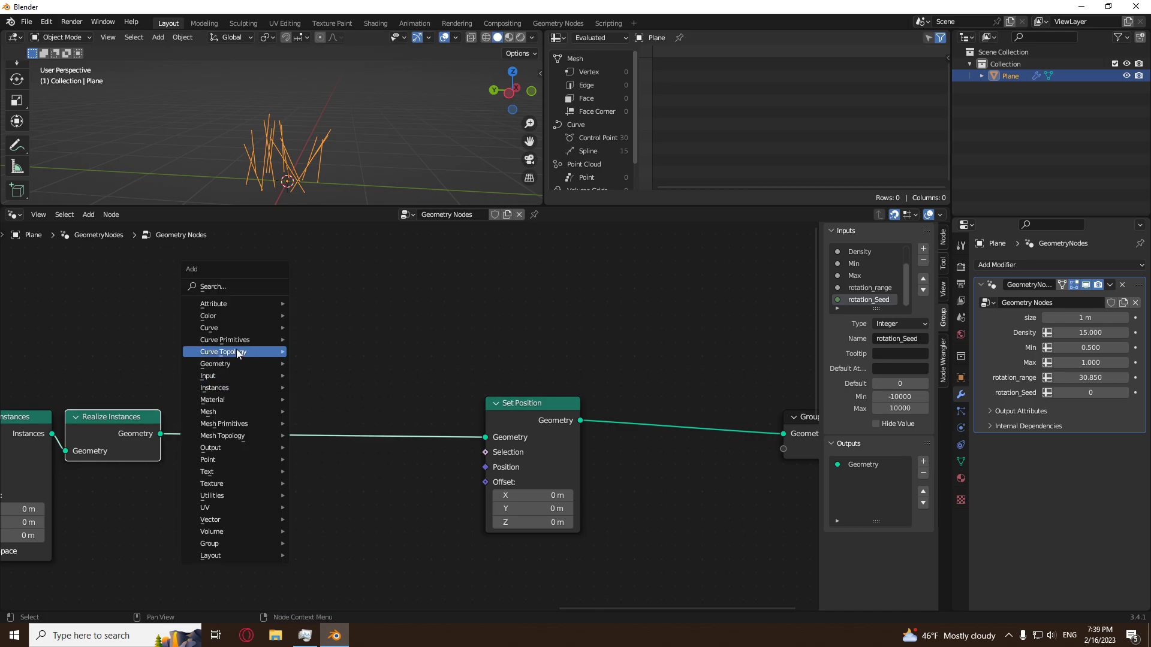
mouse_move(241, 329)
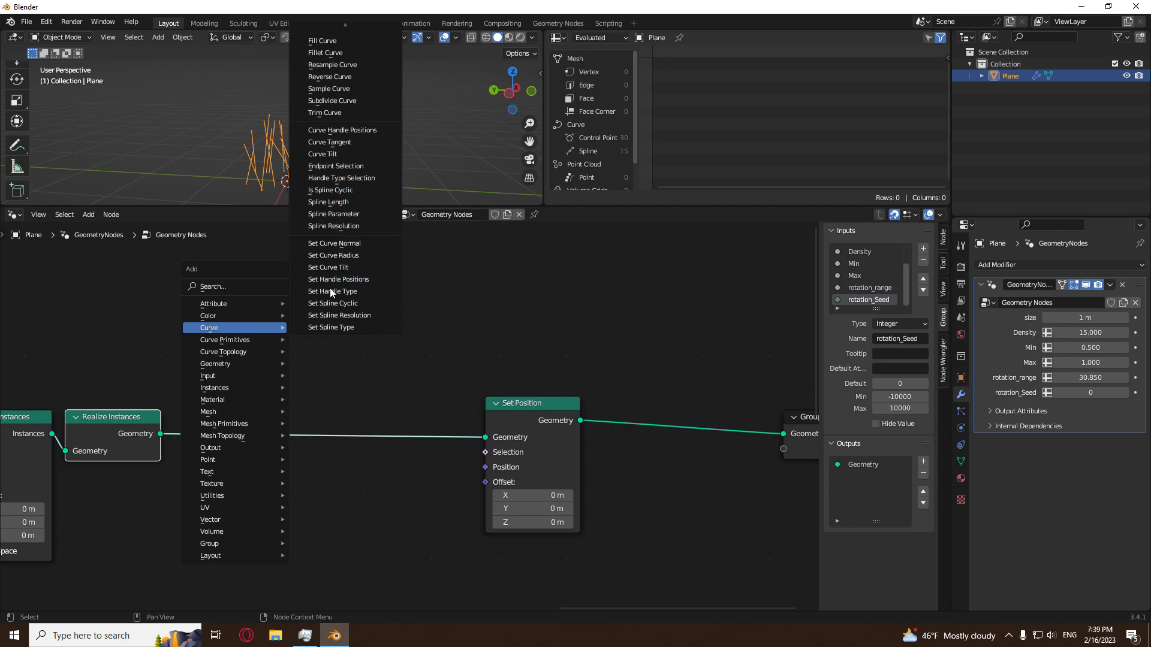
click(346, 166)
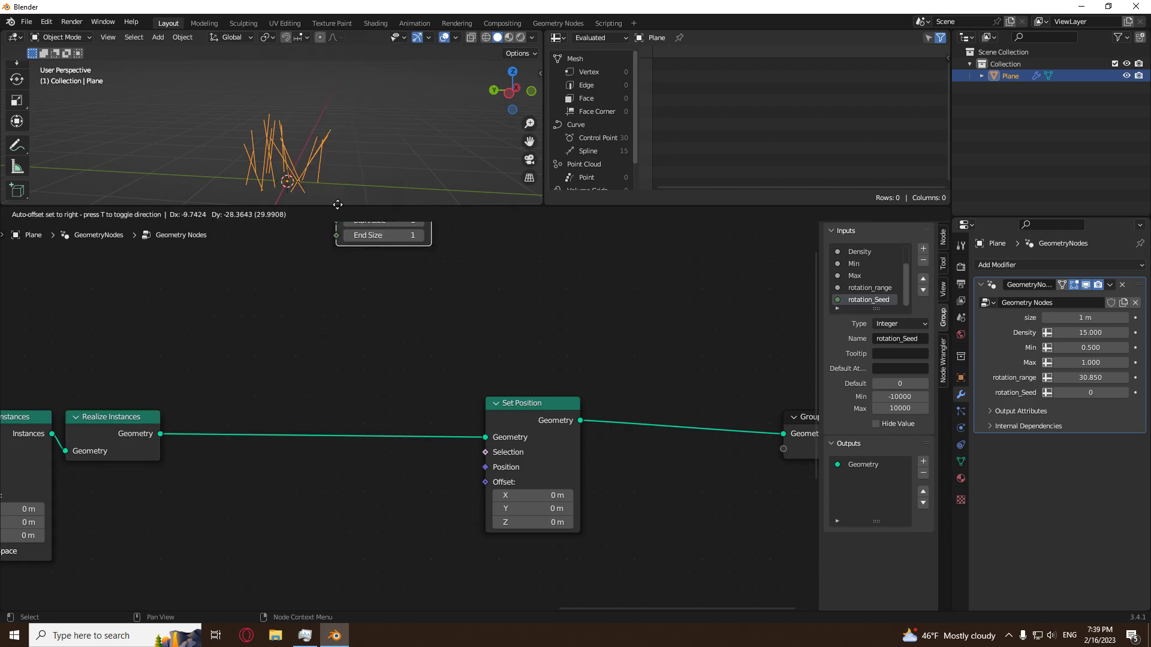
click(302, 325)
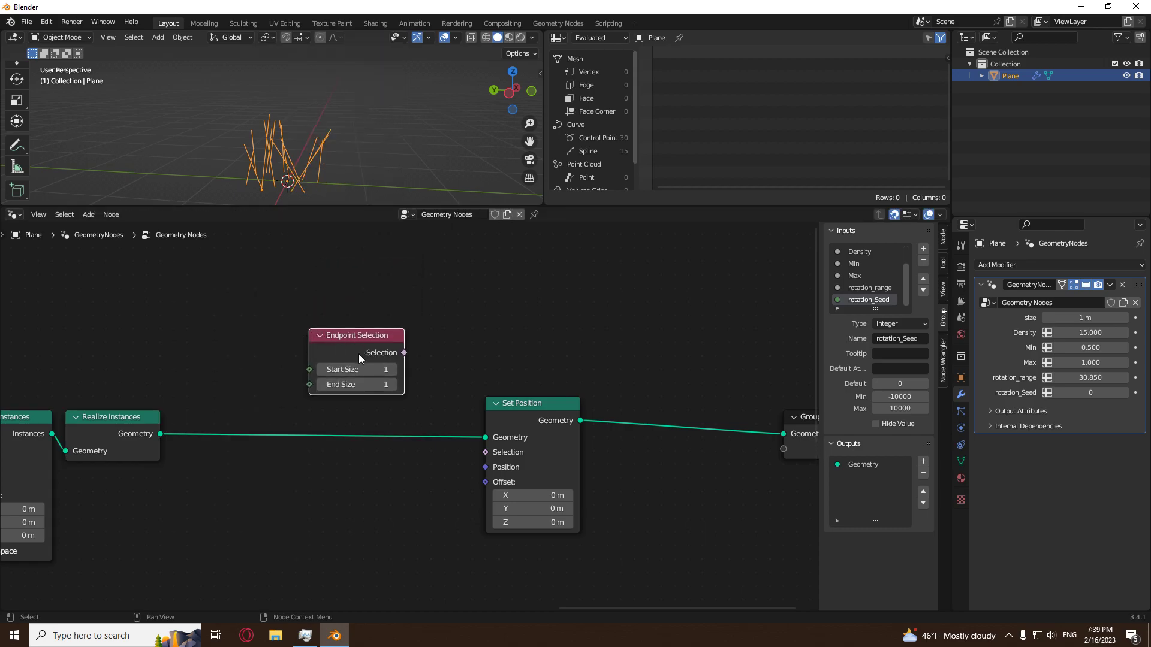
click(324, 384)
drag(404, 352, 486, 454)
Set the Set Position offset to -1.3 m in Y and -0.3 m in Z.
drag(528, 522, 500, 509)
scroll(358, 181, down, 2)
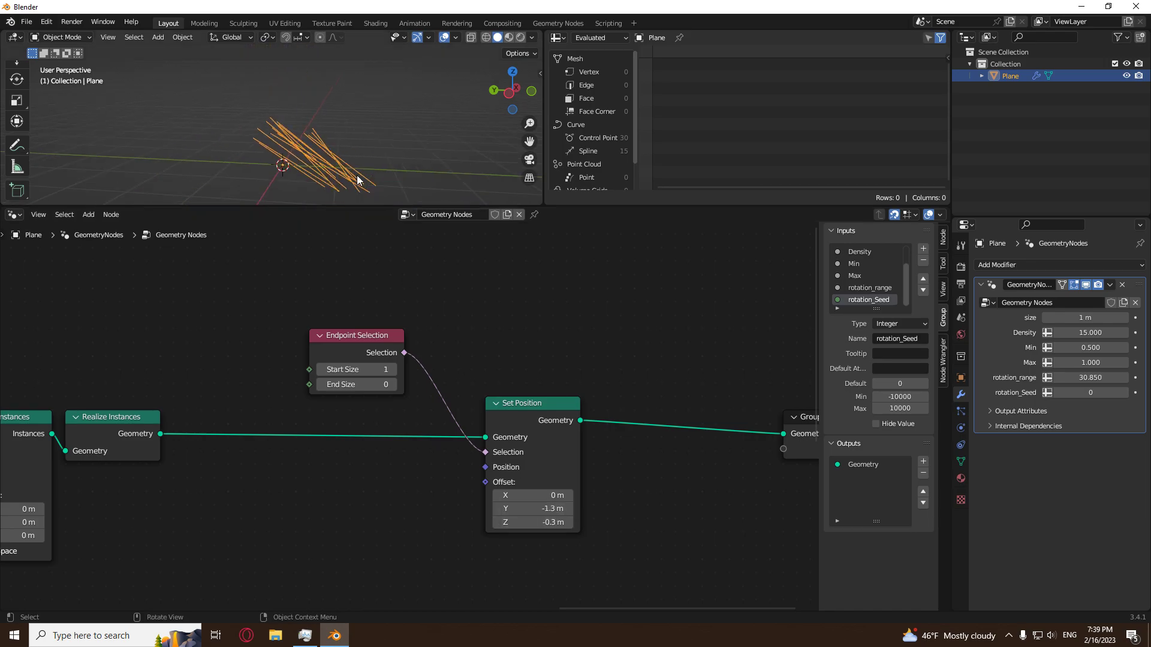
Join the Spreadsheet area back into the 3D viewport so the viewport spans the full width.
right_click(541, 135)
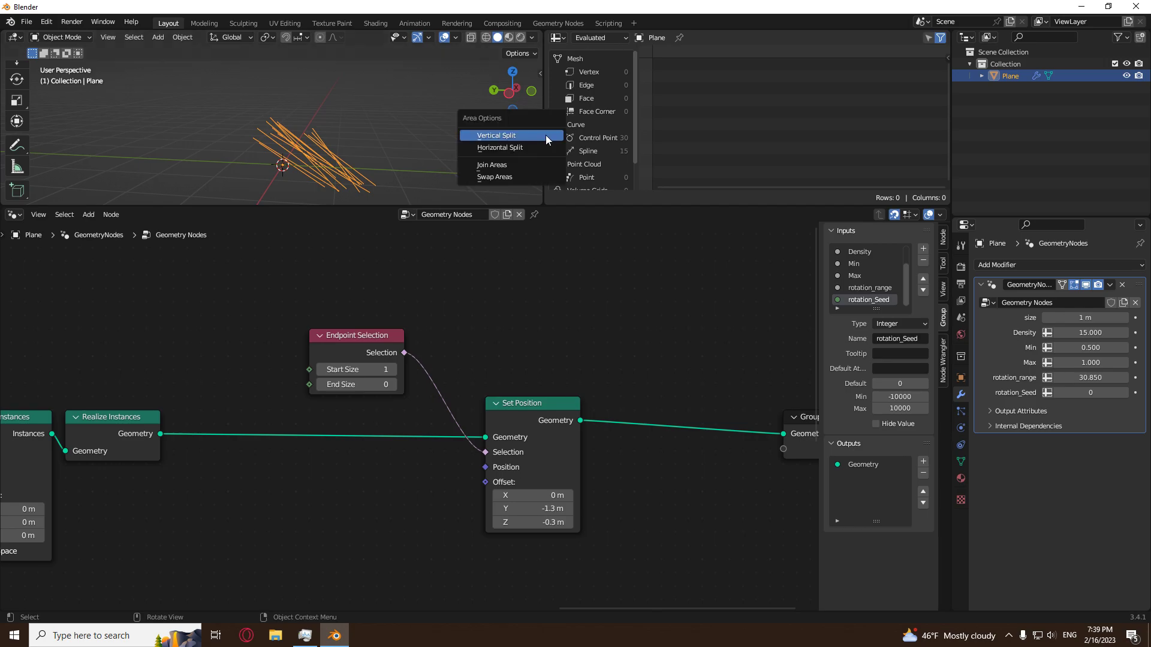
click(520, 160)
click(706, 118)
scroll(635, 125, down, 1)
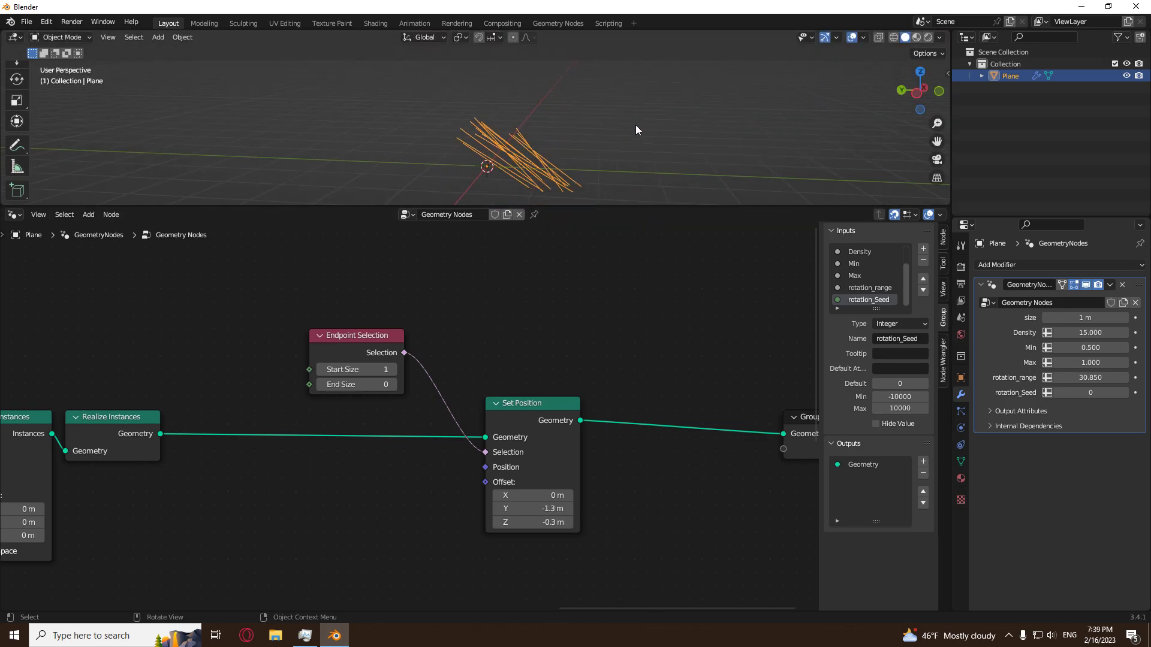
scroll(615, 151, down, 1)
Reset the Set Position offset to 0 m in X, Y and Z.
drag(542, 496, 542, 524)
key(Return)
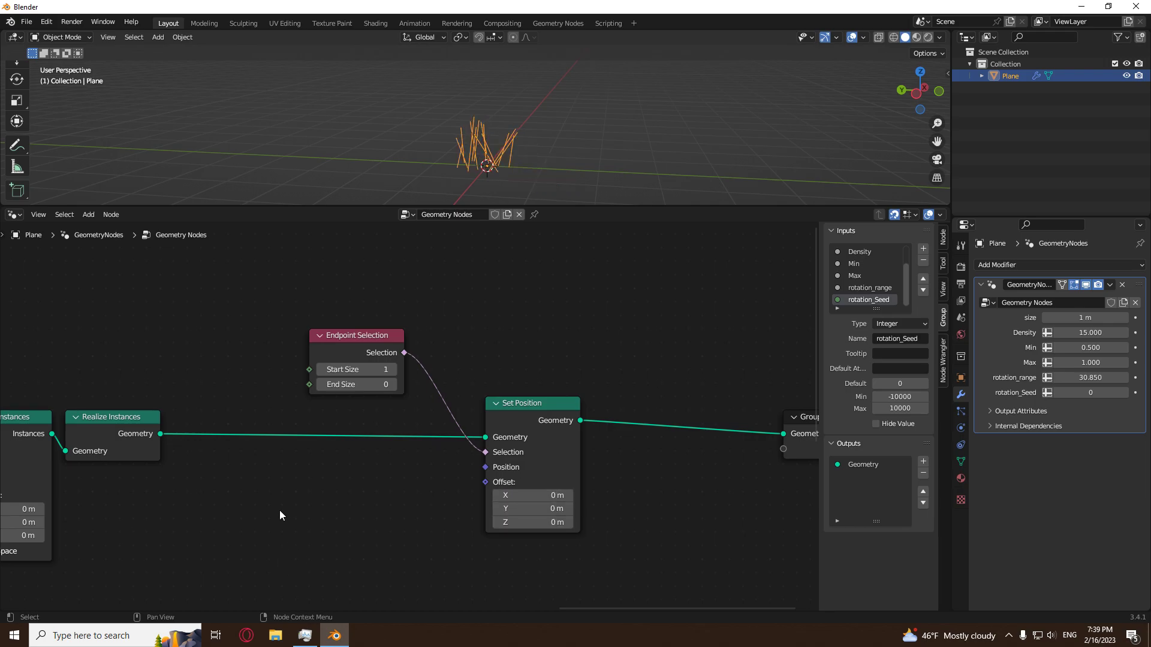
key(shift+a)
In the Left orthographic view, annotate strokes that fan out from one common base point beside the lines.
middle_drag(652, 74, 588, 153)
scroll(528, 146, up, 3)
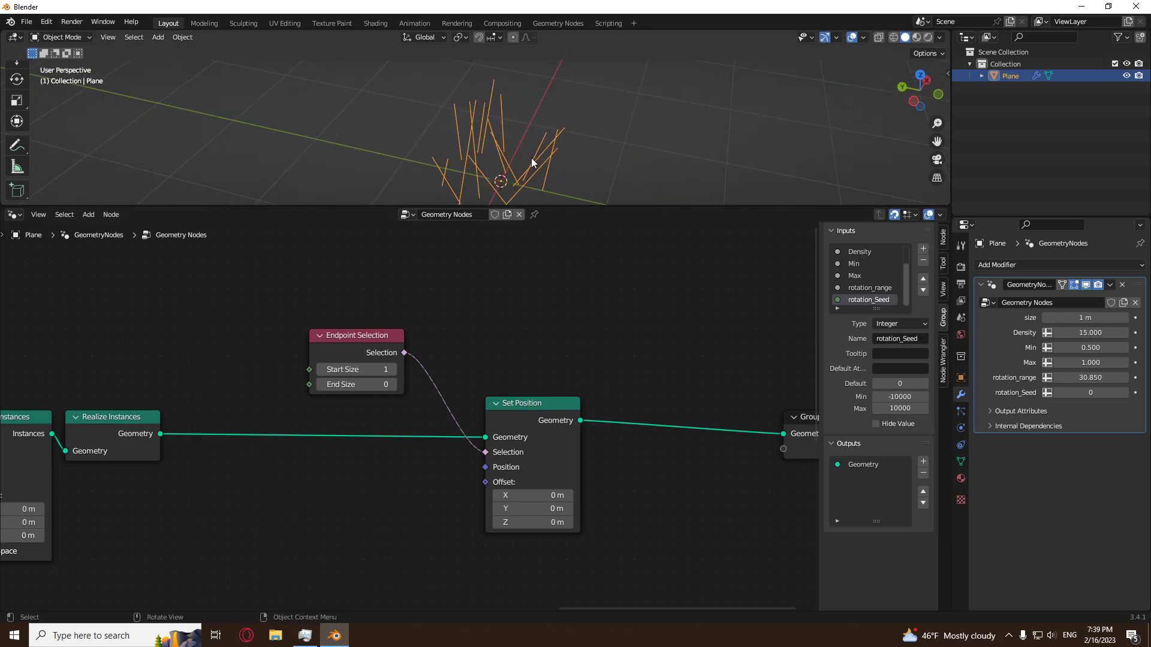
scroll(530, 157, down, 4)
middle_drag(534, 149, 563, 118)
click(928, 93)
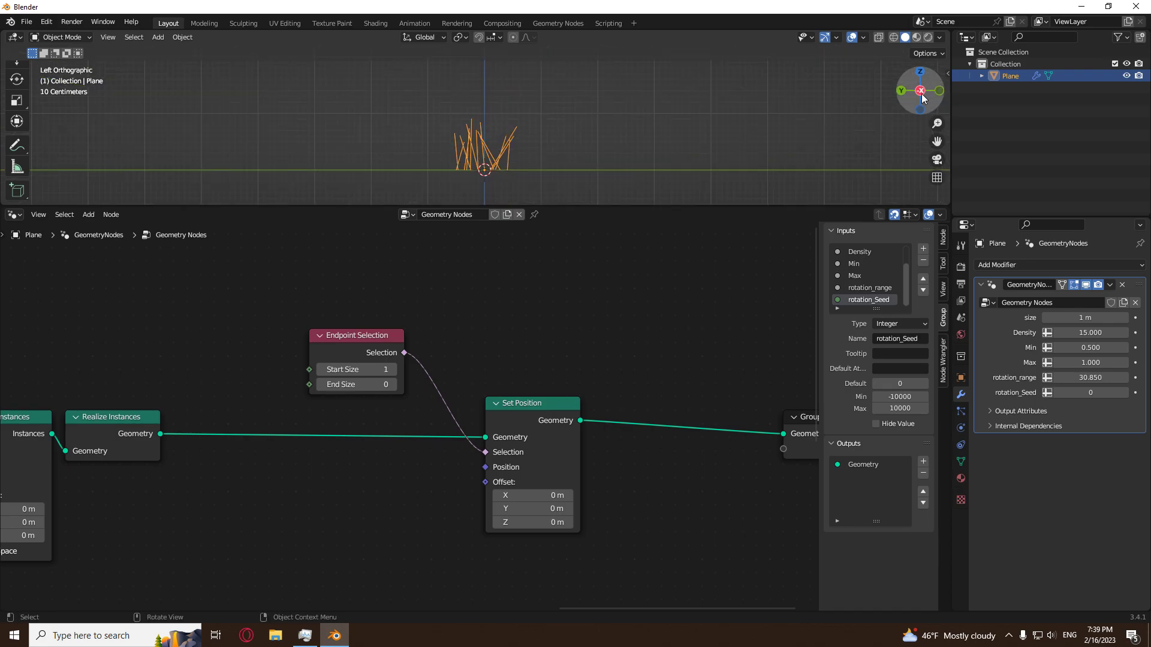
click(17, 144)
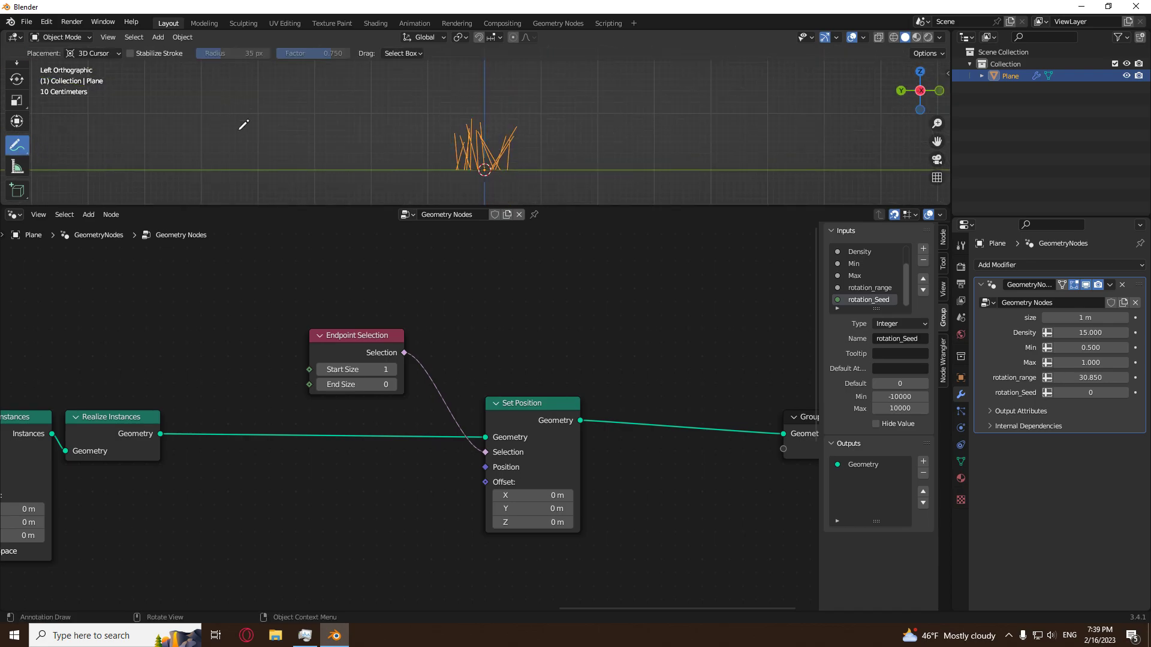
drag(228, 124, 252, 169)
drag(266, 130, 246, 181)
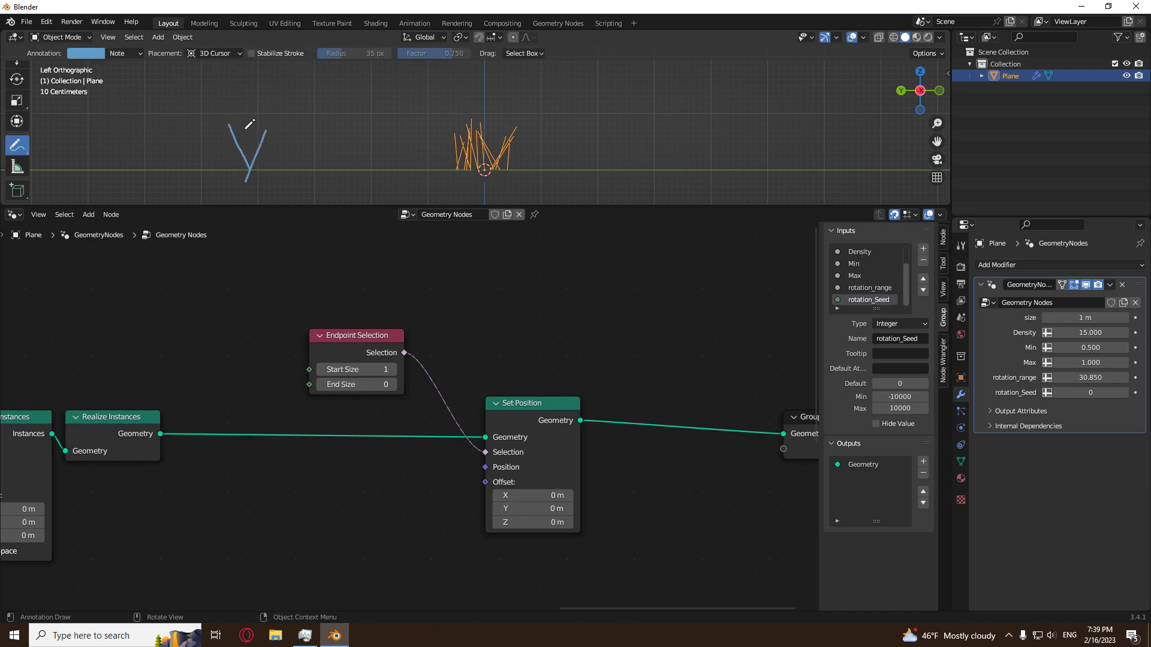
mouse_move(277, 141)
mouse_down()
mouse_move(264, 162)
mouse_move(246, 163)
mouse_move(261, 158)
mouse_up()
key(w)
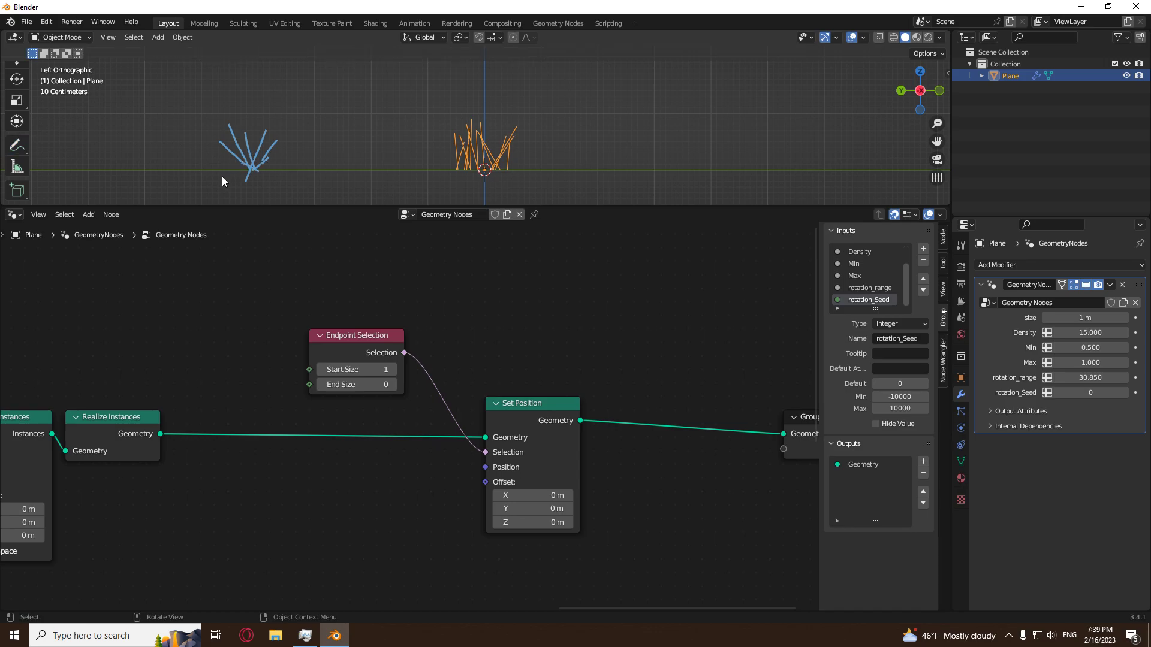
Undo all the annotation strokes drawn in the viewport.
key(ctrl+z)
key(ctrl+z)
key(ctrl+z)
key(ctrl+z)
key(ctrl+z)
key(ctrl+z)
key(ctrl+z)
middle_drag(616, 139, 532, 159)
key(ctrl+shift+z)
key(ctrl+shift+z)
key(ctrl+shift+z)
key(ctrl+shift+z)
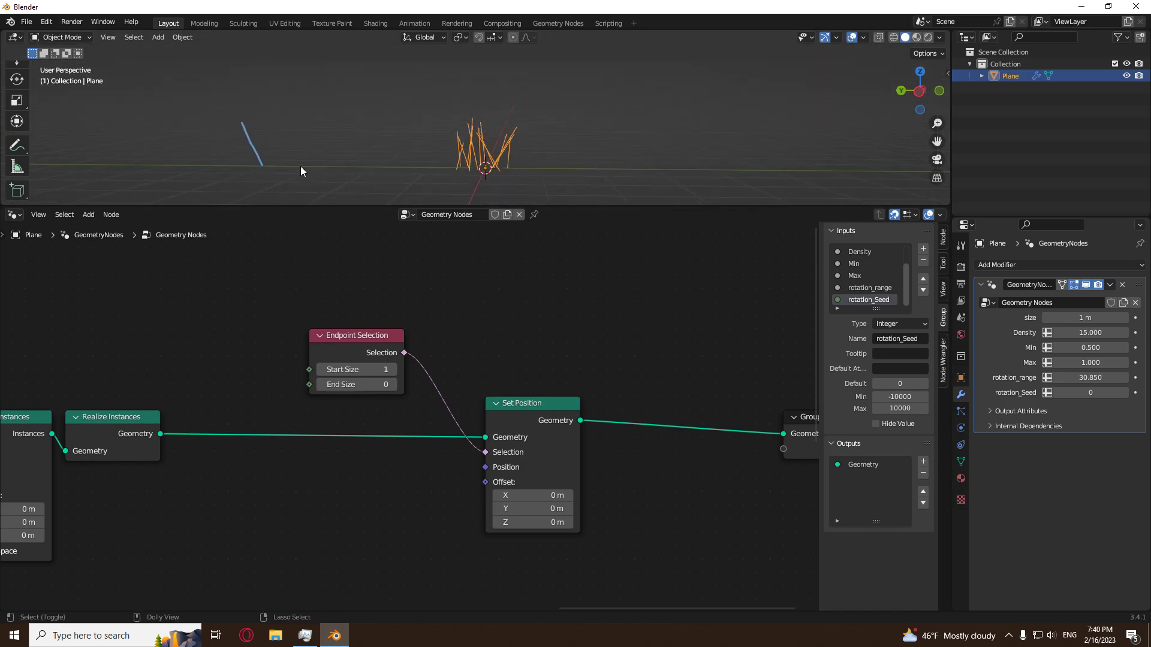
key(ctrl+z)
key(ctrl+z)
key(ctrl+z)
key(ctrl+z)
Add a Position input node, connect it to the Position input of Set Position, and move it under Realize Instances.
middle_drag(347, 508, 413, 481)
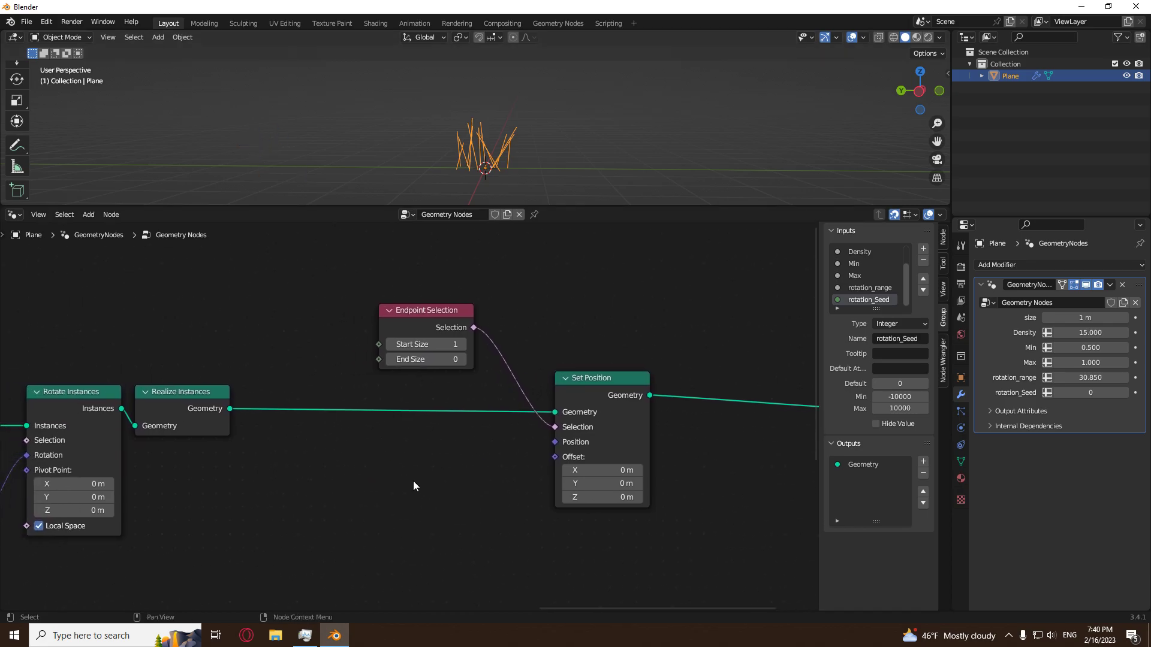
key(shift+a)
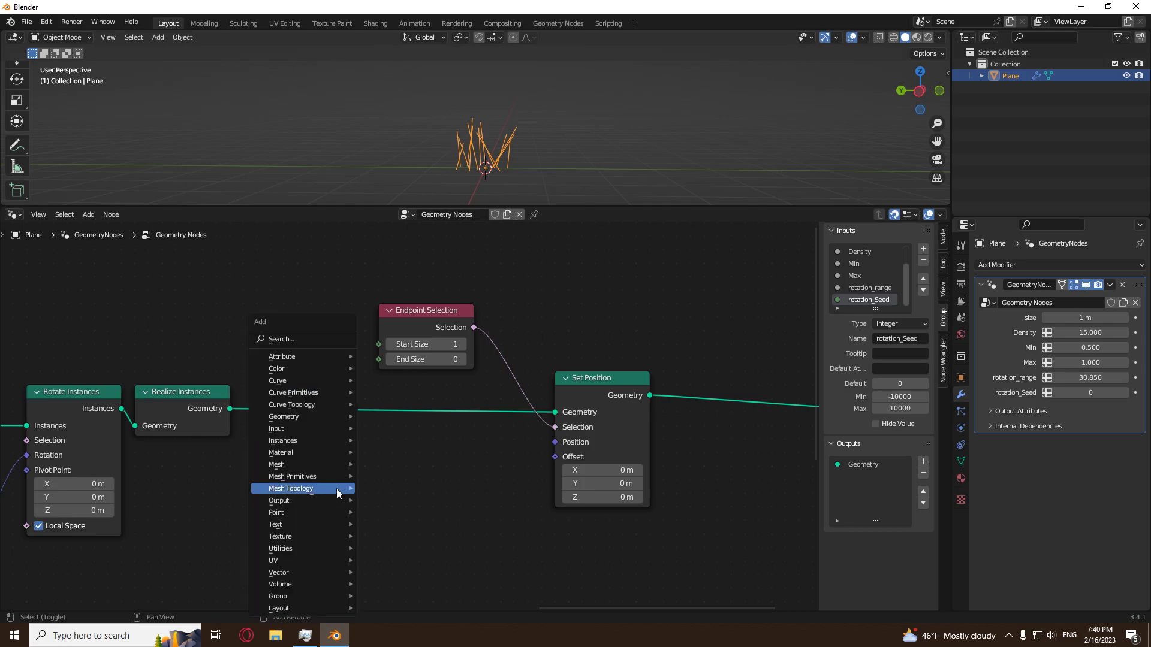
mouse_move(317, 423)
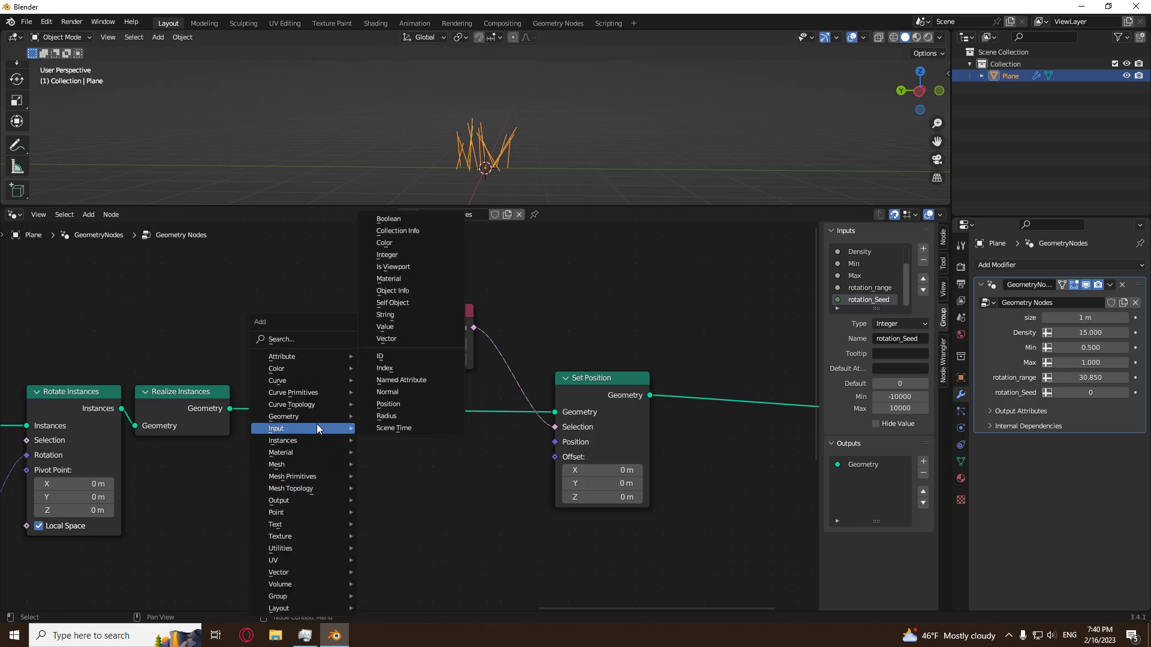
click(403, 404)
click(319, 462)
drag(420, 490, 552, 443)
drag(372, 487, 236, 514)
click(362, 530)
middle_drag(407, 530, 431, 498)
Insert a Mix Color node between Position and Set Position and set its B color to black.
key(shift+a)
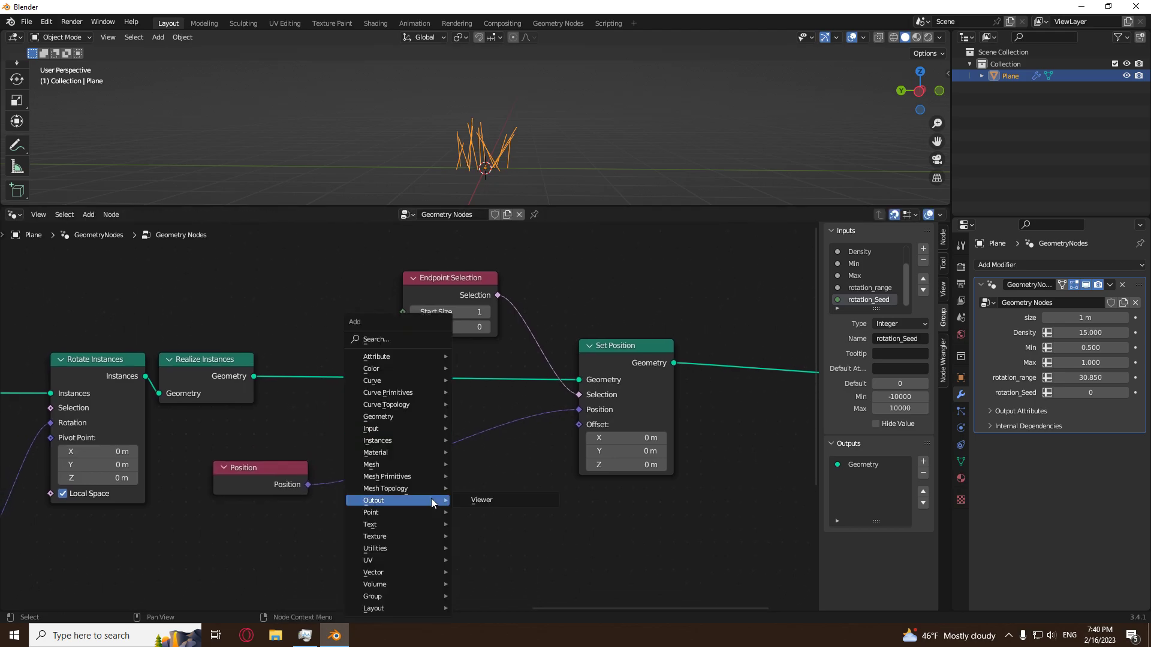
mouse_move(414, 368)
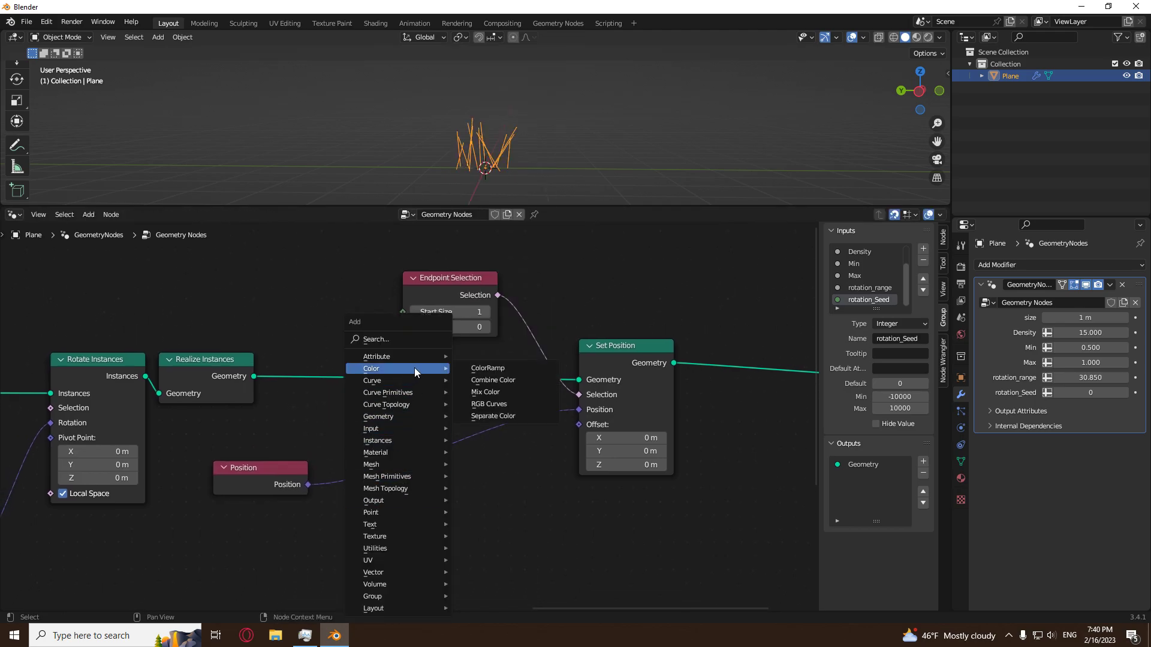
click(503, 393)
click(439, 413)
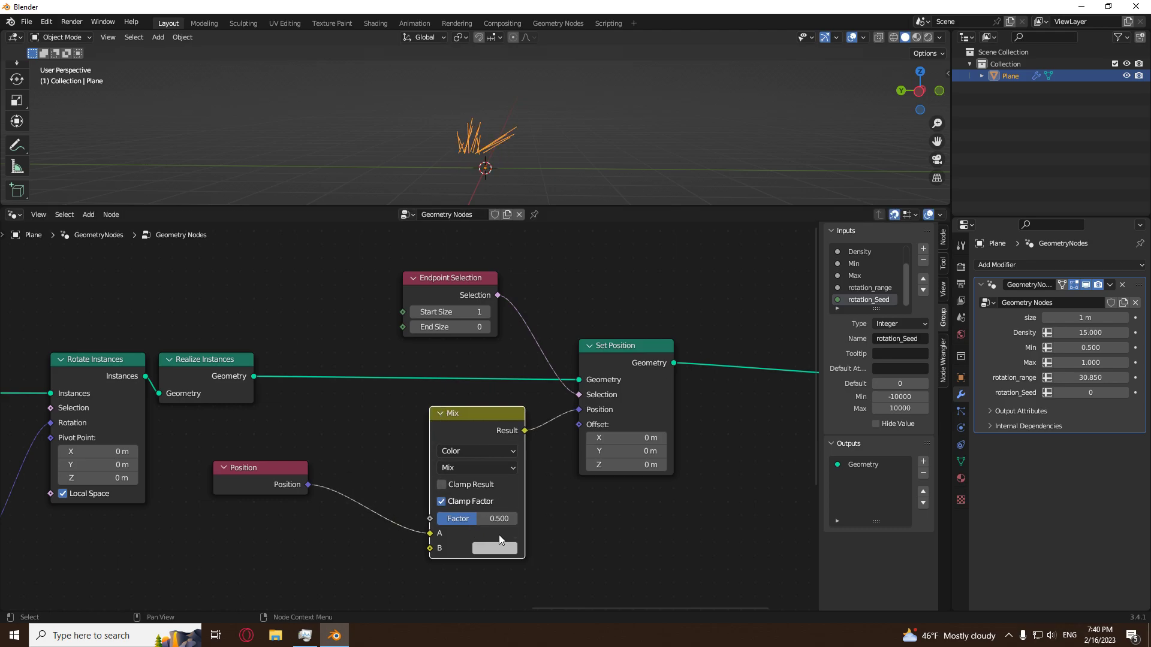
click(501, 549)
drag(587, 389, 590, 457)
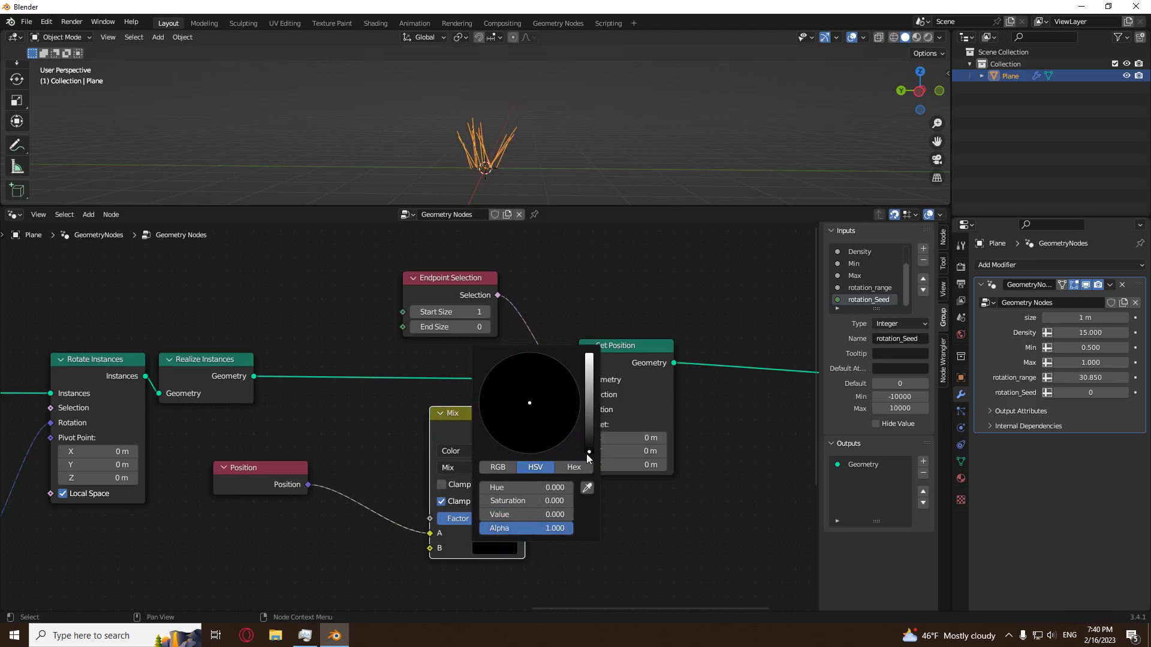
click(574, 468)
click(537, 486)
key(Return)
Set the Mix node's factor to 0.
click(490, 515)
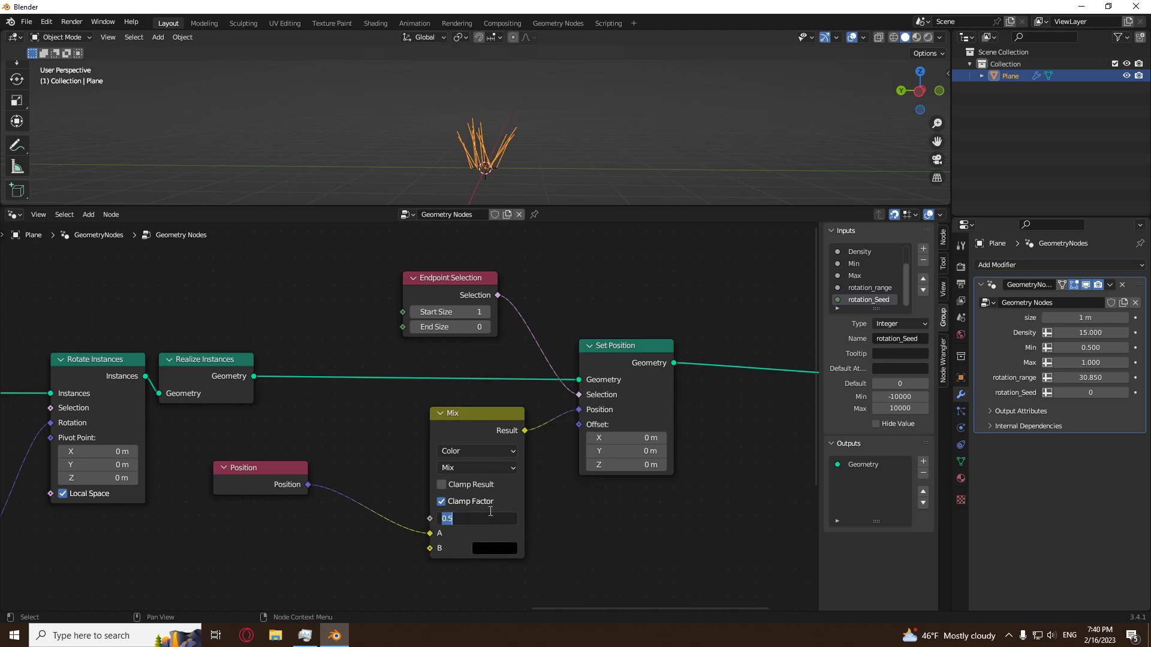
text(000)
key(Return)
middle_drag(611, 117, 575, 161)
scroll(570, 165, up, 2)
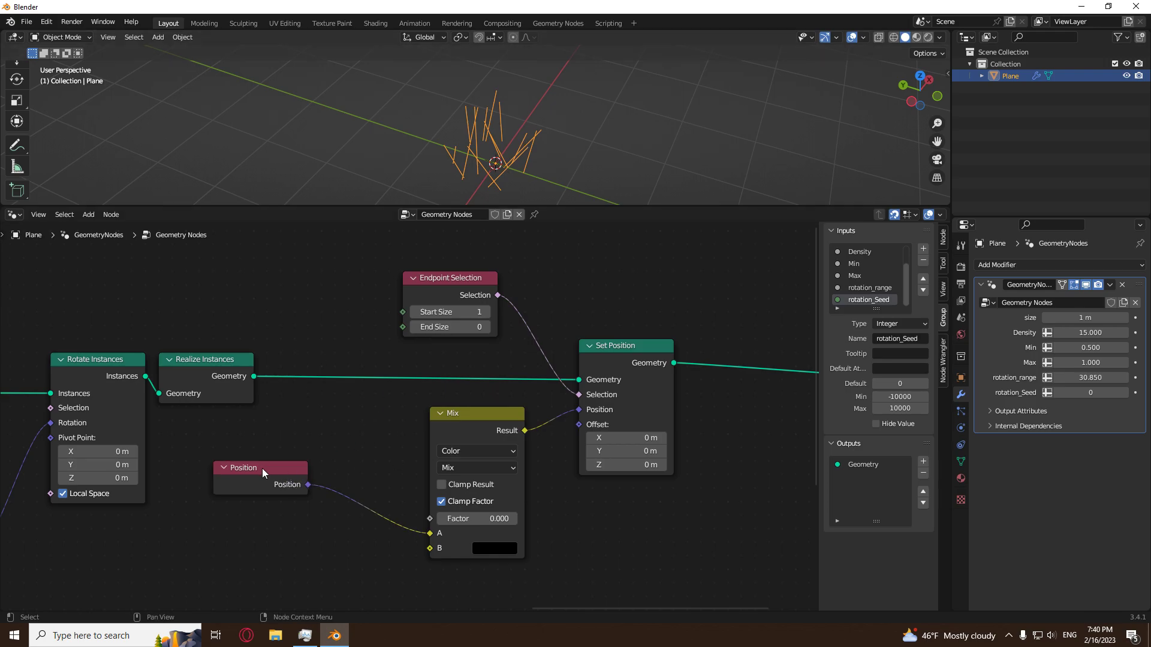
click(254, 485)
click(310, 434)
drag(479, 519, 336, 537)
middle_drag(336, 537, 413, 434)
Add a Vector input node, connect it to the Mix node's B input, and set the factor to 1.
key(shift+a)
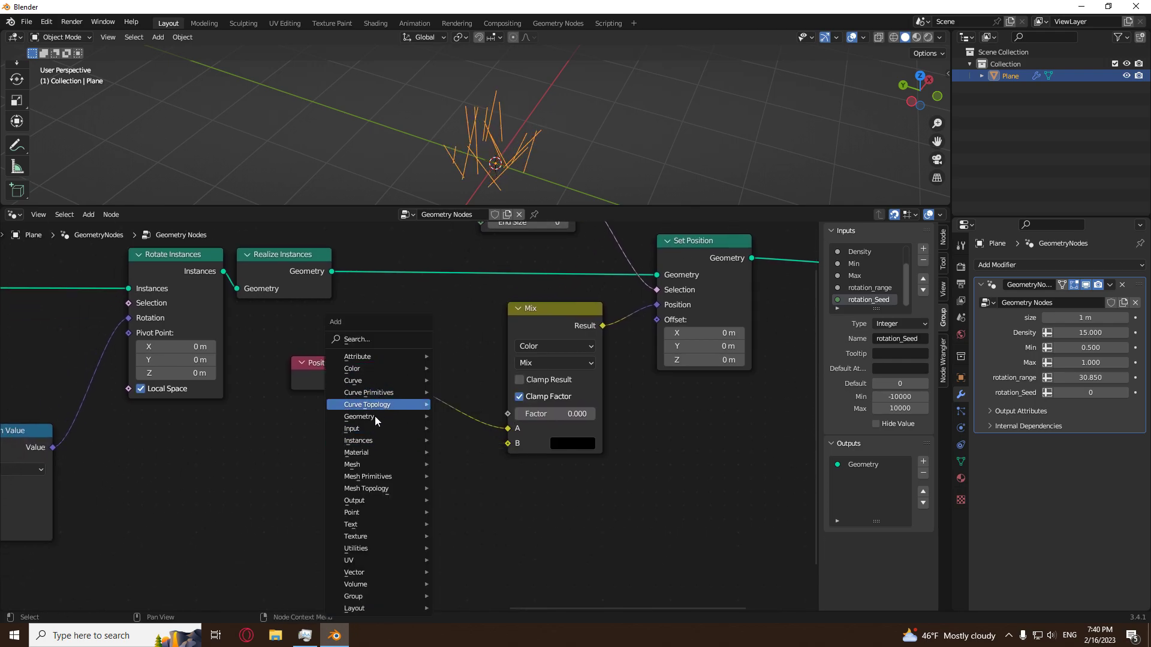
mouse_move(380, 430)
click(492, 340)
click(319, 486)
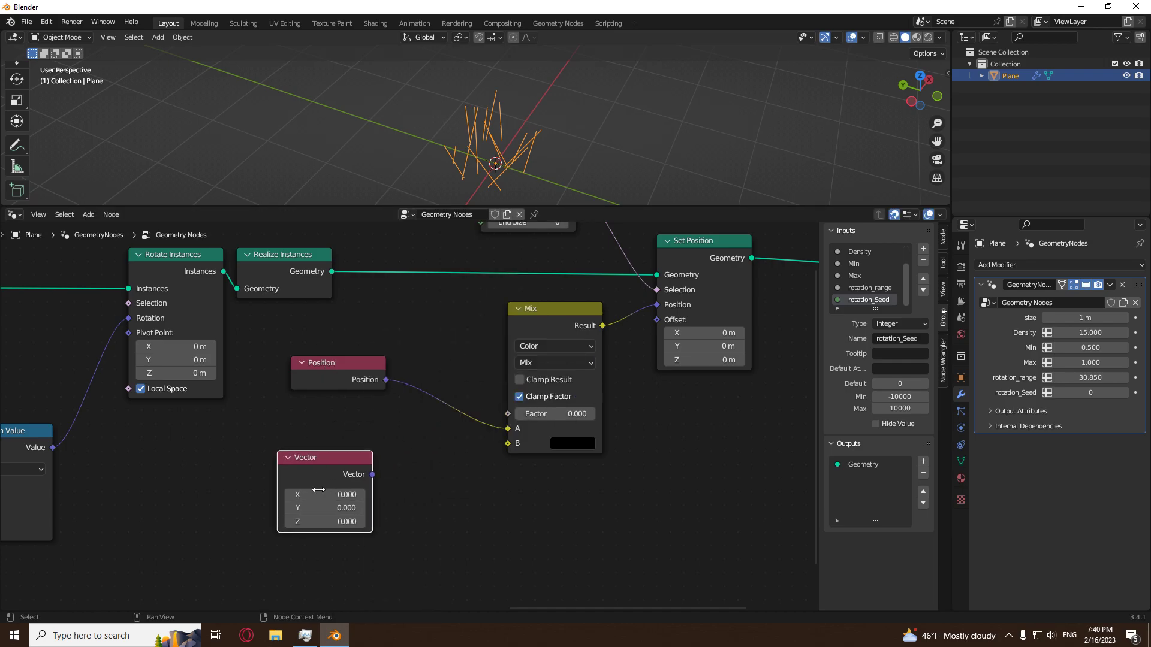
drag(373, 473, 430, 447)
drag(588, 409, 508, 444)
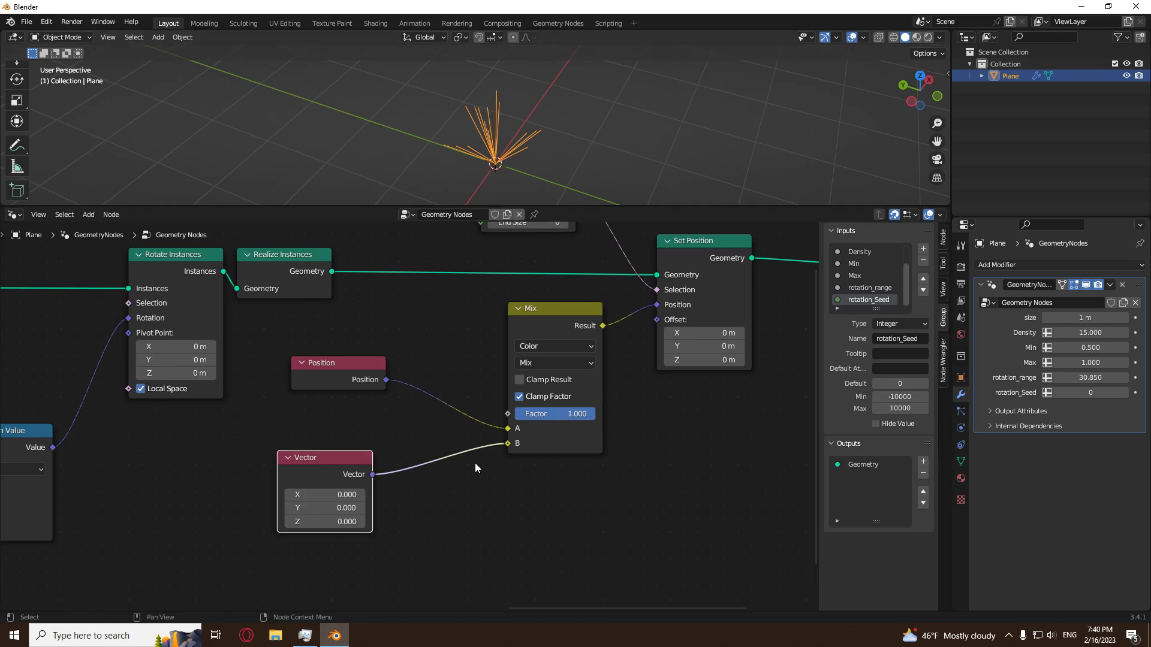
Detach the Vector node, align it under the Position node, reconnect it to B for comparison, and delete it.
ctrl+right_drag(456, 446, 472, 467)
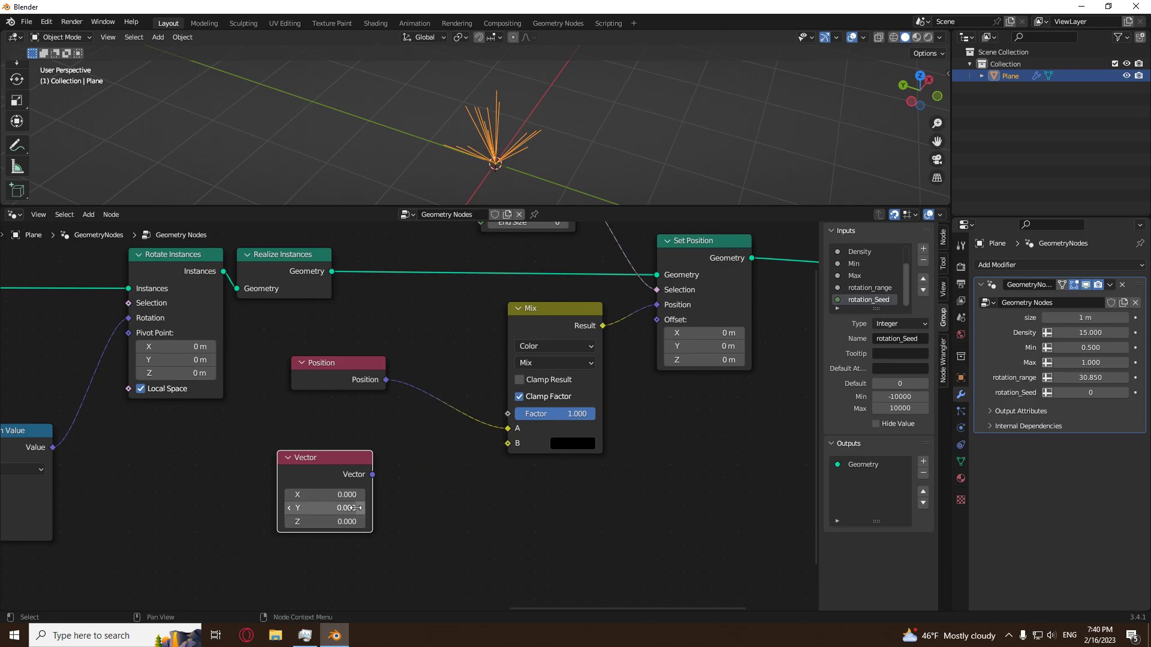
drag(320, 458, 334, 459)
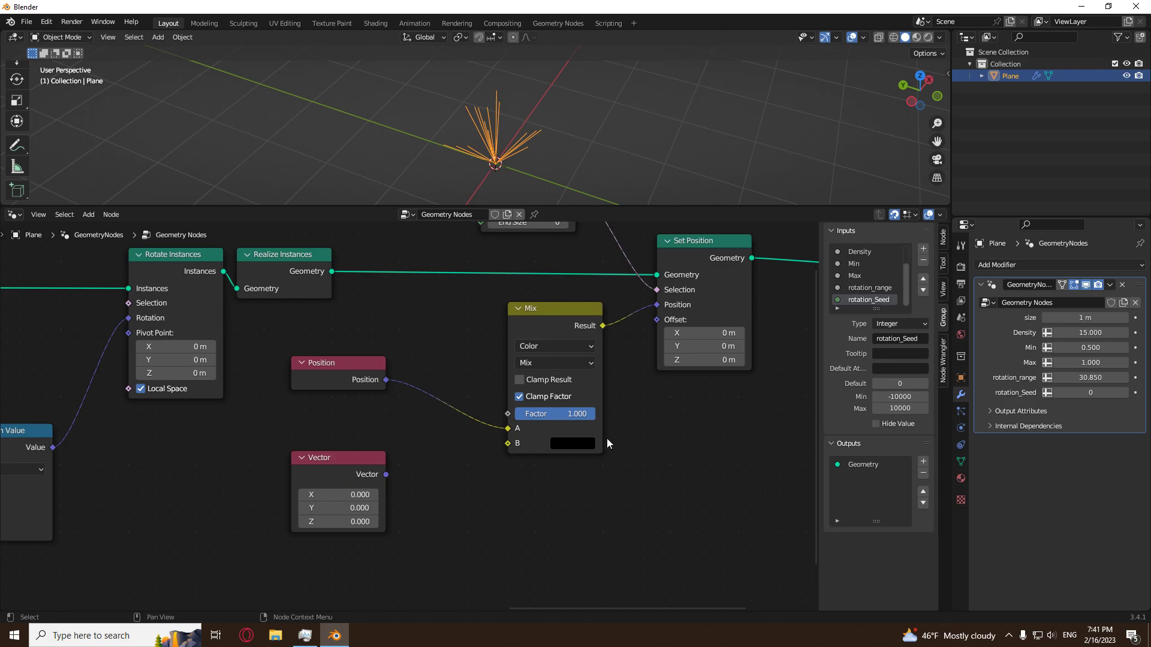
click(578, 446)
drag(391, 473, 521, 444)
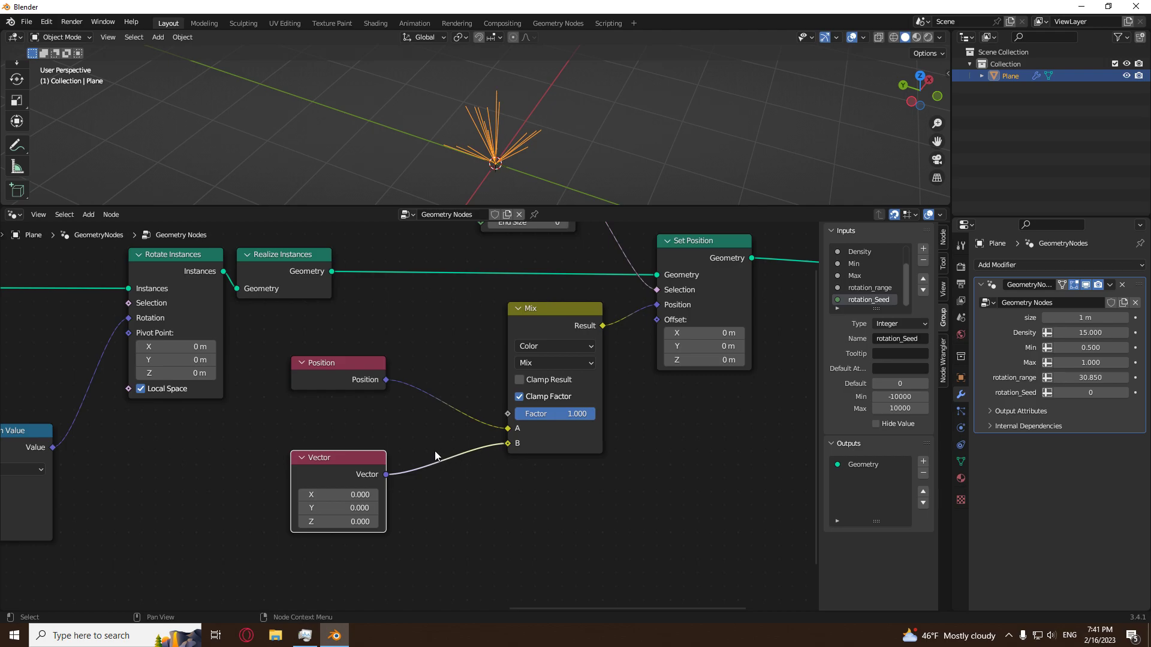
key(x)
Set the Mix factor to 0.625 and briefly mute Set Position to compare the lines with and without it.
middle_drag(530, 142, 549, 107)
drag(557, 418, 527, 418)
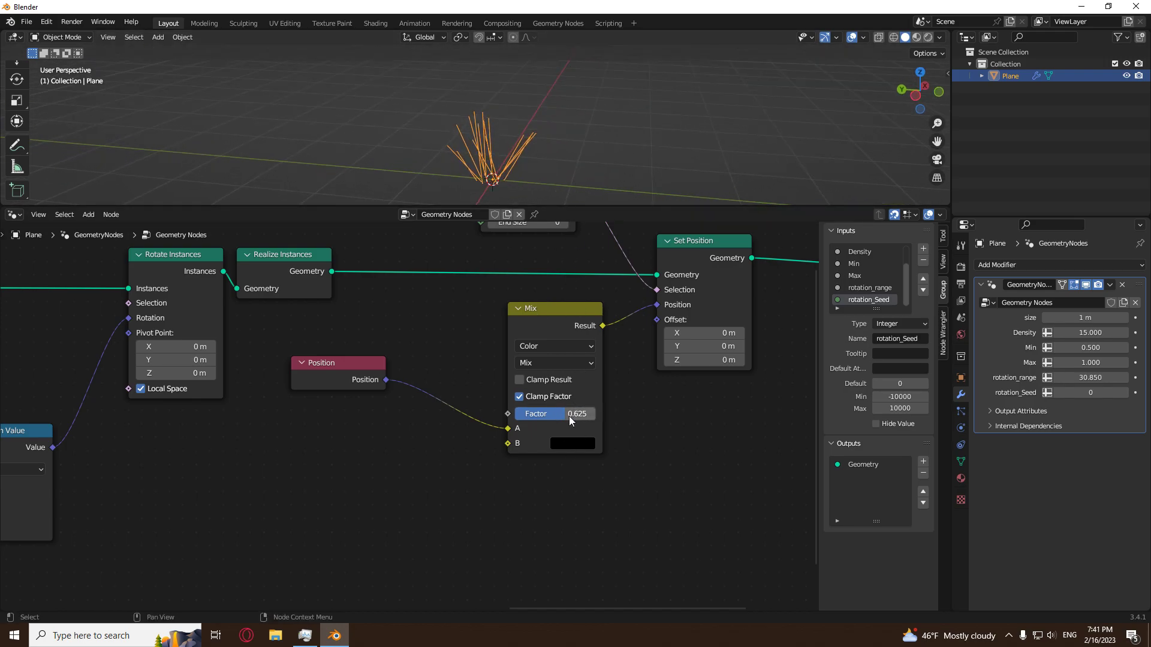
scroll(617, 463, down, 2)
click(615, 295)
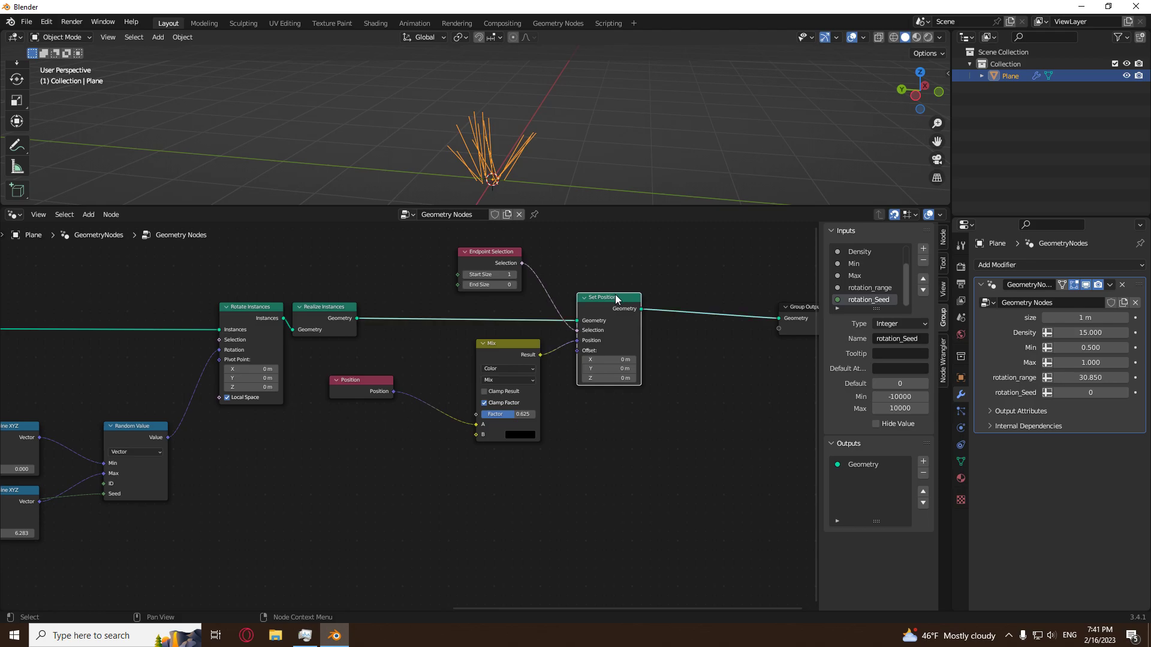
key(m)
middle_drag(556, 149, 533, 222)
scroll(566, 159, down, 4)
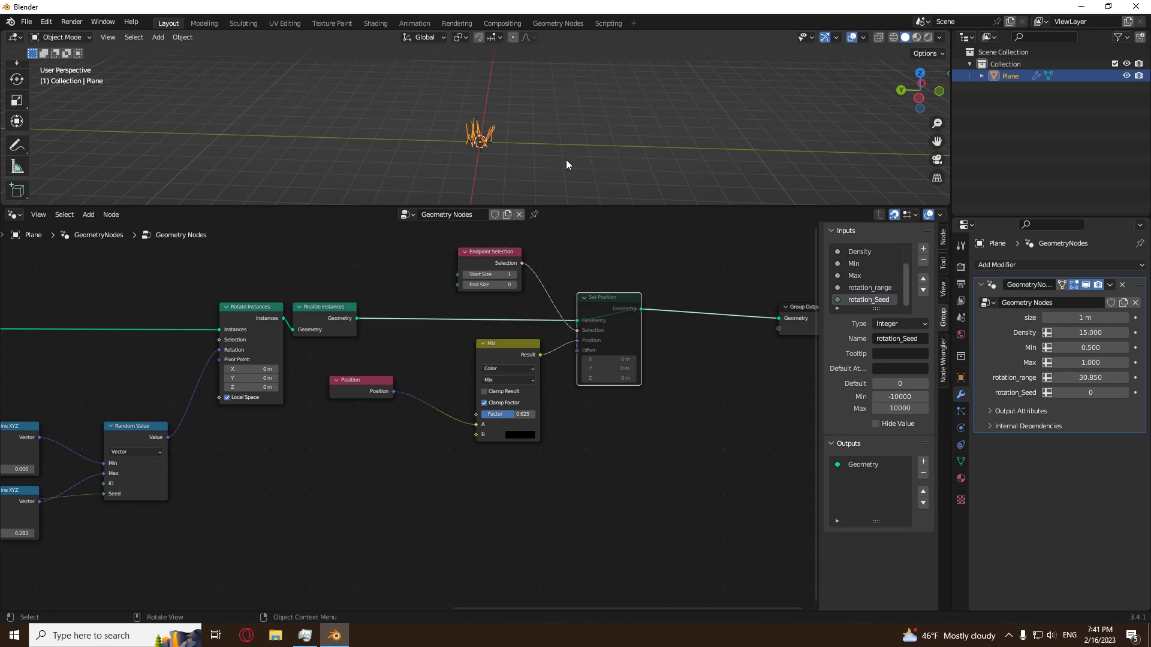
key(m)
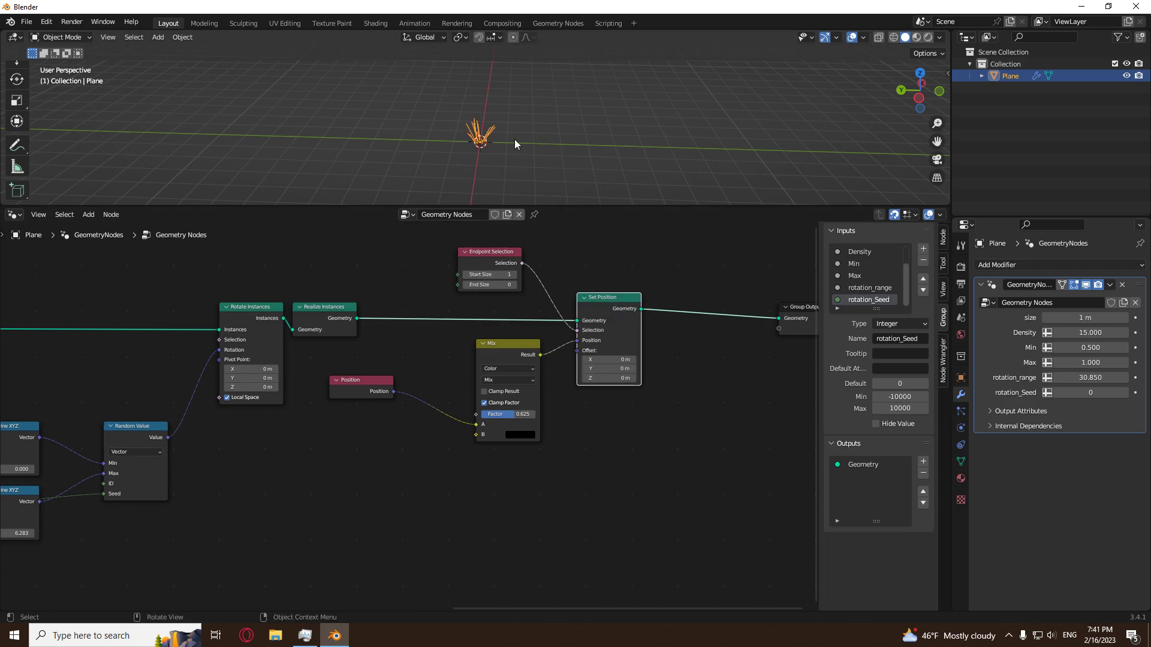
Set the Mix factor to 0.542 and mute the Set Position node.
mouse_move(507, 413)
mouse_down()
mouse_move(536, 414)
mouse_move(510, 414)
mouse_up()
key(m)
middle_drag(638, 412, 320, 547)
drag(510, 451, 752, 434)
middle_drag(419, 495, 581, 472)
scroll(580, 472, up, 1)
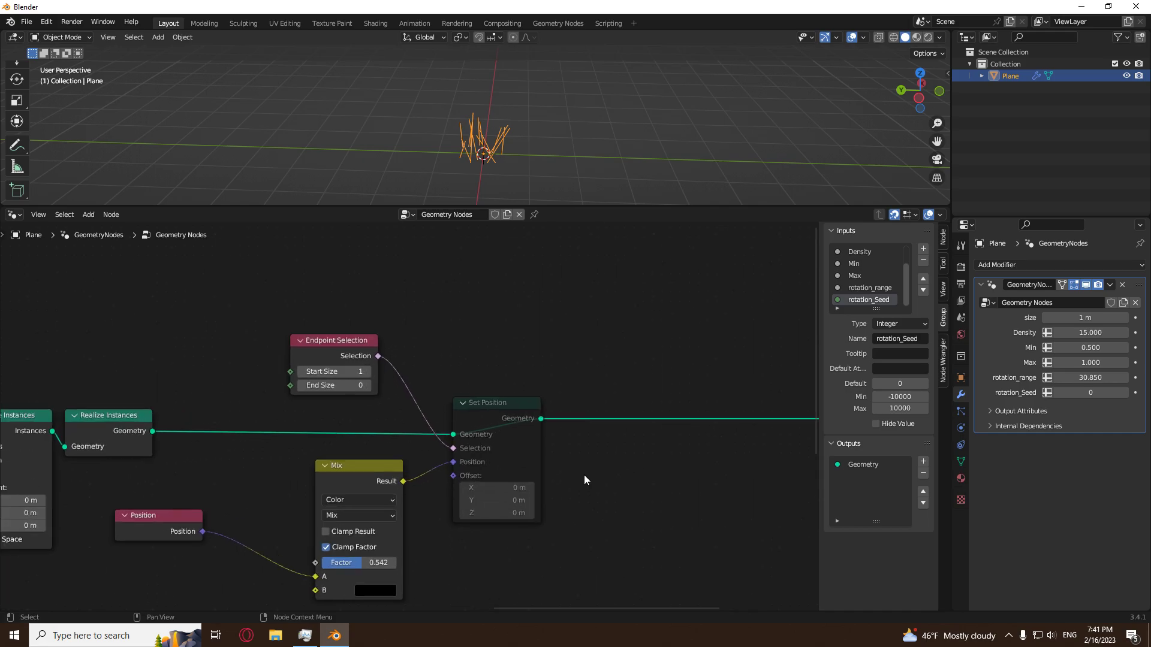
Move the Position node closer to Mix and shift Group Output along X to make room after Set Position.
drag(163, 528, 238, 528)
click(544, 543)
scroll(544, 543, down, 7)
middle_drag(658, 466, 498, 482)
scroll(510, 483, up, 4)
click(710, 432)
key(g)
key(x)
click(601, 547)
click(535, 546)
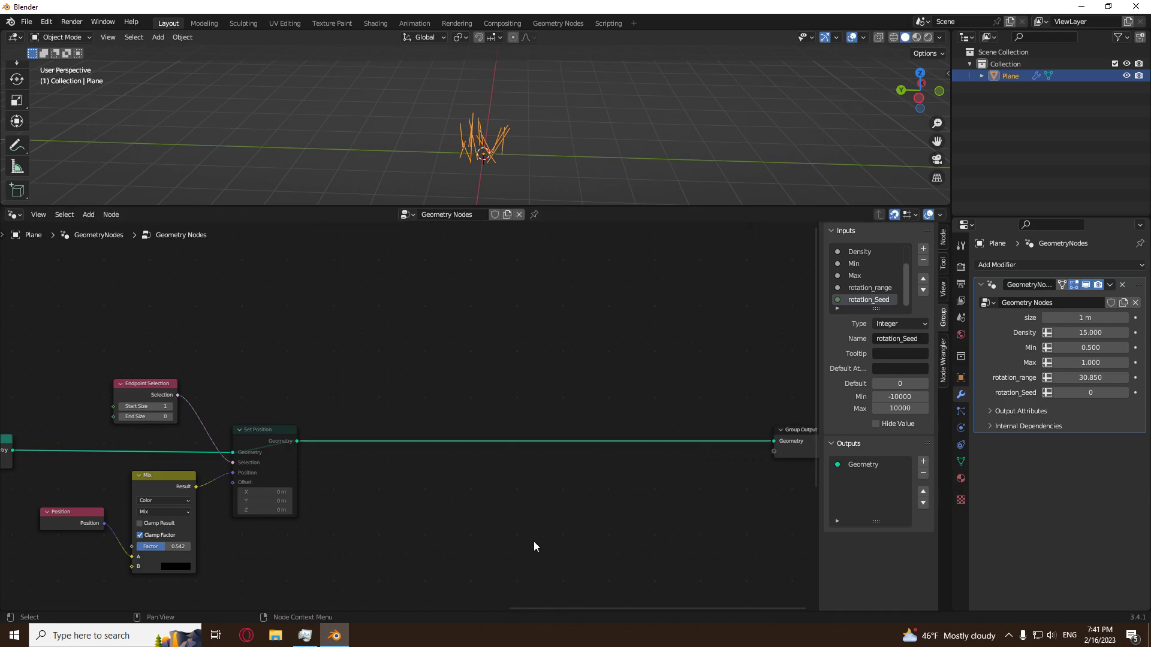
scroll(479, 485, down, 3)
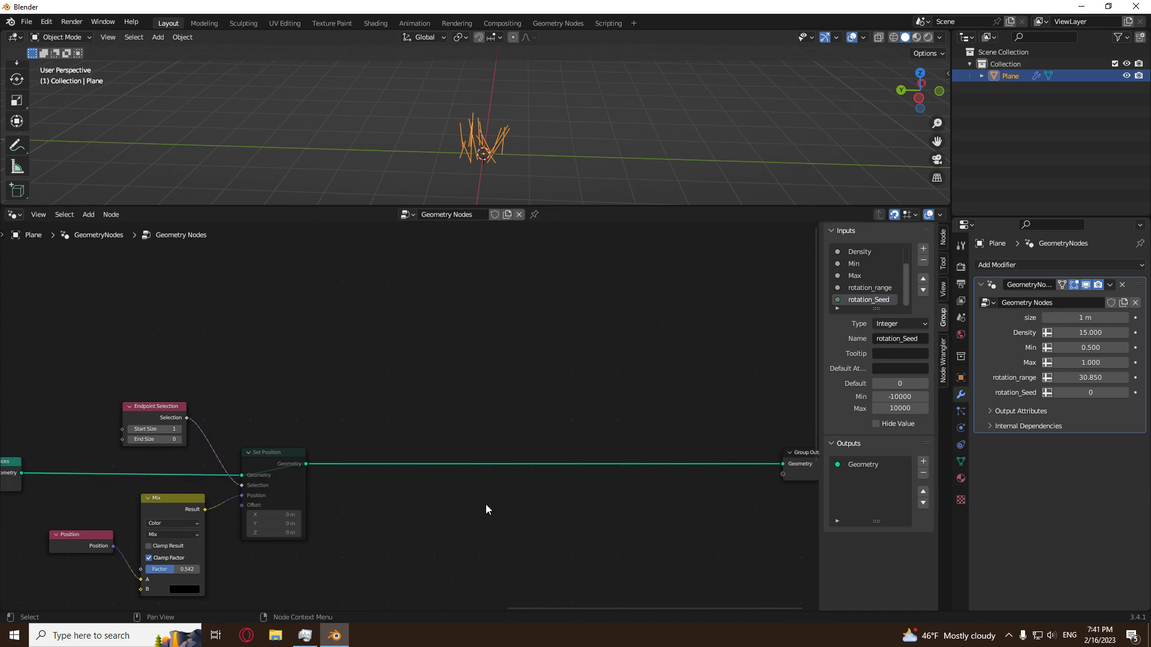
middle_drag(596, 93, 475, 116)
scroll(486, 138, up, 4)
middle_drag(508, 168, 534, 154)
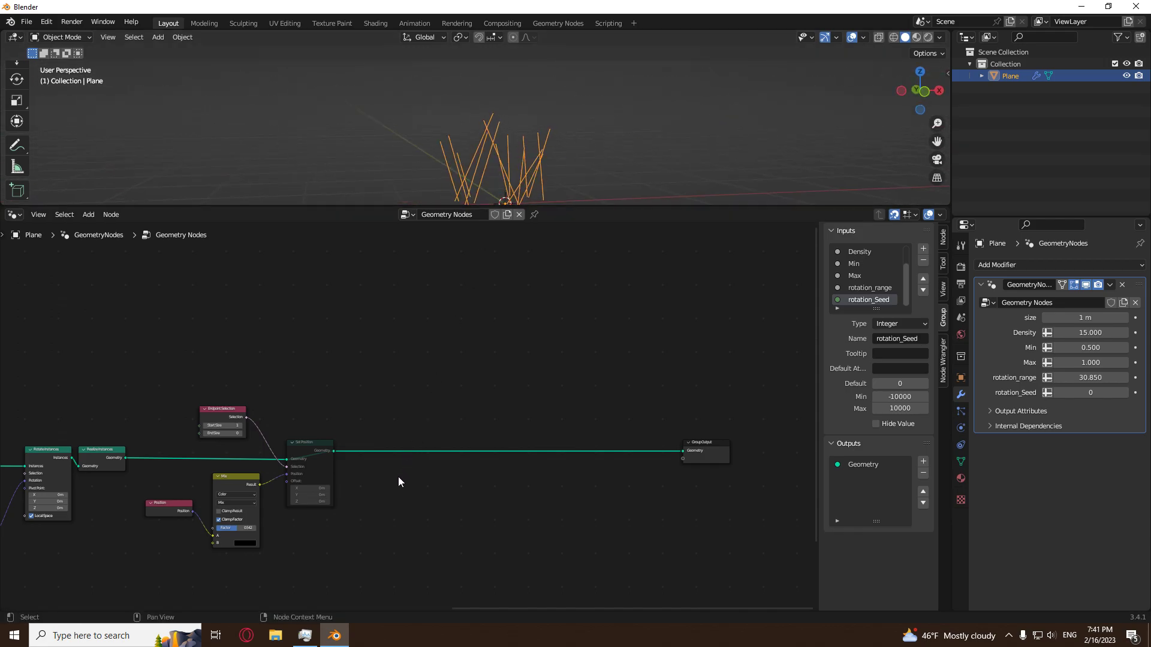
Duplicate Set Position, insert the copy before Group Output, and unmute the copy.
click(305, 446)
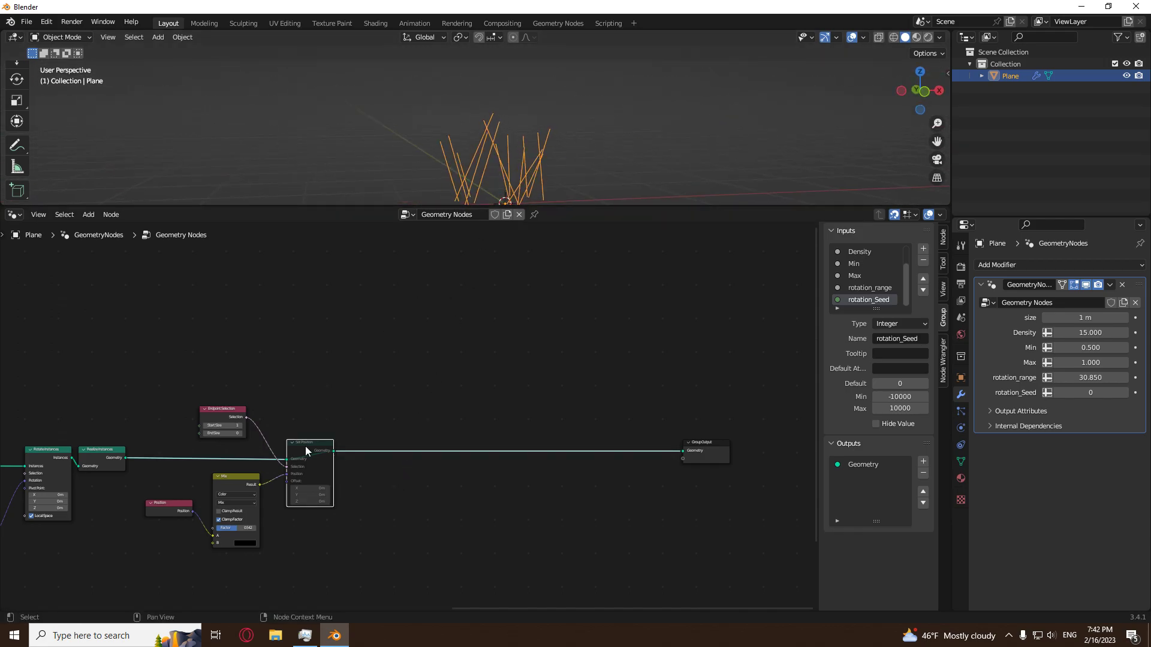
key(shift+d)
click(521, 443)
scroll(456, 474, up, 3)
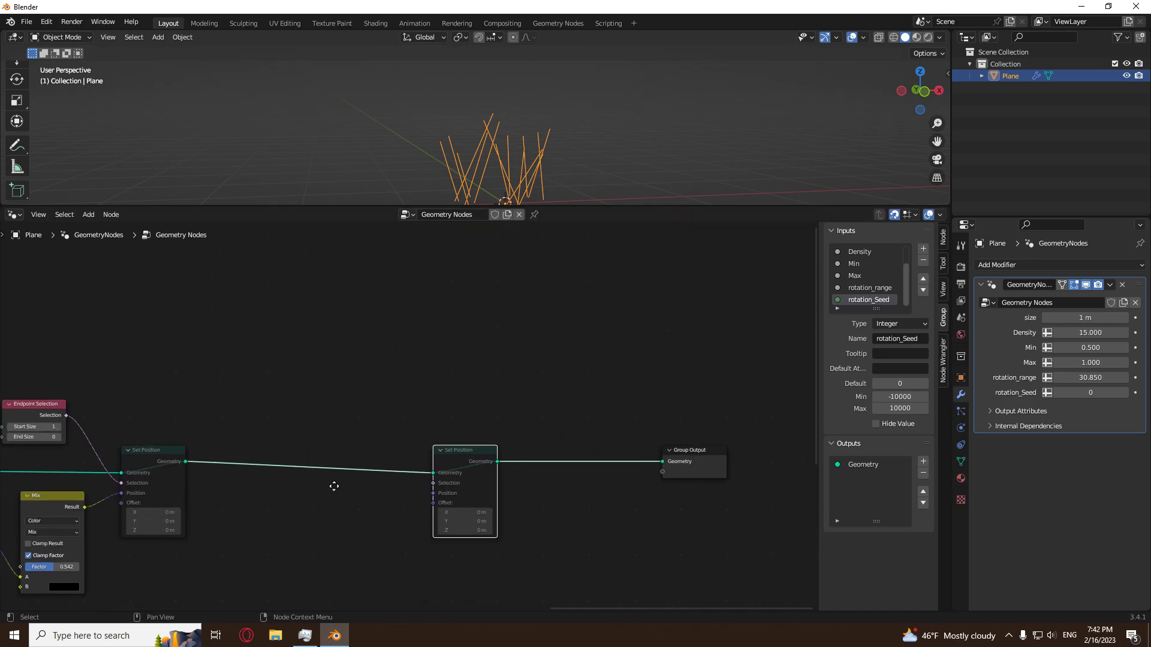
key(m)
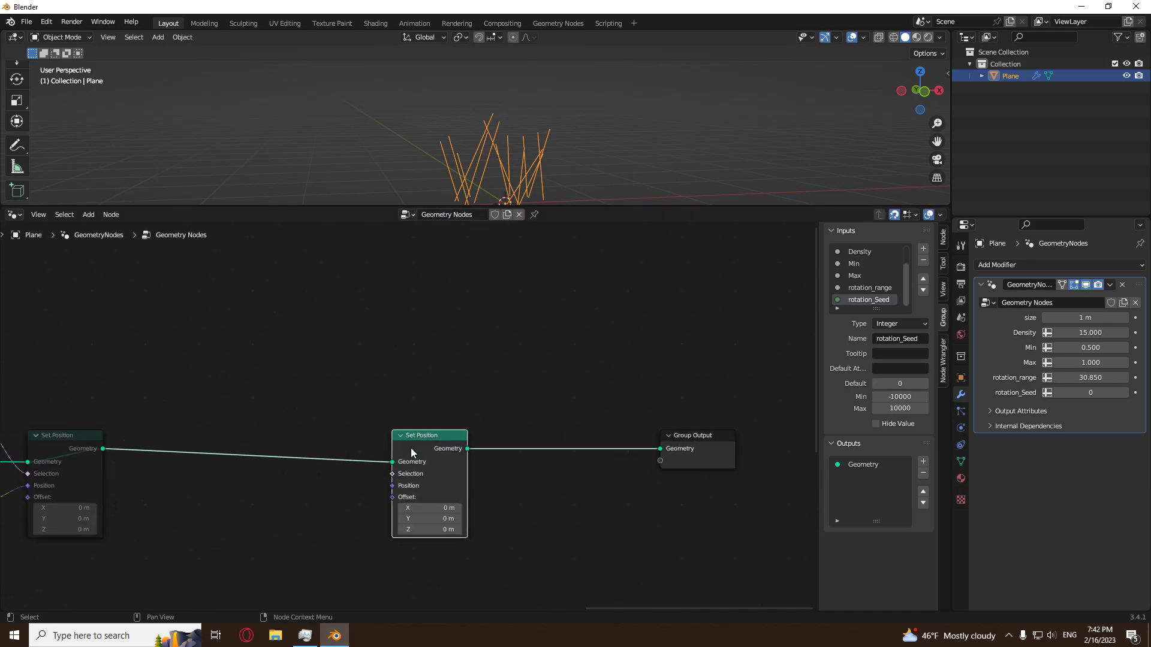
Add a Noise Texture node and connect its Color to the second Set Position node's Offset.
middle_drag(569, 117, 564, 141)
scroll(476, 422, down, 4)
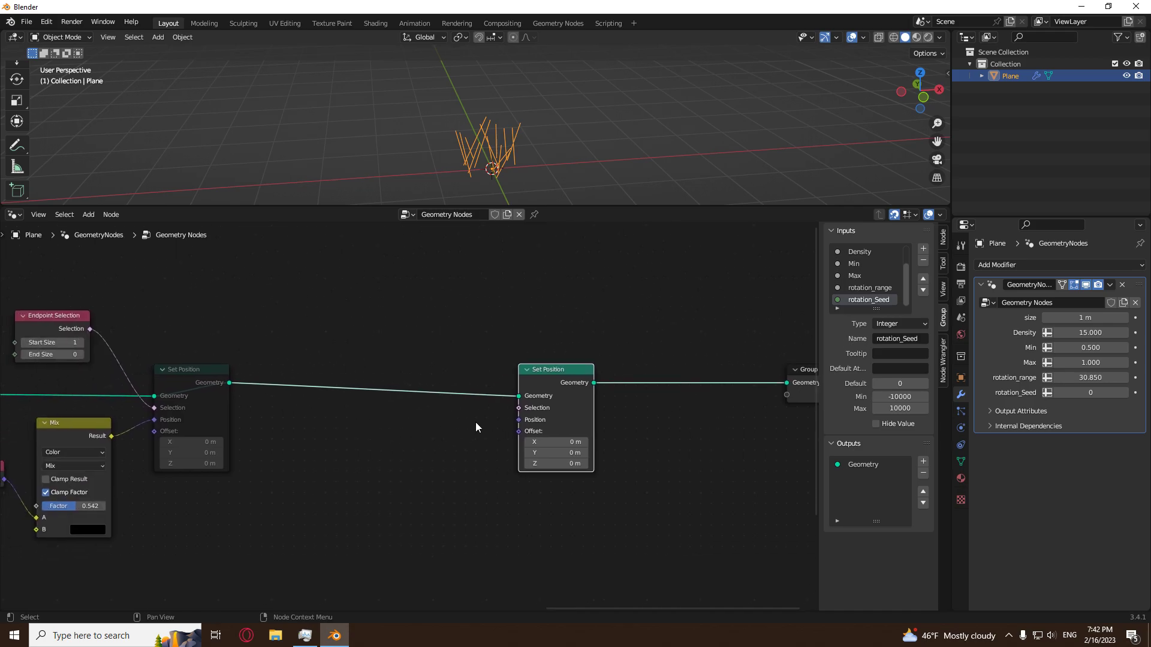
key(shift+a)
mouse_move(419, 430)
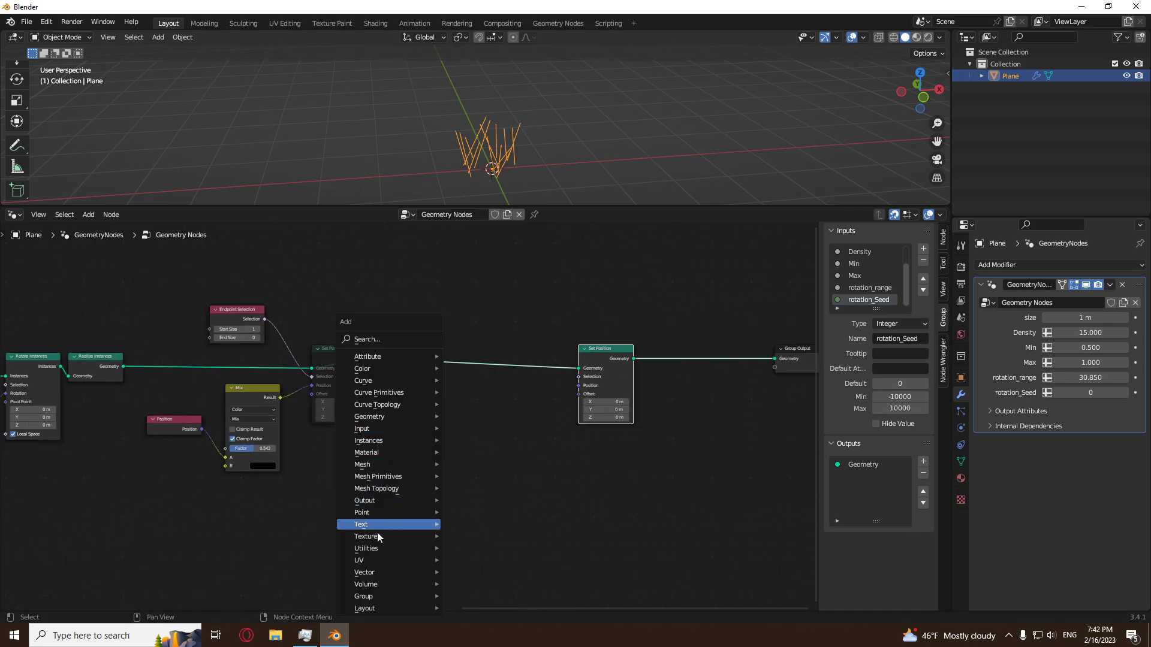
mouse_move(384, 536)
click(477, 500)
click(424, 430)
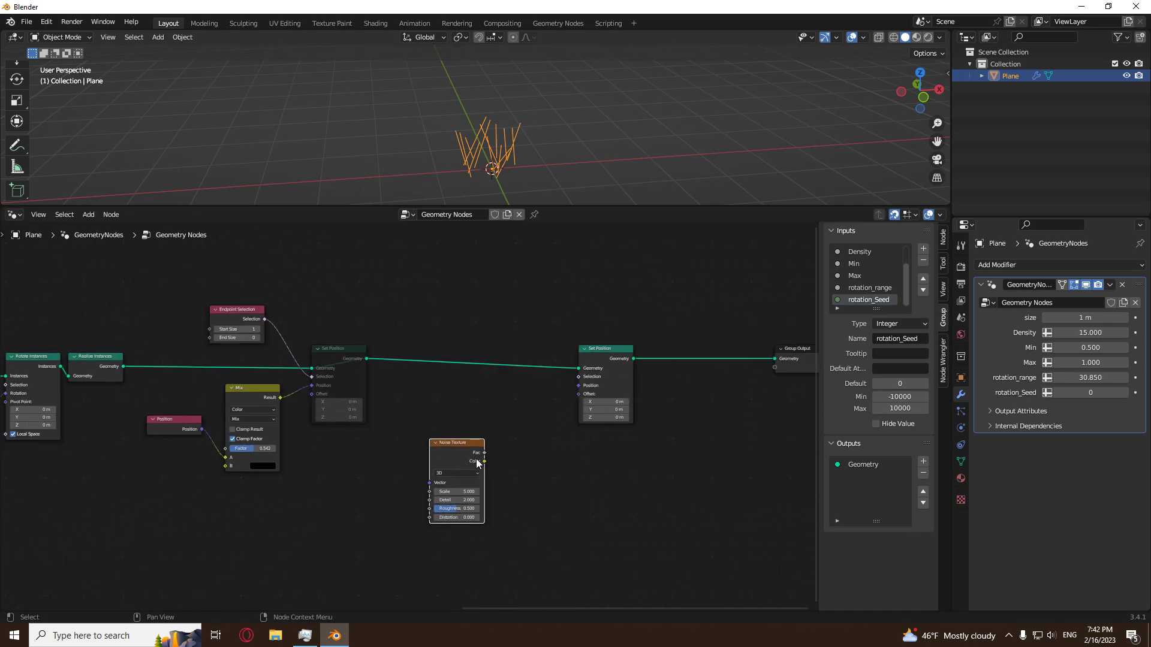
drag(484, 461, 578, 393)
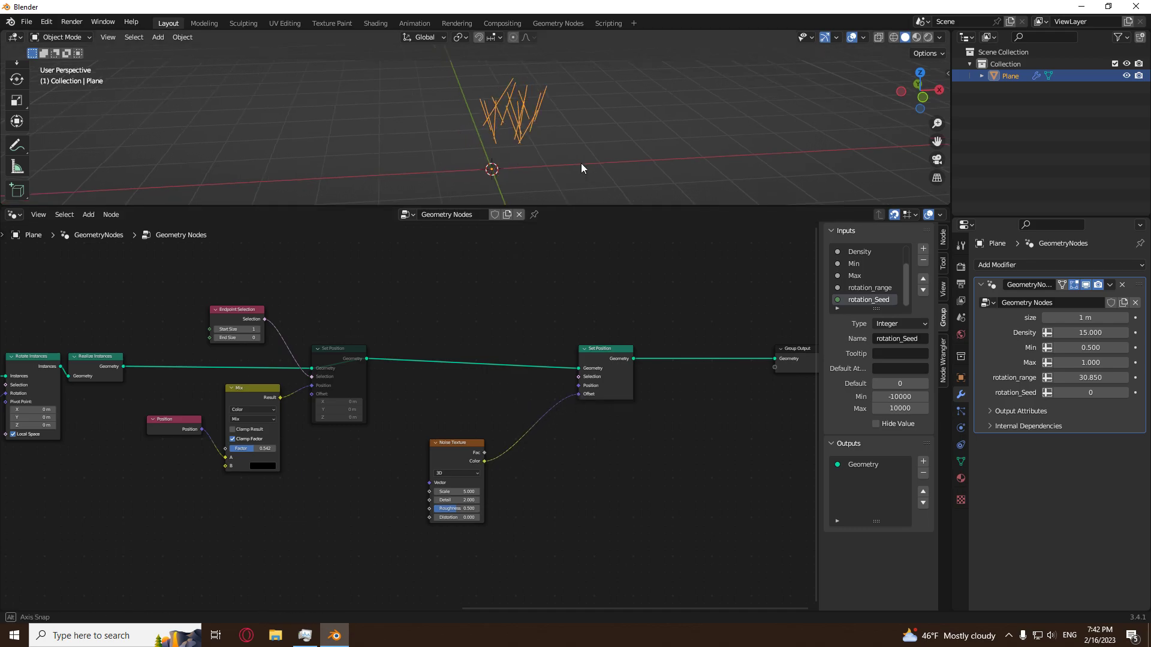
Move the Noise Texture node farther below the Set Position chain and set its Scale to 3.7.
middle_drag(586, 172, 479, 242)
drag(447, 443, 397, 519)
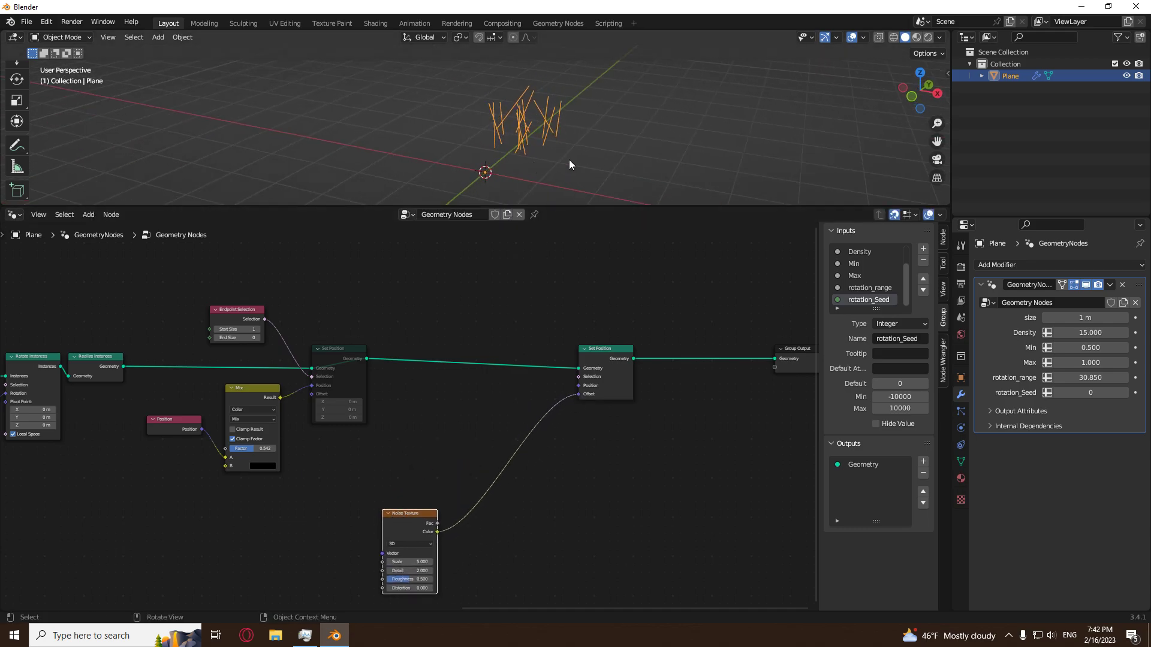
middle_drag(568, 170, 529, 157)
middle_drag(423, 580, 408, 534)
mouse_move(398, 515)
mouse_down()
mouse_move(365, 515)
mouse_move(398, 516)
mouse_up()
middle_drag(528, 170, 537, 140)
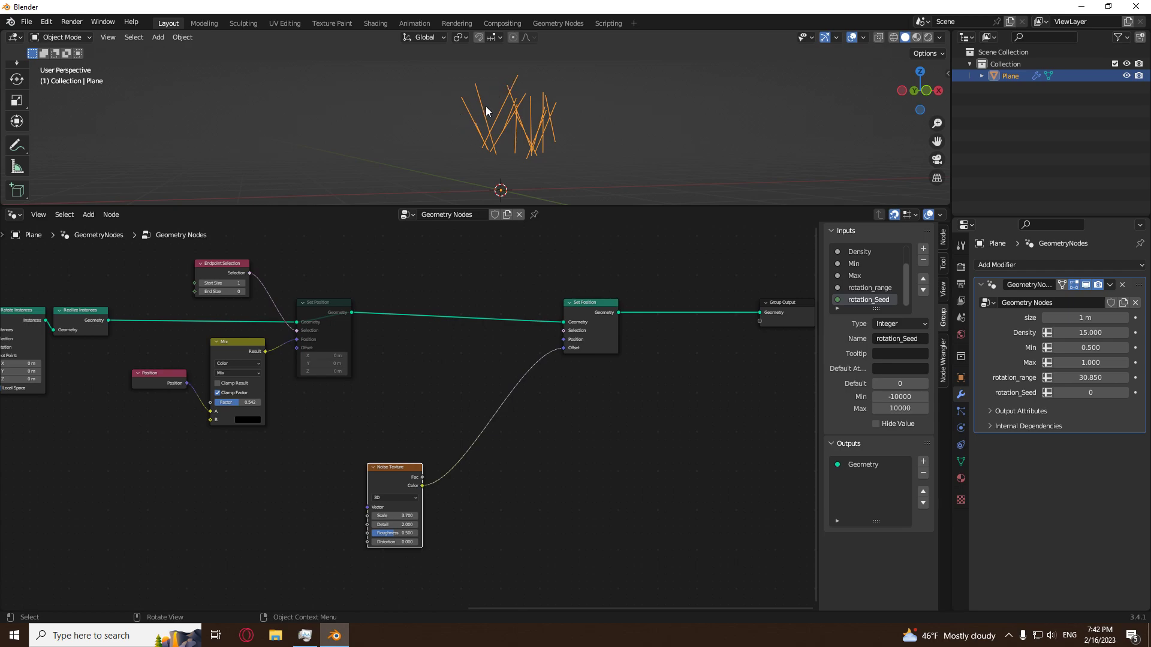
Insert a Resample Curve node between the two Set Position nodes with a Count of 5.
scroll(407, 458, up, 3)
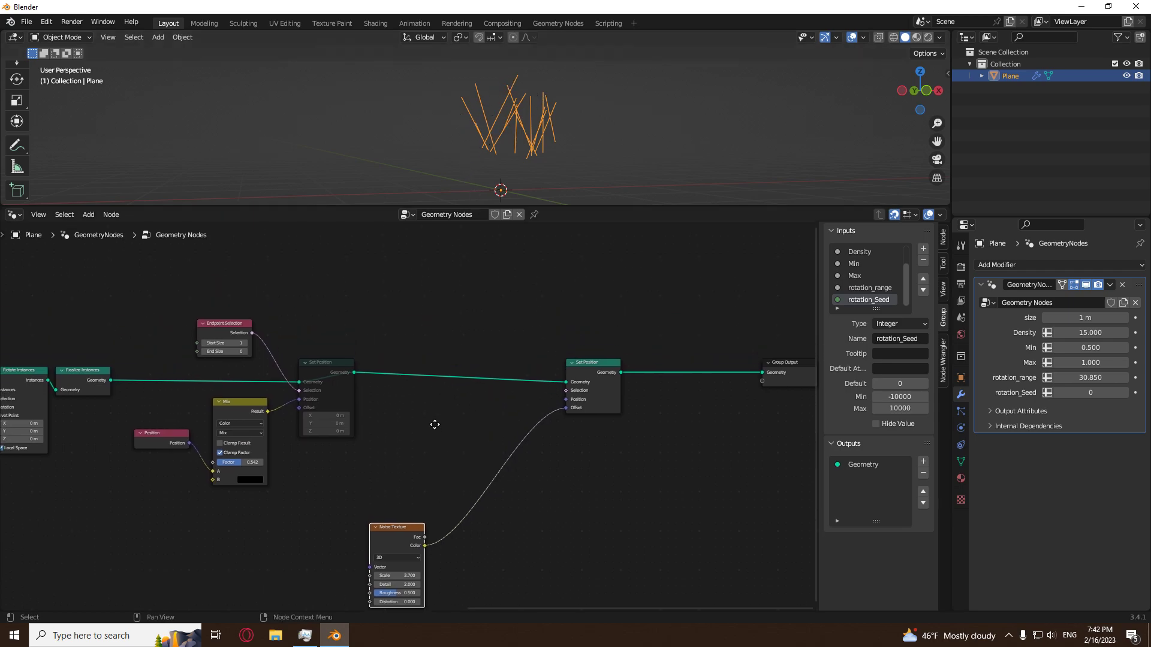
key(shift+a)
mouse_move(390, 308)
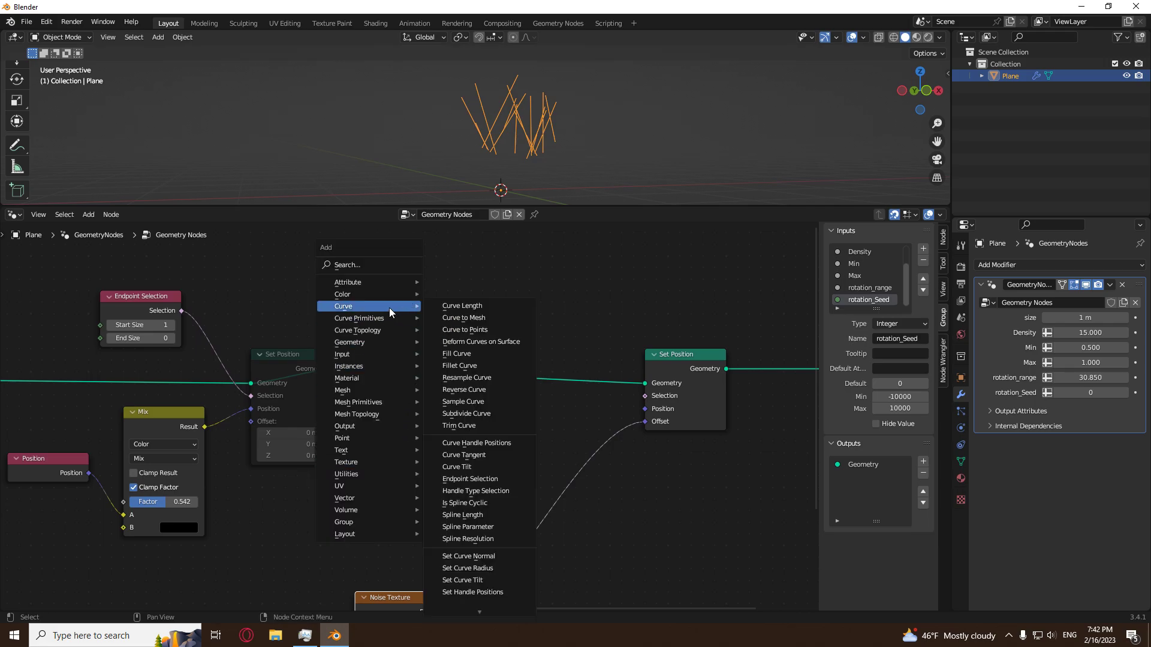
click(467, 378)
click(431, 355)
click(427, 423)
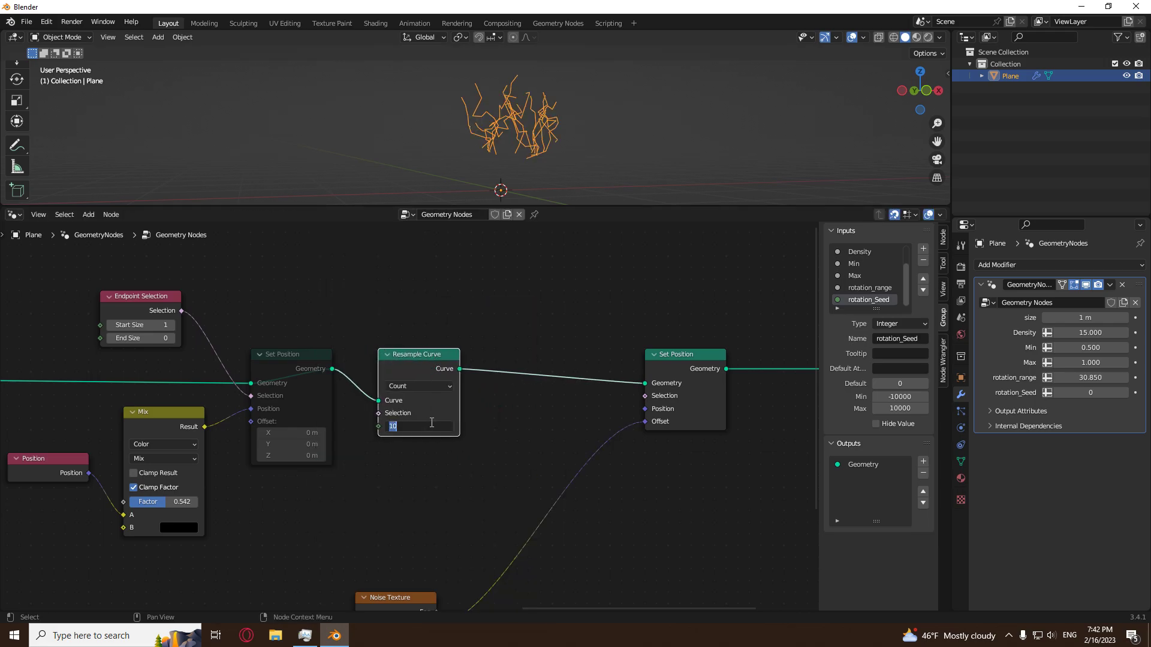
text(5)
key(Return)
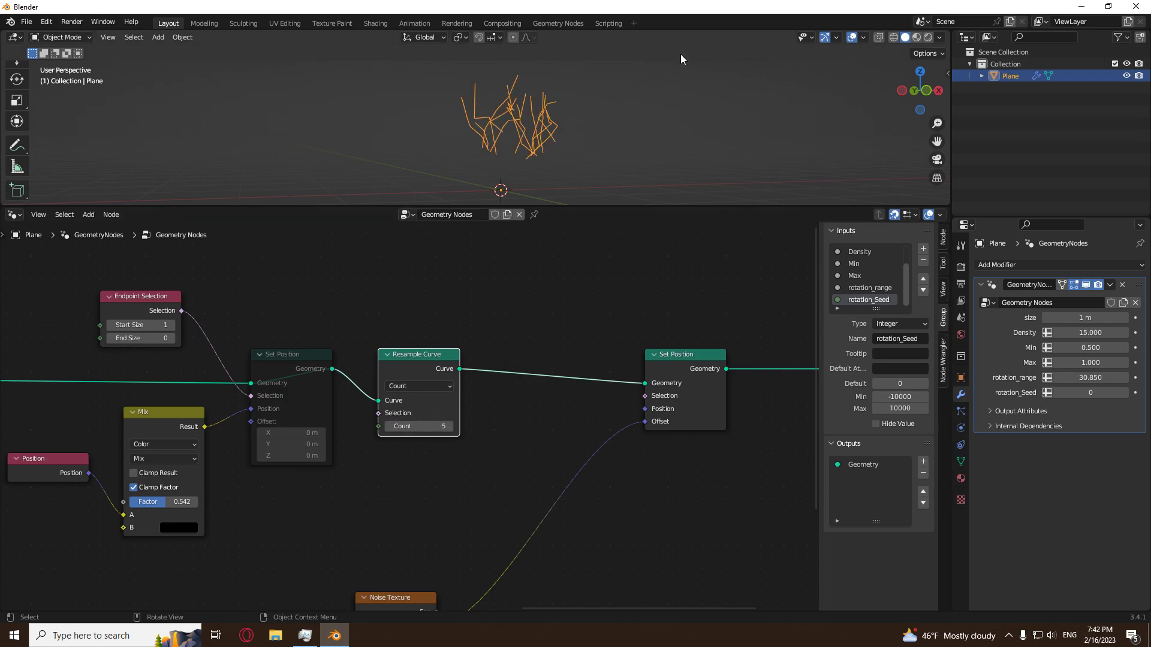
middle_drag(678, 55, 628, 92)
scroll(411, 527, down, 3)
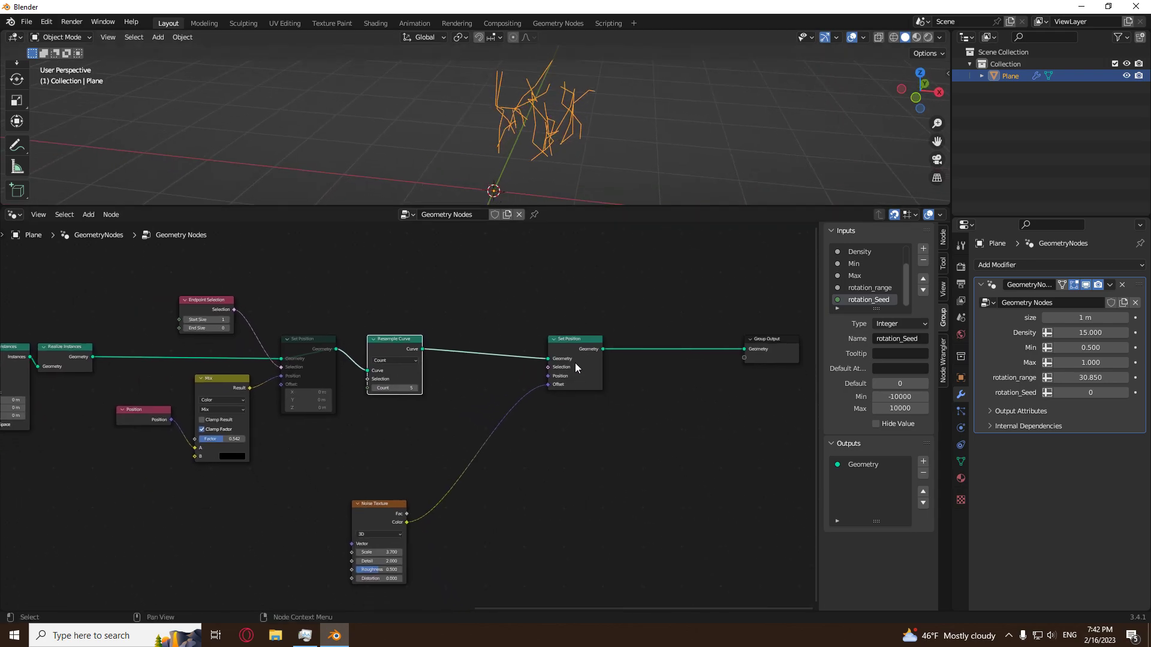
middle_drag(594, 204, 591, 164)
Insert a Vector Math Add node between Noise Texture and Set Position, adding -0.5 on all three axes.
scroll(511, 466, up, 3)
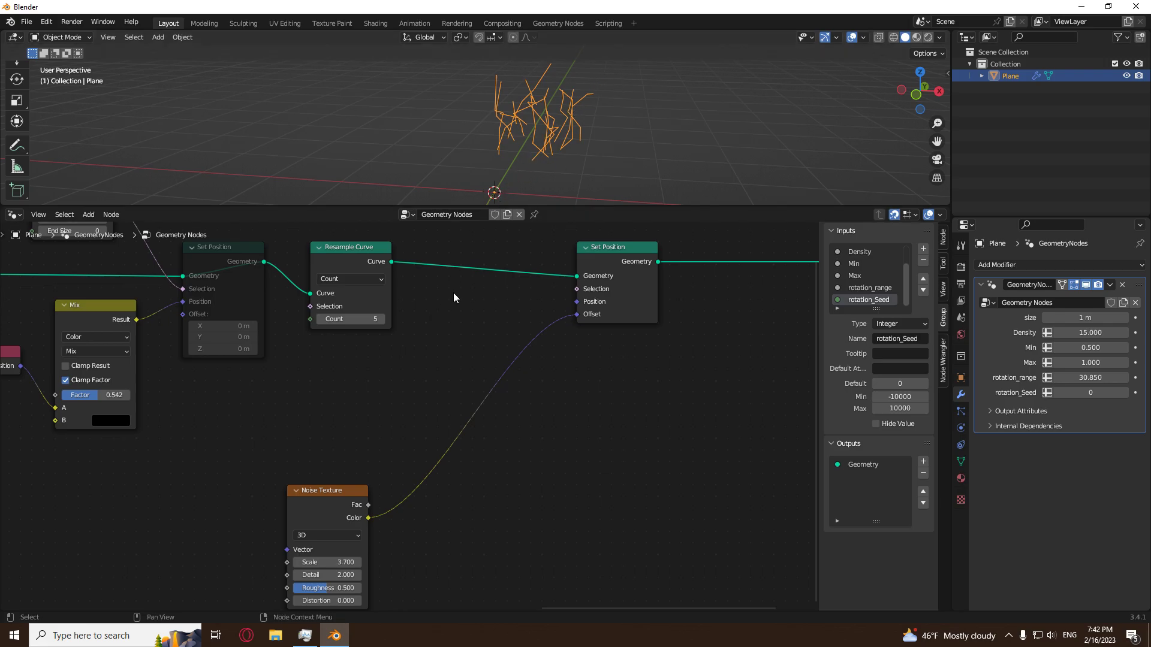
key(shift+a)
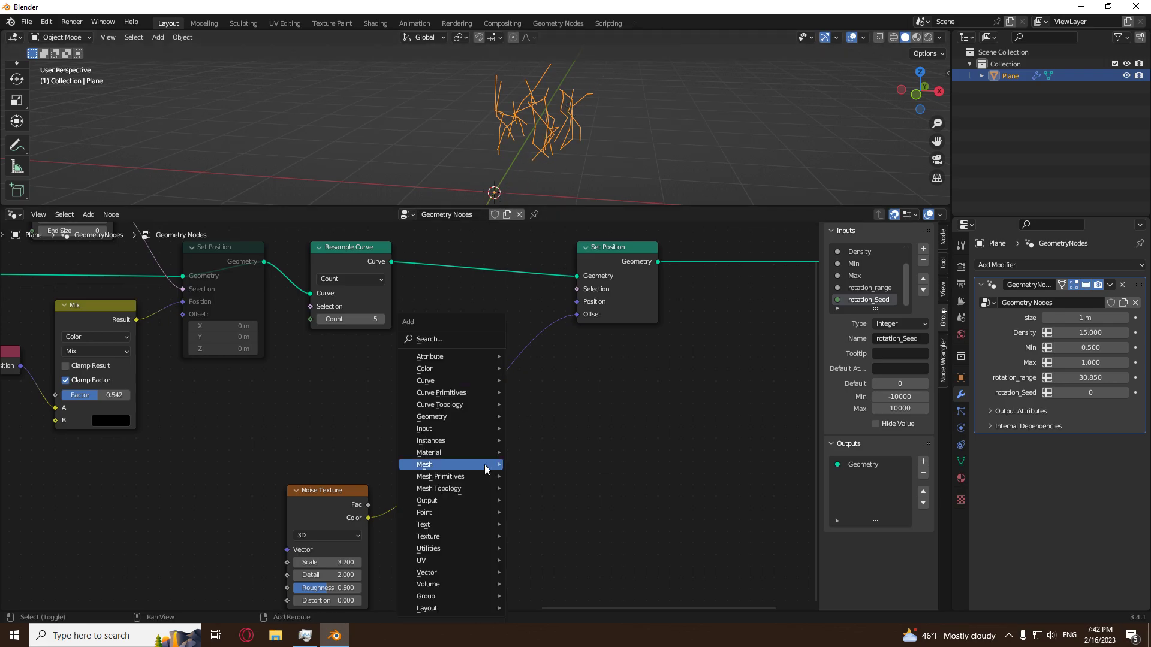
mouse_move(464, 547)
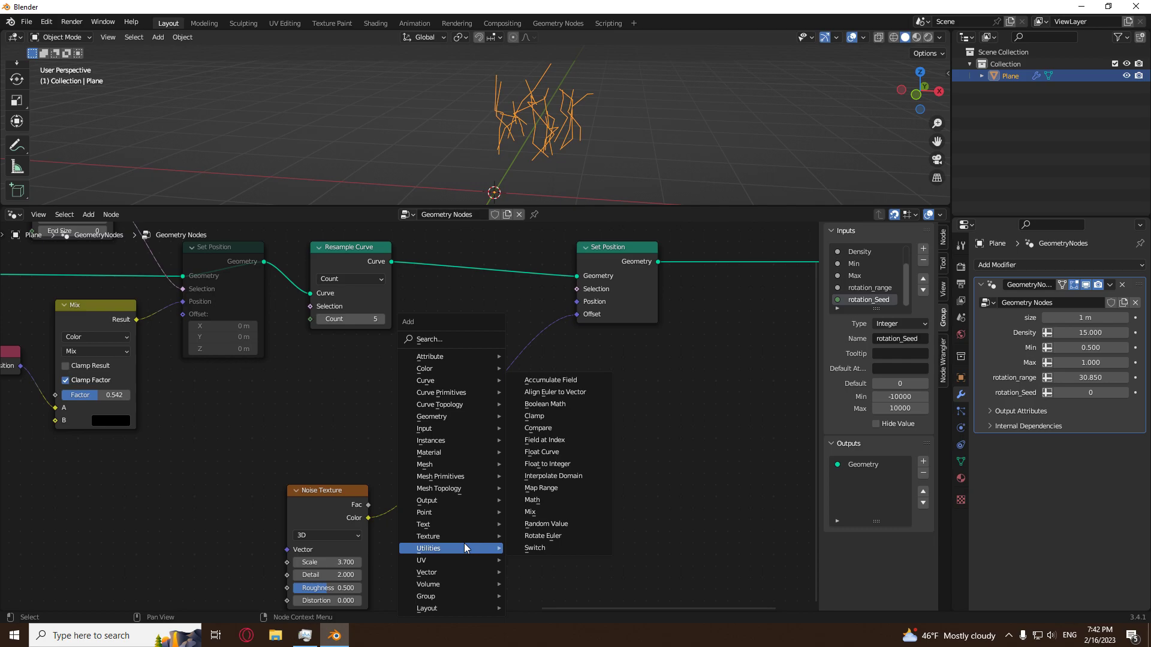
mouse_move(458, 572)
click(552, 560)
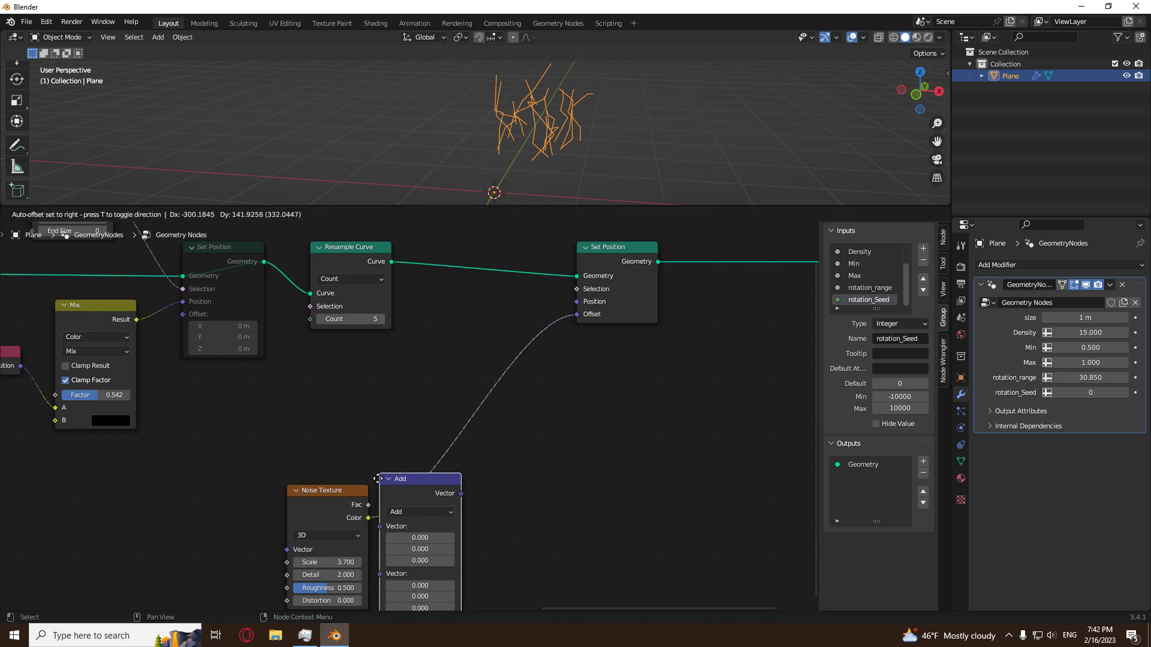
click(453, 542)
click(467, 543)
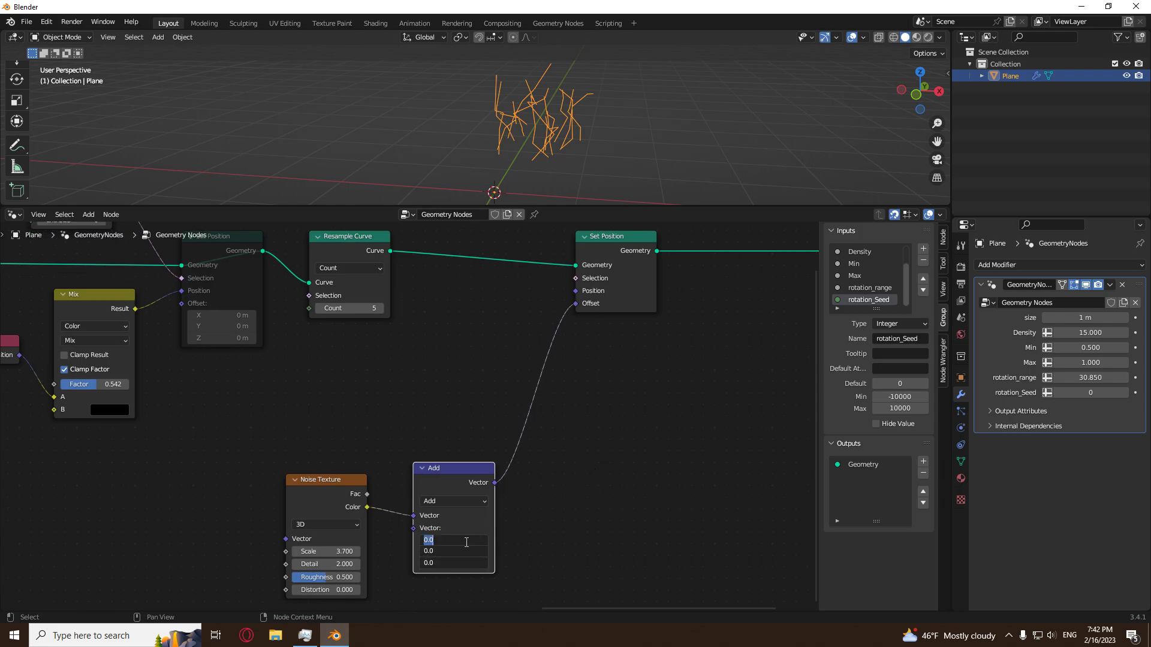
text(-.5)
key(Return)
middle_drag(564, 144, 551, 198)
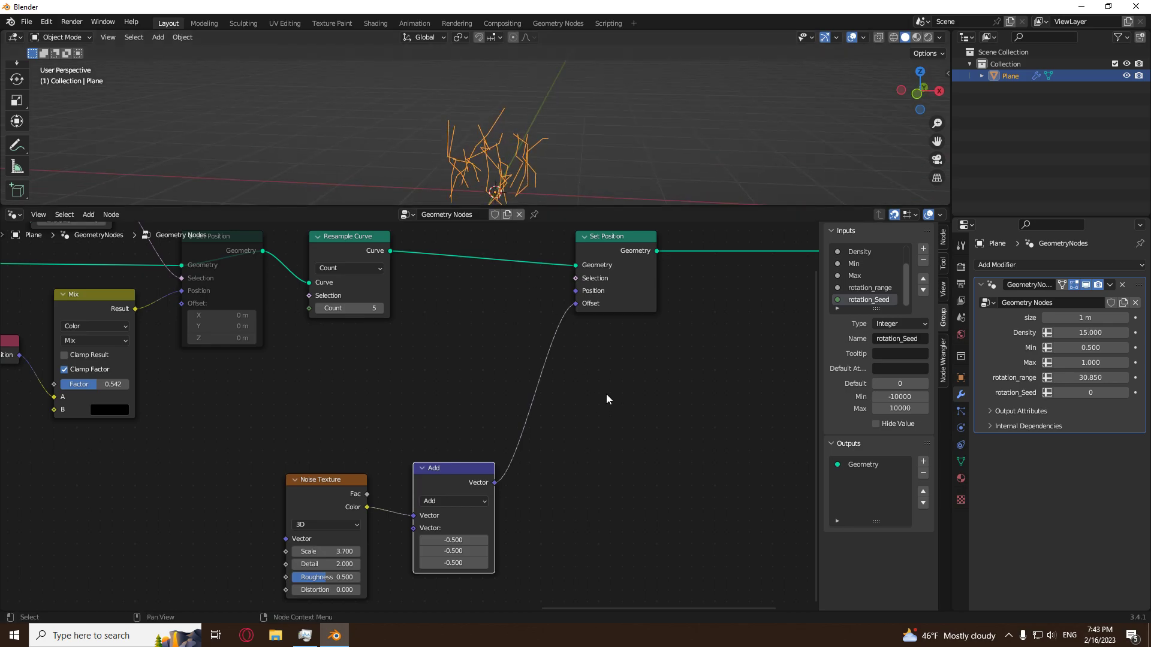
Duplicate the Add node after itself, switch the copy to the Scale operation, and set its Scale to 0.51.
middle_drag(606, 394, 533, 484)
drag(546, 350, 616, 362)
middle_drag(444, 548, 480, 423)
click(427, 449)
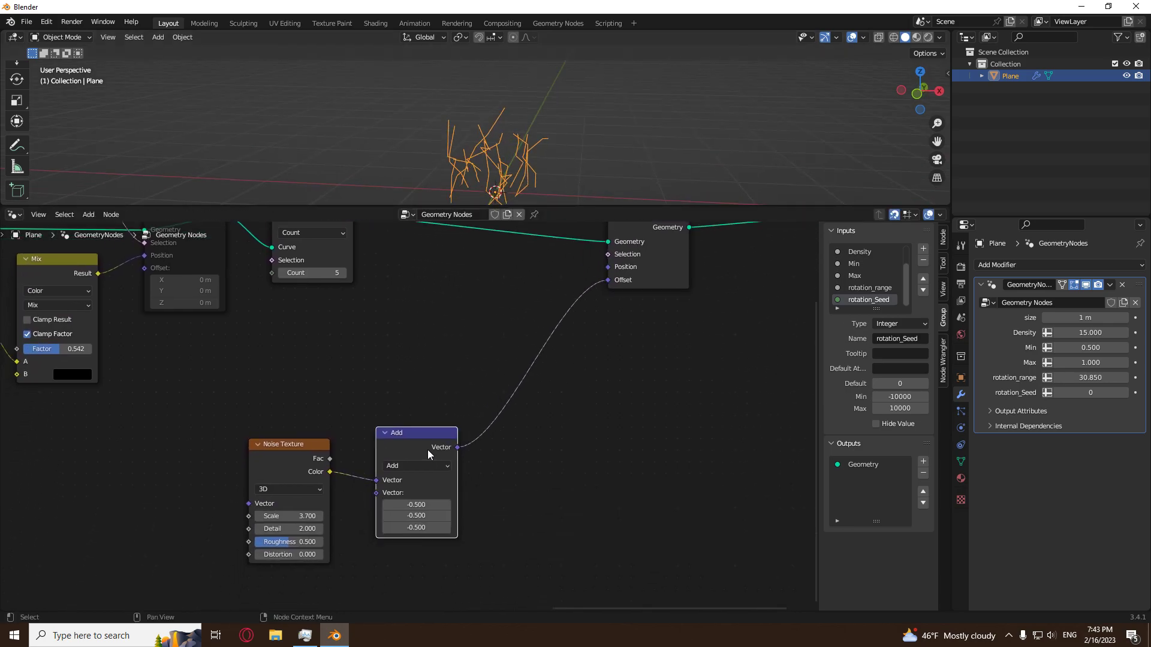
key(shift+d)
click(504, 437)
click(510, 465)
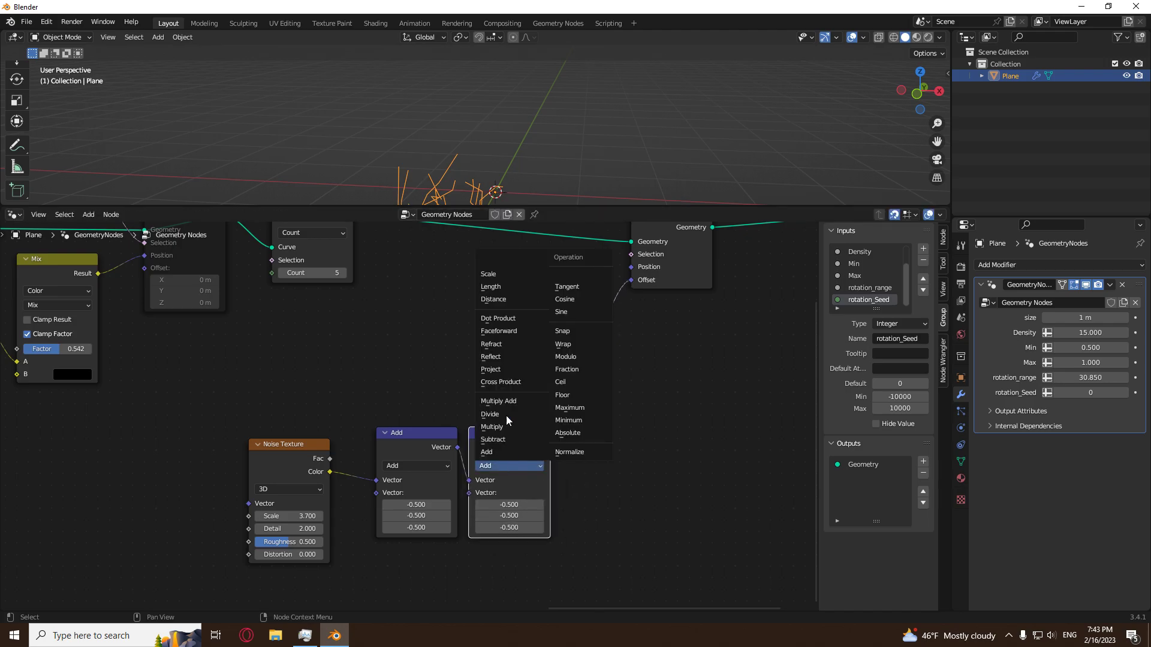
click(497, 275)
shift+drag(513, 493, 483, 492)
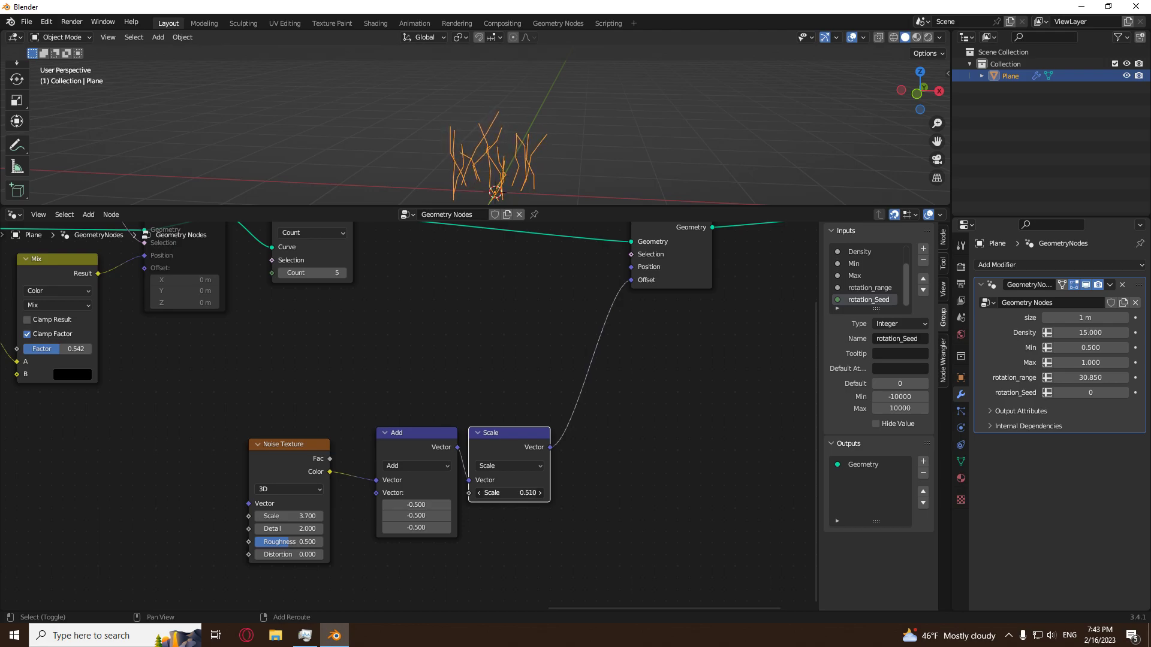
middle_drag(523, 179, 545, 168)
scroll(431, 340, down, 2)
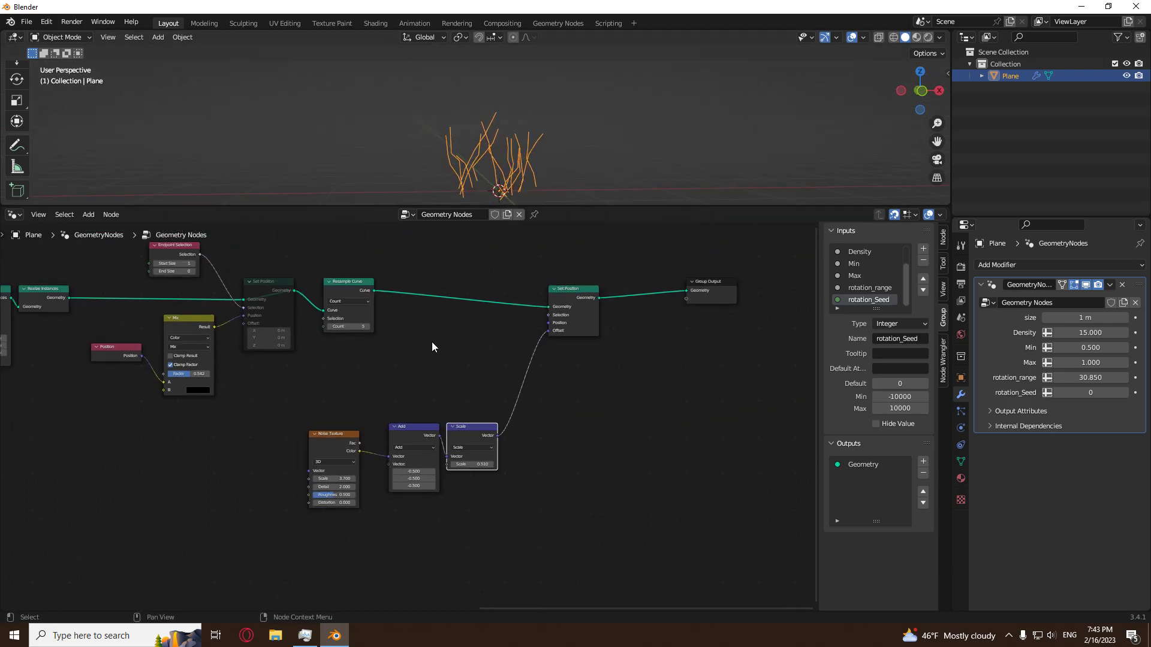
middle_drag(432, 340, 401, 444)
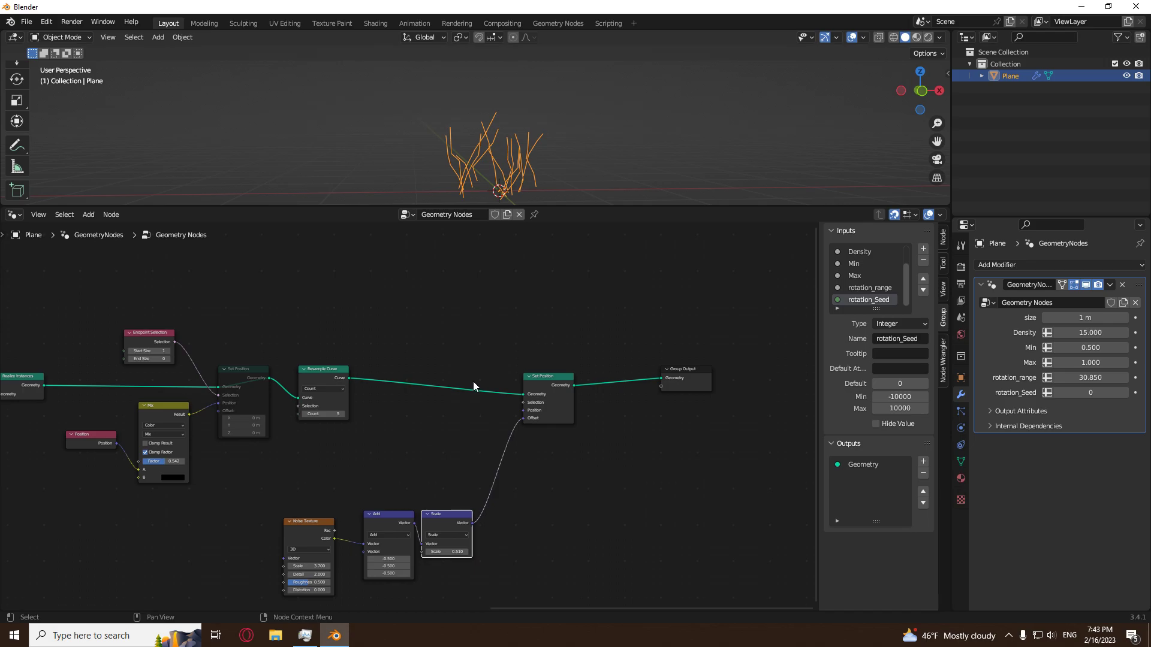
Raise the vector Scale node's value to 7.11 and examine the exaggerated noise on the lines.
middle_drag(594, 150, 519, 160)
drag(446, 551, 833, 552)
scroll(563, 110, down, 4)
middle_drag(563, 109, 519, 163)
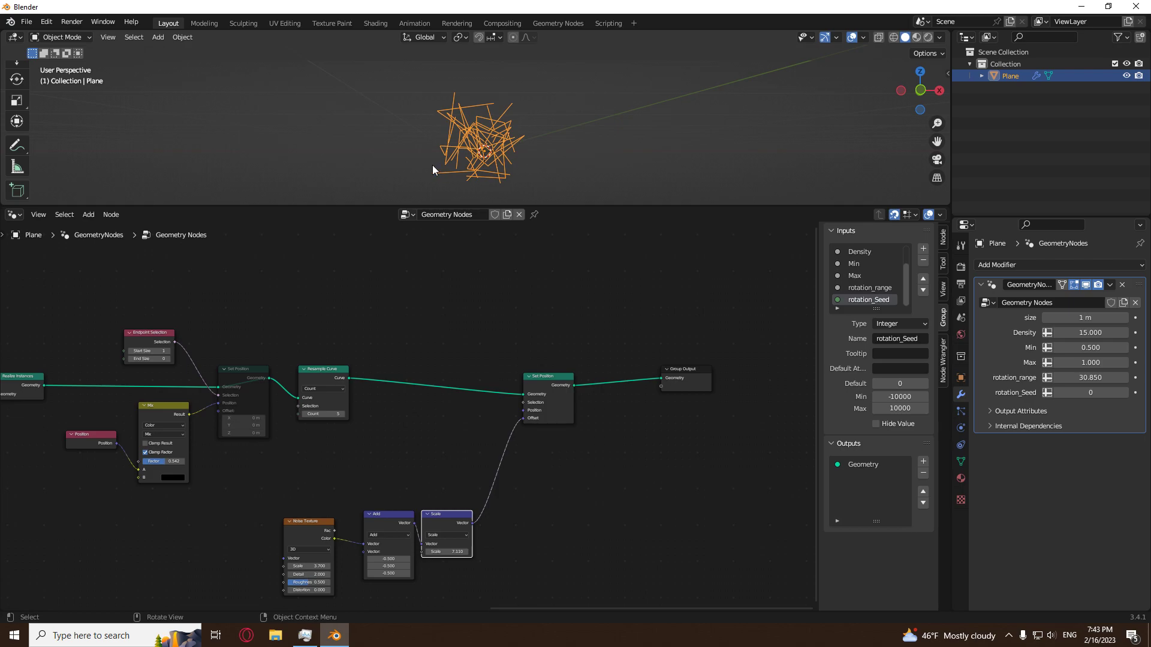
middle_drag(562, 128, 553, 151)
Move Group Output farther away, duplicate the Scale node after itself, and switch the copy to Multiply.
middle_drag(498, 477, 458, 465)
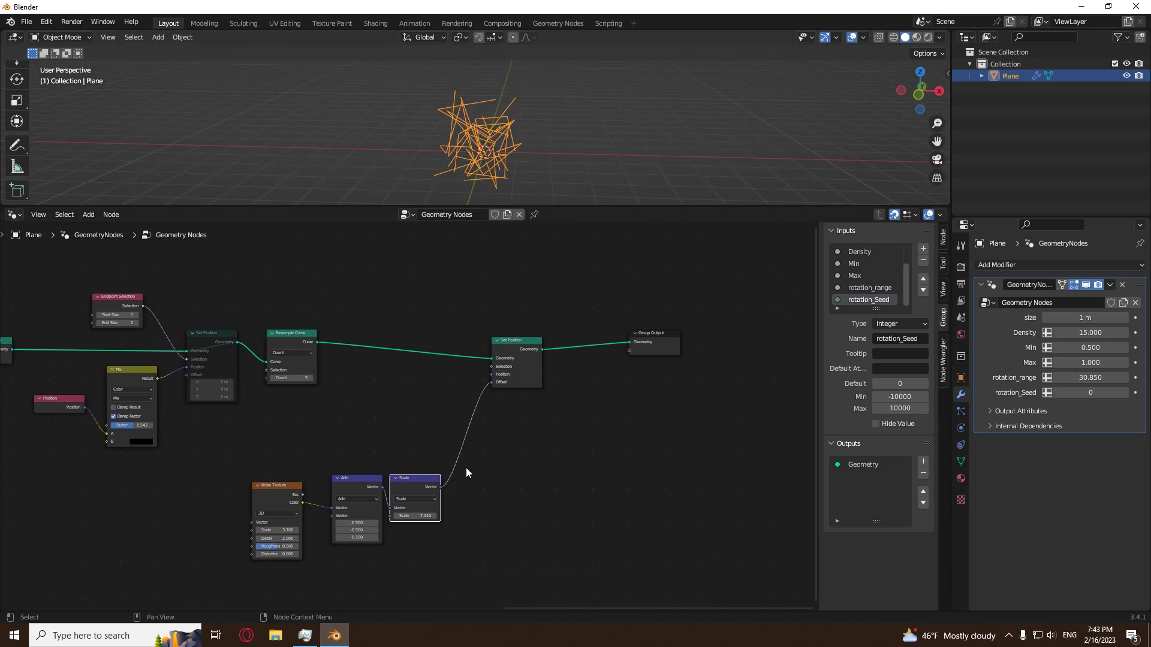
drag(649, 335, 787, 337)
scroll(458, 474, up, 2)
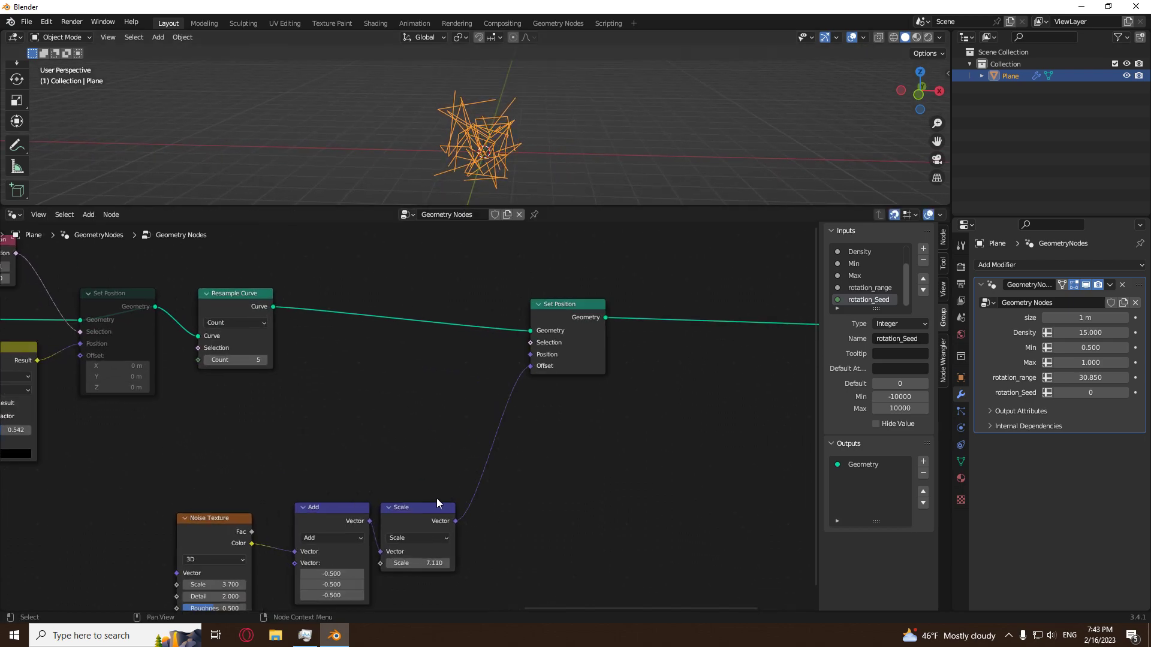
key(shift+d)
click(531, 462)
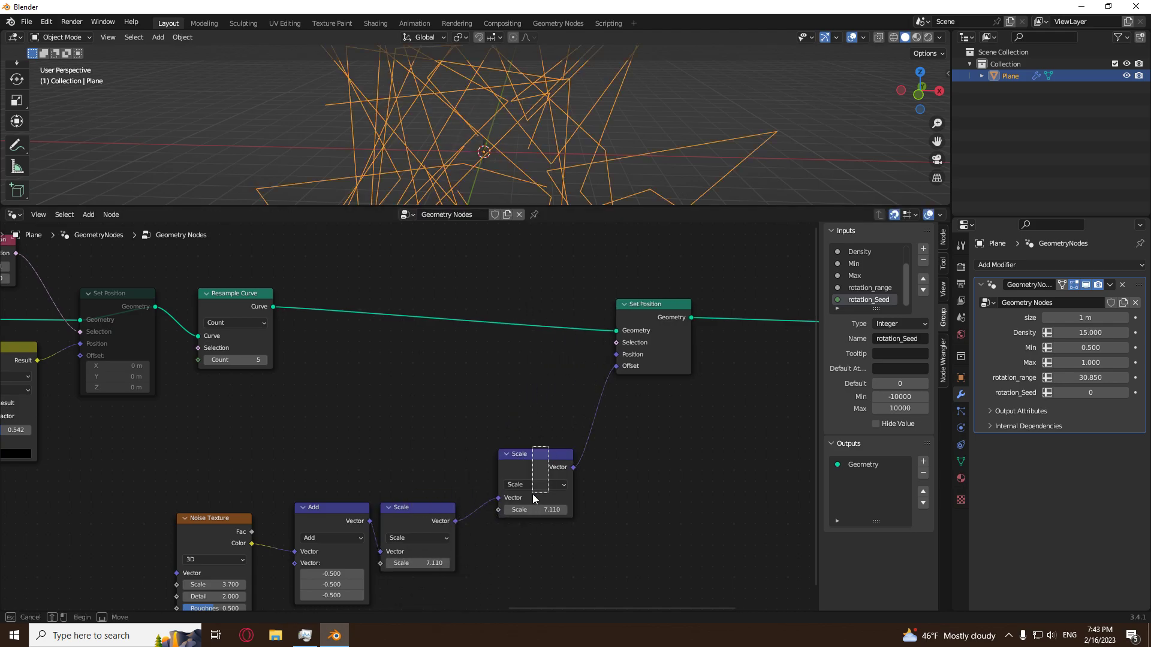
drag(531, 462, 499, 520)
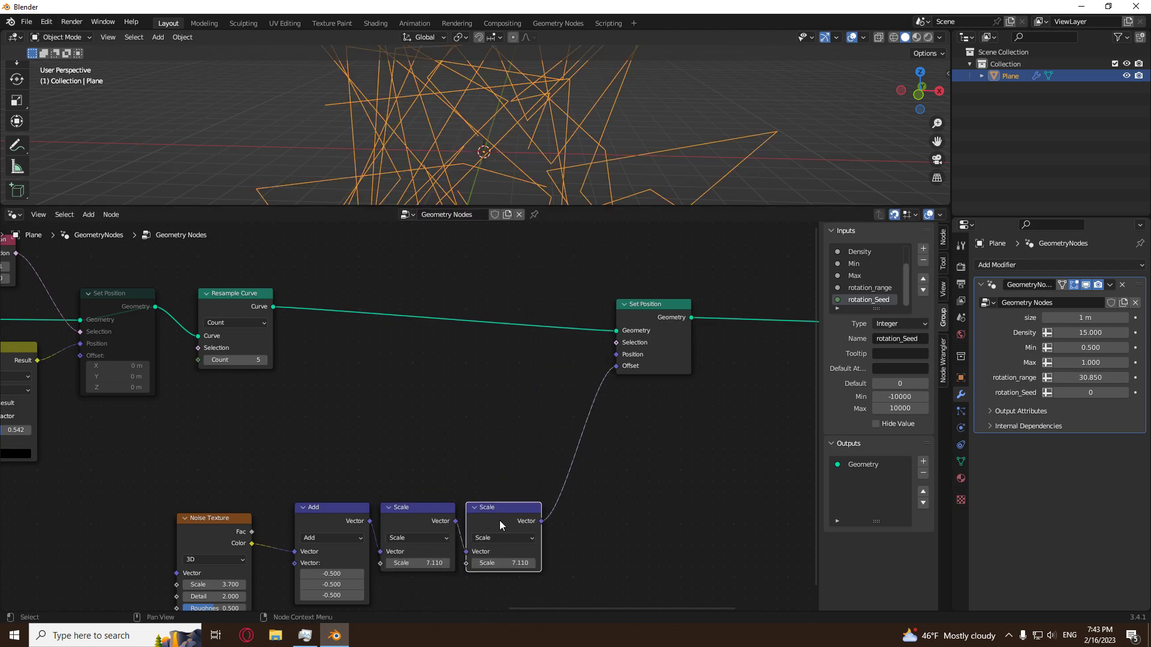
click(496, 538)
click(504, 498)
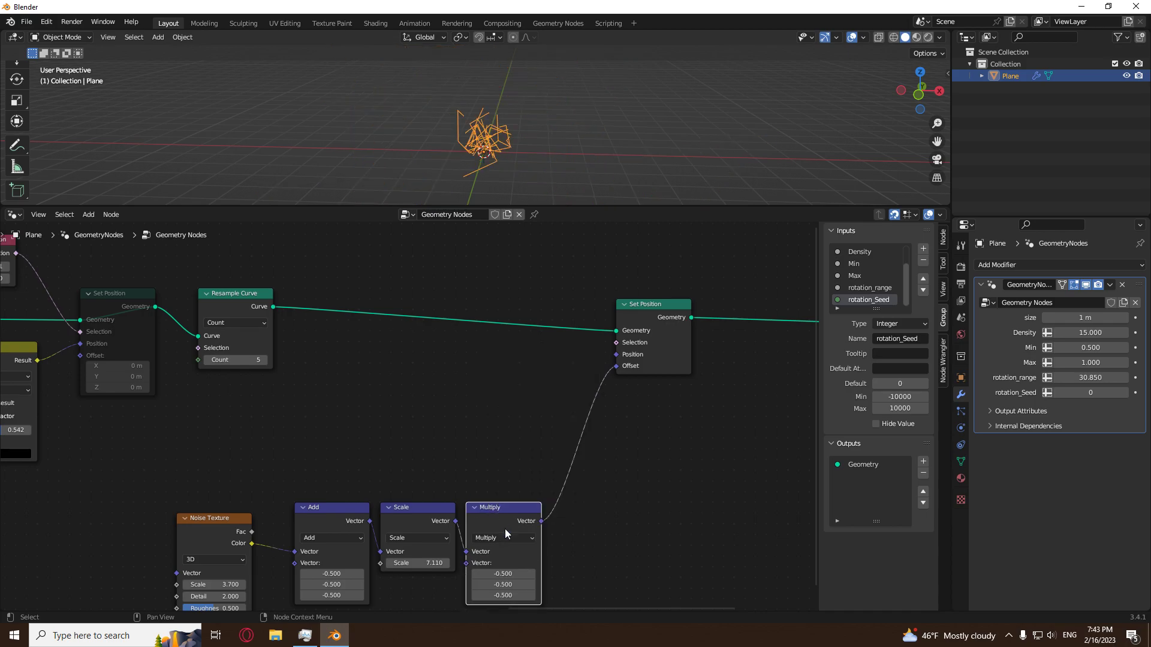
Set the Multiply node's vector to 1, 1, 0 to remove the noise offset along Z.
drag(513, 573, 513, 595)
text(1)
key(Return)
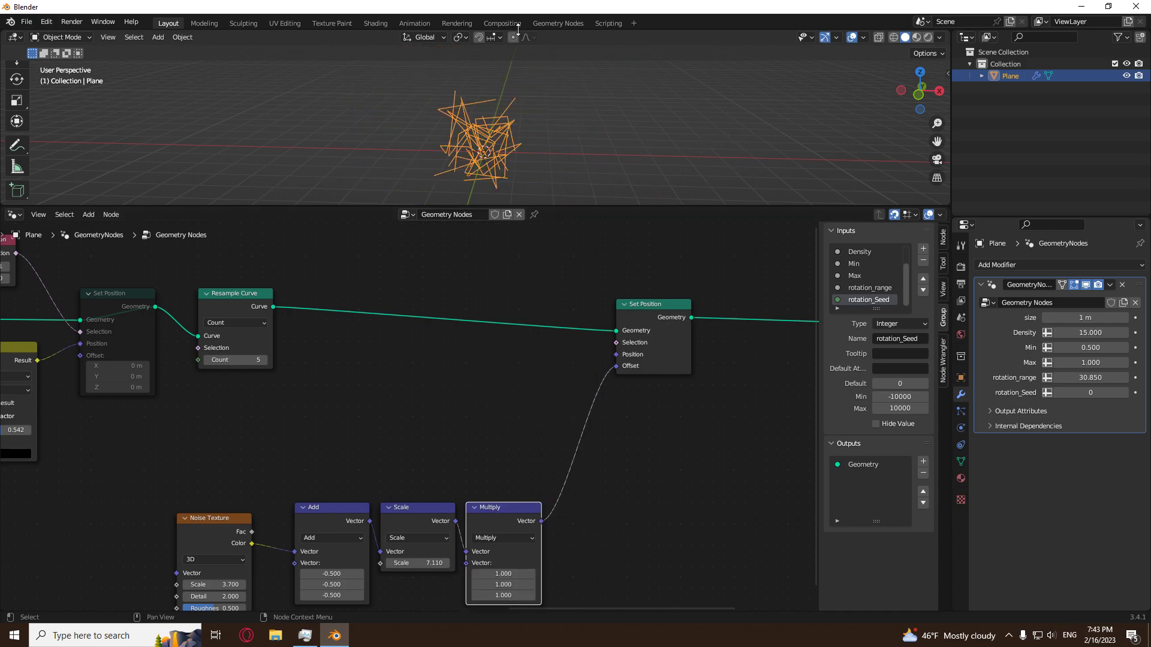
click(500, 598)
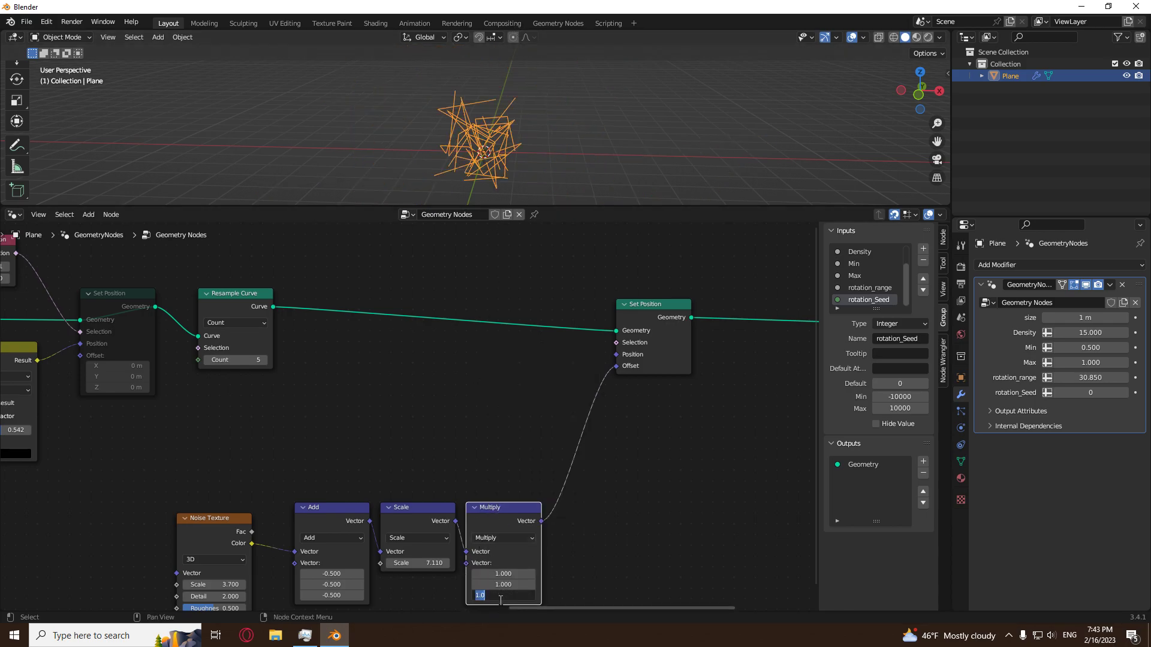
text(0)
key(Return)
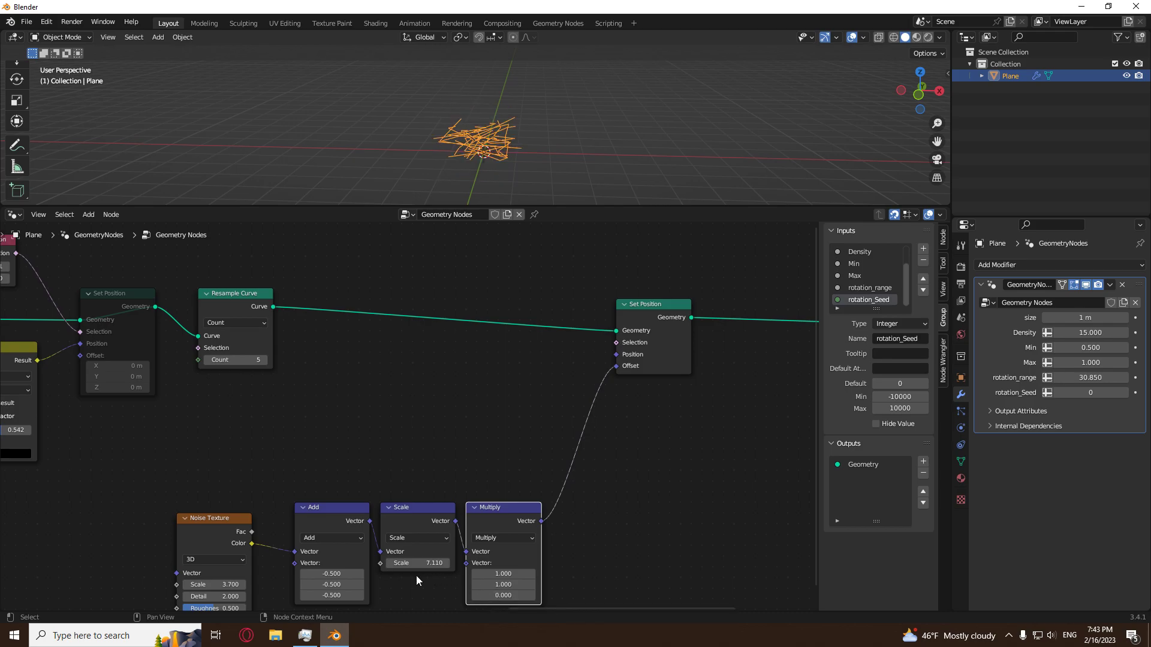
Lower the vector Scale node's value so the noise bends the lines only moderately.
mouse_move(415, 564)
mouse_down()
mouse_move(462, 557)
mouse_move(469, 531)
mouse_up()
key(ctrl+z)
drag(431, 564, 302, 564)
scroll(538, 76, up, 3)
middle_drag(537, 76, 516, 120)
mouse_move(412, 564)
mouse_down()
mouse_move(520, 564)
mouse_move(412, 564)
mouse_up()
Duplicate the Endpoint Selection node and connect the copy to the second Set Position node's Selection.
scroll(513, 418, down, 7)
middle_drag(363, 405, 398, 478)
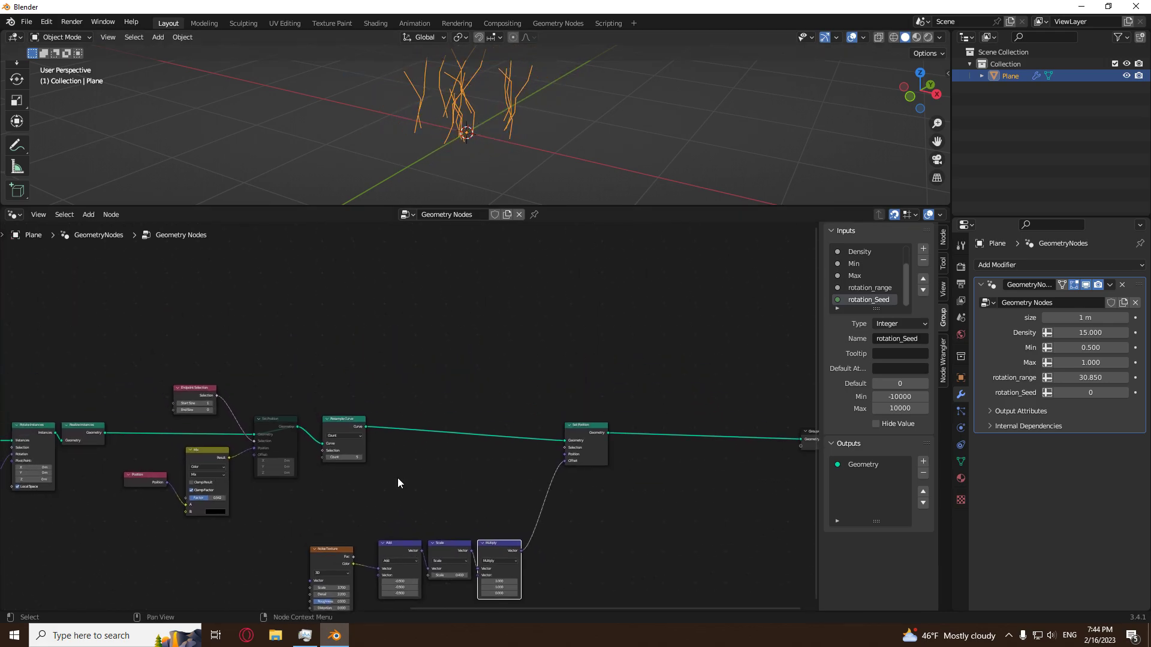
scroll(245, 407, up, 4)
key(shift+d)
click(459, 391)
scroll(539, 398, up, 2)
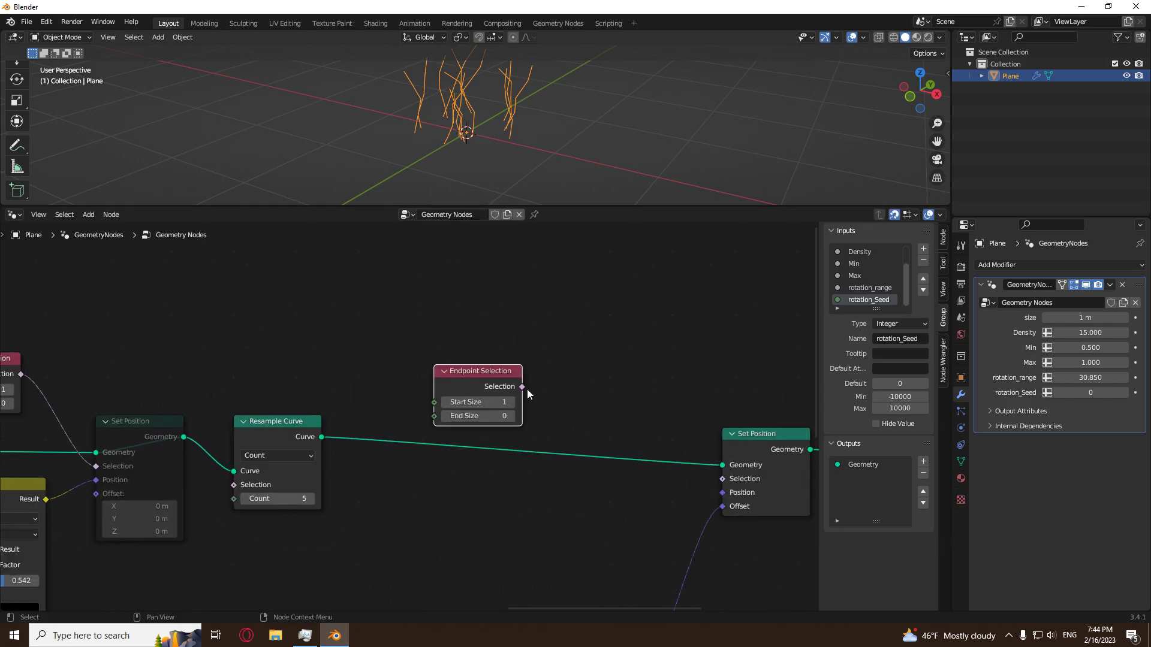
middle_drag(520, 386, 412, 370)
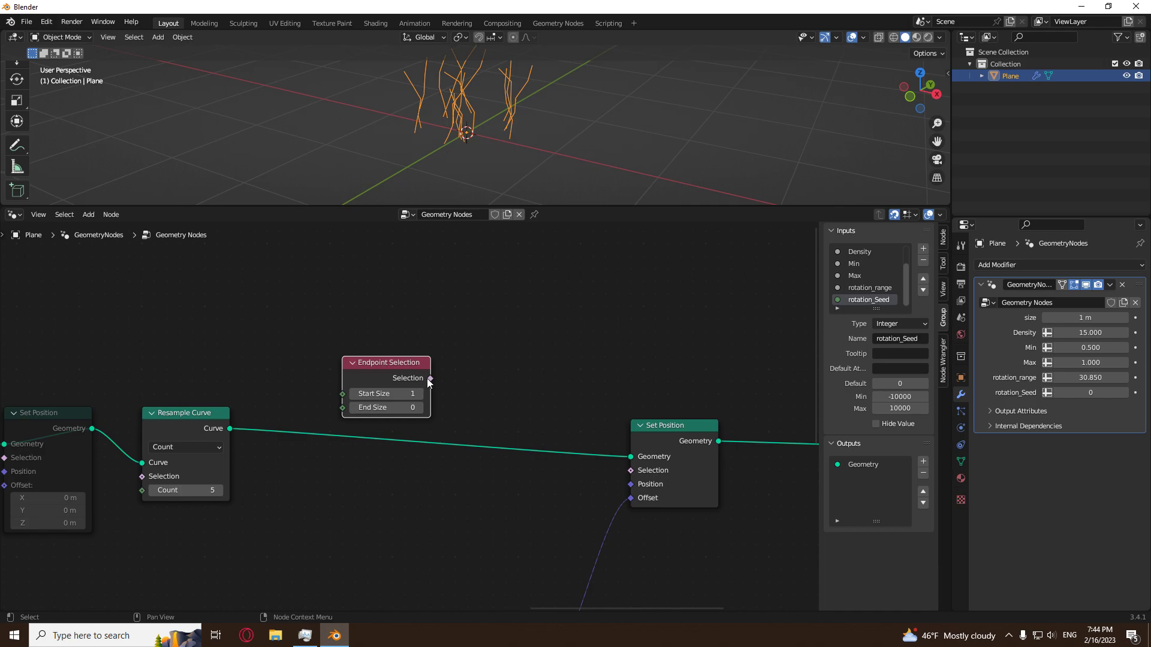
drag(430, 379, 631, 471)
Try a value of 19.51 on the vector Scale node to exaggerate the endpoint offset, and undo it.
middle_drag(502, 522, 497, 428)
middle_drag(459, 475, 473, 390)
drag(404, 549, 604, 486)
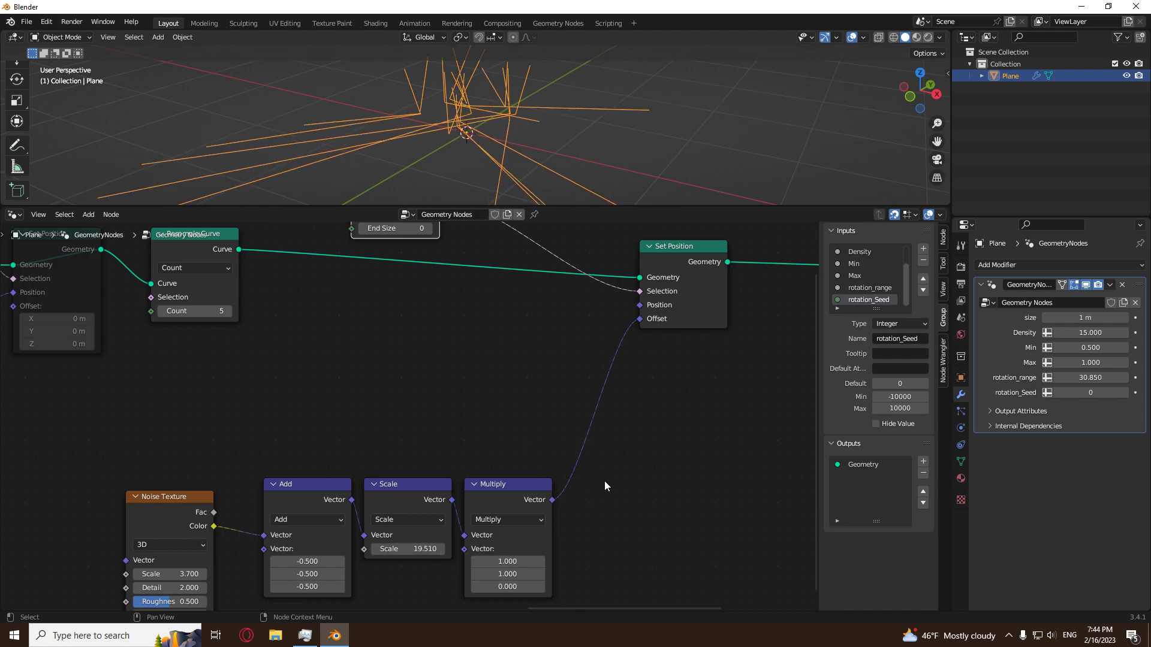
key(ctrl+z)
middle_drag(454, 391, 411, 483)
Insert a Boolean Math node set to Not between the copied Endpoint Selection and the second Set Position.
key(shift+a)
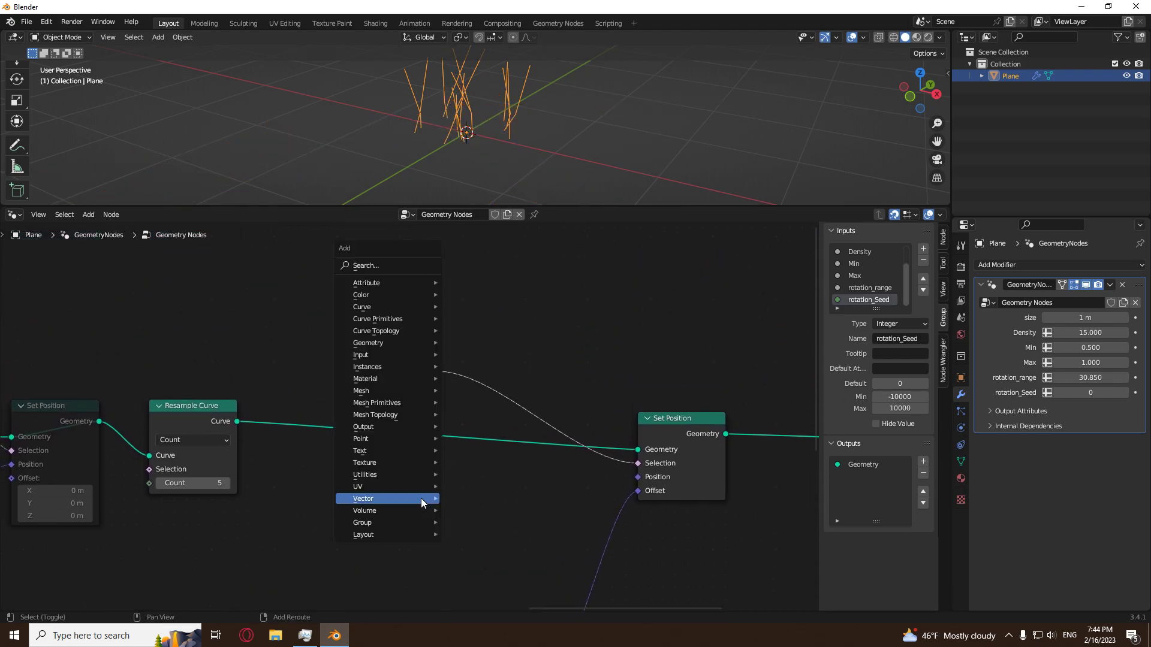
mouse_move(393, 475)
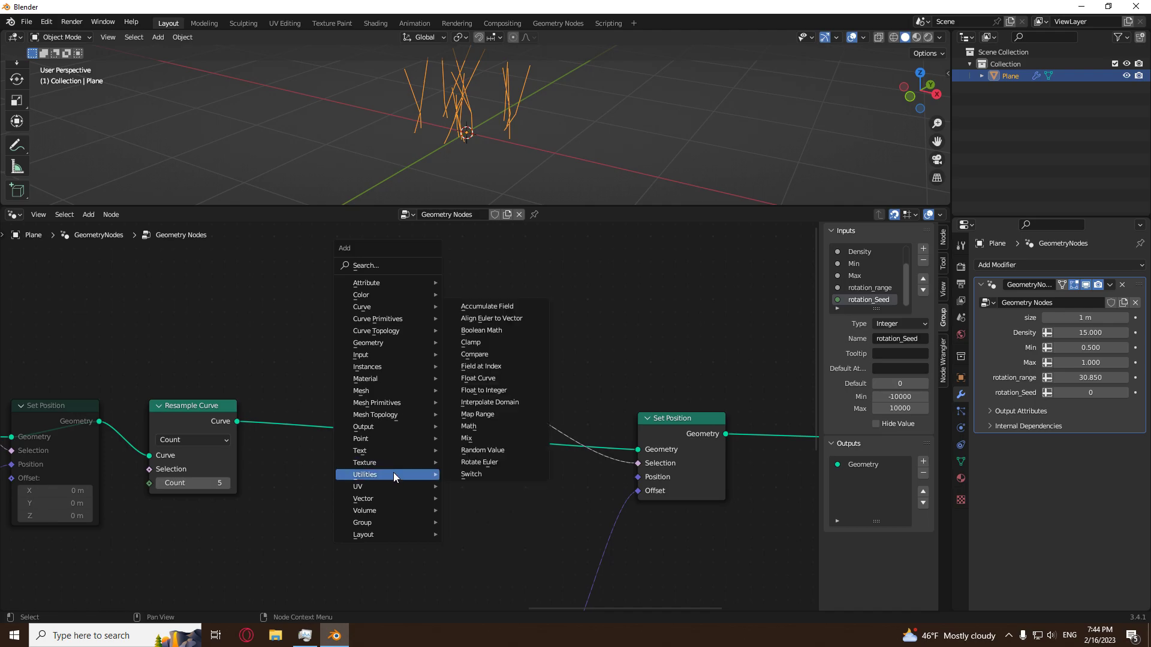
click(487, 331)
click(482, 350)
click(544, 390)
click(530, 429)
middle_drag(506, 150, 480, 141)
scroll(479, 141, down, 1)
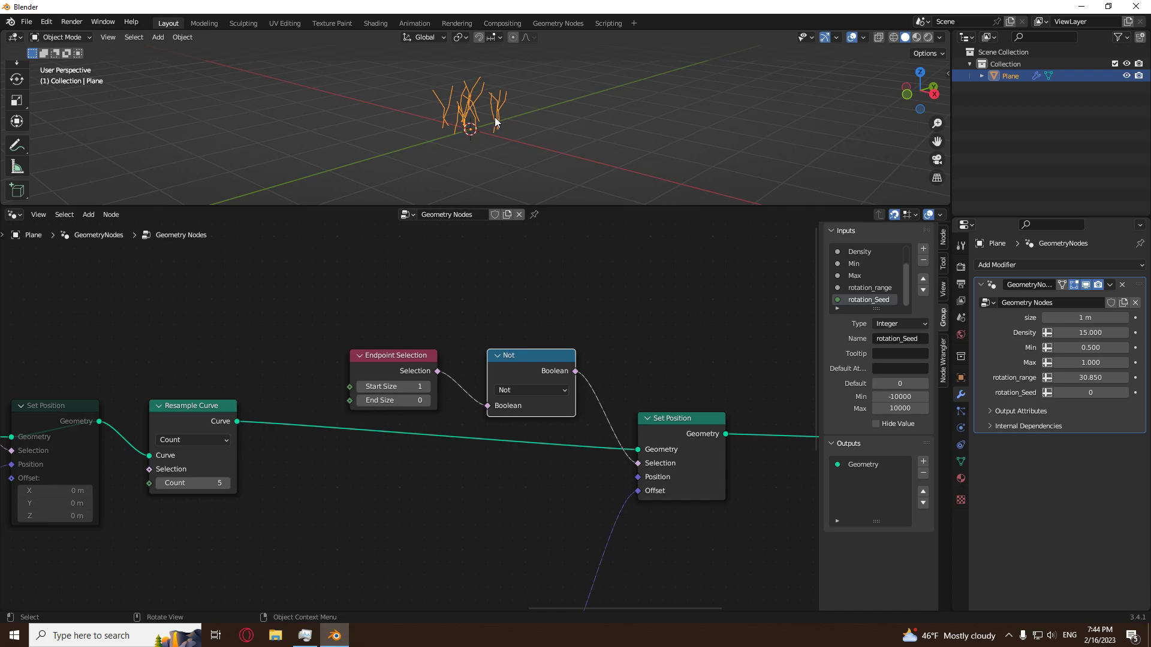
Examine the bent lines in the viewport alongside the Not node's operation options and the Resample Curve node.
middle_drag(495, 117, 536, 152)
scroll(538, 142, up, 2)
scroll(537, 139, down, 2)
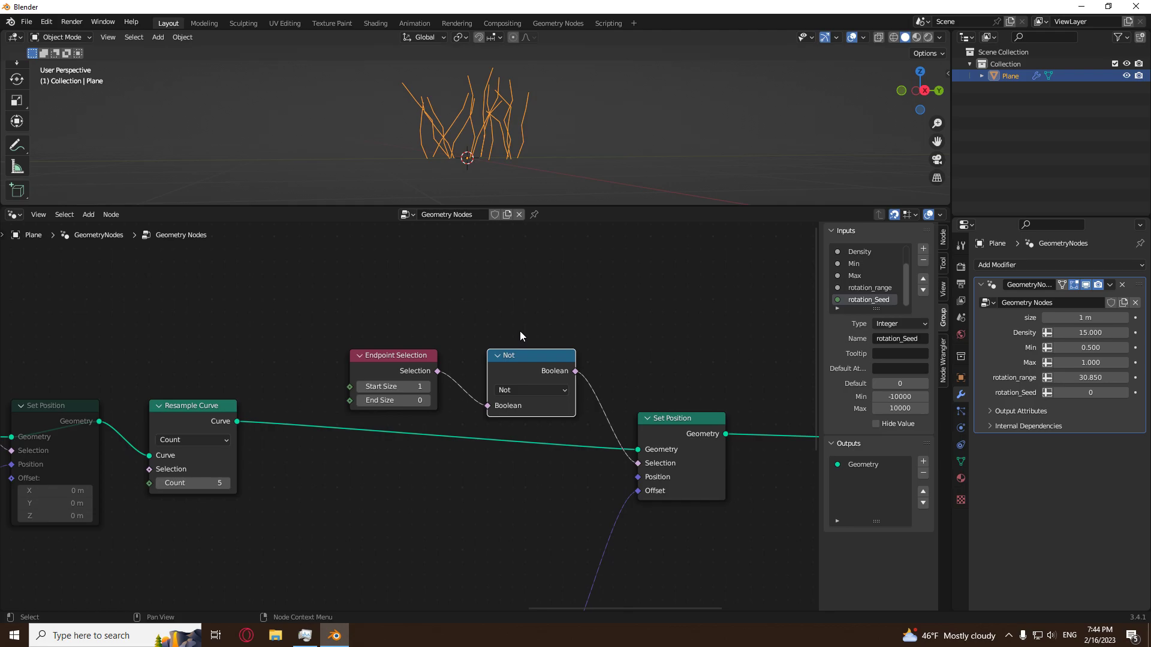
click(559, 313)
click(527, 390)
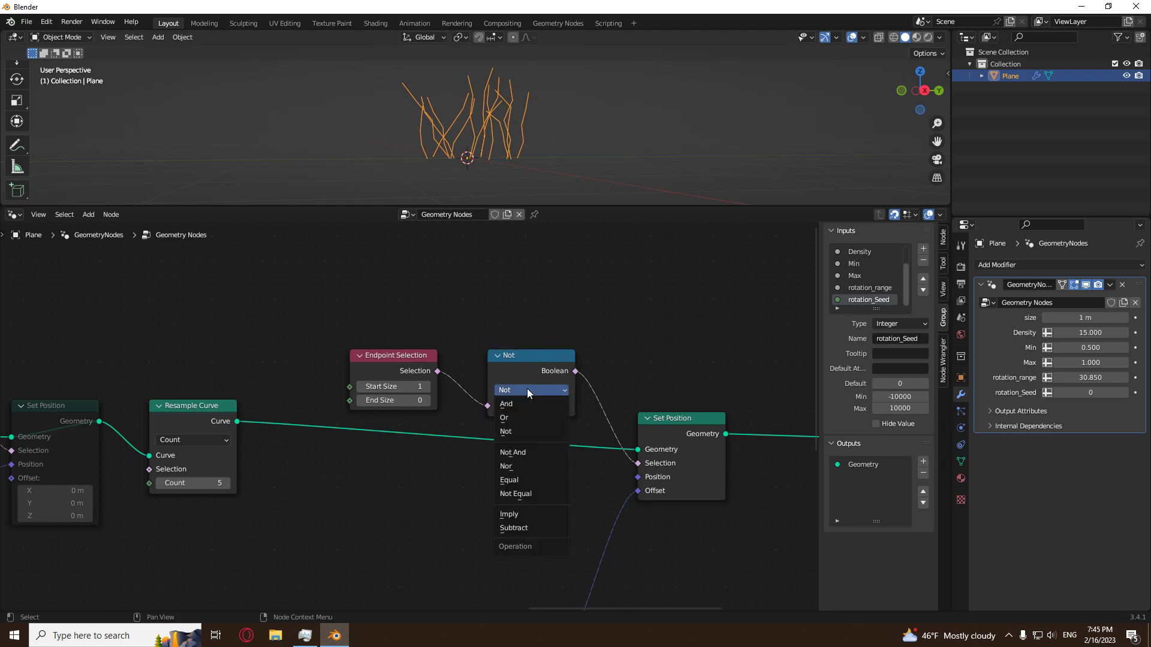
click(523, 430)
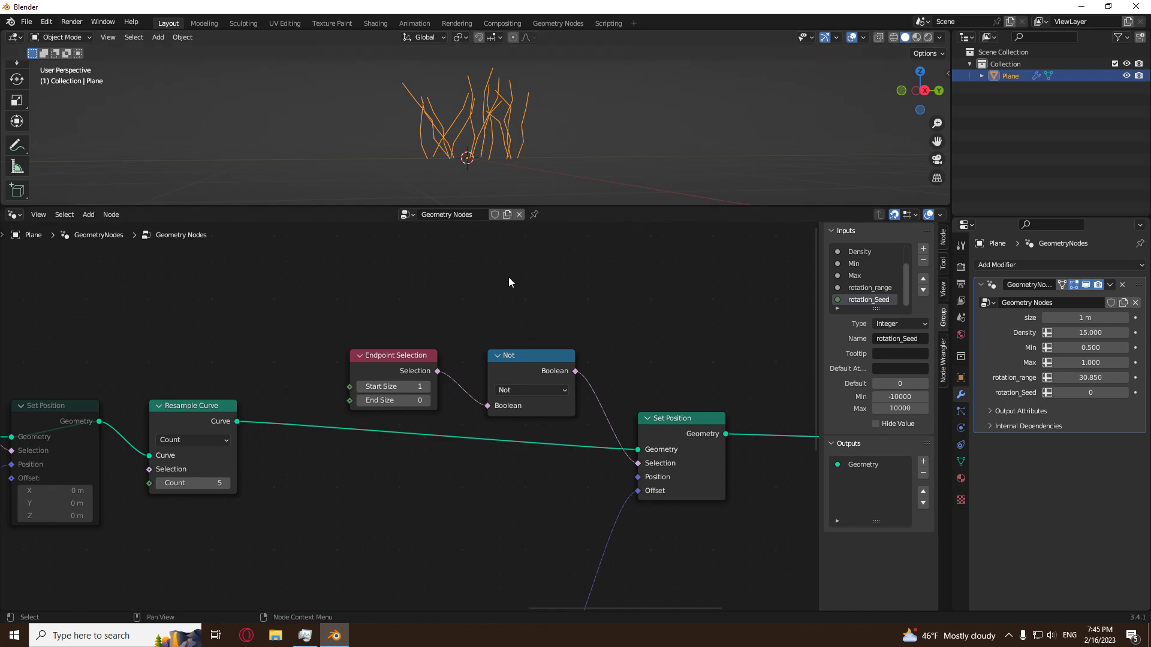
click(198, 412)
click(273, 484)
click(192, 414)
click(331, 524)
middle_drag(539, 66, 503, 170)
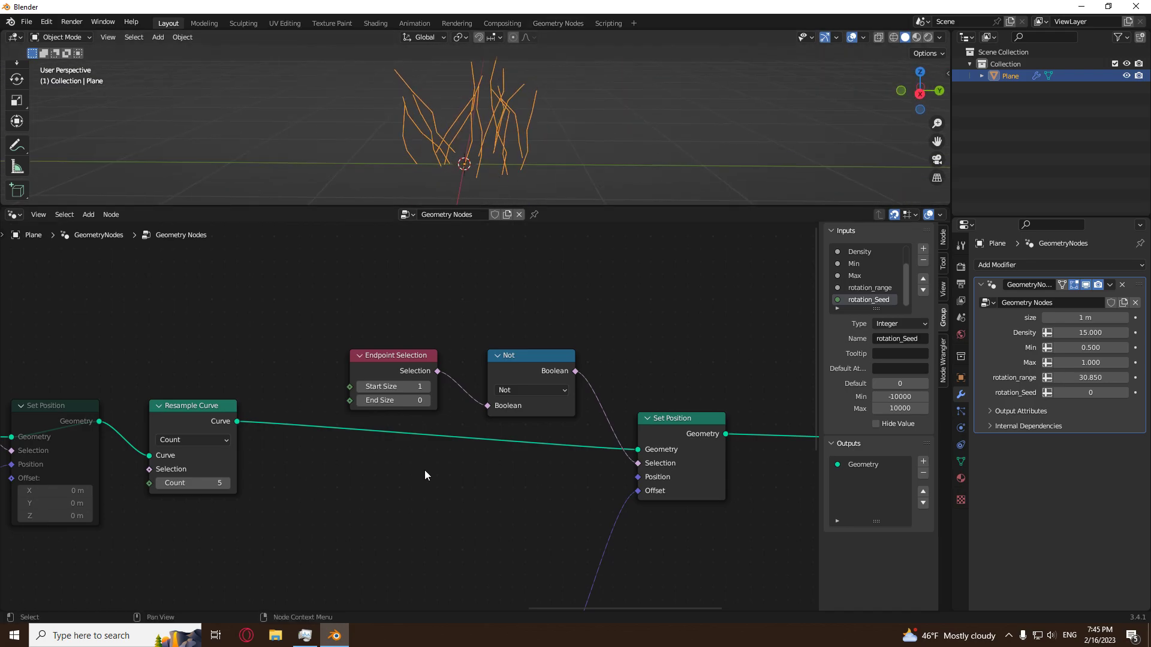
Move the Group Output node well away from the second Set Position node to make room for more nodes.
key(Home)
drag(426, 499, 461, 500)
middle_drag(629, 125, 535, 139)
scroll(419, 413, down, 5)
middle_drag(607, 383, 318, 485)
scroll(463, 466, up, 6)
click(547, 431)
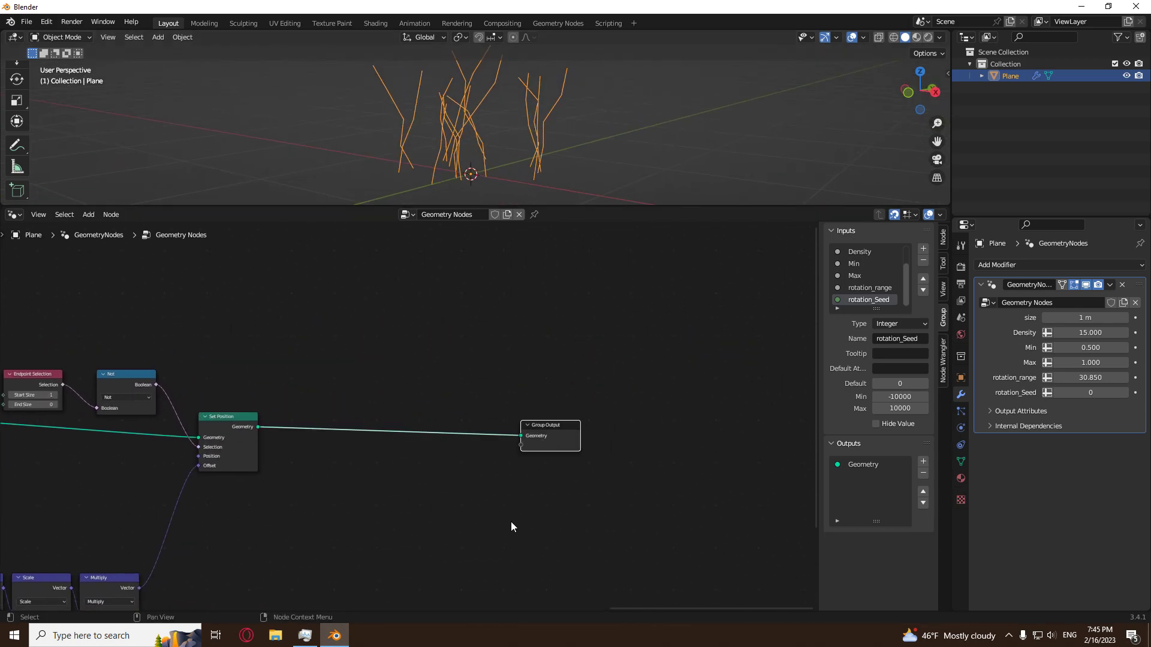
key(g)
click(665, 515)
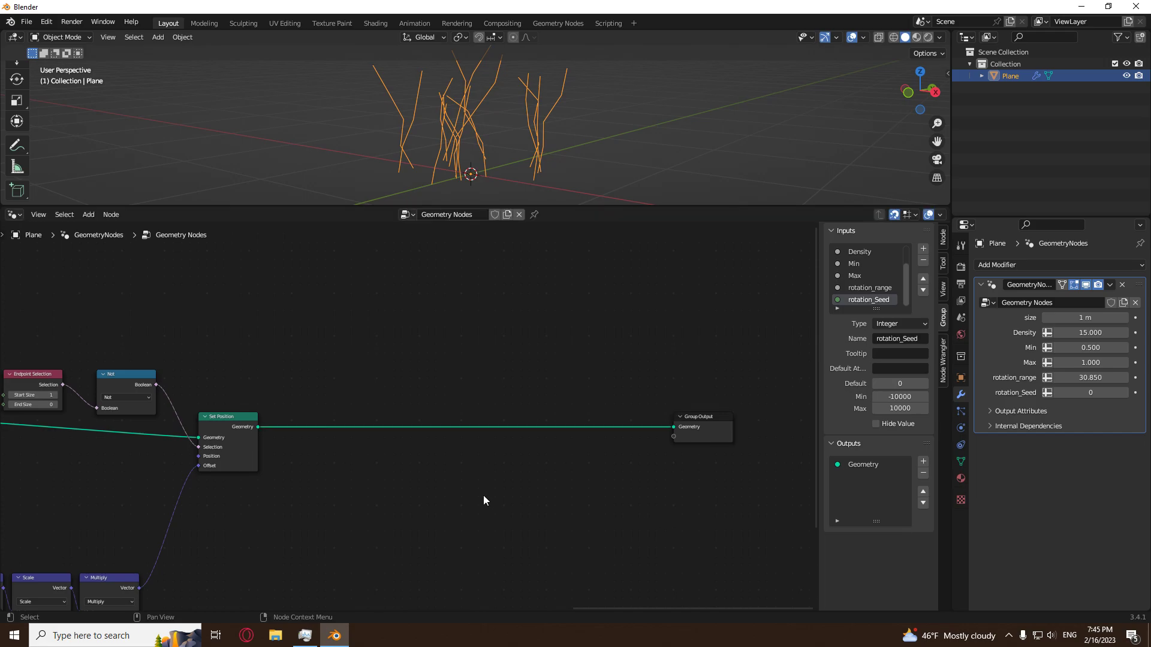
scroll(445, 477, down, 2)
middle_drag(617, 66, 531, 115)
scroll(570, 123, down, 5)
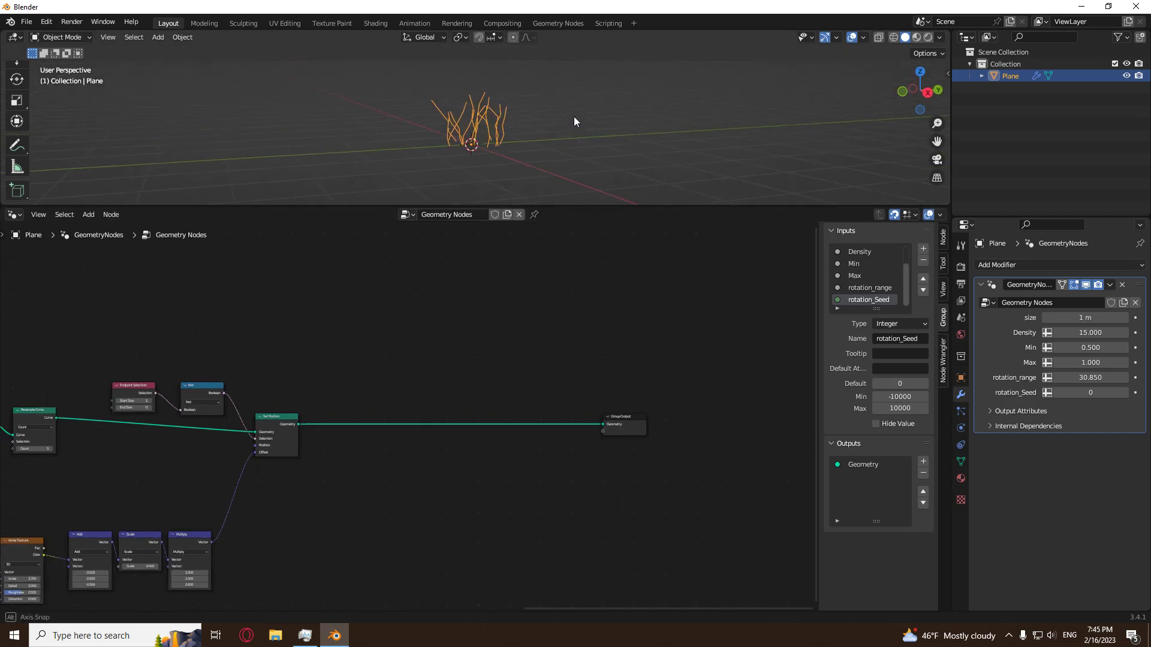
click(633, 428)
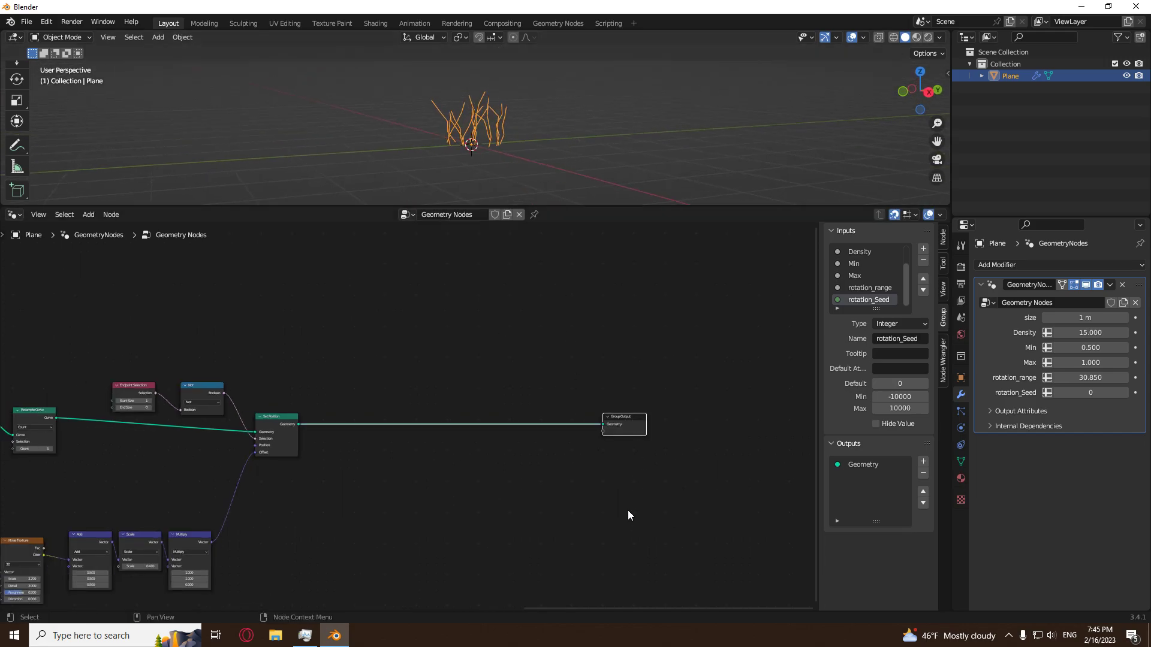
key(g)
click(725, 506)
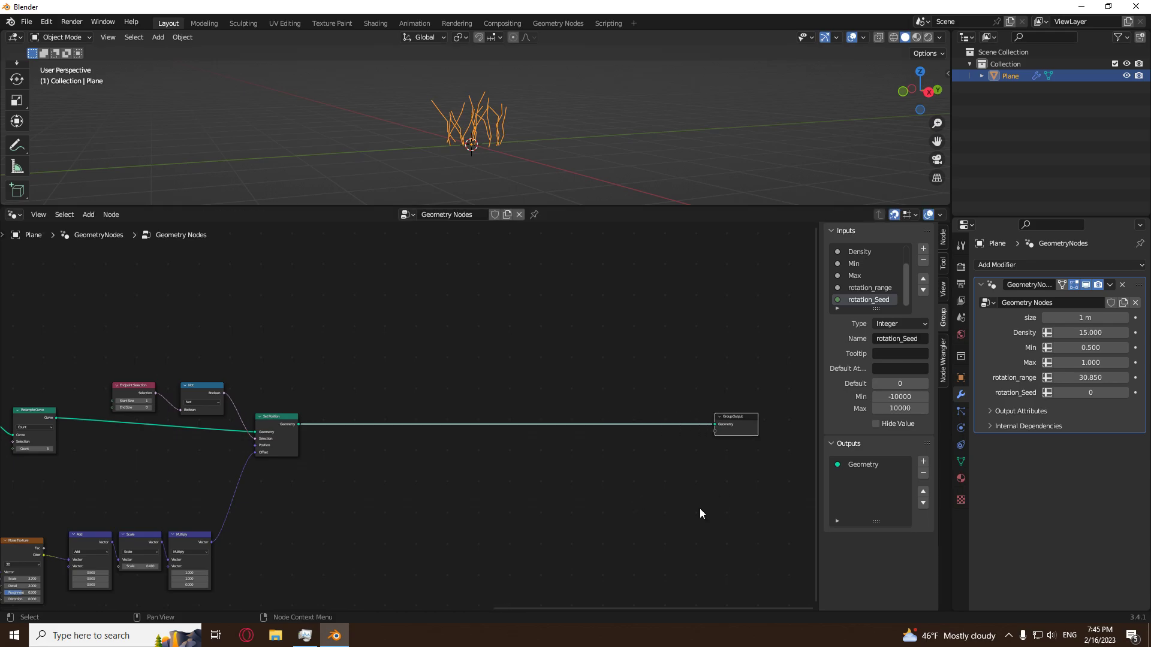
Insert a Curve to Mesh node between the second Set Position node and the Group Output.
scroll(451, 510, up, 2)
key(shift+a)
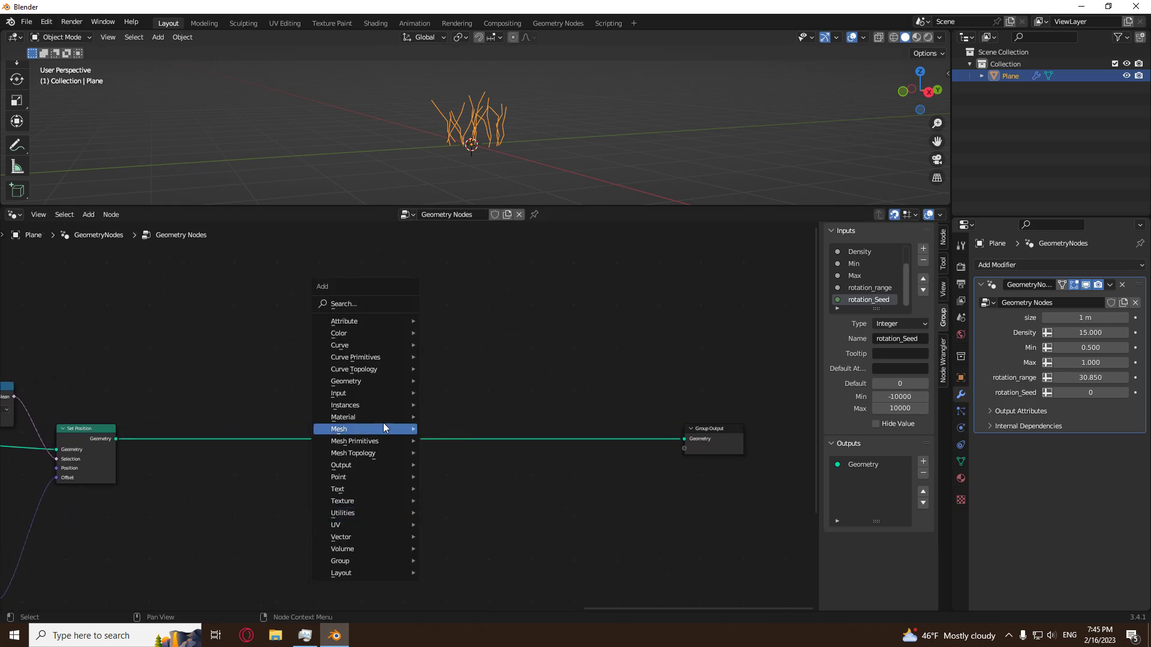
mouse_move(390, 346)
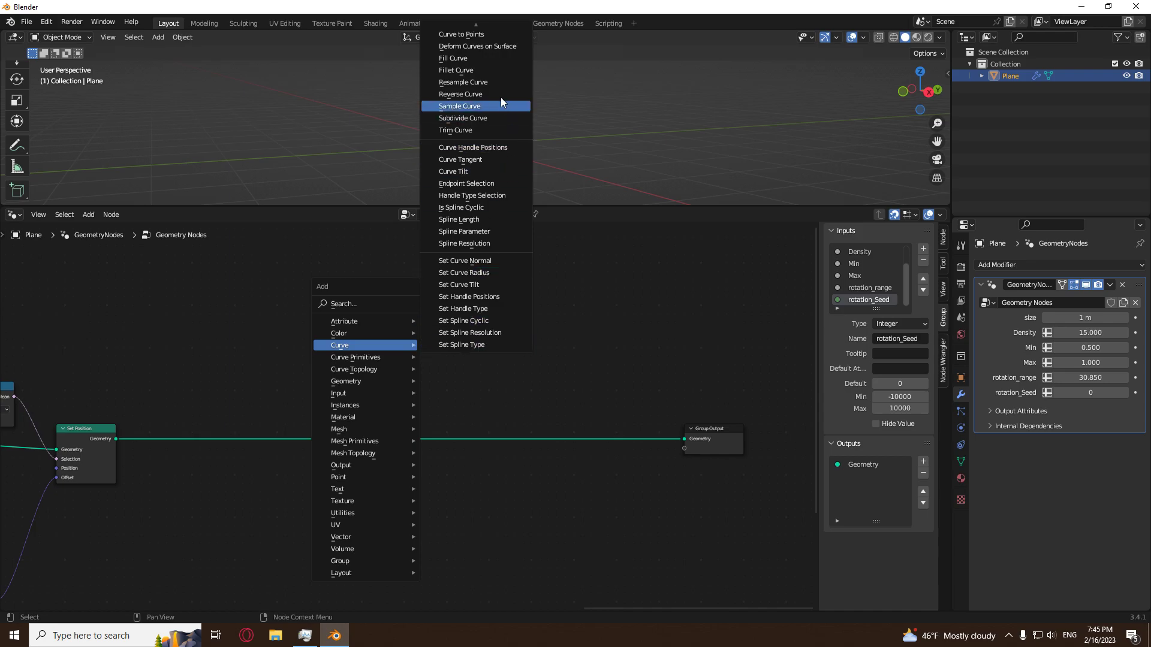
click(479, 47)
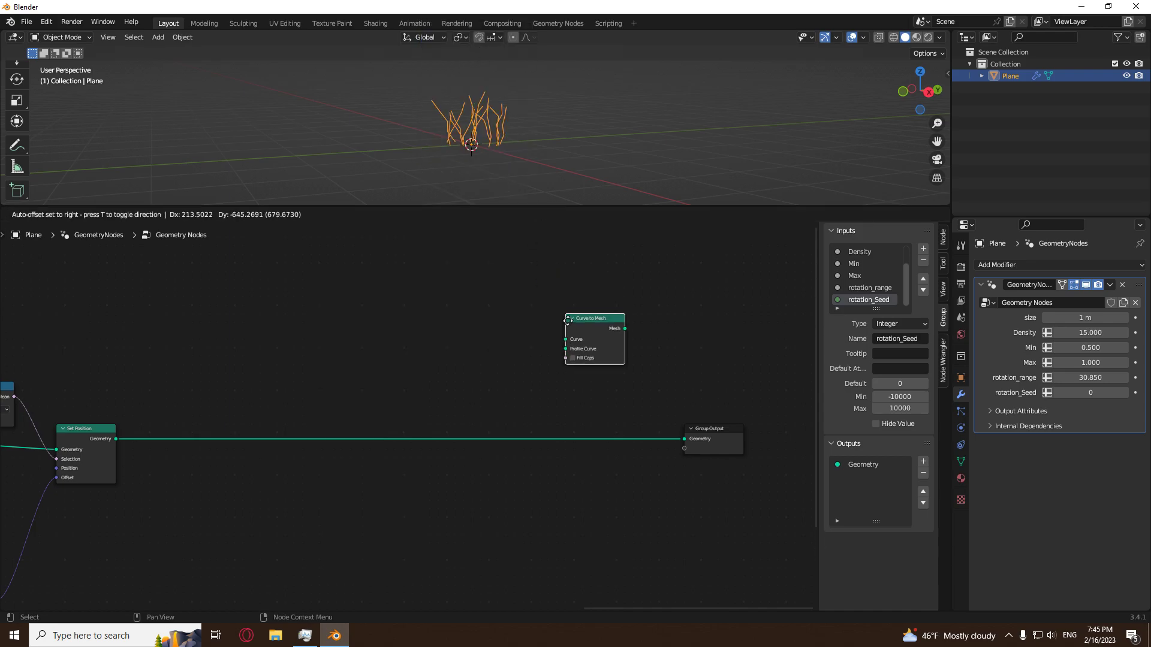
click(551, 429)
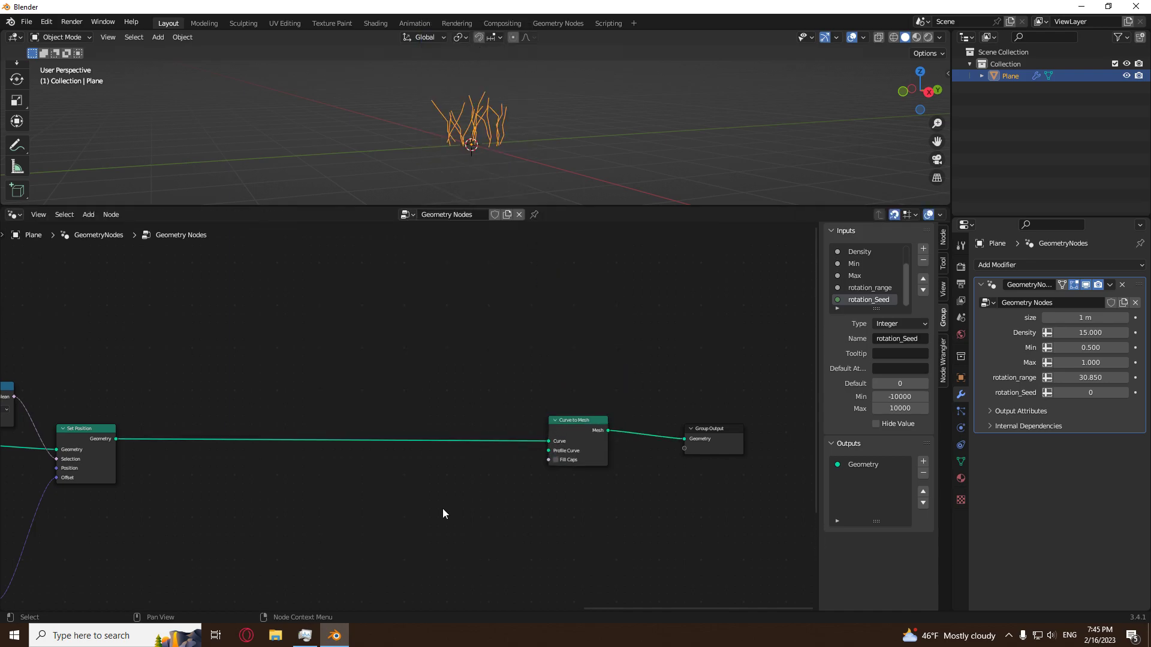
Add a Curve Circle node below the geometry link, ahead of the Curve to Mesh node.
scroll(419, 509, up, 2)
key(shift+a)
mouse_move(317, 405)
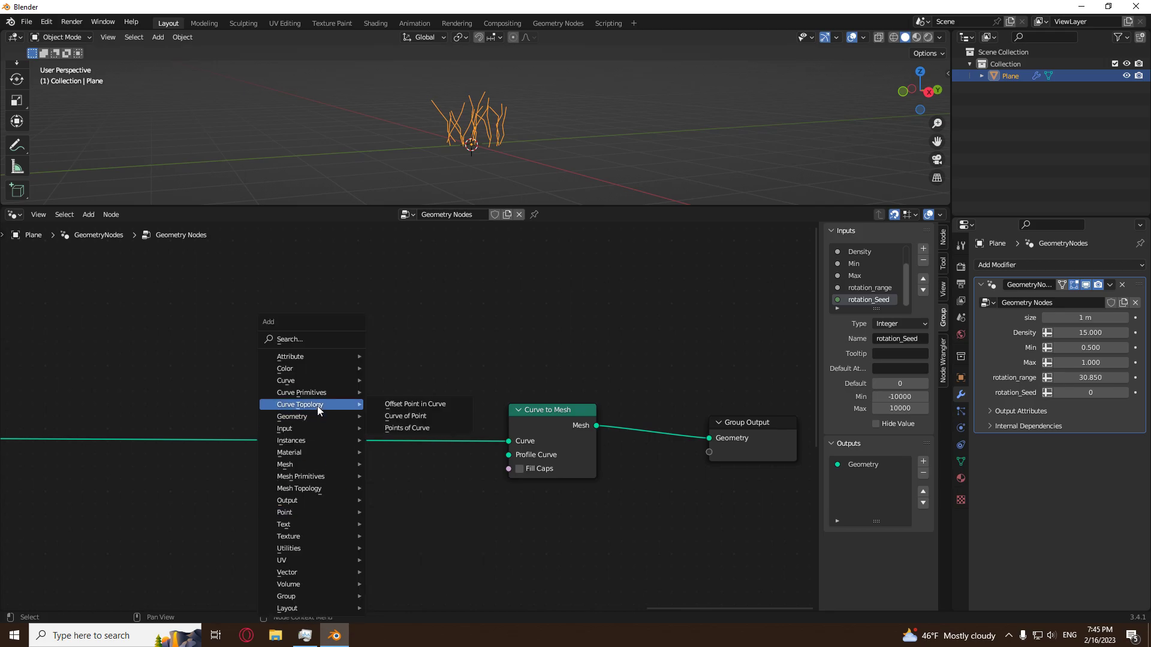
click(414, 416)
click(297, 499)
click(576, 426)
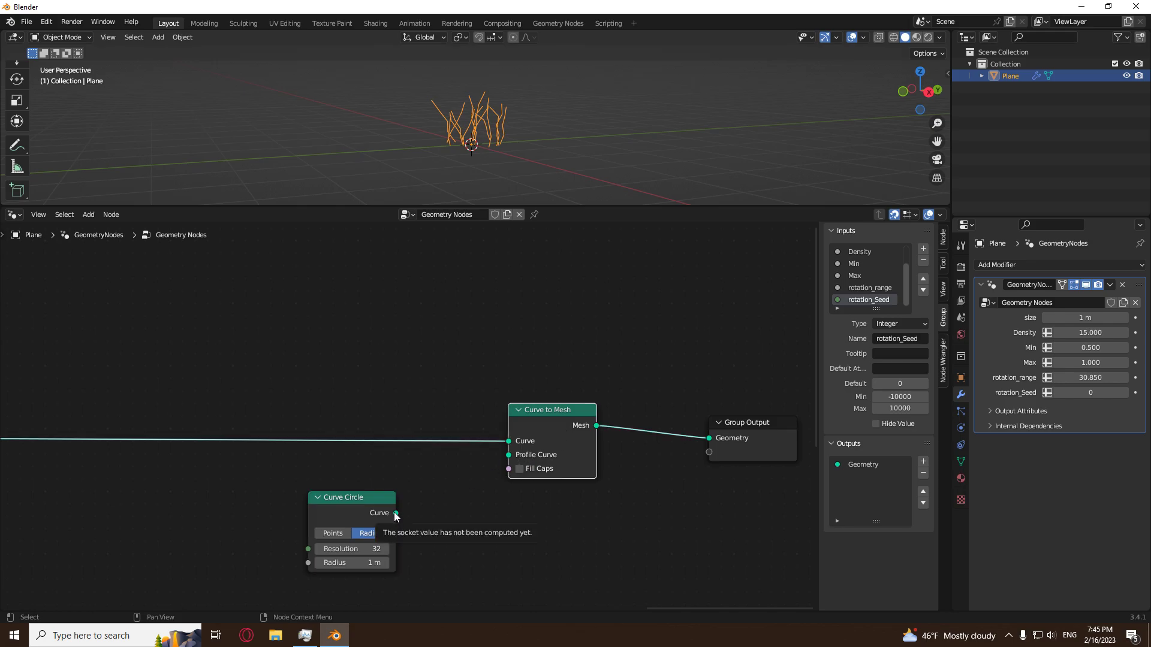
Set the Curve Circle's radius to 0.01 m and connect its curve to the Curve to Mesh node's Profile Curve.
click(364, 563)
text(.0)
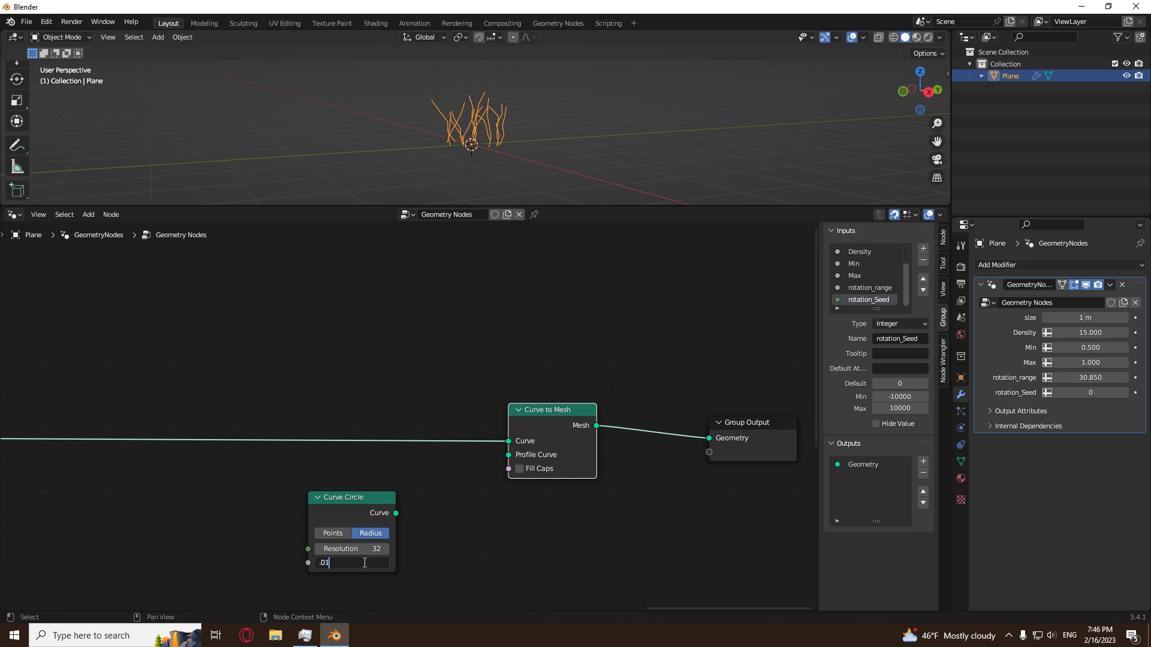
text(1)
key(Return)
drag(395, 513, 508, 455)
Inspect the round tubes in the viewport and delete the Curve Circle node.
scroll(491, 149, up, 8)
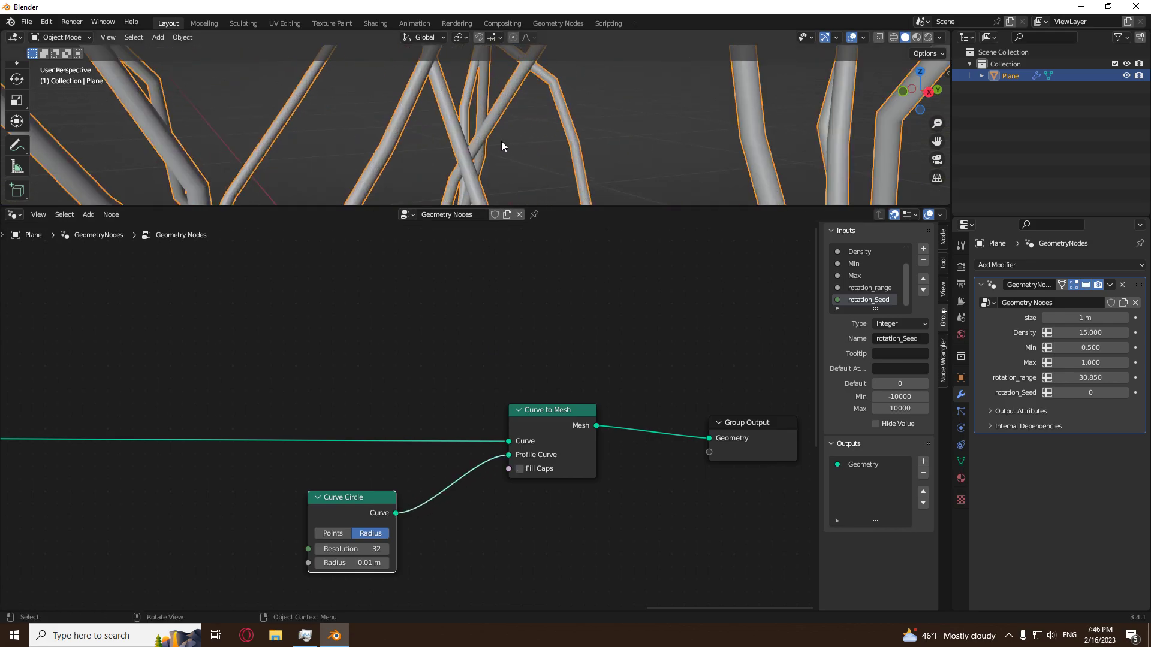
click(513, 147)
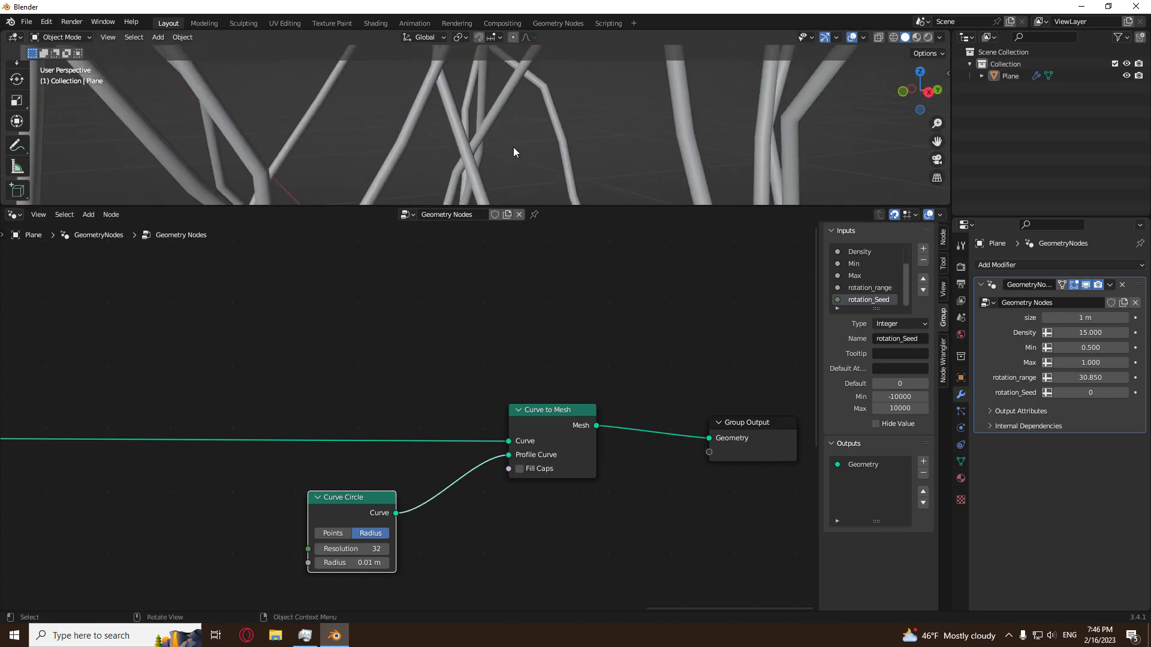
scroll(459, 148, down, 5)
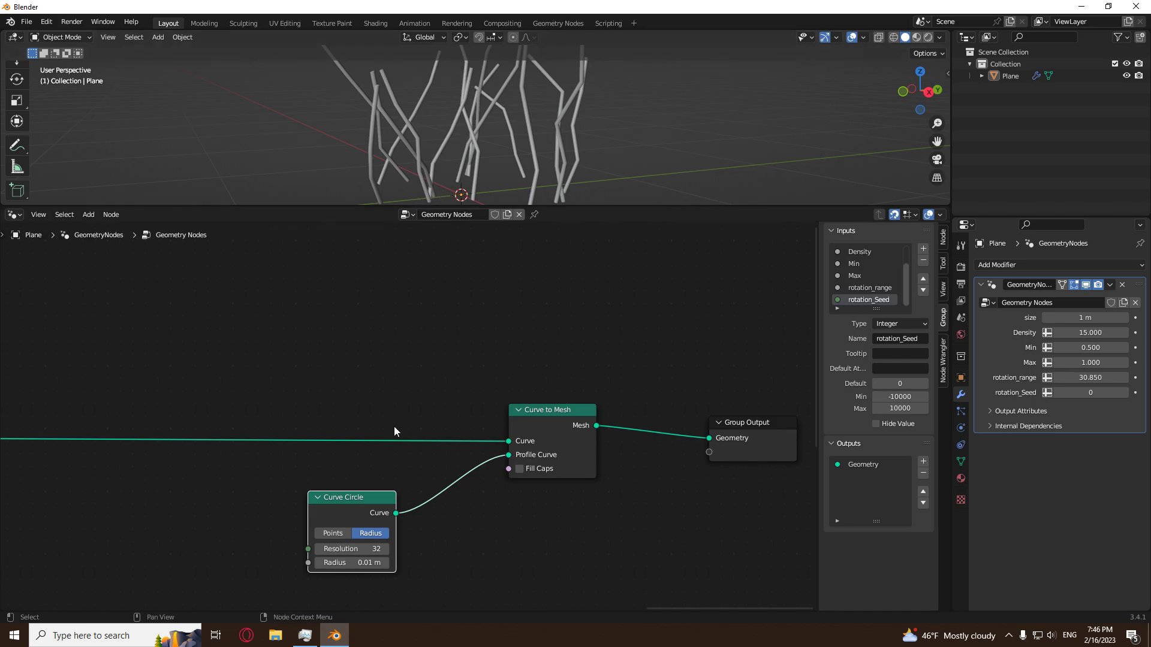
mouse_move(509, 150)
middle_down()
mouse_move(543, 114)
mouse_move(484, 135)
mouse_move(528, 123)
mouse_move(507, 129)
middle_up()
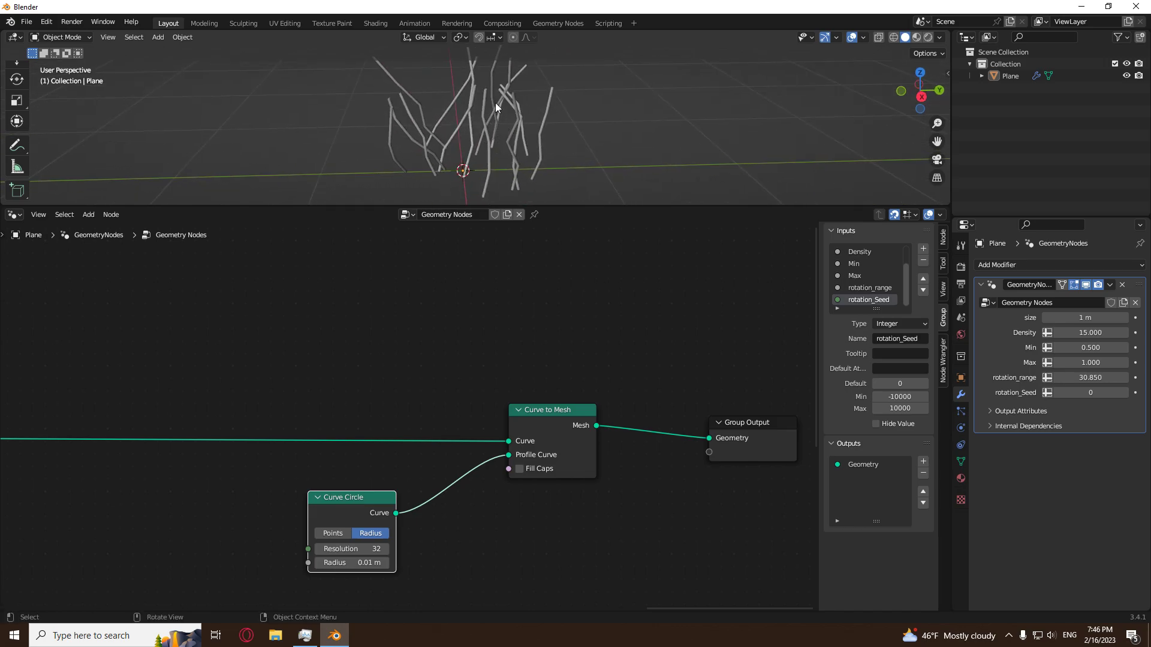
middle_drag(458, 493, 513, 417)
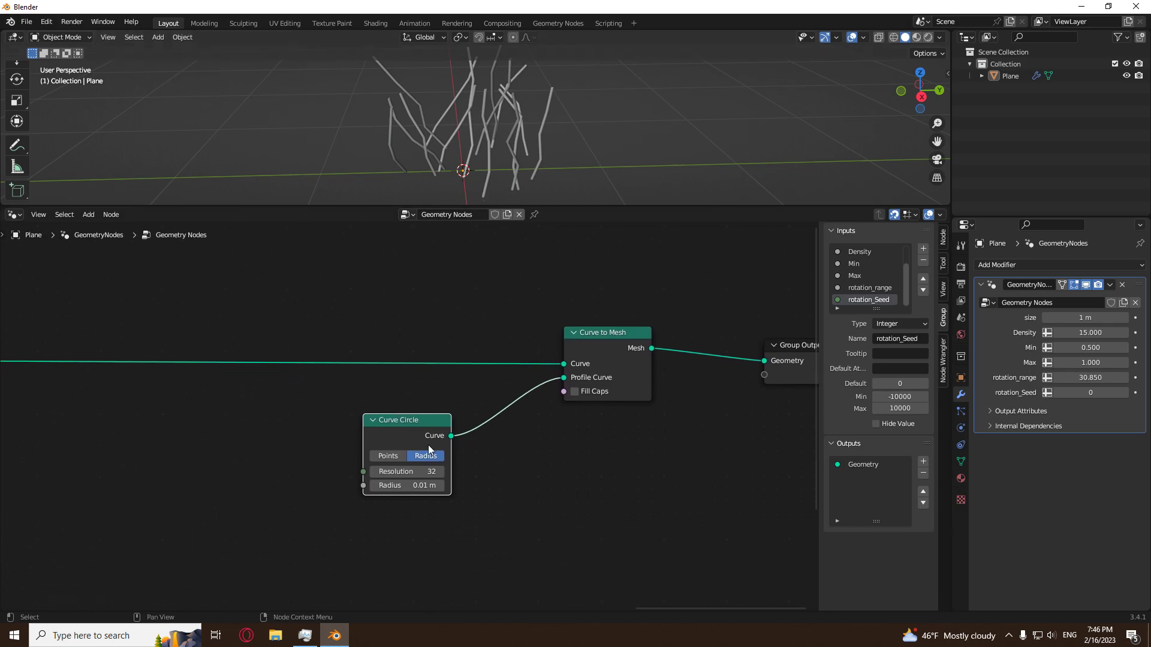
key(x)
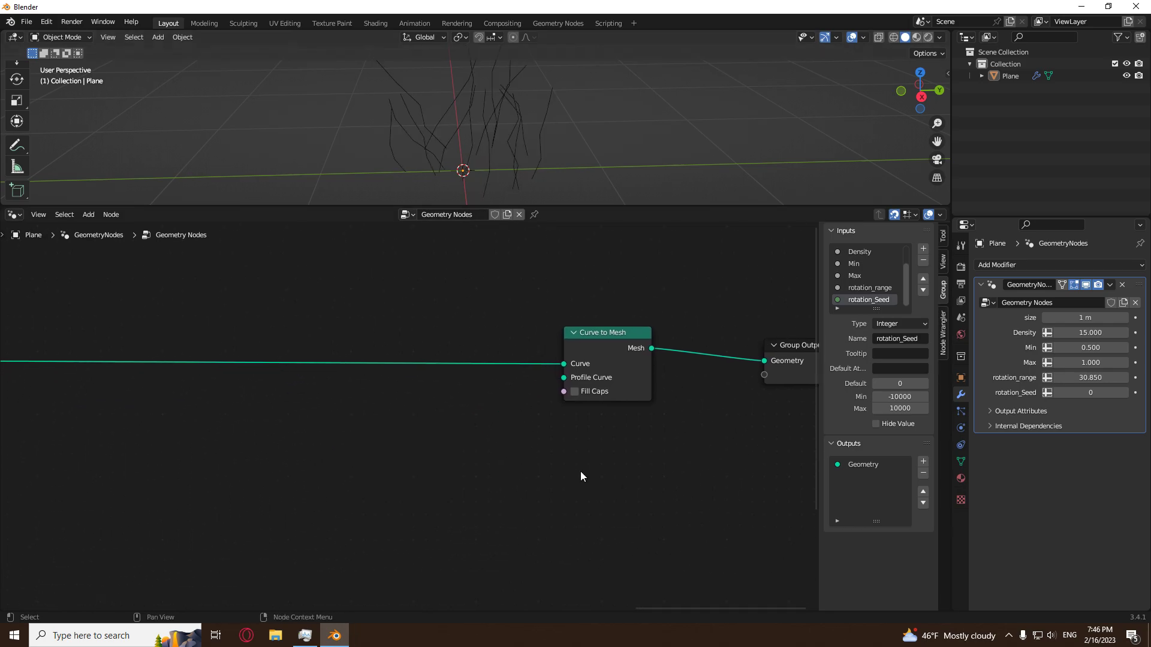
Add a Curve Line node and connect its curve to the Curve to Mesh node's Profile Curve.
key(shift+a)
mouse_move(390, 393)
click(481, 429)
click(411, 445)
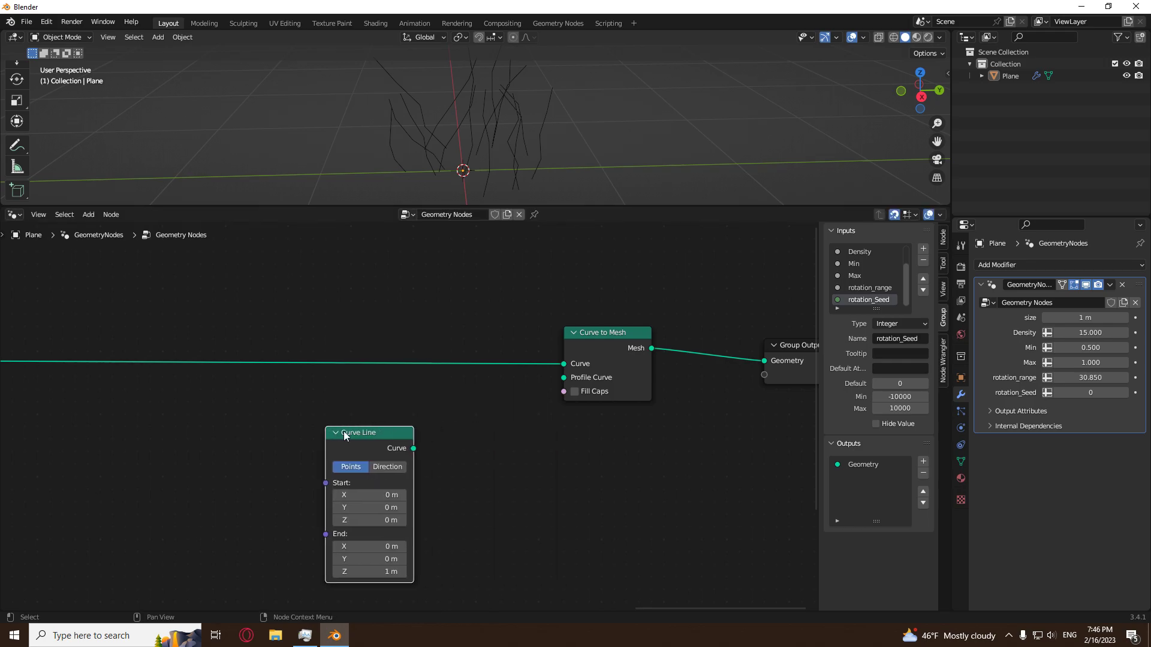
drag(414, 448, 564, 377)
middle_drag(526, 124, 489, 117)
Set the profile Curve Line's end Z to 0 m and its start X to -0.025 m.
click(383, 572)
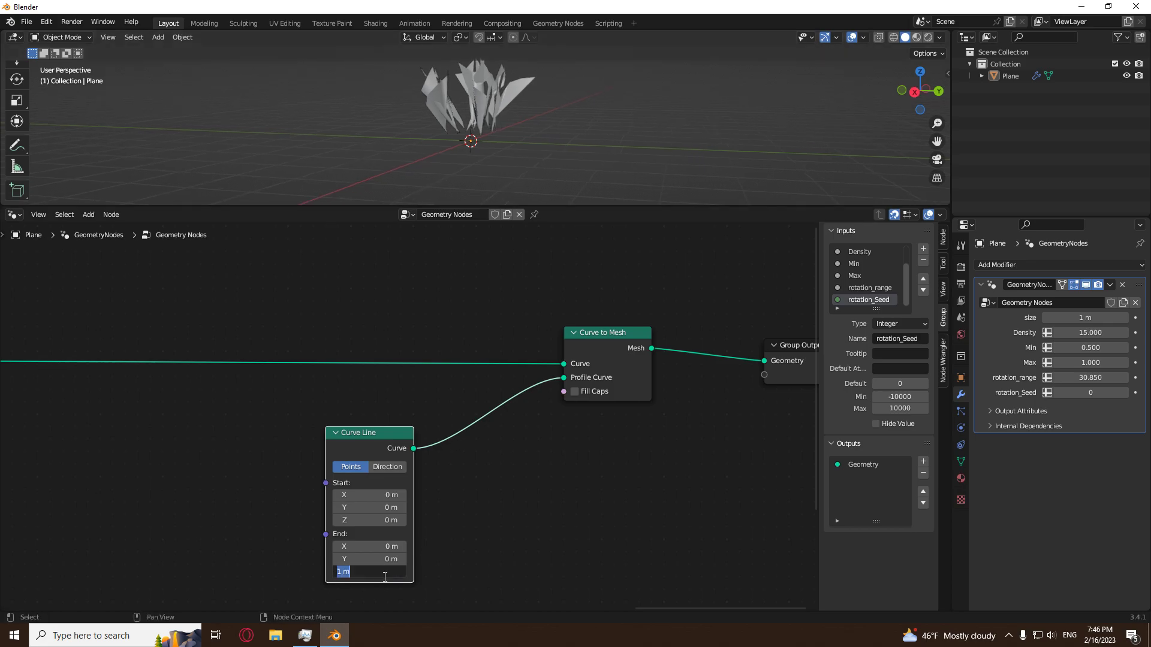
text(0)
key(Return)
click(379, 494)
text(-.0256)
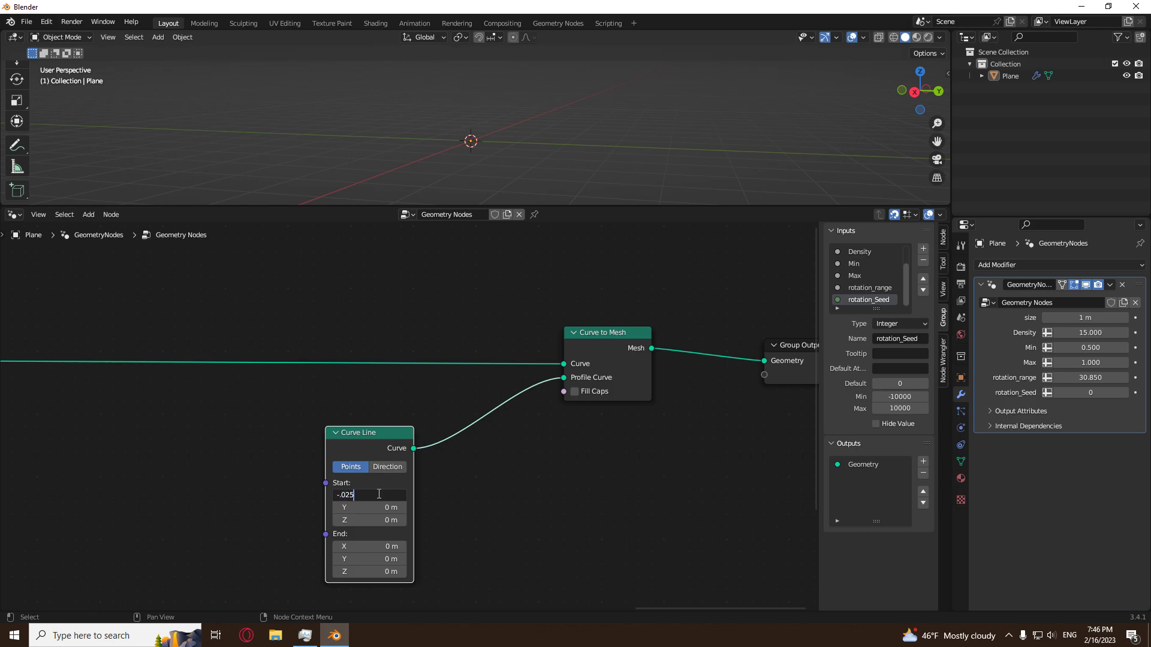
key(Return)
Set the profile Curve Line's end X to 0.025 m and check the flat strips from another side.
scroll(588, 109, up, 4)
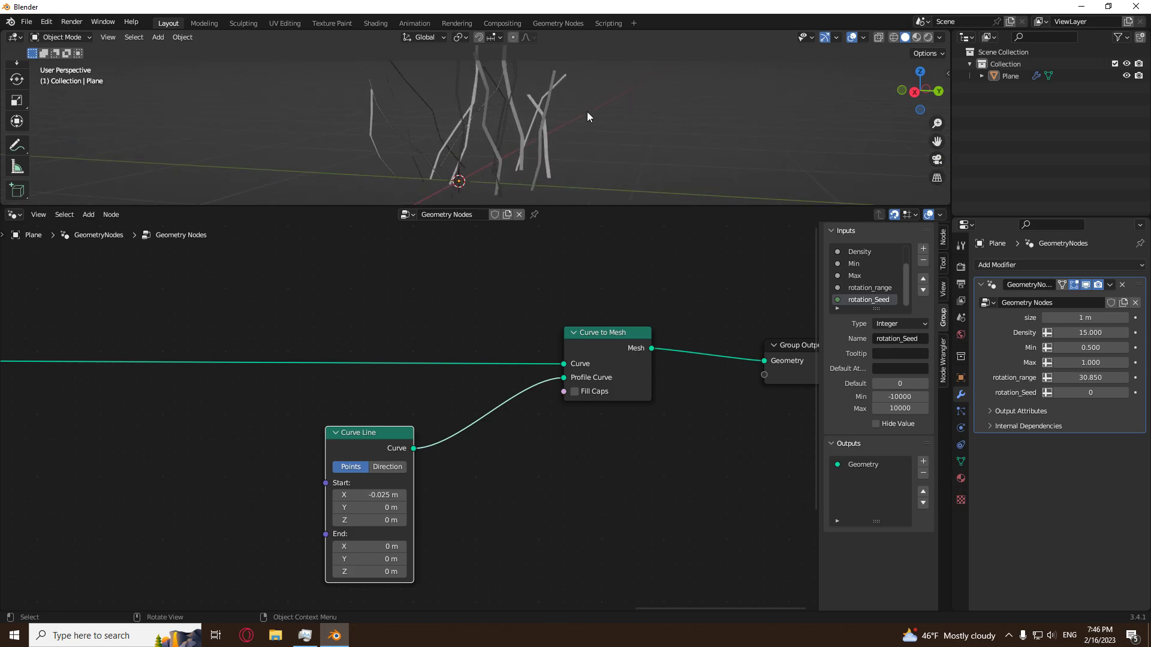
middle_drag(441, 495, 454, 470)
scroll(415, 469, up, 1)
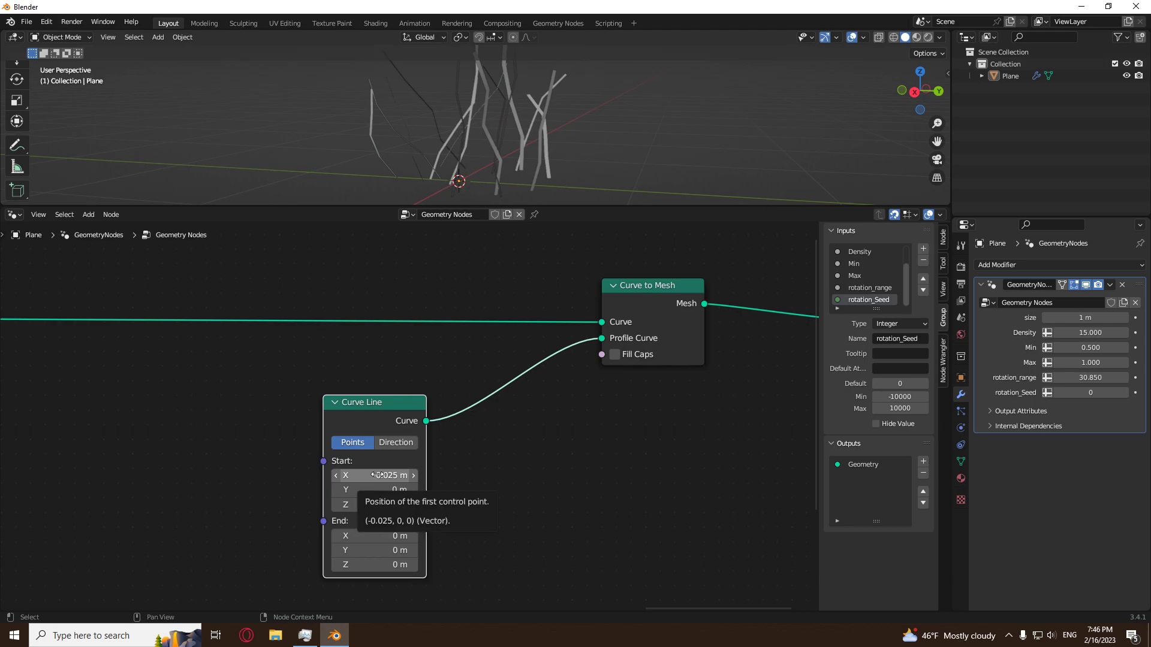
click(363, 536)
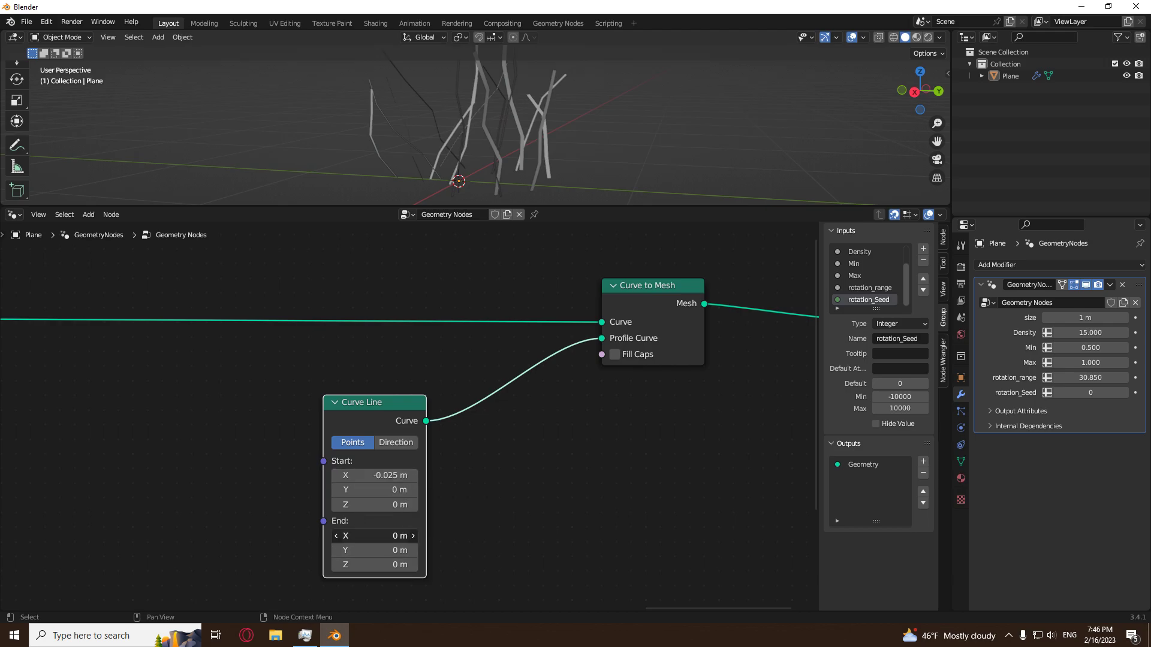
text(0.025)
key(Return)
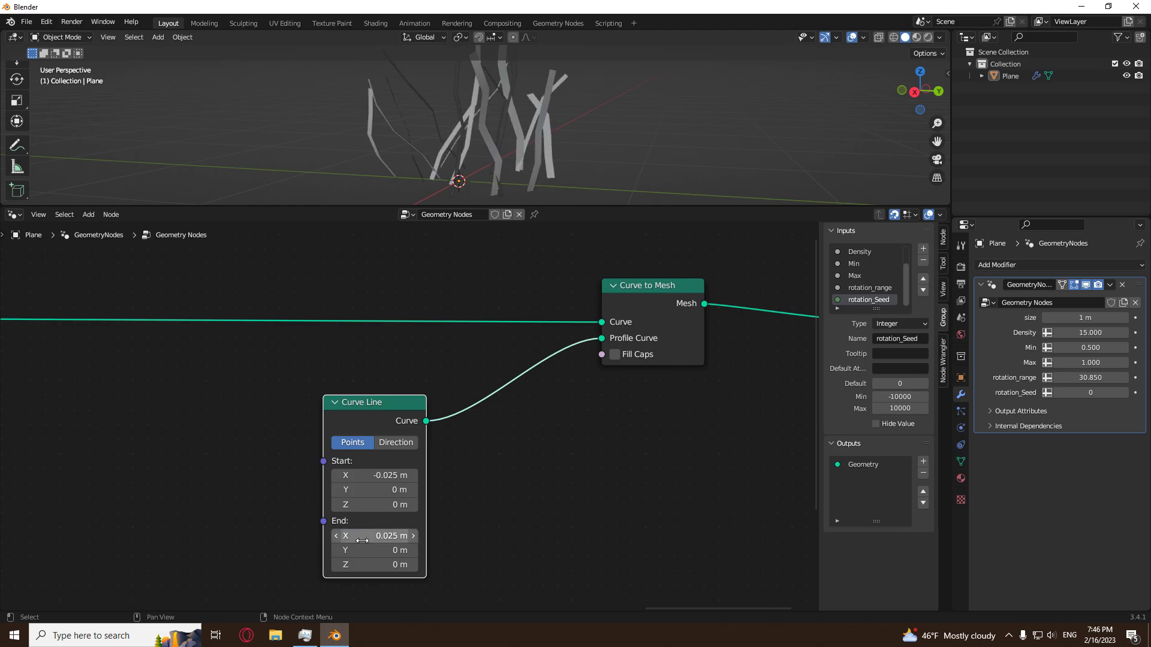
middle_drag(646, 185, 509, 180)
scroll(521, 479, down, 6)
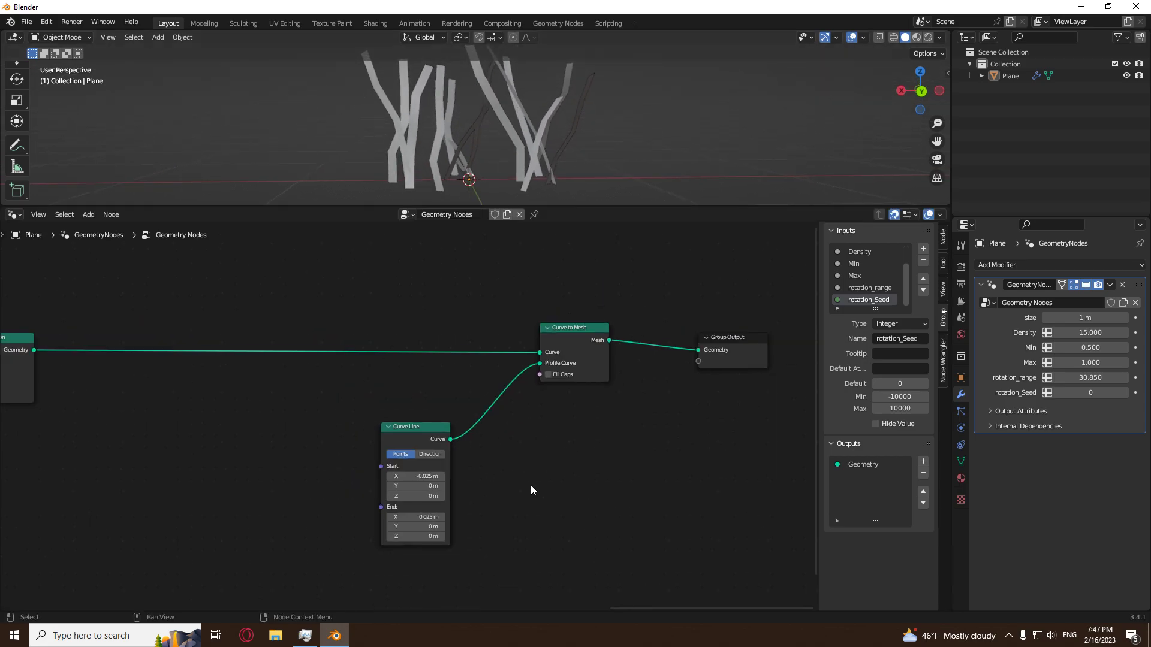
Widen the strips by changing the profile Curve Line's start X to -0.125 m and end X to 0.315 m.
scroll(516, 501, up, 7)
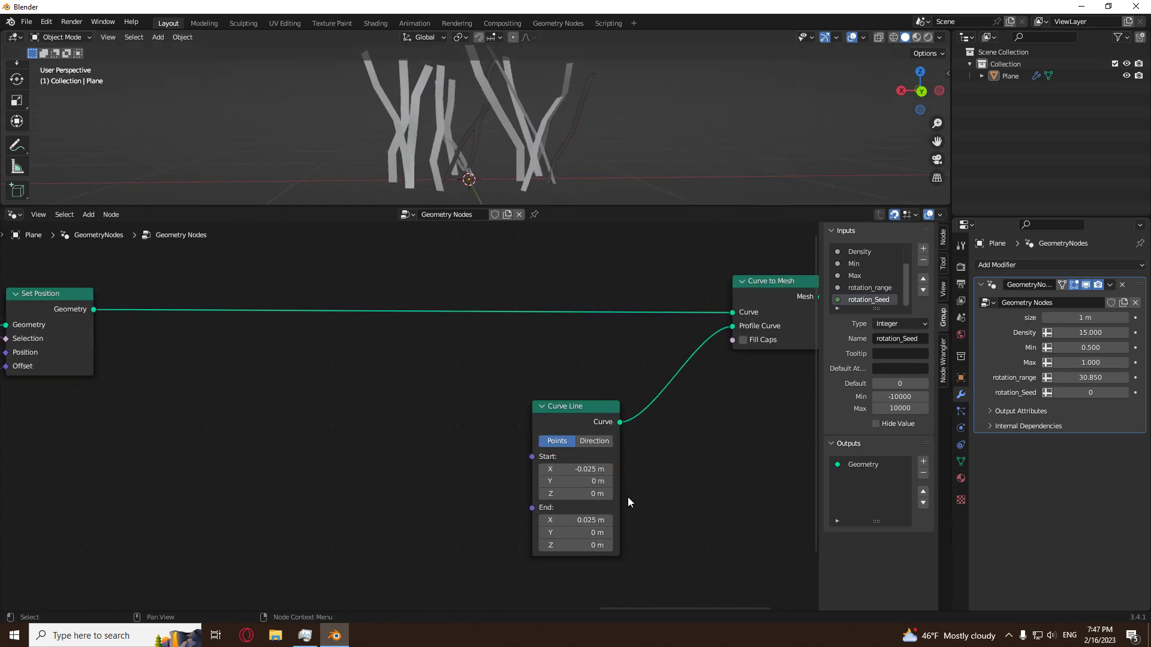
shift+drag(446, 443, 437, 443)
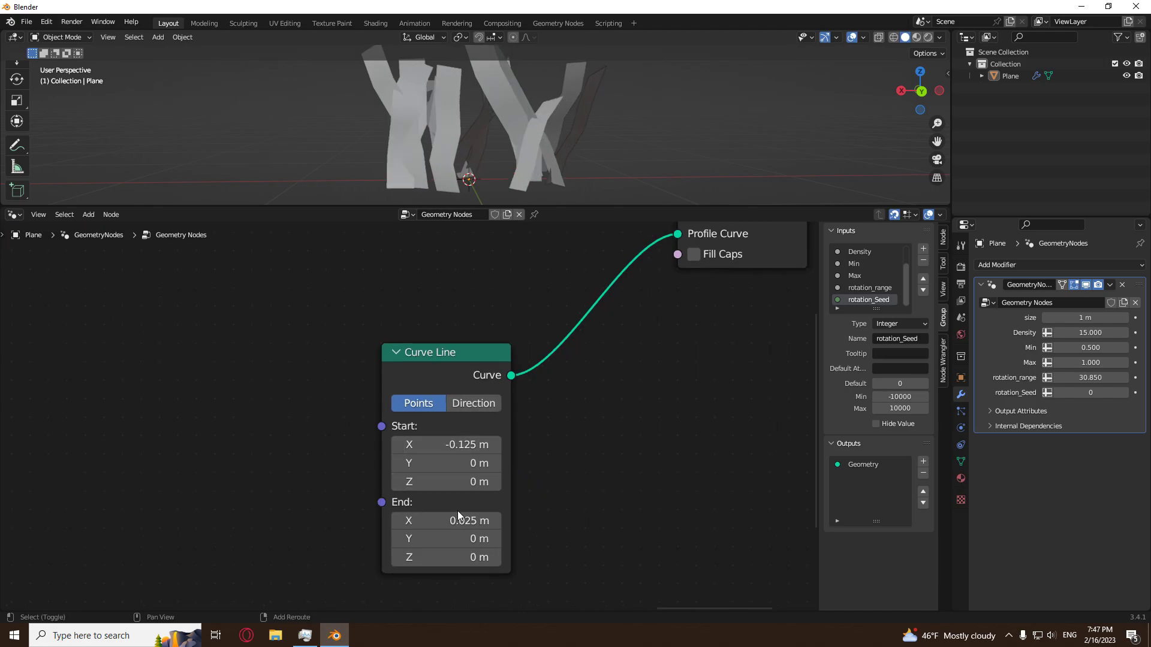
shift+drag(457, 523, 483, 501)
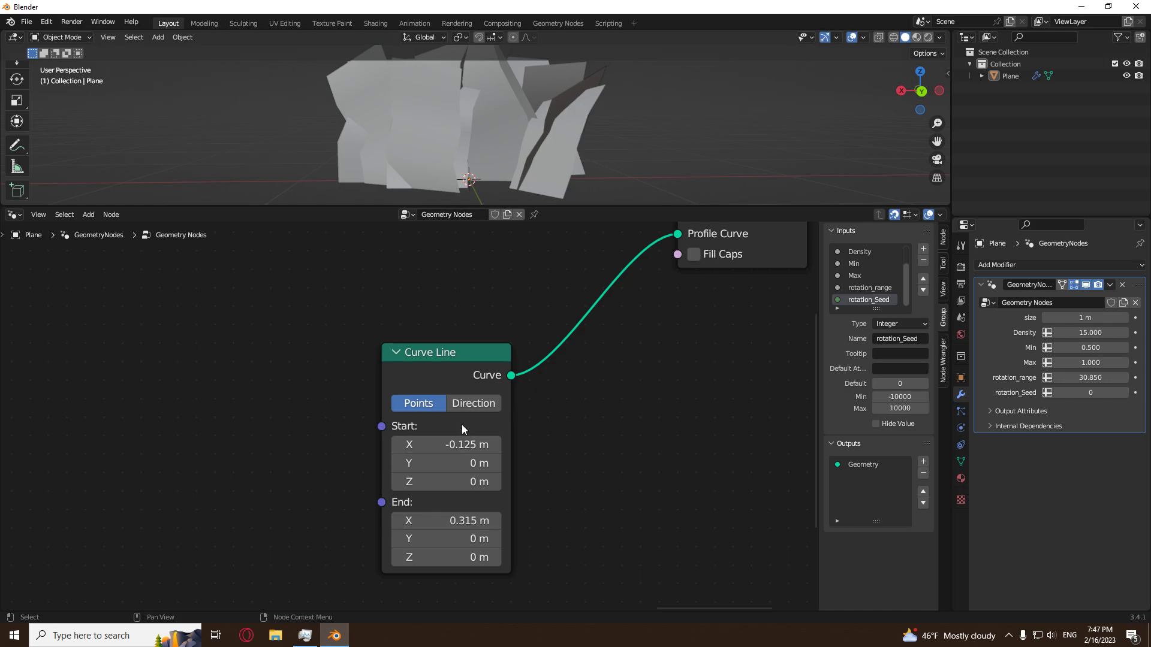
Duplicate the Group Input node and place the copy between the second Set Position and the profile Curve Line.
middle_drag(456, 513, 540, 505)
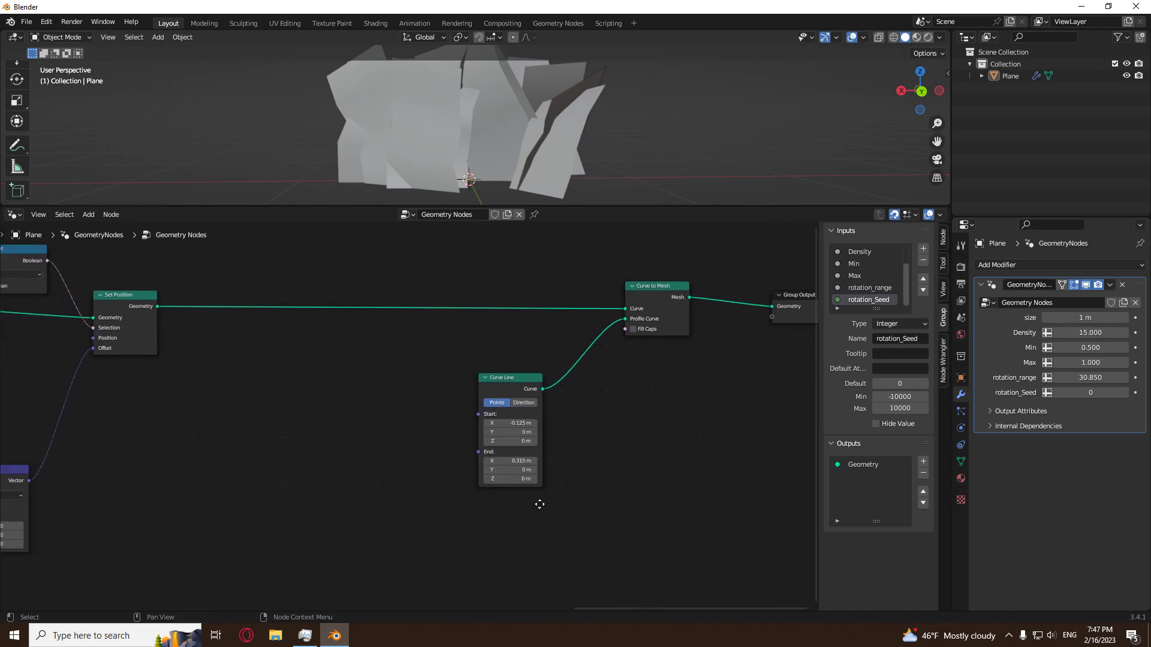
scroll(301, 483, down, 6)
middle_drag(228, 496, 646, 501)
scroll(423, 501, down, 3)
click(204, 426)
key(shift+d)
click(782, 415)
scroll(483, 532, up, 5)
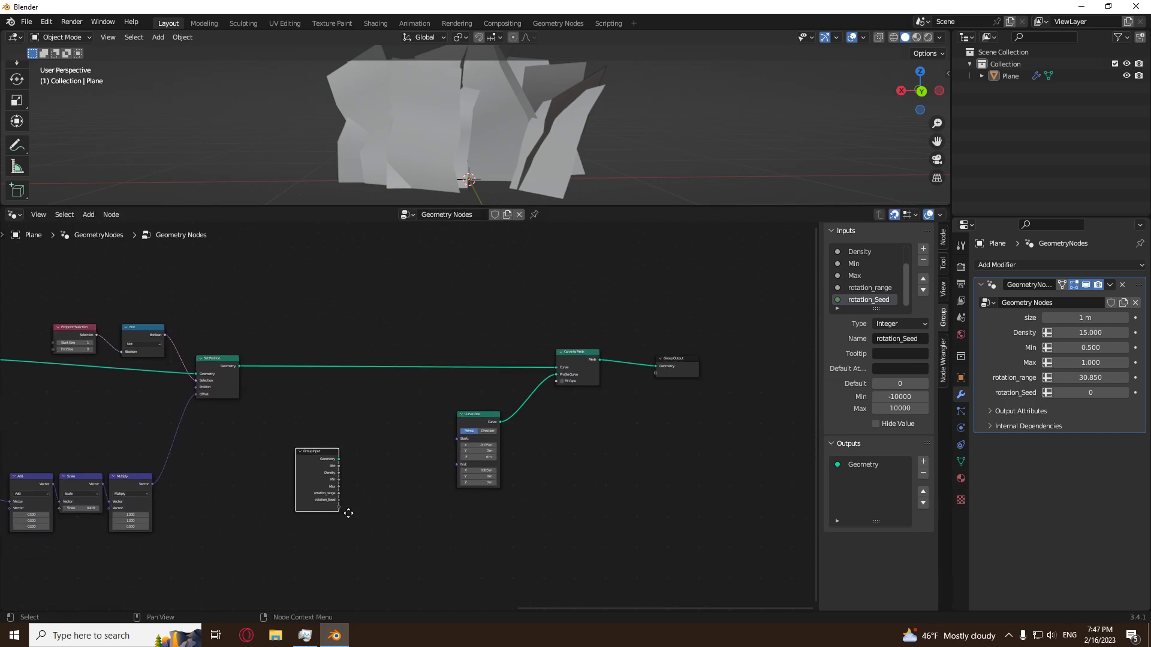
Add a Combine XYZ node between the copied Group Input and the profile Curve Line.
drag(545, 356, 588, 356)
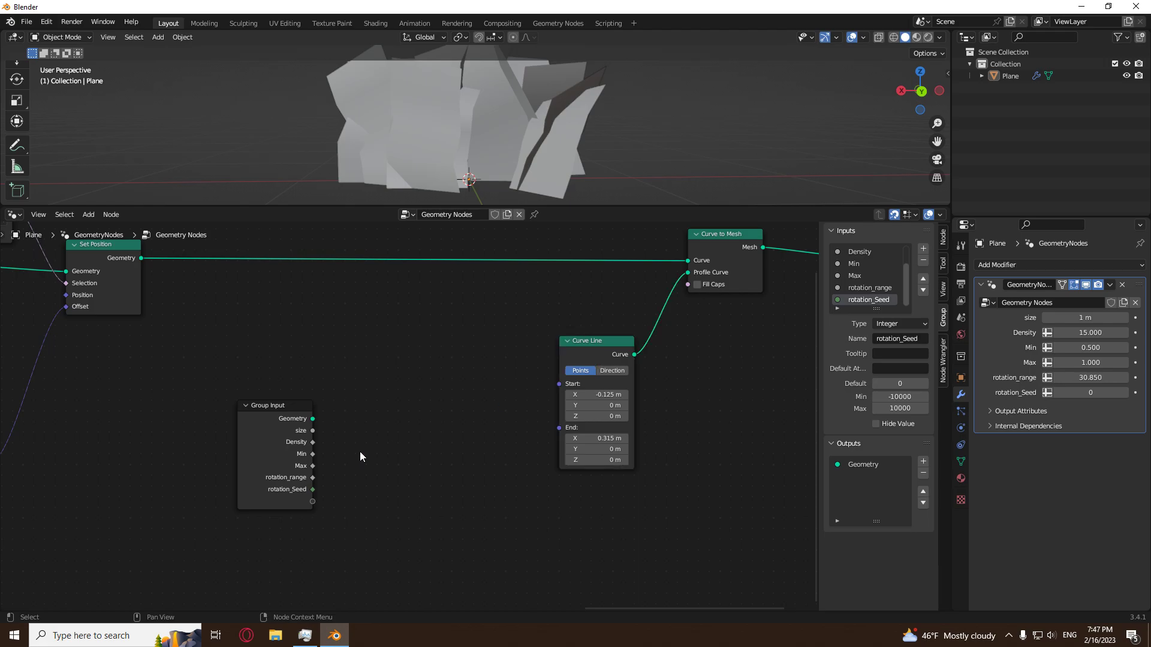
key(shift+a)
mouse_move(322, 573)
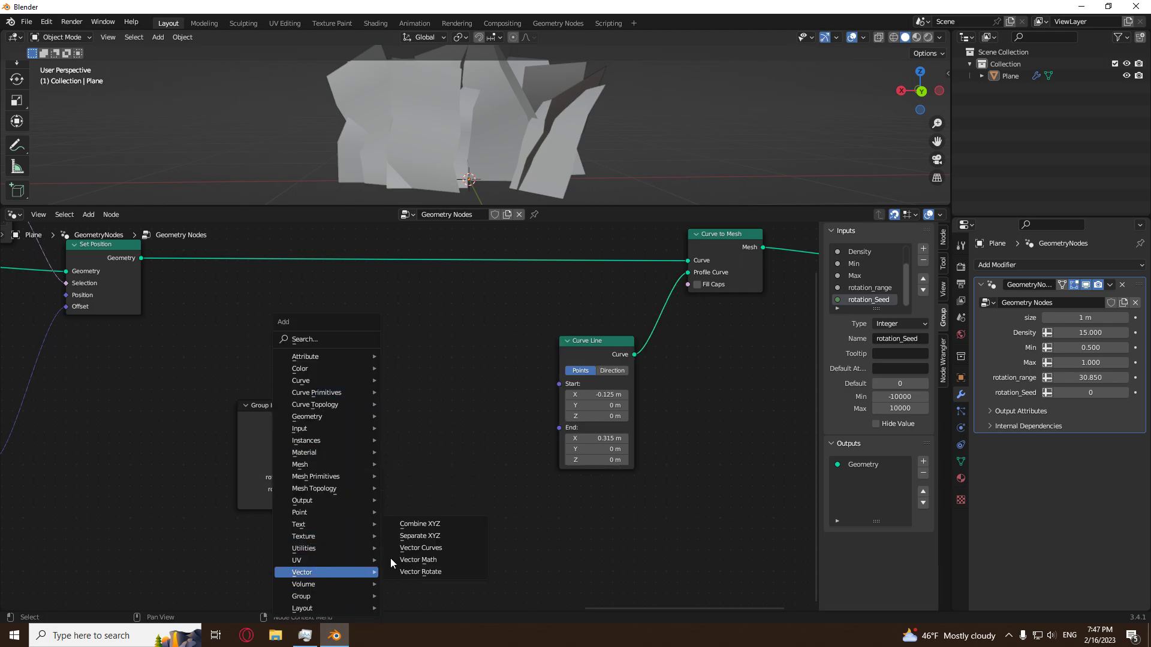
click(419, 525)
click(404, 382)
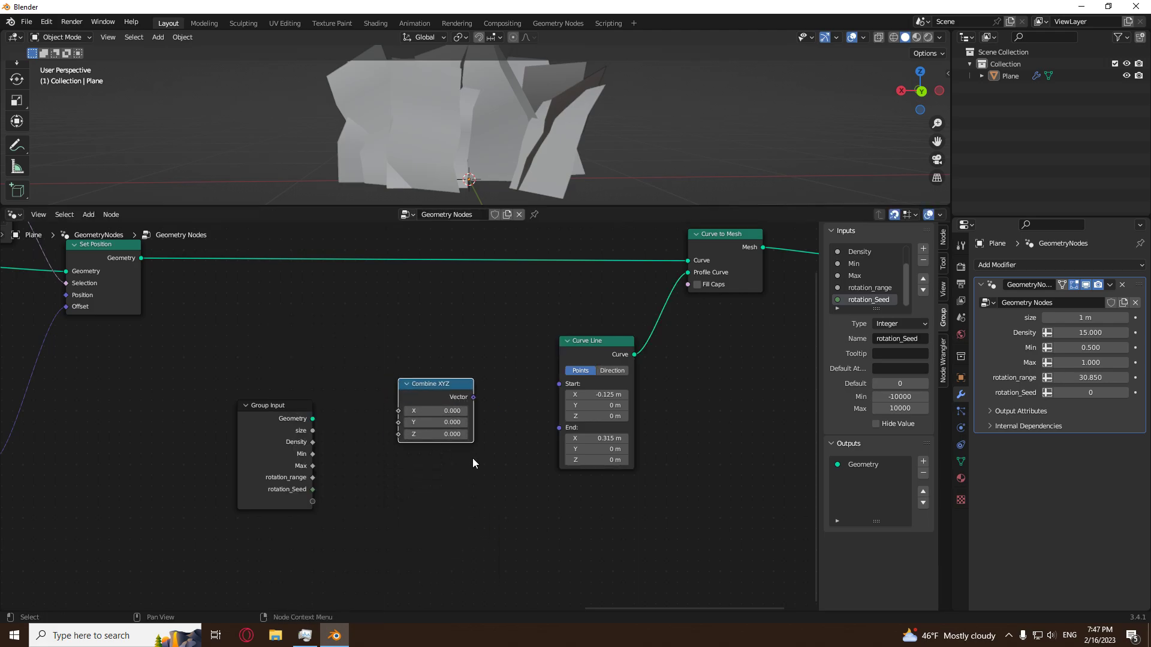
Duplicate the Combine XYZ node and place the copy directly below the original.
key(shift+d)
click(466, 524)
drag(437, 450, 437, 471)
scroll(348, 473, up, 1)
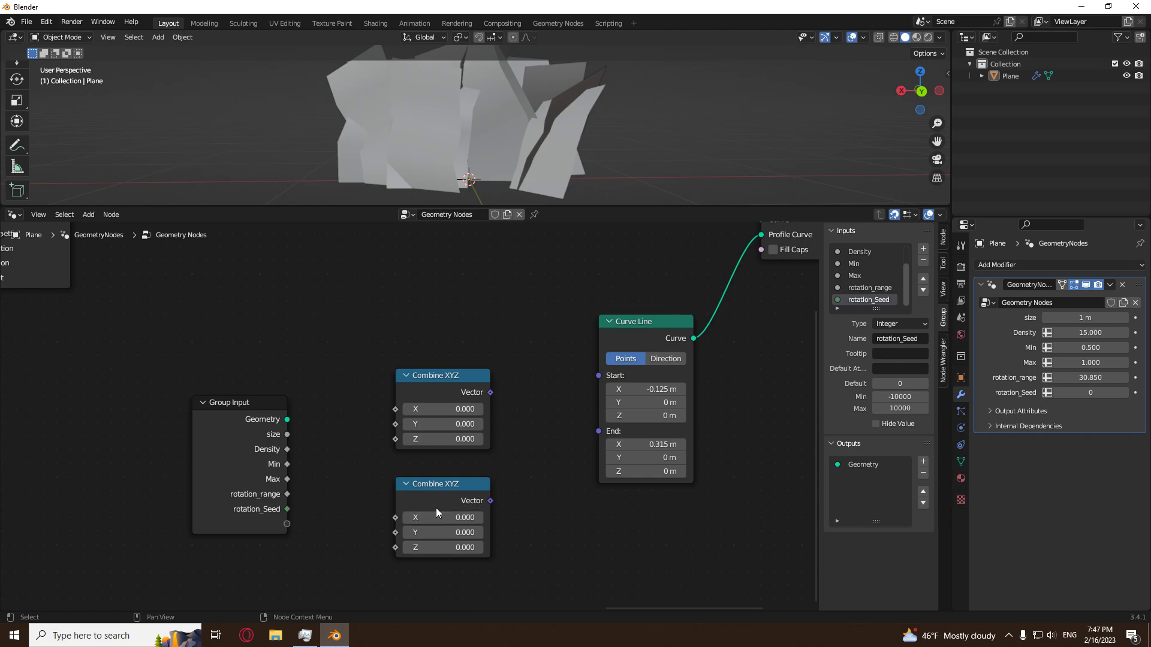
click(433, 484)
click(543, 468)
Create a new group input feeding the X of both Combine XYZ nodes and add a reroute point where the links split.
drag(282, 523, 397, 408)
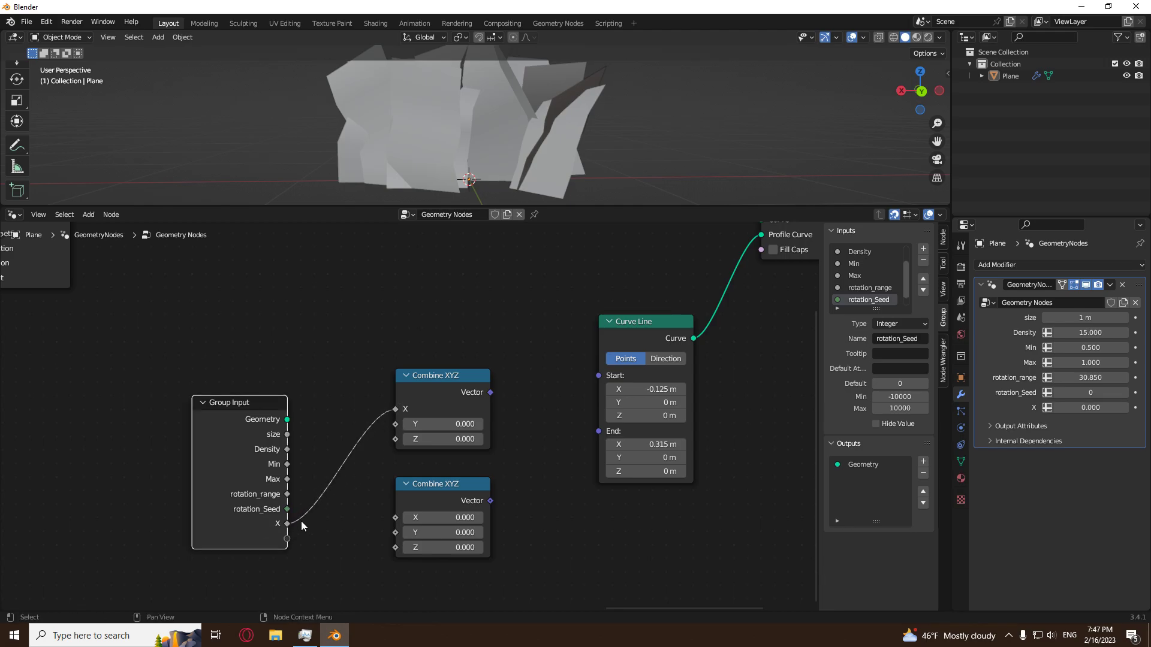
drag(286, 524, 395, 517)
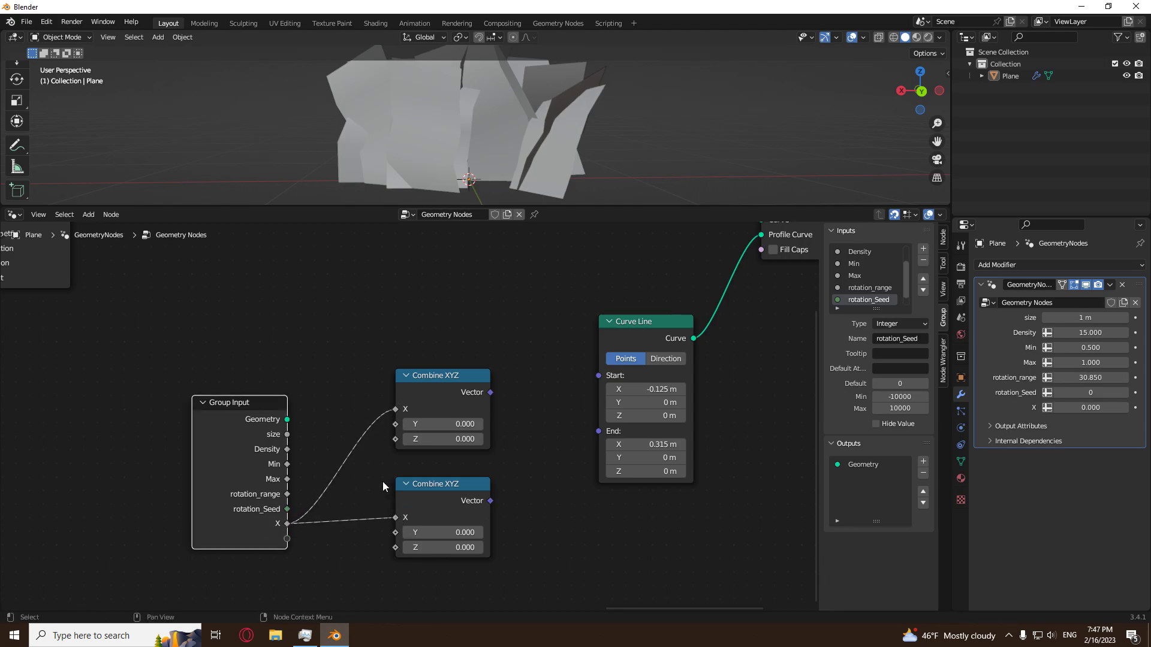
shift+right_drag(352, 446, 342, 548)
Move the two Combine XYZ nodes and the profile Curve Line slightly farther from the Group Input.
scroll(513, 495, down, 2)
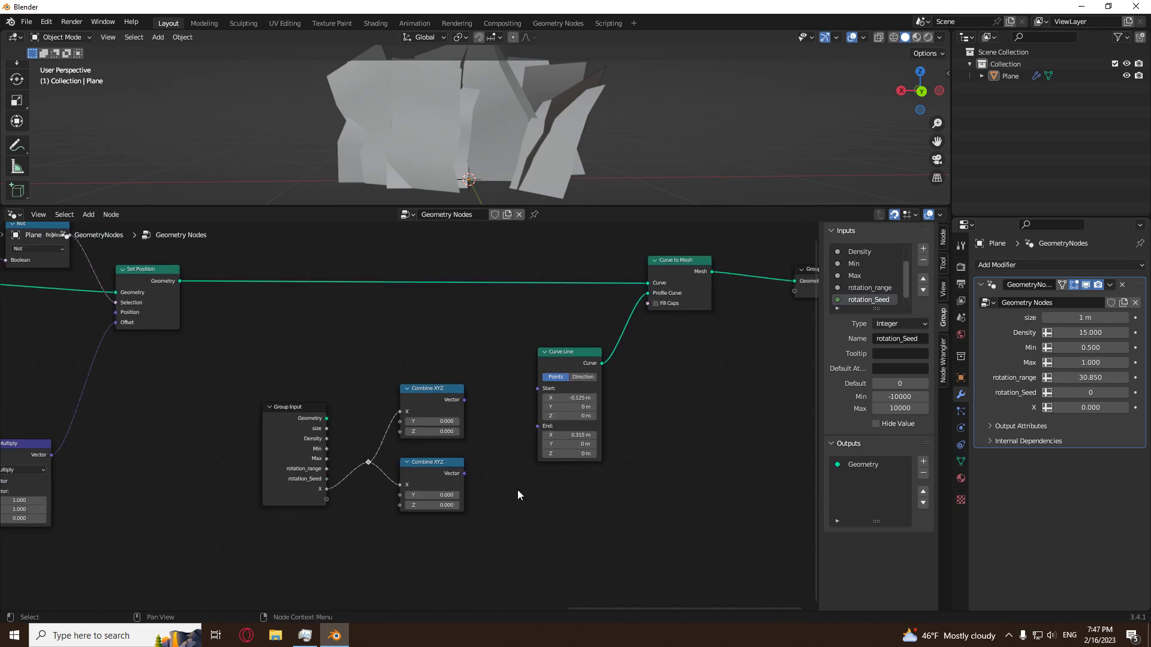
middle_drag(569, 460, 454, 486)
drag(574, 403, 324, 555)
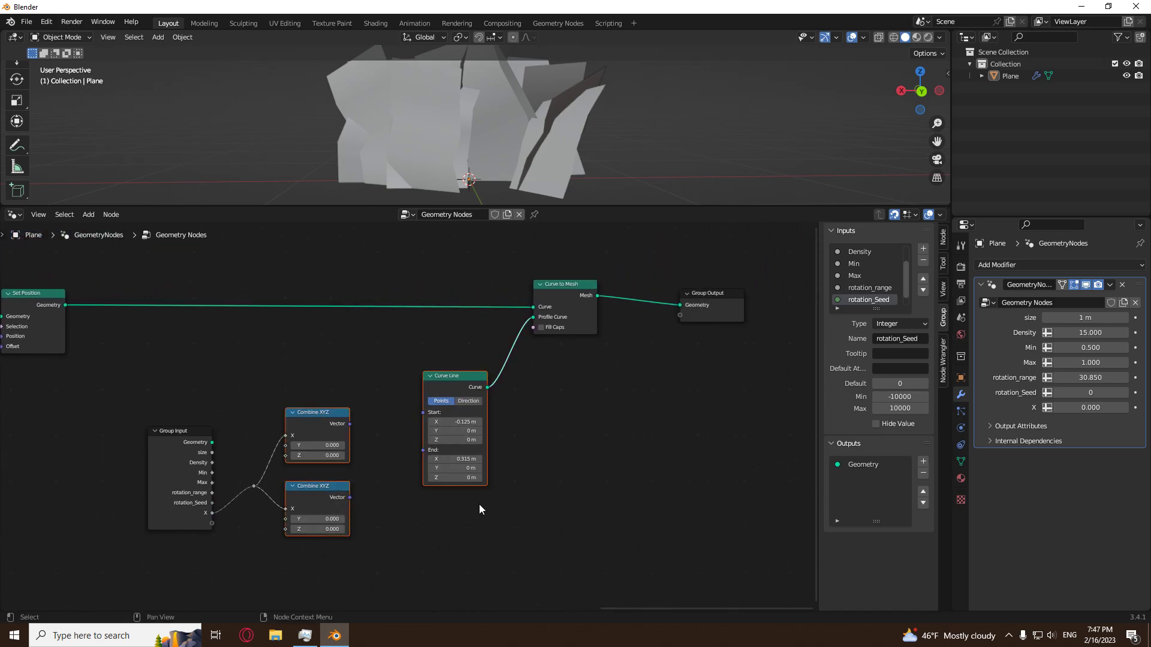
key(g)
click(526, 490)
click(554, 493)
middle_drag(538, 498, 584, 488)
scroll(381, 471, up, 5)
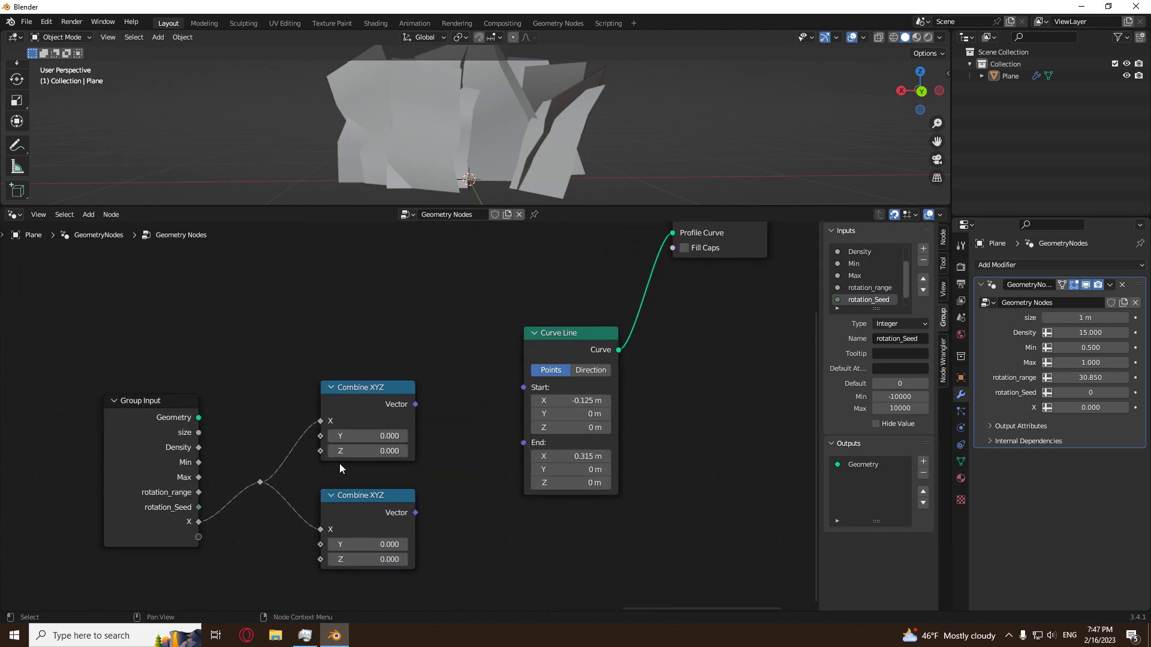
Insert a Math node before the upper Combine XYZ, set it to Subtract, link X to its second value and set the first to 0.
key(shift+a)
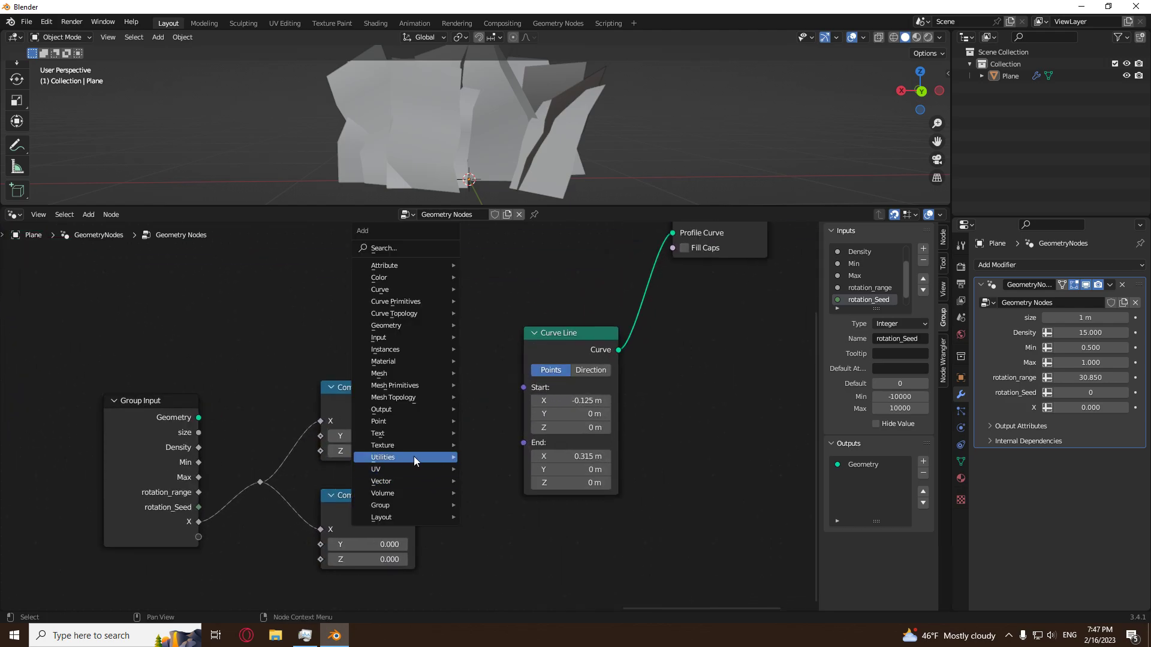
mouse_move(423, 455)
click(497, 408)
click(356, 432)
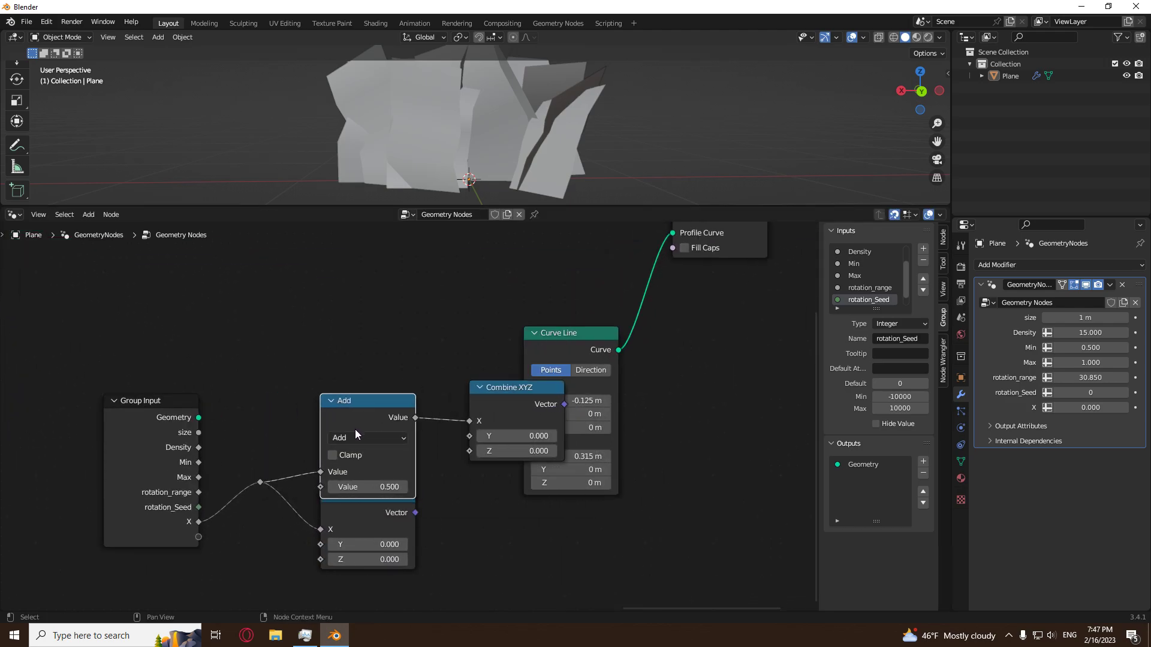
drag(321, 474, 320, 487)
click(368, 438)
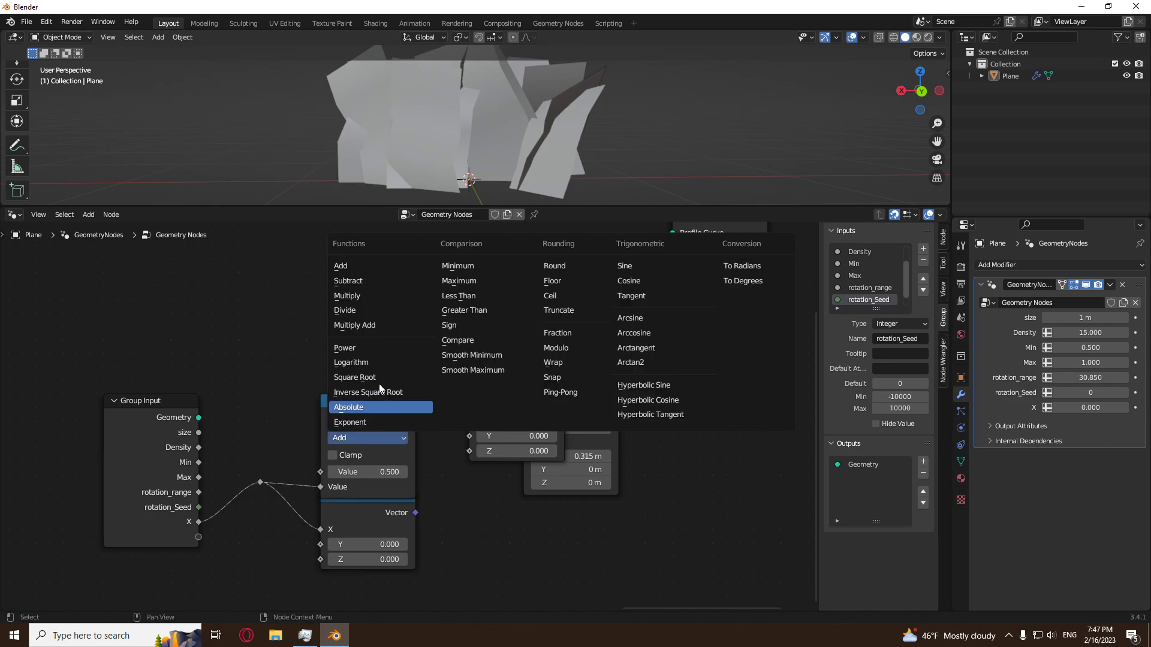
click(373, 285)
click(366, 472)
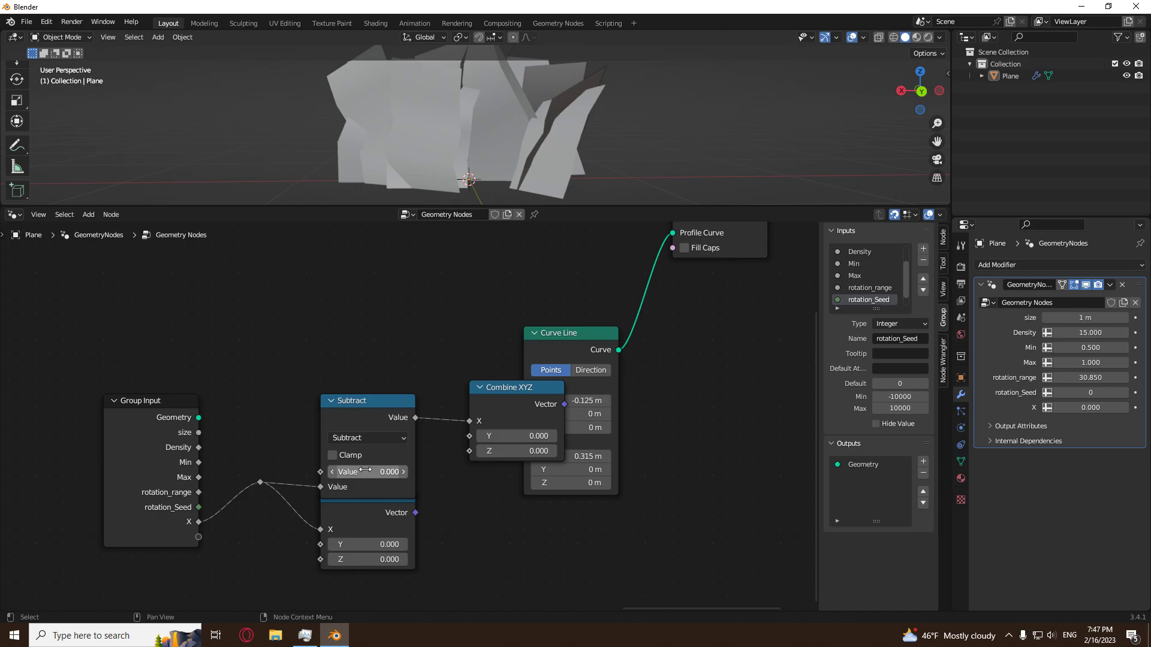
Separate the overlapping Subtract and Combine XYZ nodes, and move Curve Line, Curve to Mesh and Group Output farther along.
drag(479, 396, 435, 382)
scroll(435, 386, down, 6)
middle_drag(603, 472, 481, 541)
drag(656, 286, 390, 605)
key(g)
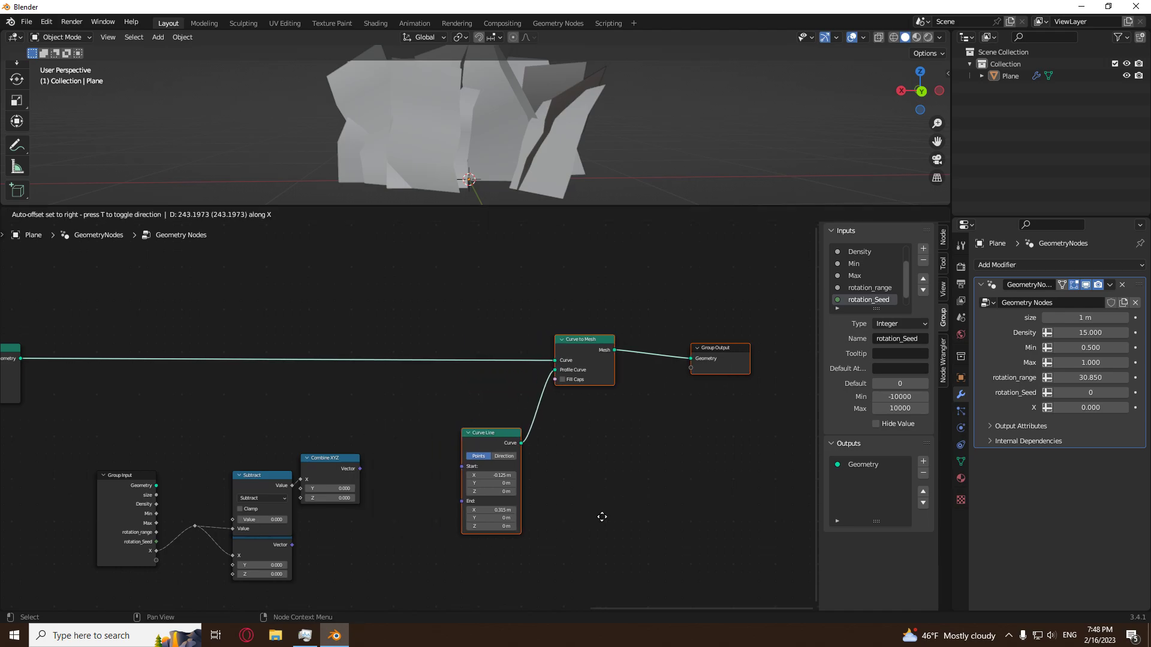
click(601, 519)
scroll(304, 533, up, 4)
drag(216, 502, 204, 479)
click(410, 531)
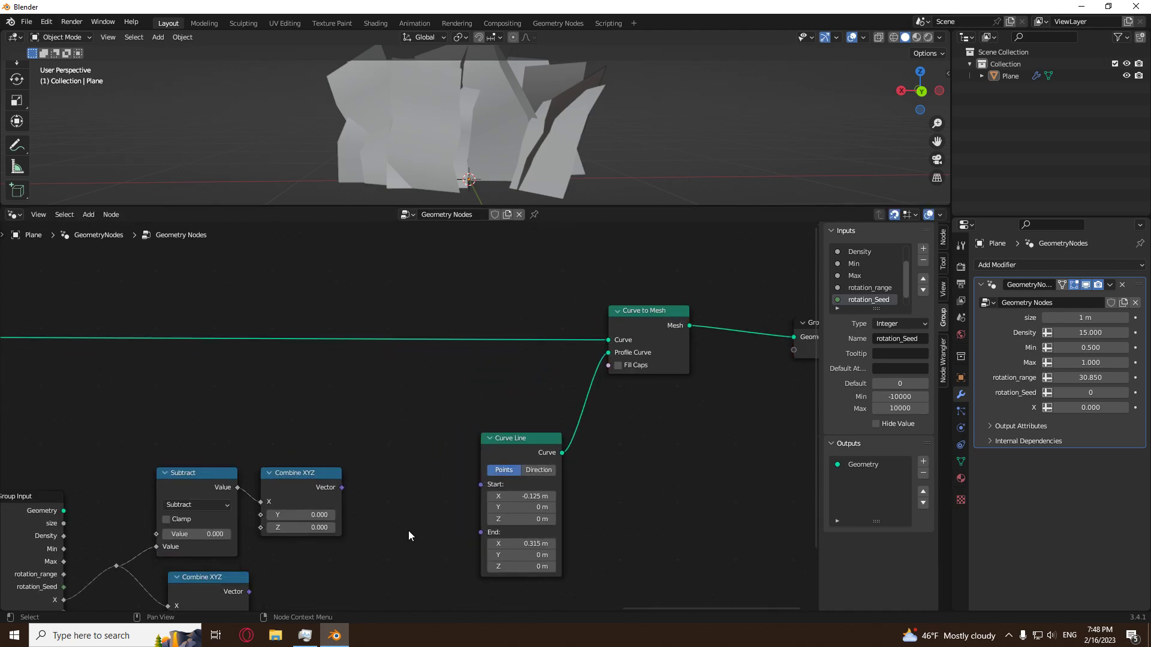
Connect the upper Combine XYZ vector to the profile Curve Line's Start and the lower one to its End.
middle_drag(373, 519, 313, 433)
scroll(312, 437, up, 1)
drag(258, 399, 421, 395)
drag(150, 520, 420, 410)
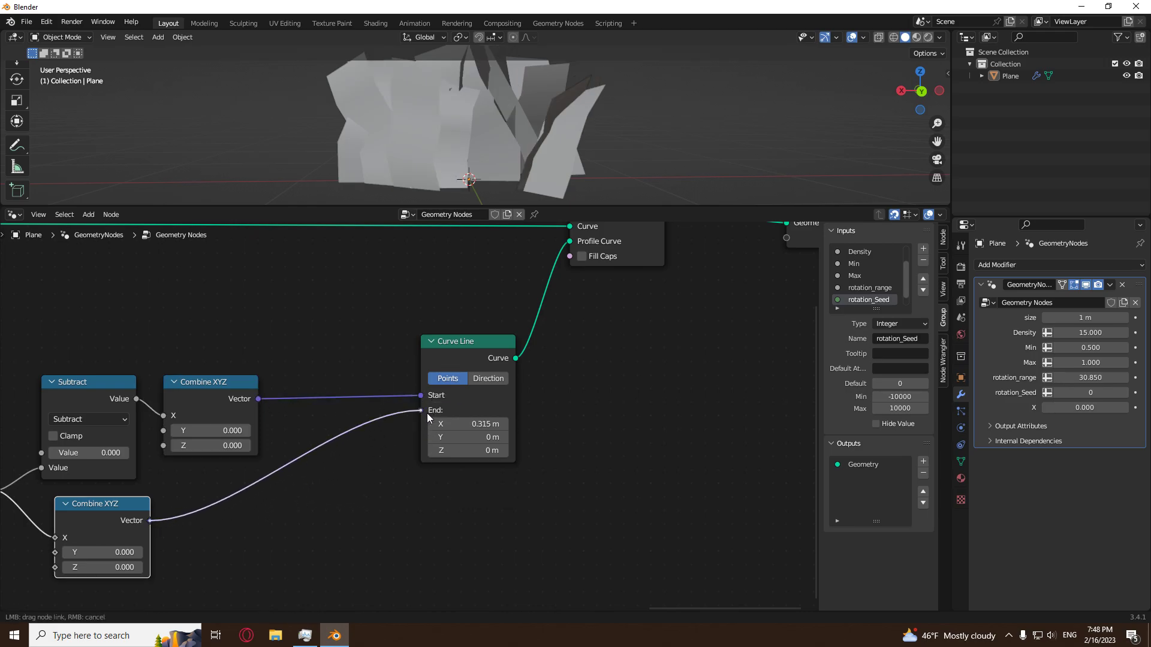
Set the modifier's X input to 0.016 and inspect the narrowed strips from another side.
drag(1091, 403, 1104, 403)
scroll(646, 99, down, 4)
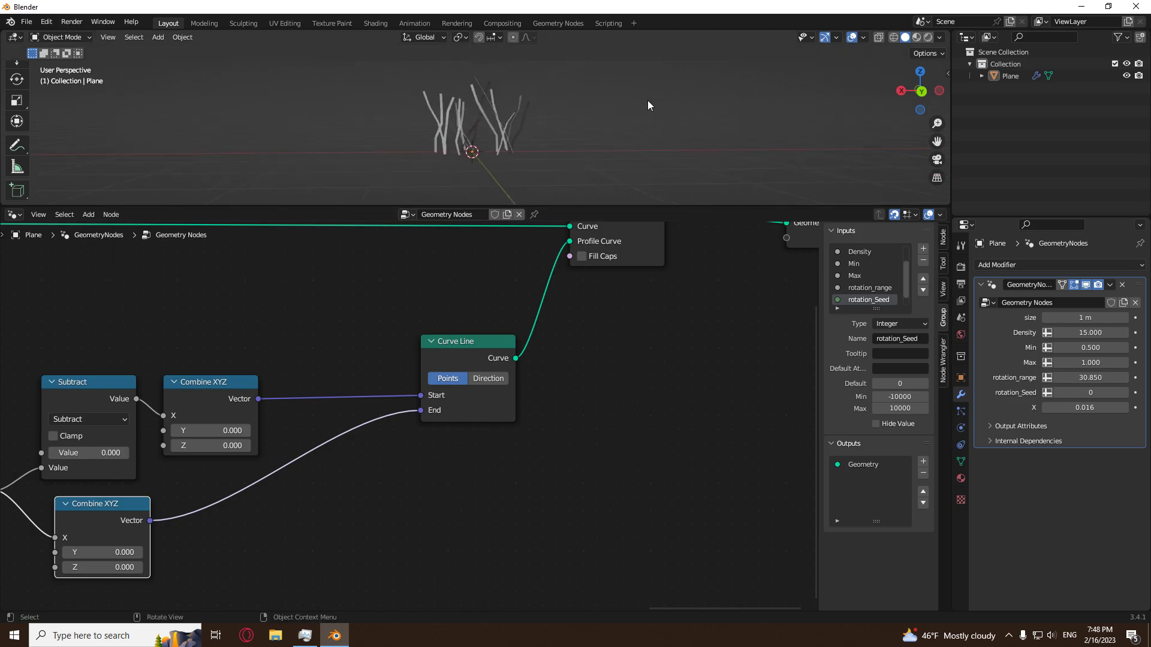
middle_drag(645, 100, 559, 121)
scroll(544, 372, down, 3)
scroll(530, 282, down, 2)
scroll(581, 162, up, 3)
middle_drag(581, 161, 416, 142)
Move the width nodes, Curve to Mesh and Group Output along X to make room after the second Set Position.
drag(635, 306, 246, 537)
key(g)
key(x)
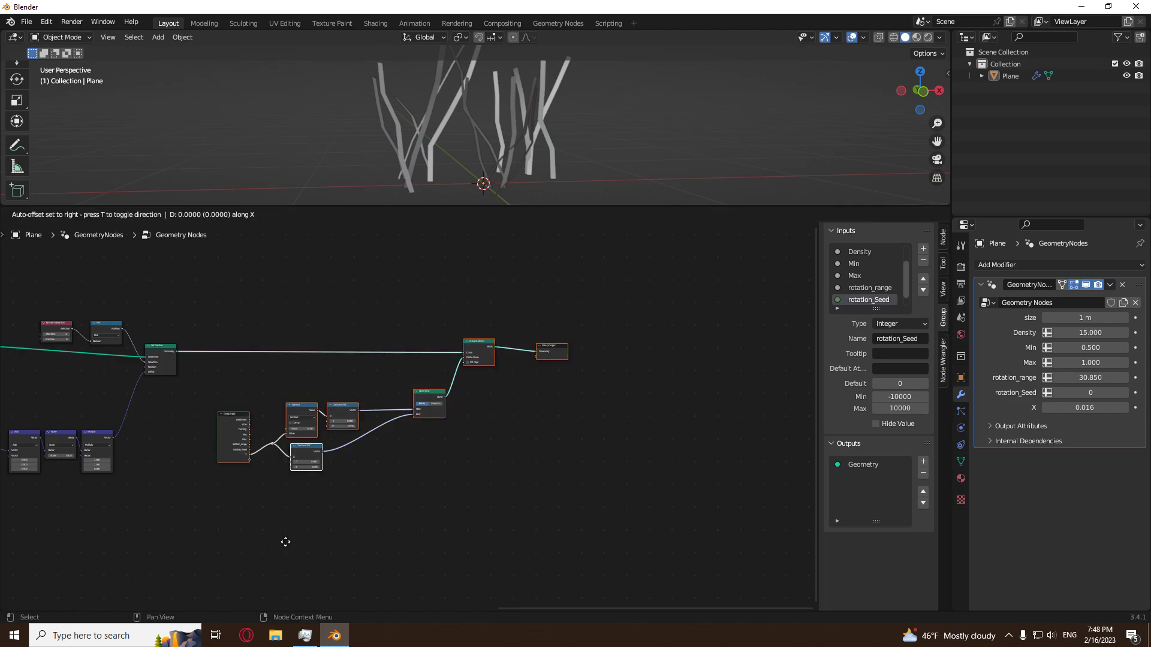
click(510, 544)
click(513, 545)
middle_drag(527, 144, 502, 104)
scroll(479, 153, up, 2)
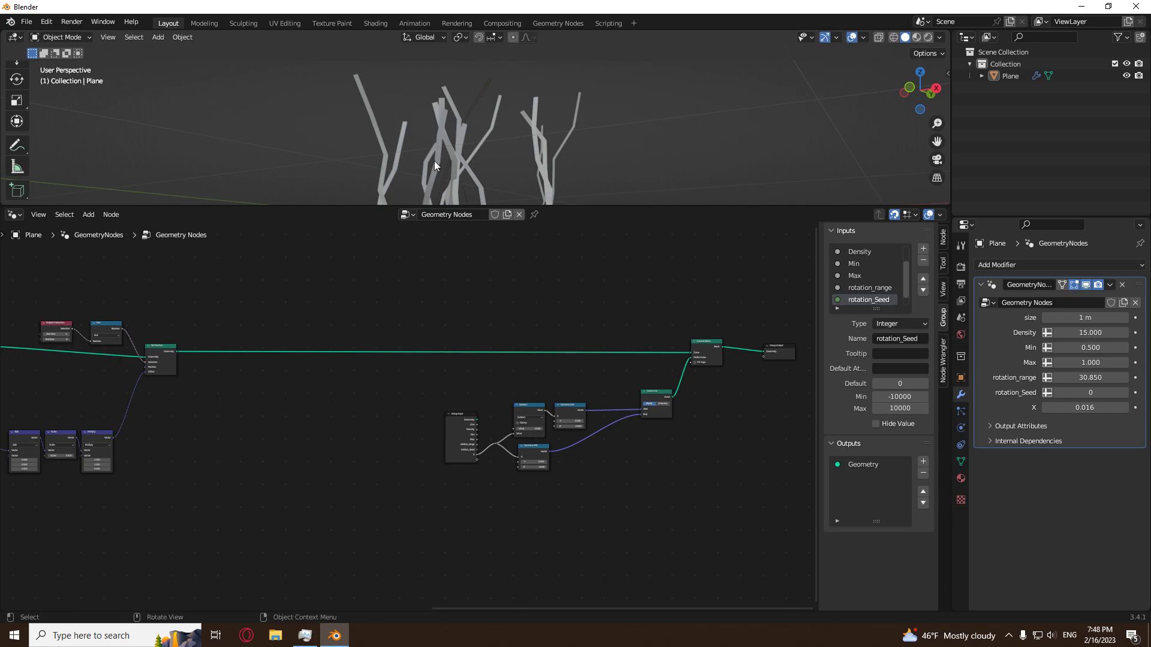
middle_drag(452, 171, 473, 155)
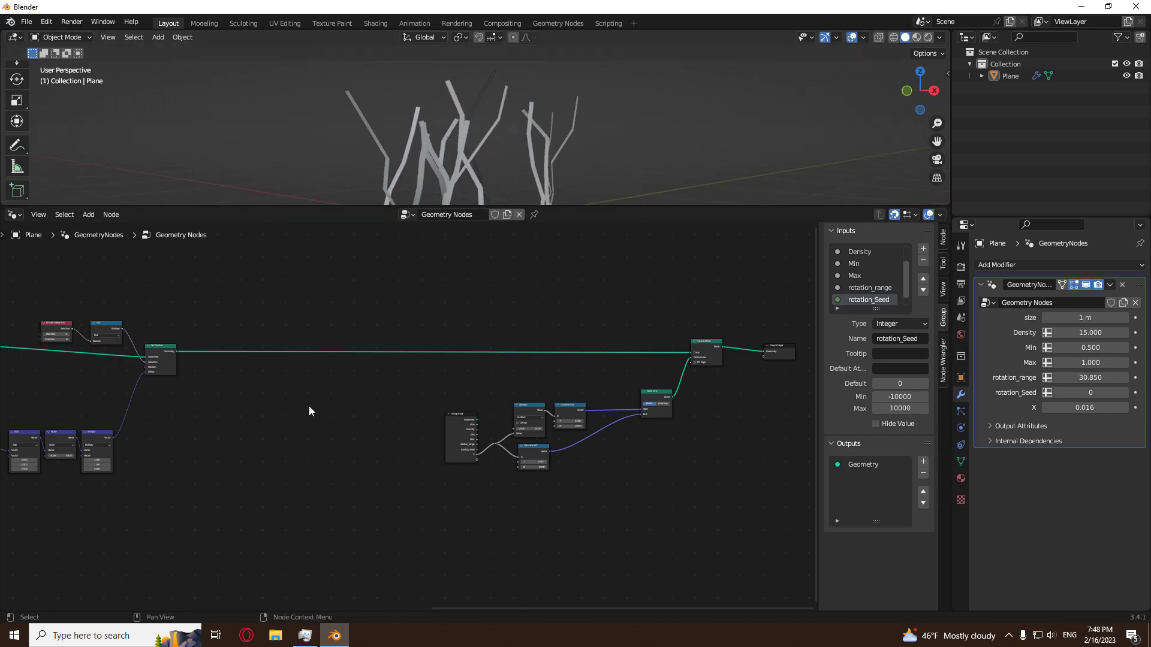
Insert a Set Curve Radius node on the link between the second Set Position and Curve to Mesh.
middle_drag(308, 406, 339, 449)
scroll(340, 450, up, 4)
key(shift+a)
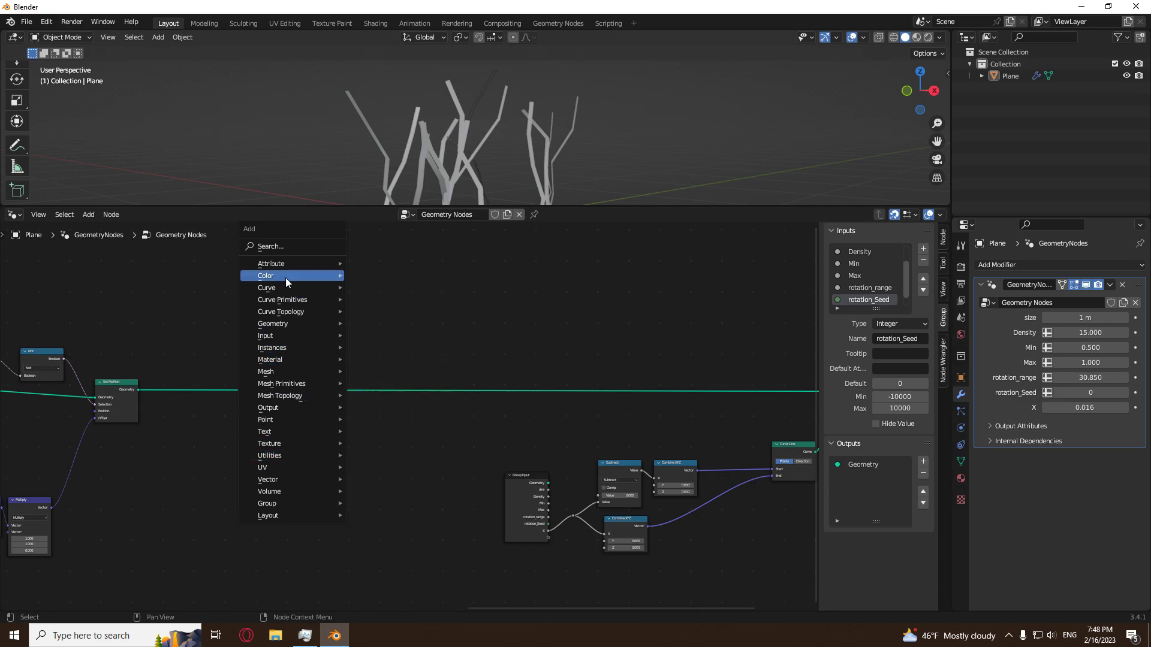
mouse_move(282, 289)
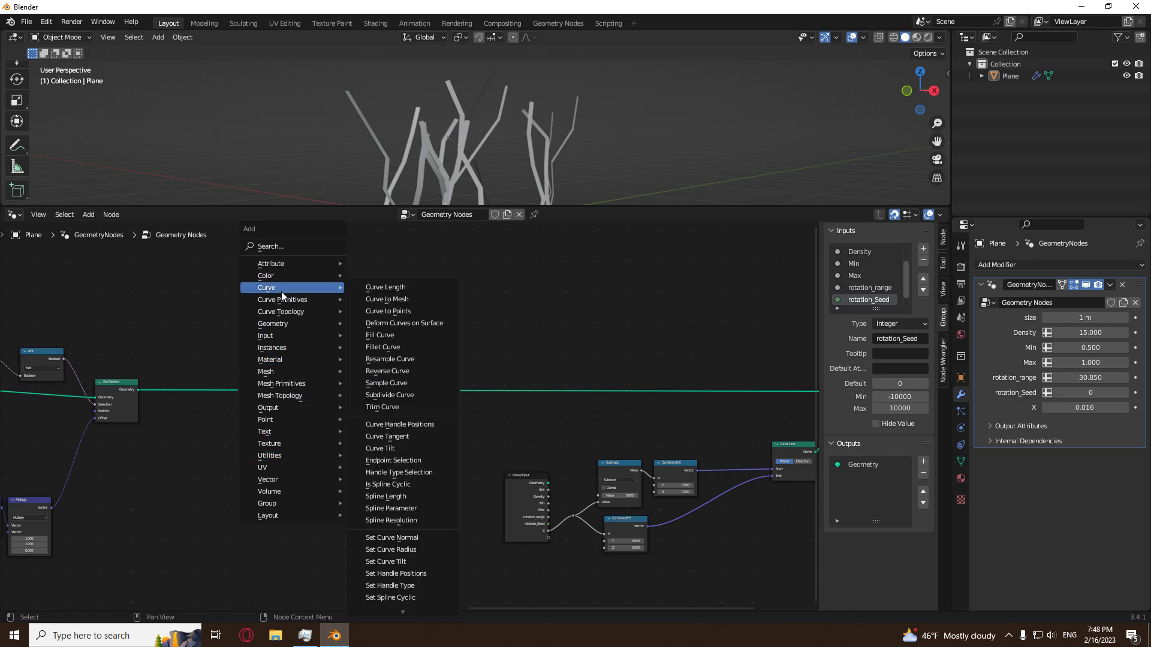
click(401, 550)
click(368, 379)
scroll(347, 468, up, 5)
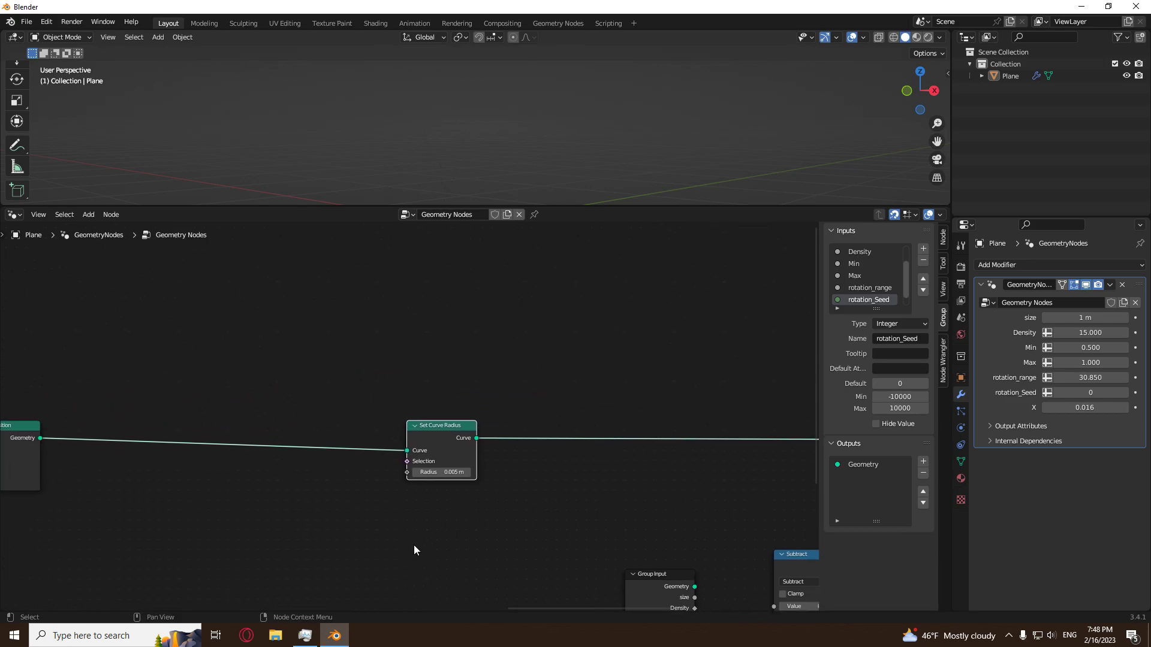
Try a radius of 6.93 m on the Set Curve Radius node and undo it.
mouse_move(459, 499)
mouse_down()
mouse_move(483, 499)
mouse_move(456, 498)
mouse_up()
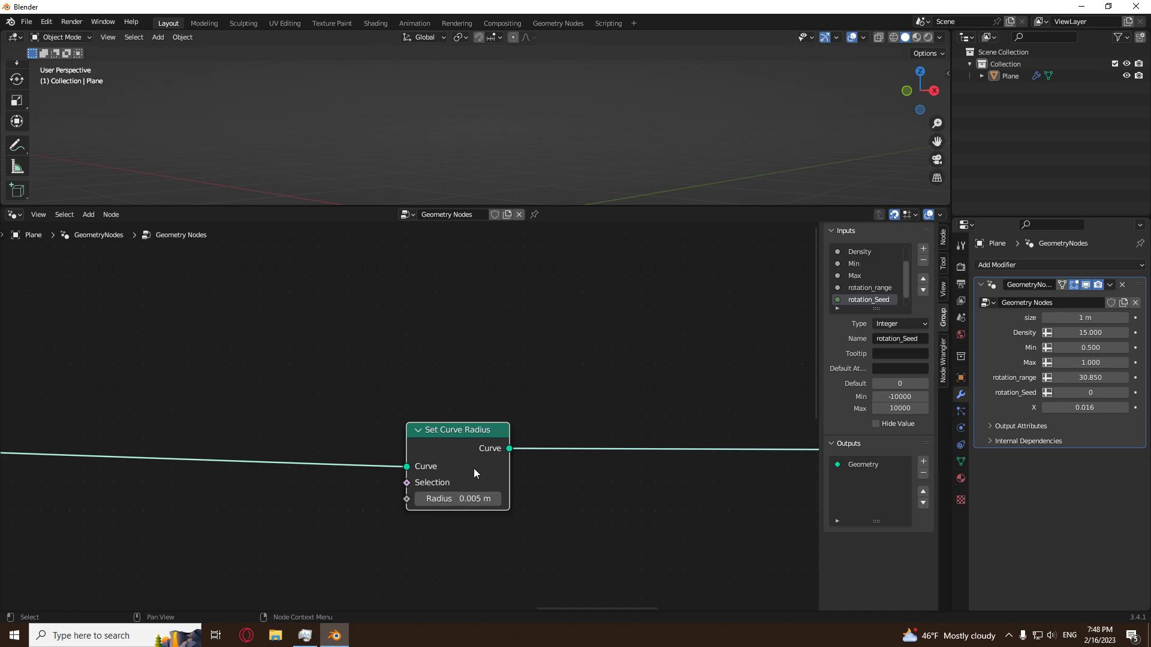
shift+drag(473, 499, 597, 511)
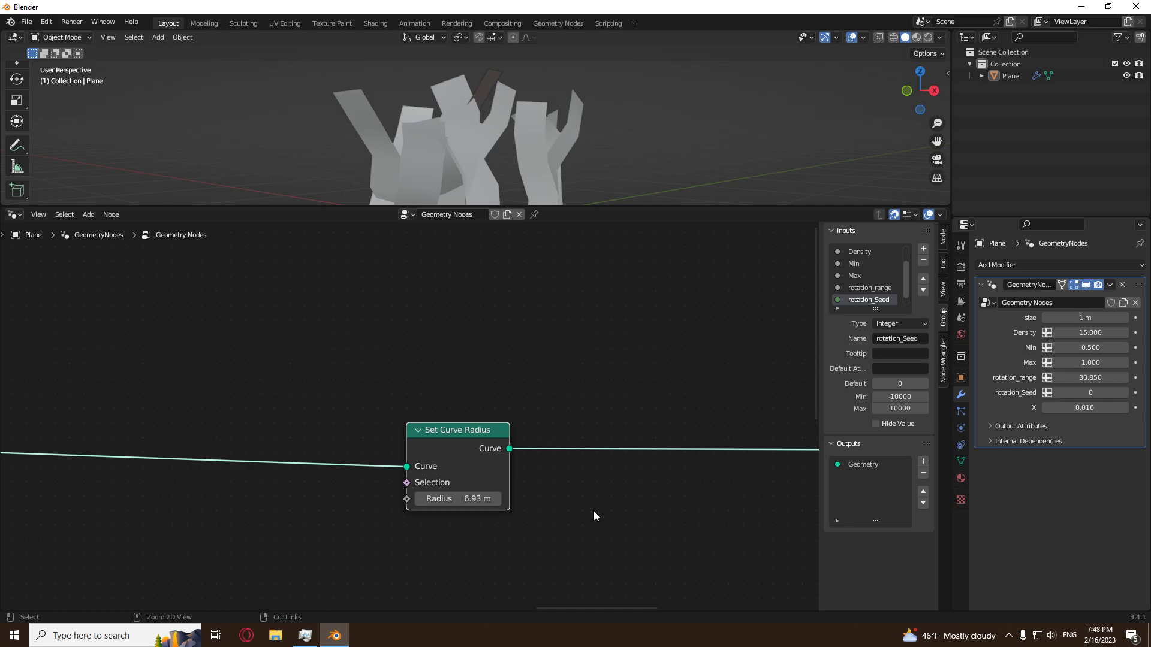
key(ctrl+z)
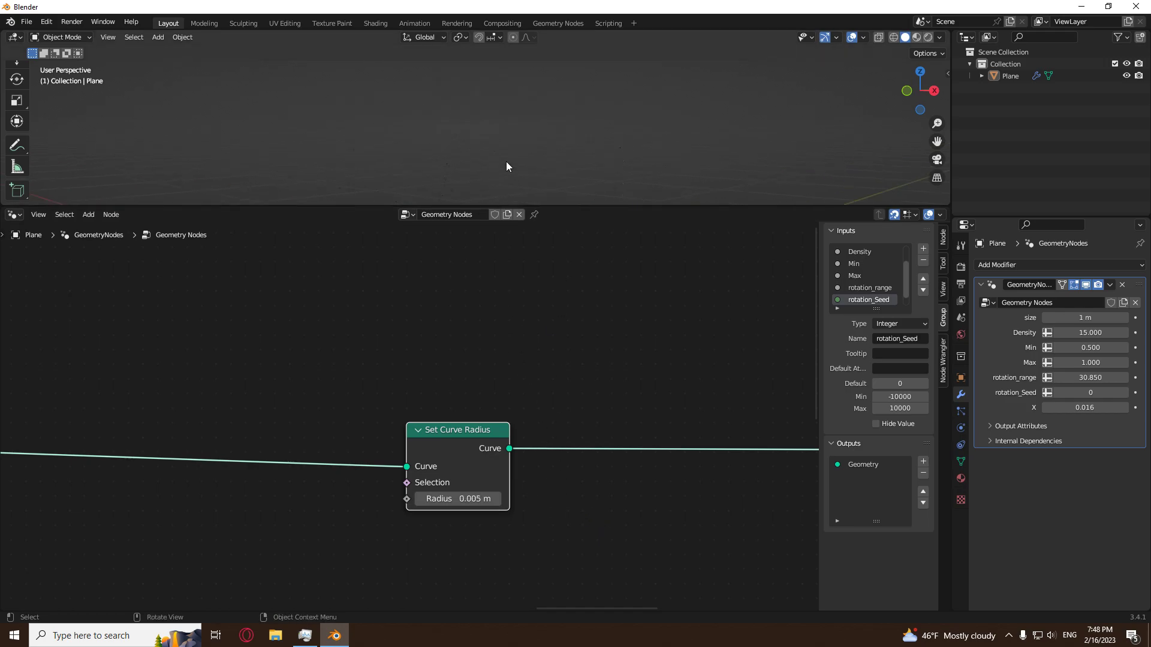
Add a Spline Parameter node and connect its Factor to the Radius of Set Curve Radius.
middle_drag(277, 398, 426, 365)
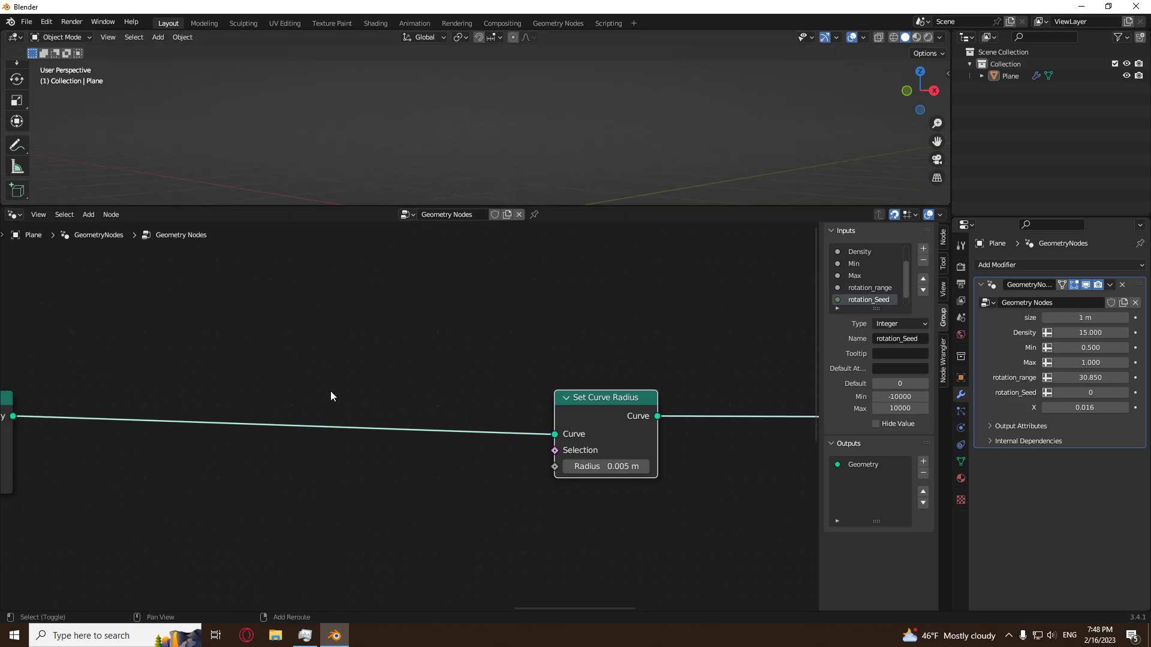
key(shift+c)
key(shift+a)
mouse_move(386, 381)
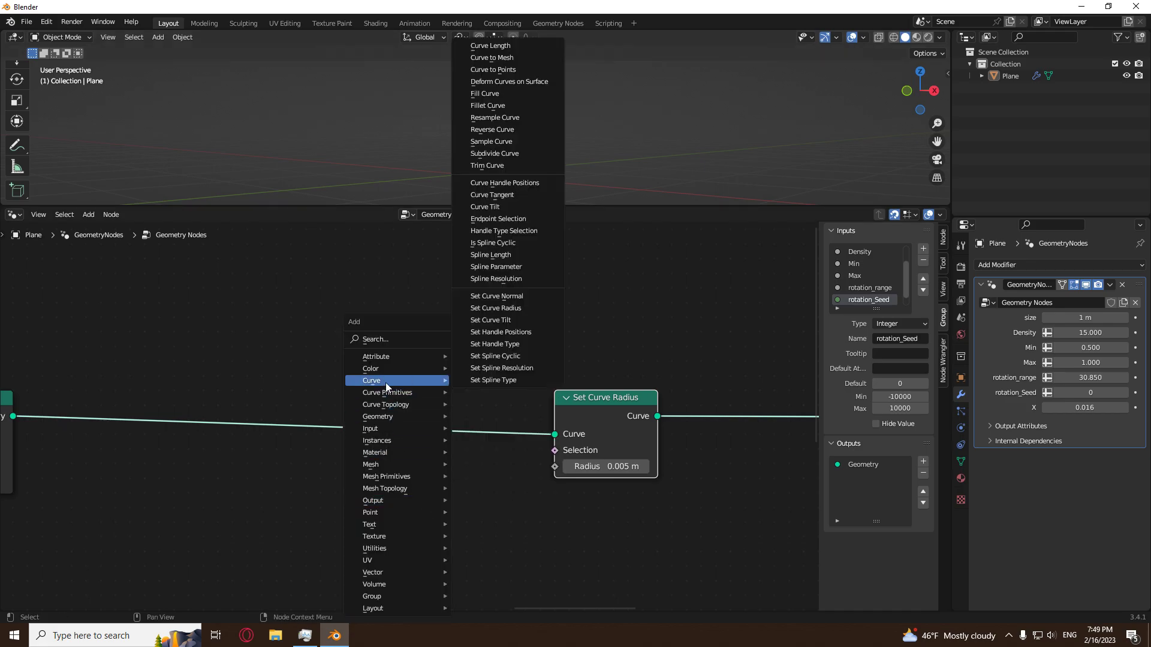
click(496, 267)
click(386, 510)
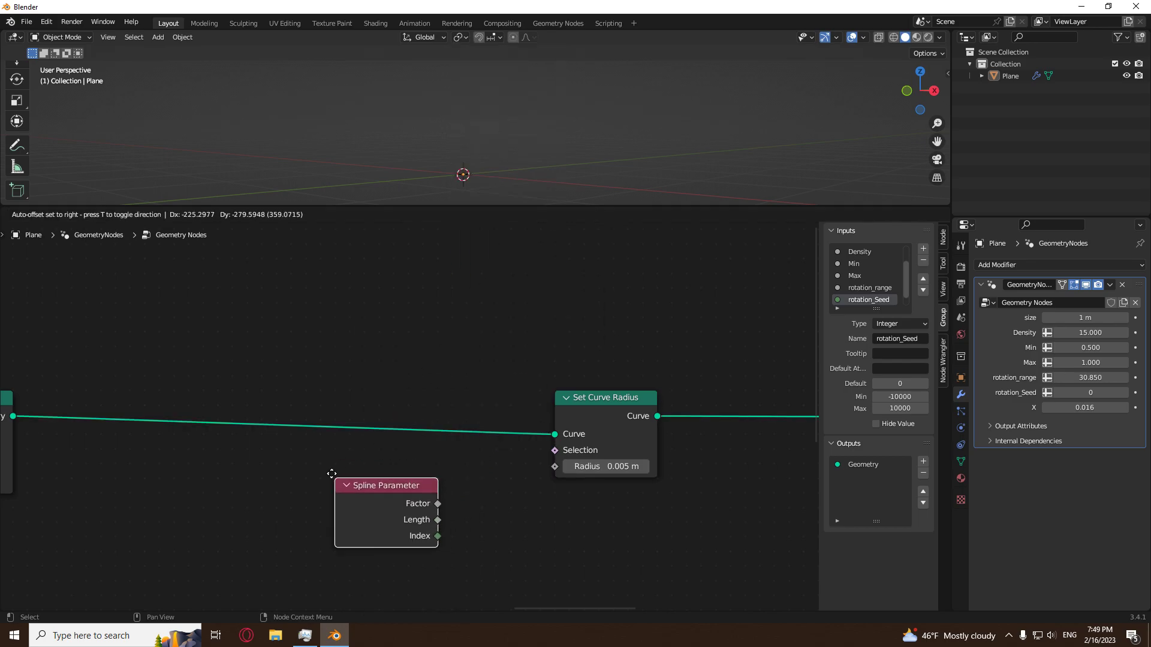
drag(438, 503, 549, 465)
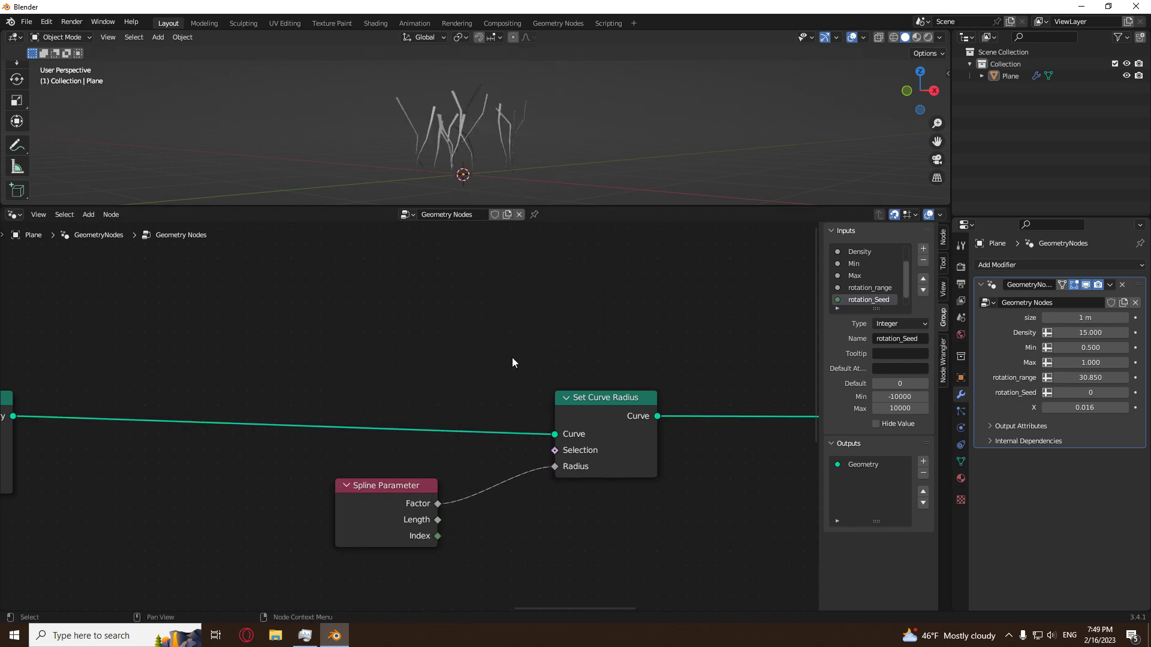
Inspect the tapered strips and move the Spline Parameter node farther from Set Curve Radius to leave room between them.
middle_drag(529, 149, 519, 190)
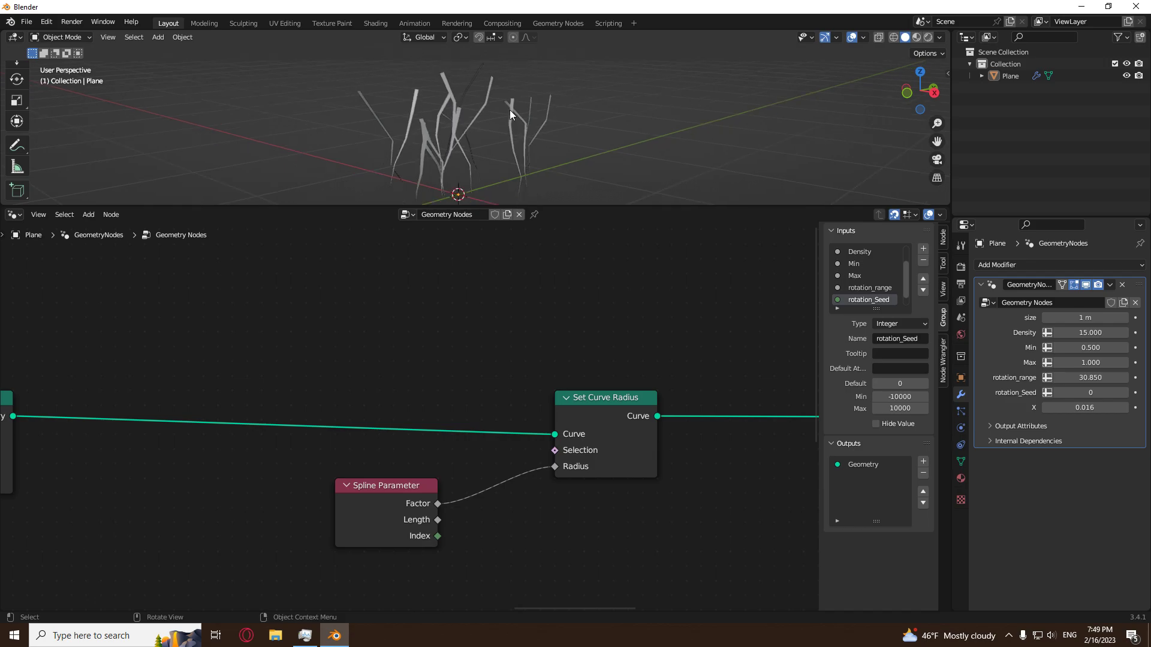
middle_drag(516, 199, 516, 192)
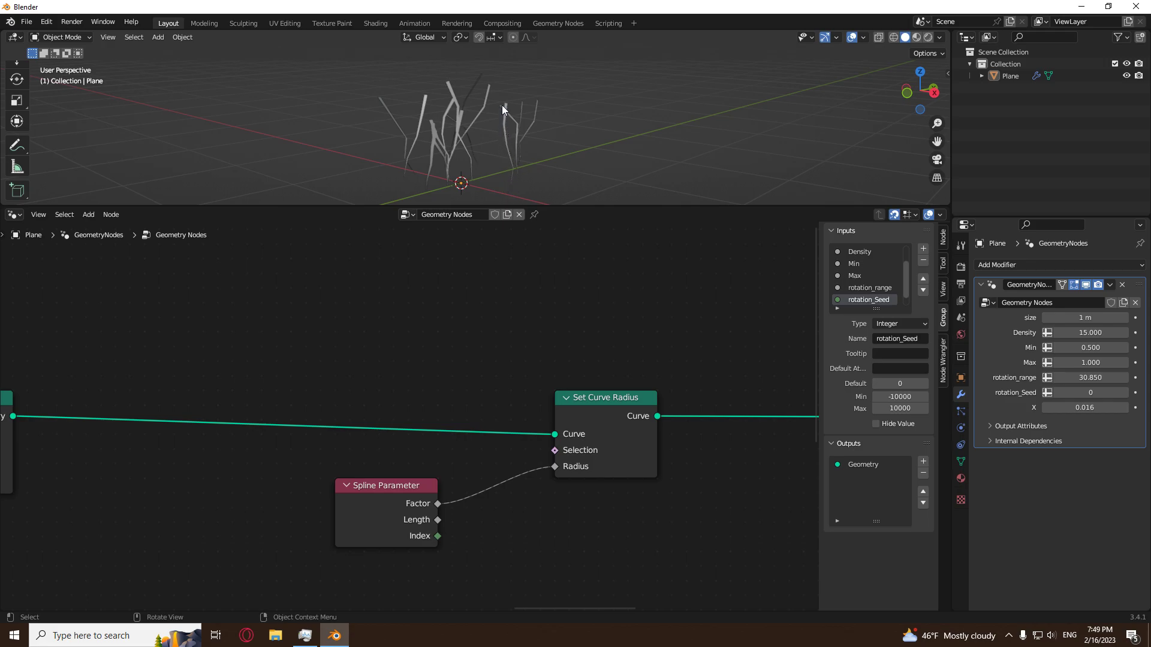
drag(387, 485, 248, 536)
middle_drag(429, 511, 511, 459)
drag(297, 515, 194, 544)
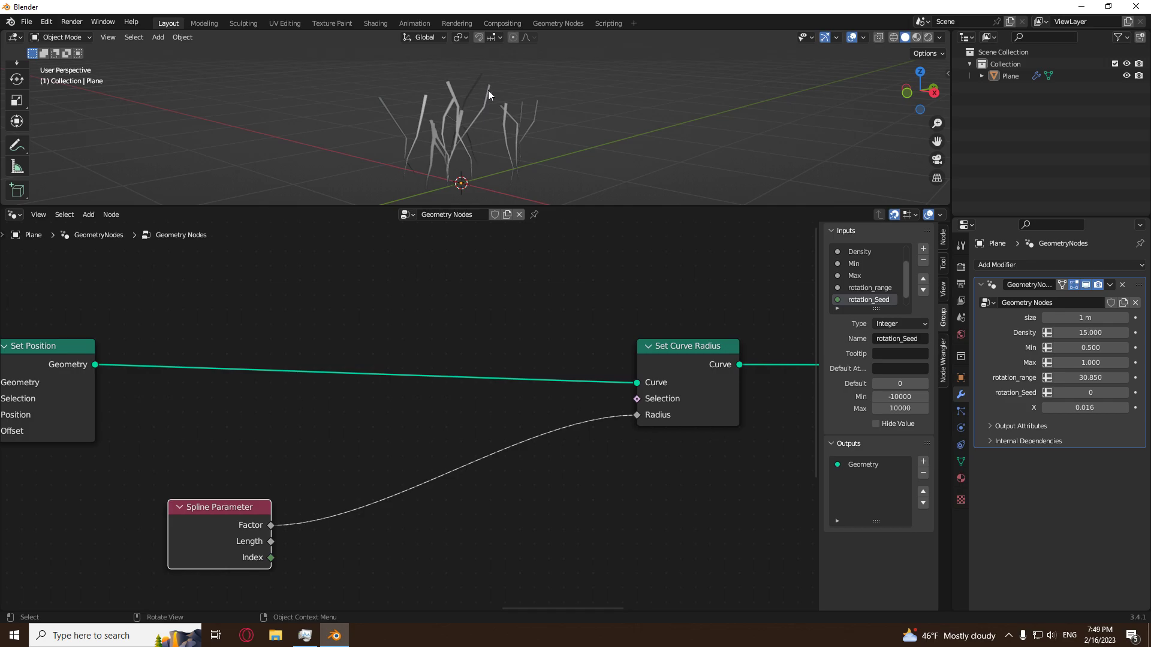
Insert a Float Curve node between the Spline Parameter's Factor and the Radius of Set Curve Radius.
middle_drag(506, 485, 586, 435)
key(shift+a)
mouse_move(502, 547)
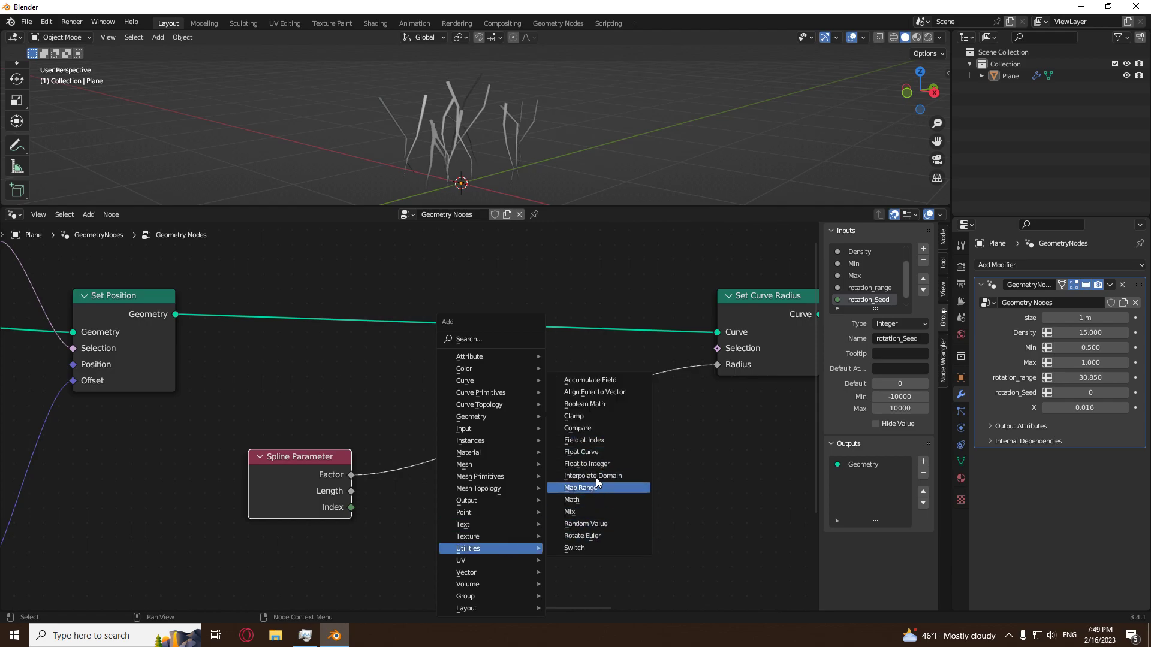
click(593, 451)
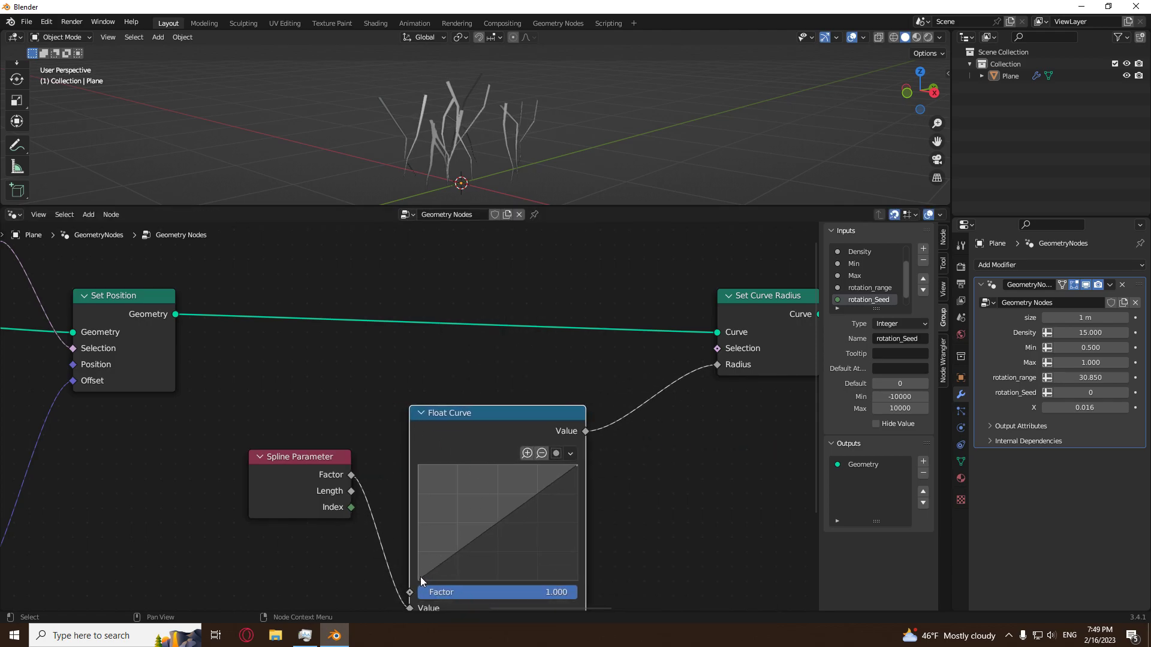
Invert the Float Curve so it falls from 1 at the start to 0 at the end.
drag(420, 576, 419, 465)
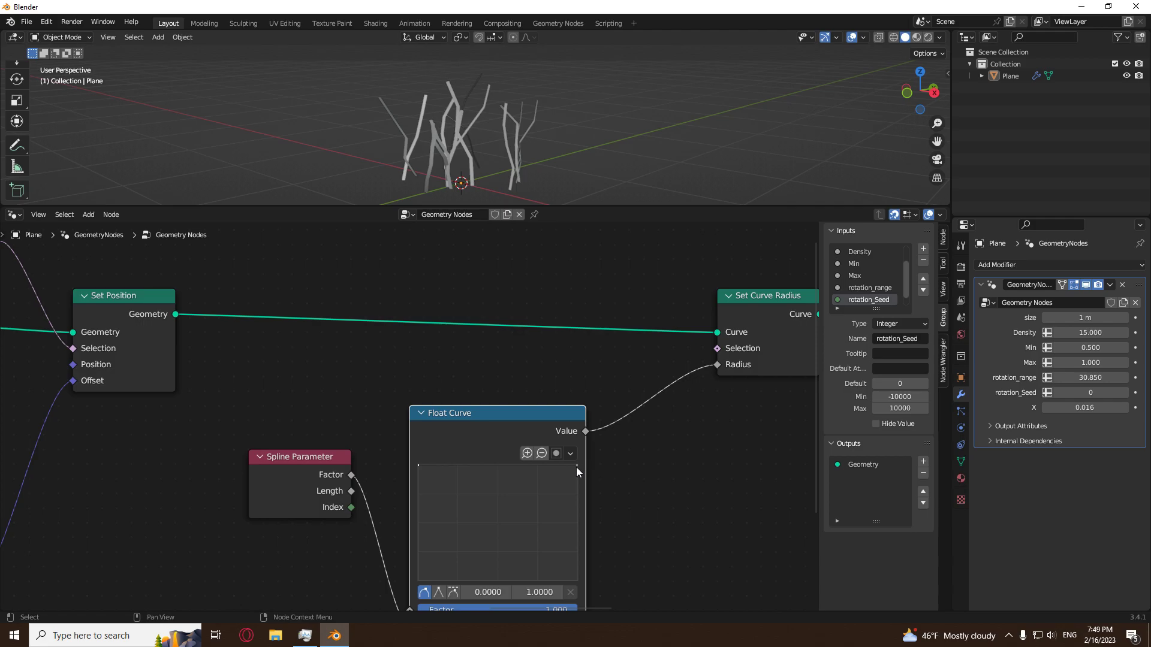
drag(577, 466, 576, 579)
scroll(519, 122, up, 3)
middle_drag(526, 124, 480, 180)
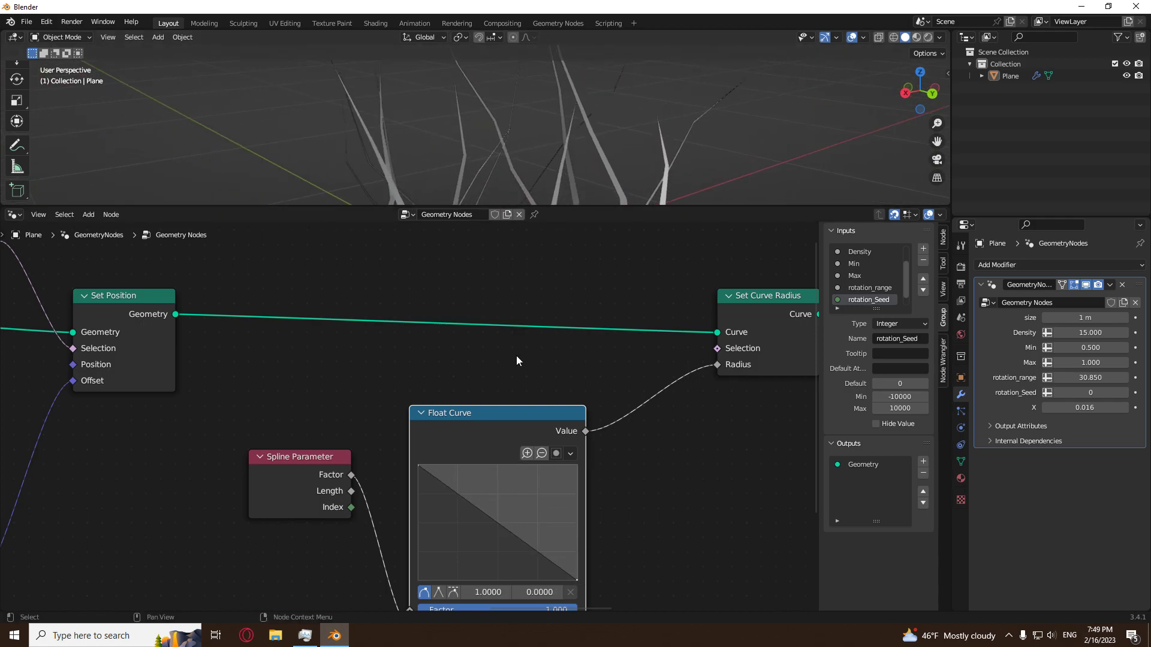
Raise the Float Curve's end point to about 0.46 and add a bulging point at about 0.67, 0.79.
drag(573, 576, 577, 526)
scroll(551, 149, down, 4)
middle_drag(551, 149, 513, 141)
scroll(513, 141, up, 4)
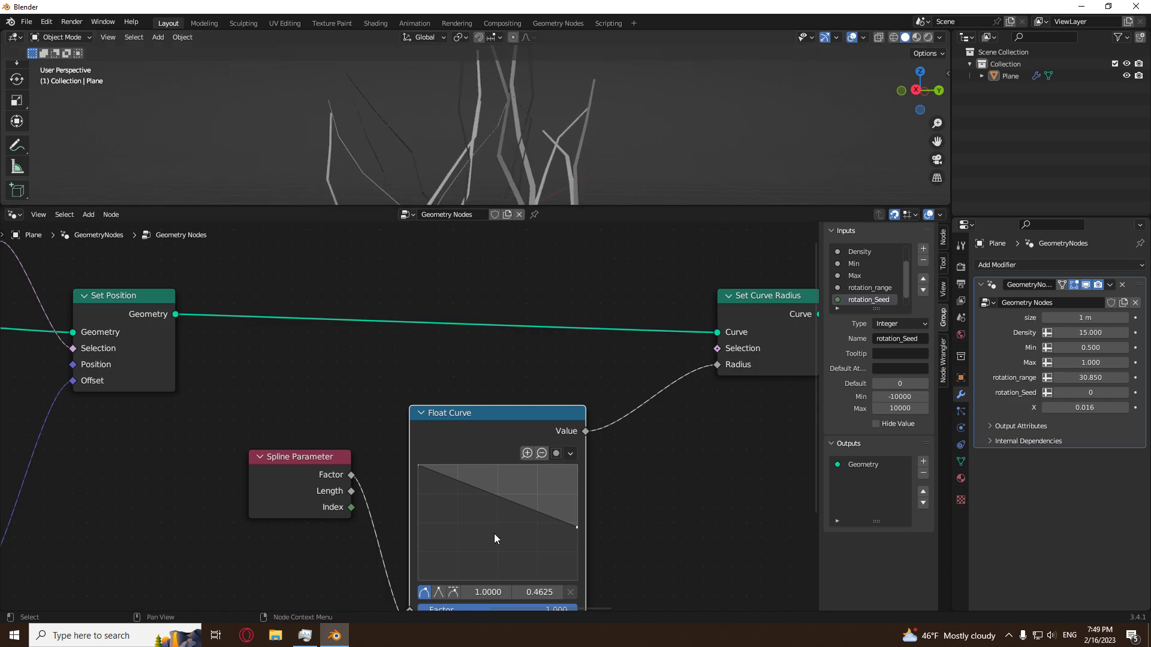
drag(515, 506, 525, 489)
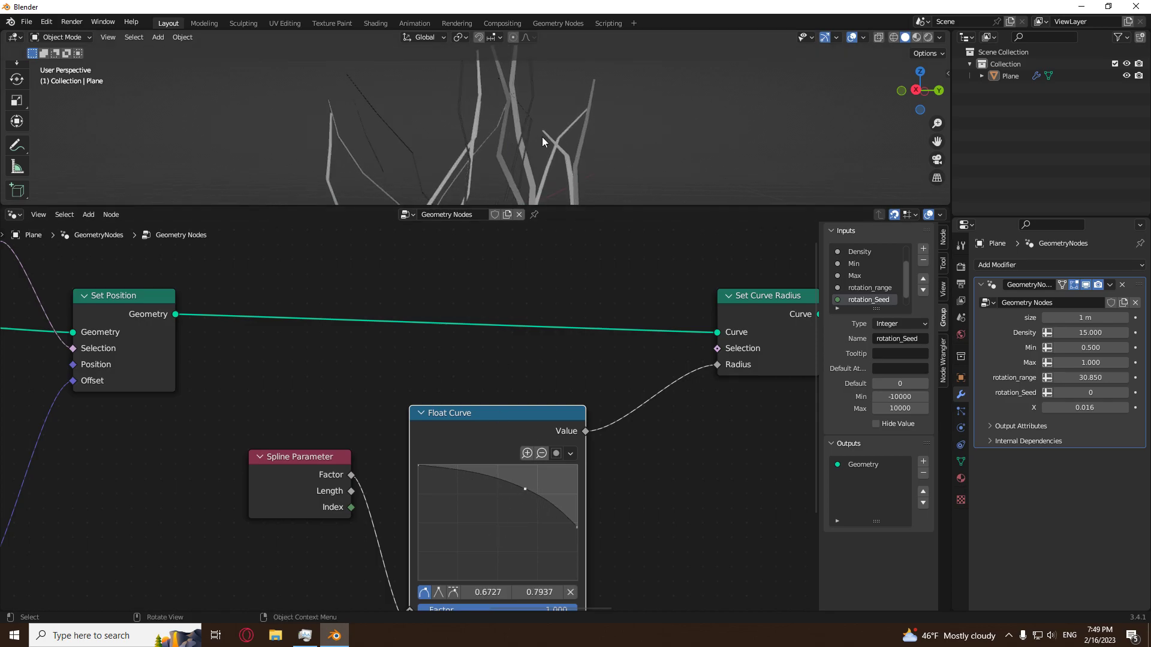
scroll(541, 136, down, 3)
middle_drag(541, 133, 609, 149)
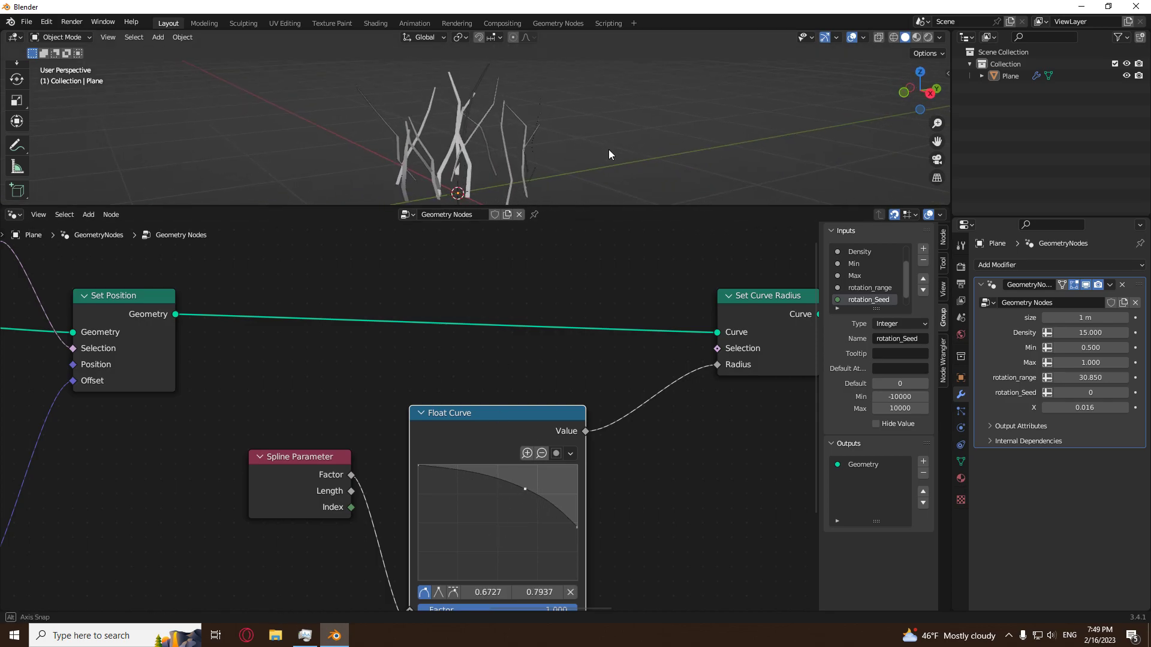
Set the modifier's X width value to 0.025.
click(1083, 408)
text(.0)
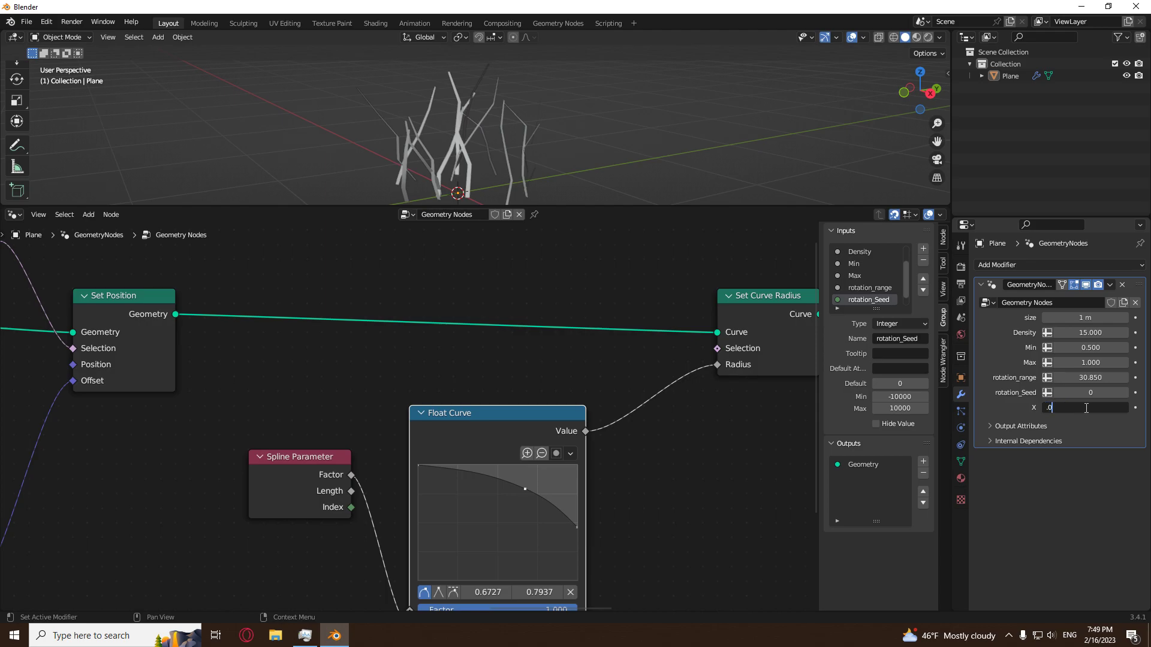
text(25)
key(Return)
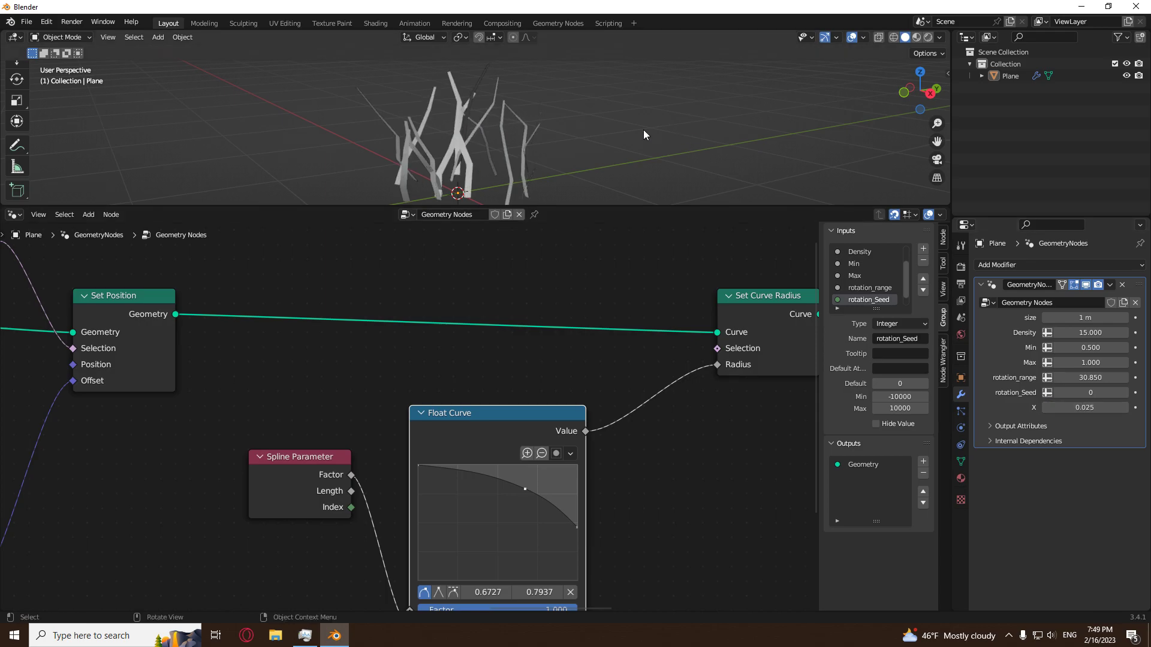
middle_drag(659, 130, 462, 118)
middle_drag(605, 166, 510, 165)
Set the modifier's size to about 0.652 m and its Density to about 37.09.
drag(1094, 318, 1149, 332)
middle_drag(571, 77, 480, 180)
scroll(365, 367, down, 2)
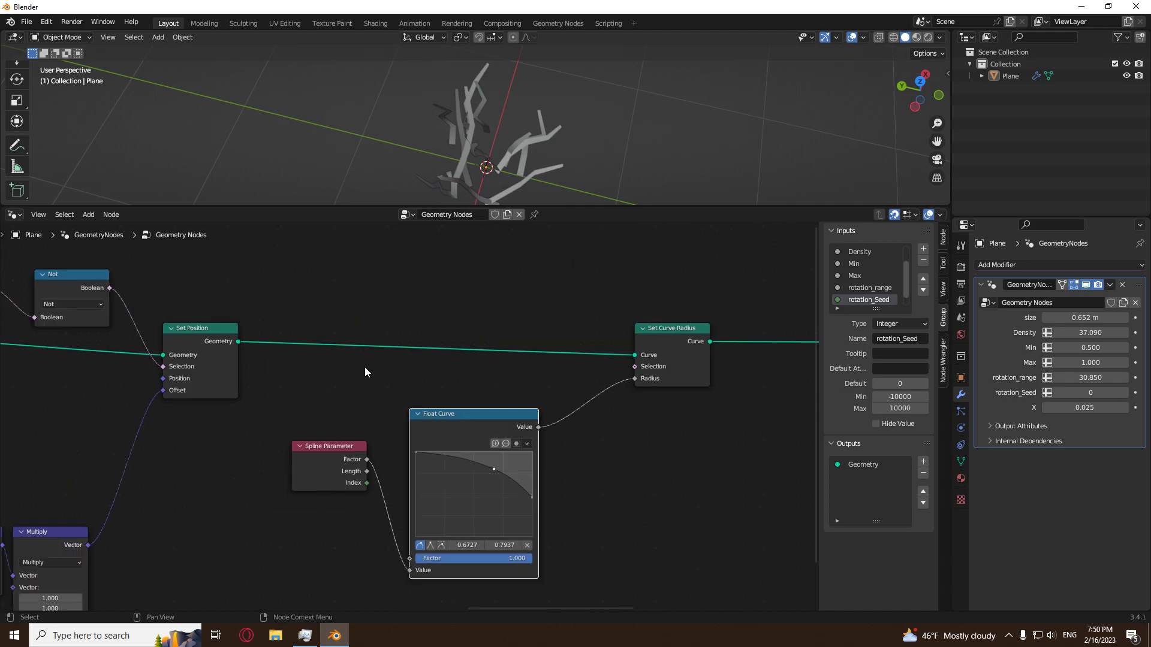
Add a new float group input directly below Density.
scroll(364, 372, down, 3)
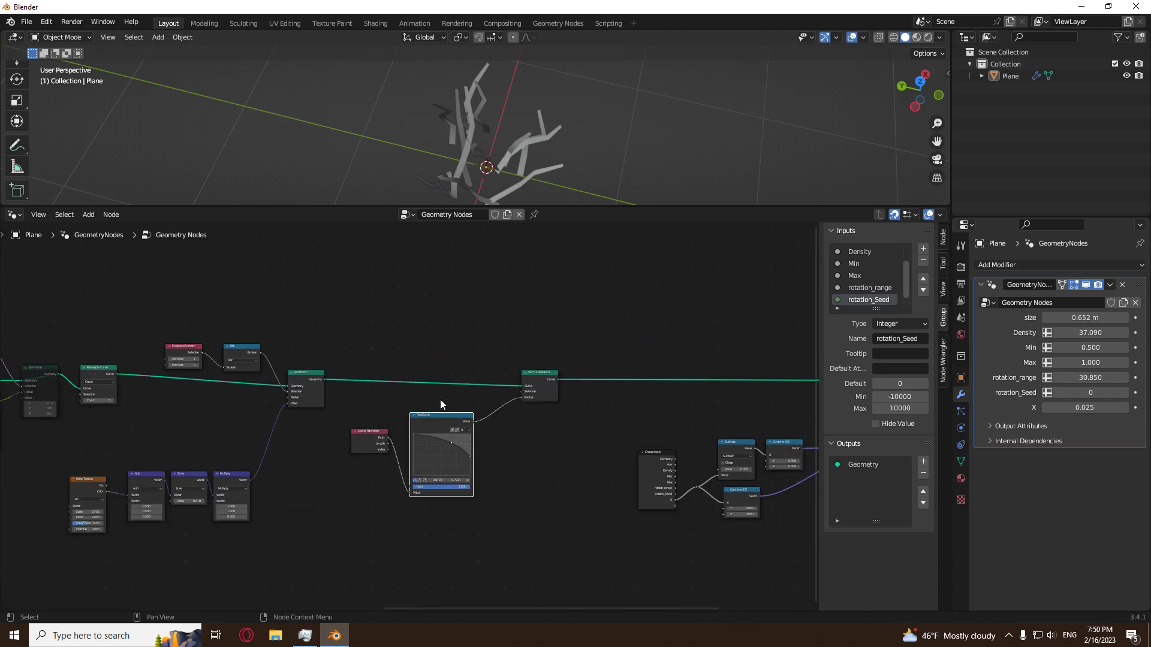
middle_drag(366, 419, 781, 448)
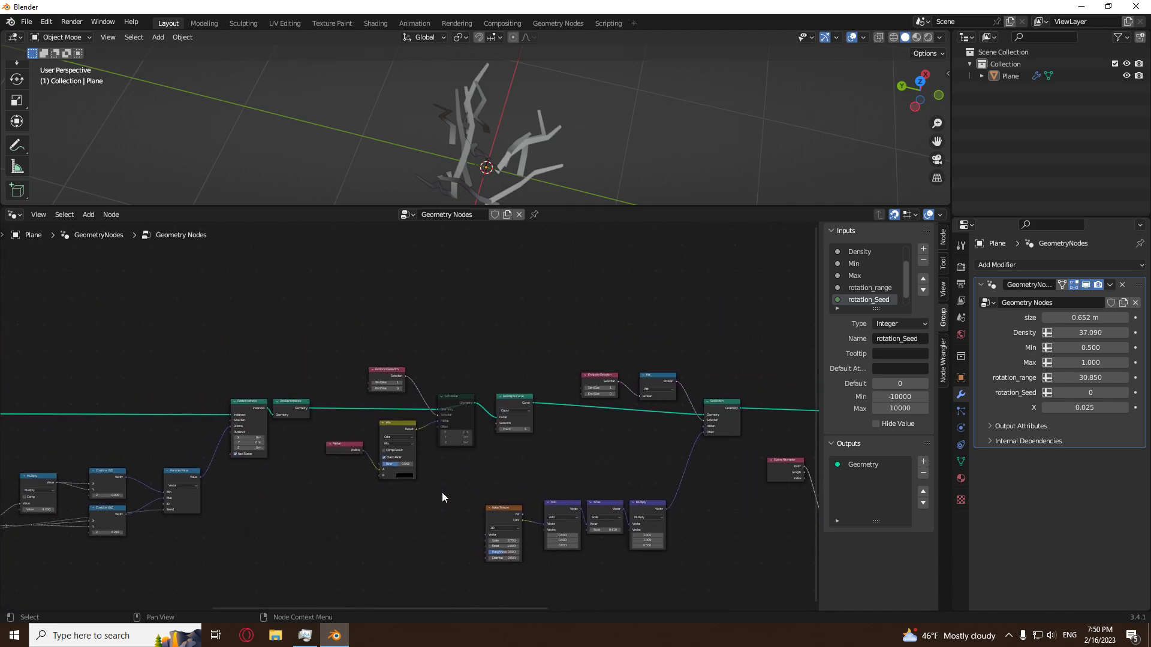
middle_drag(552, 199, 585, 146)
middle_drag(267, 505, 586, 479)
middle_drag(195, 427, 343, 416)
middle_drag(532, 140, 473, 158)
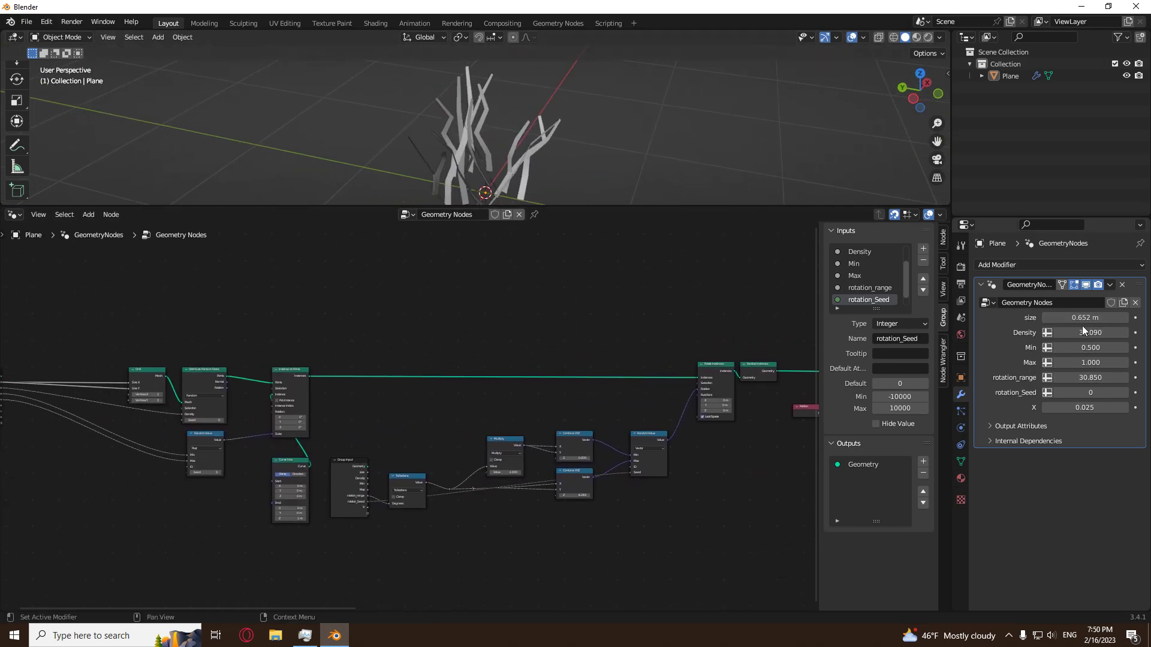
middle_drag(444, 434, 712, 444)
scroll(443, 489, up, 7)
scroll(436, 487, up, 2)
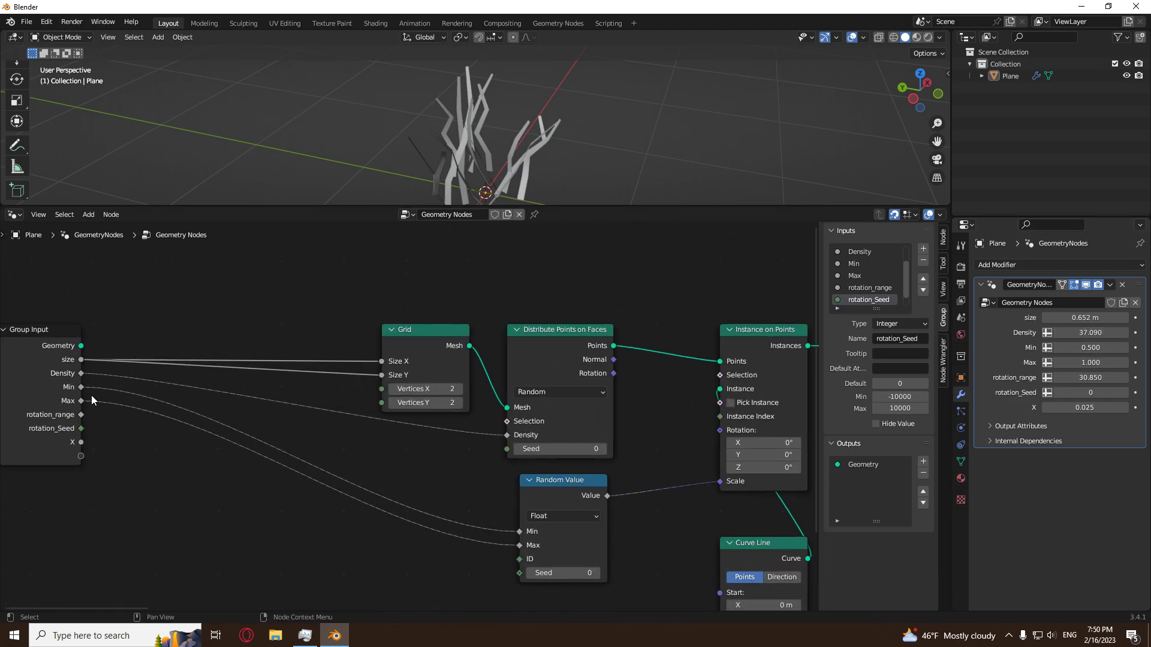
scroll(879, 281, up, 2)
click(869, 275)
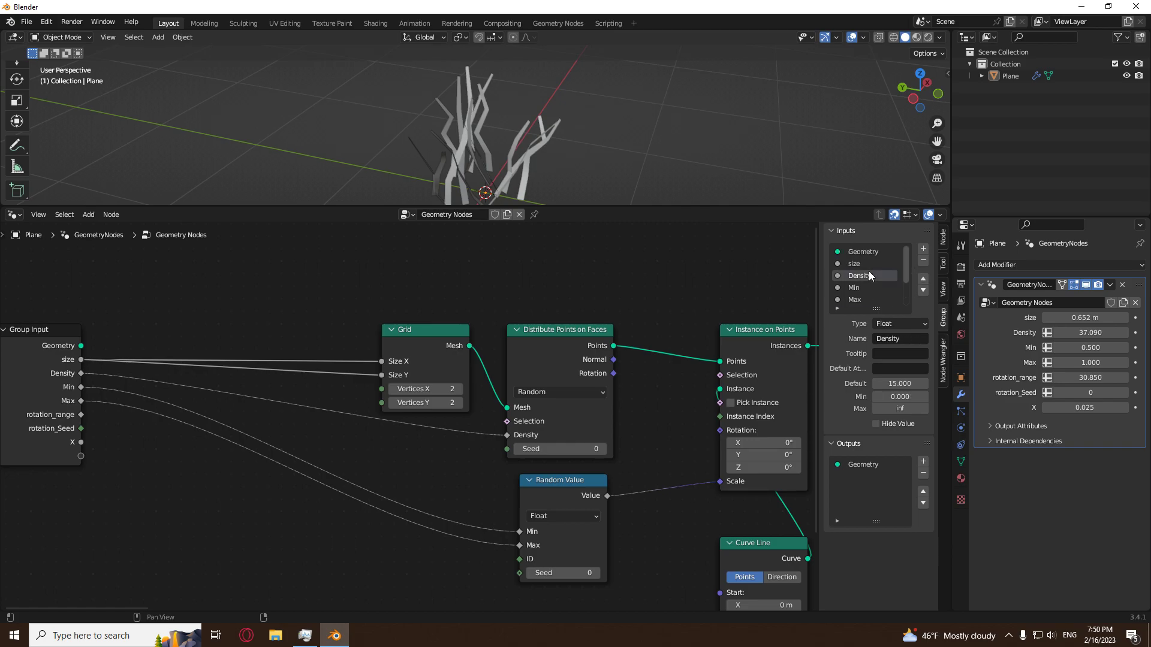
click(923, 252)
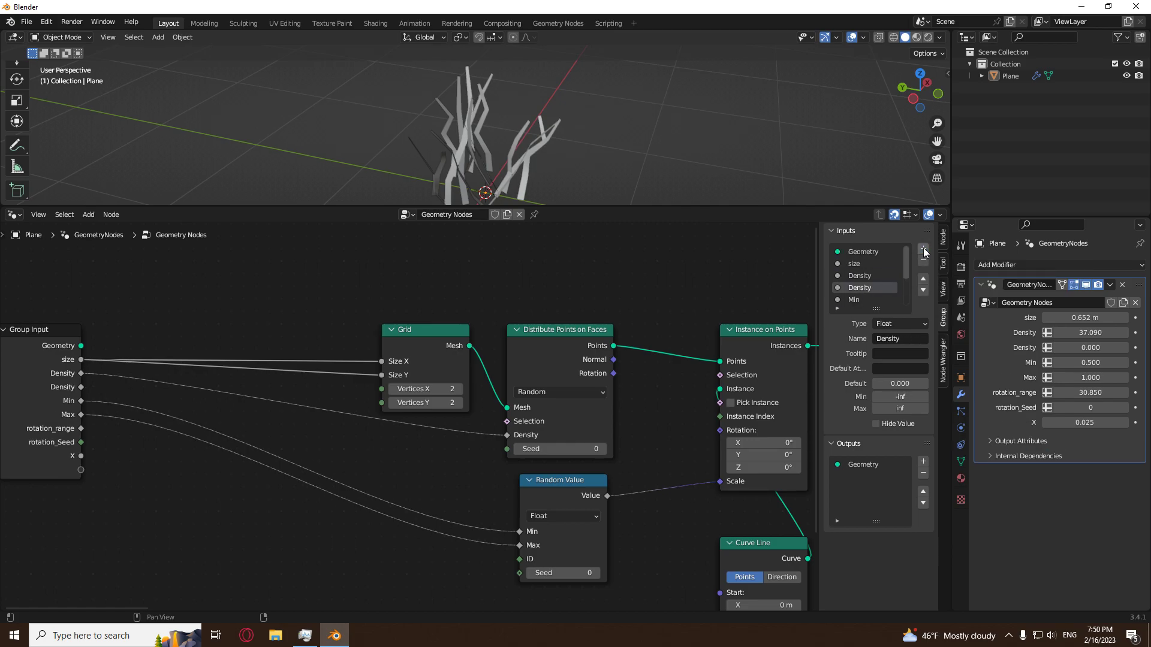
Rename the newly added group input to Density_seed.
click(866, 275)
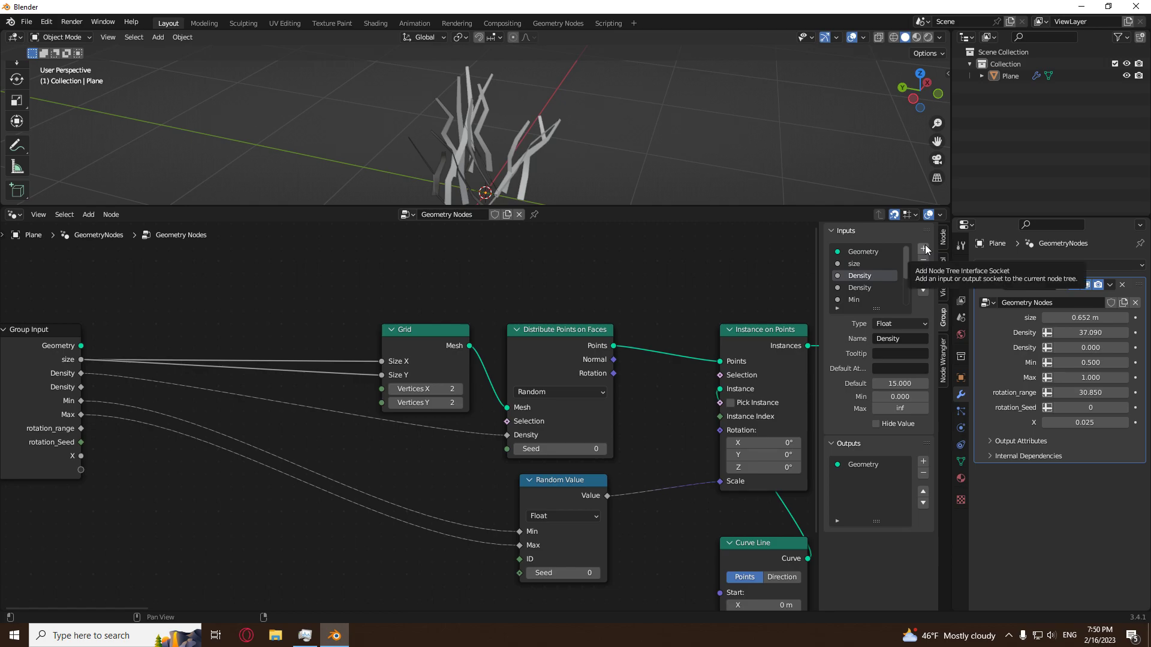
click(861, 289)
double_click(861, 289)
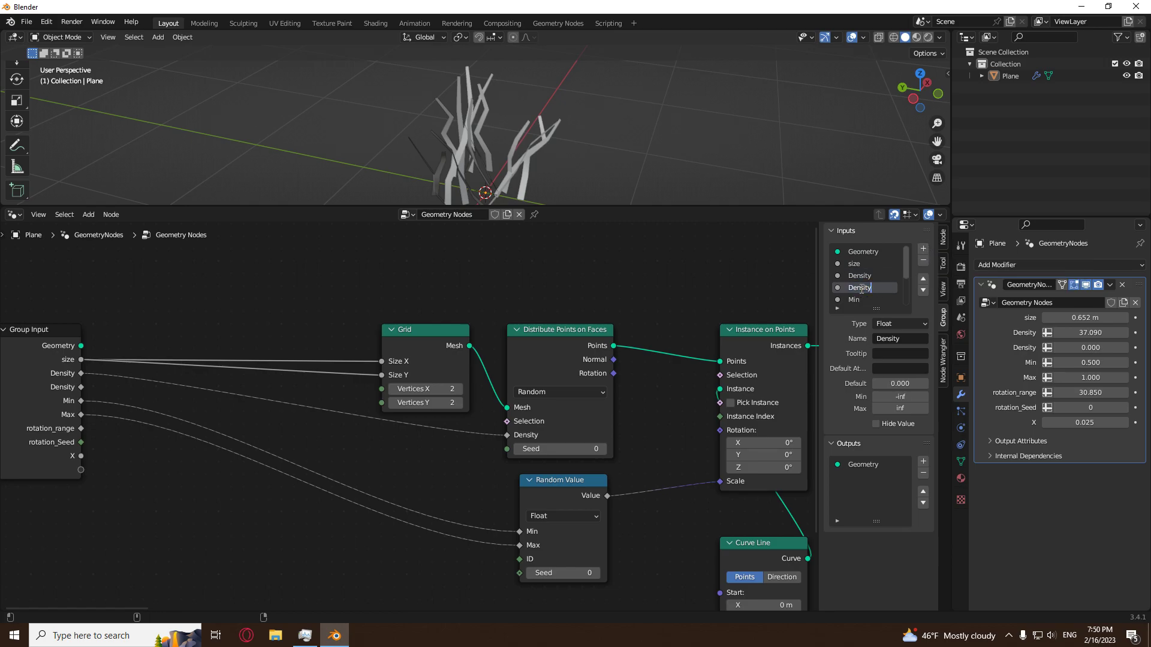
key(Return)
Connect Density_seed to the Seed of Distribute Points on Faces and change the input's type to Integer.
drag(81, 388, 507, 449)
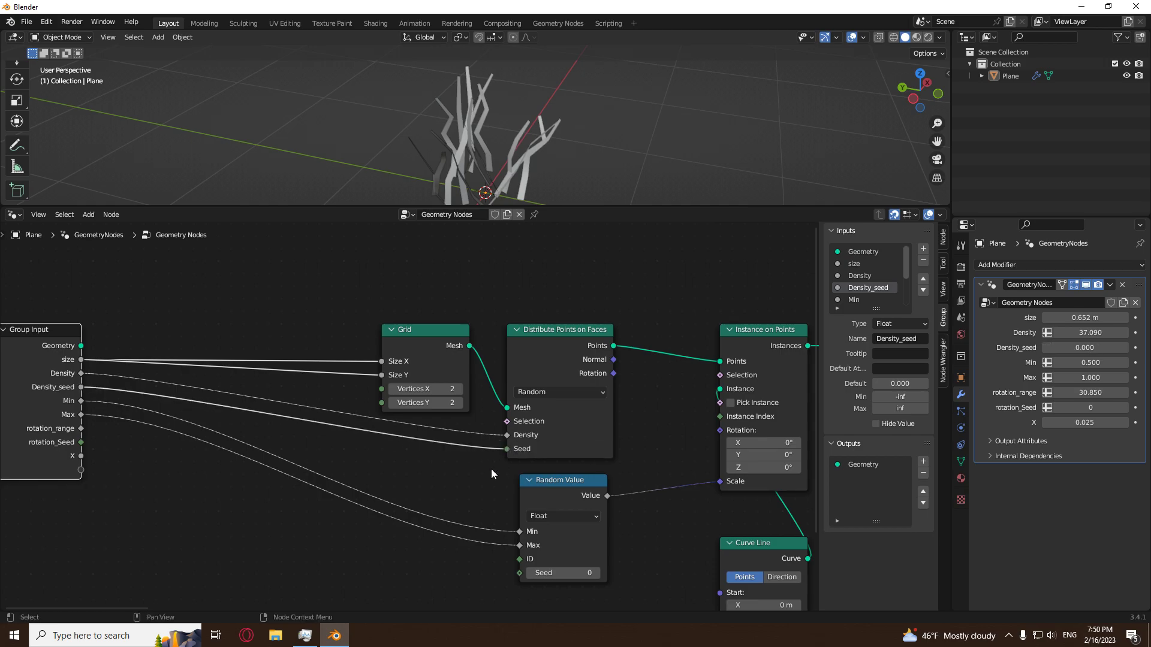
click(906, 324)
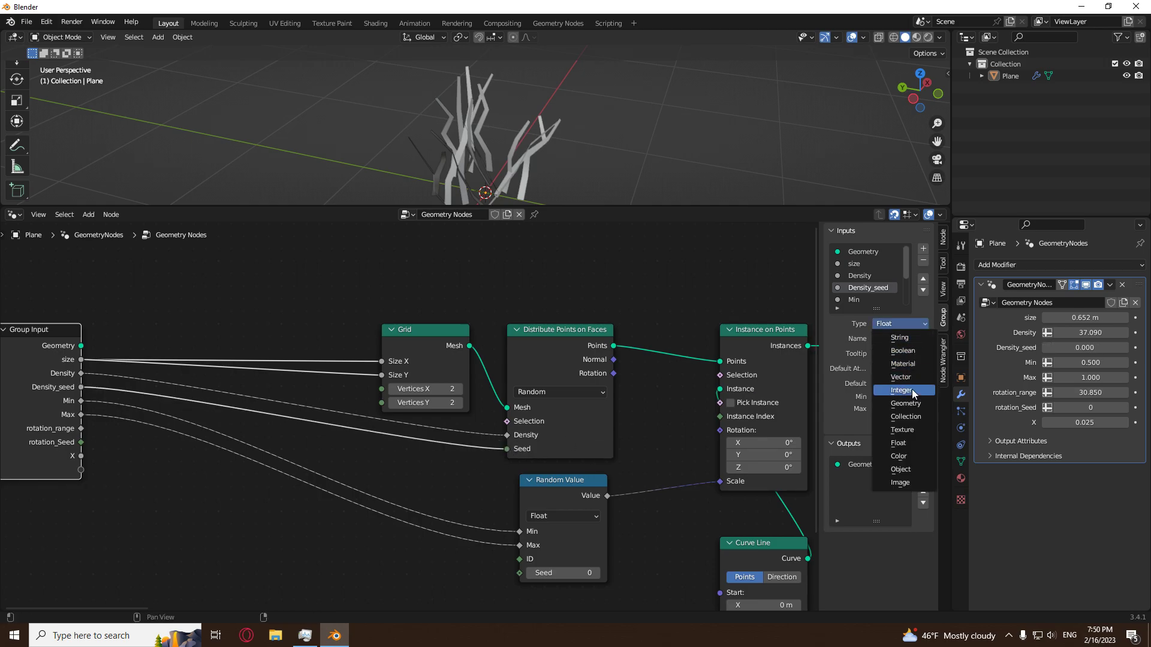
click(912, 390)
scroll(663, 457, down, 3)
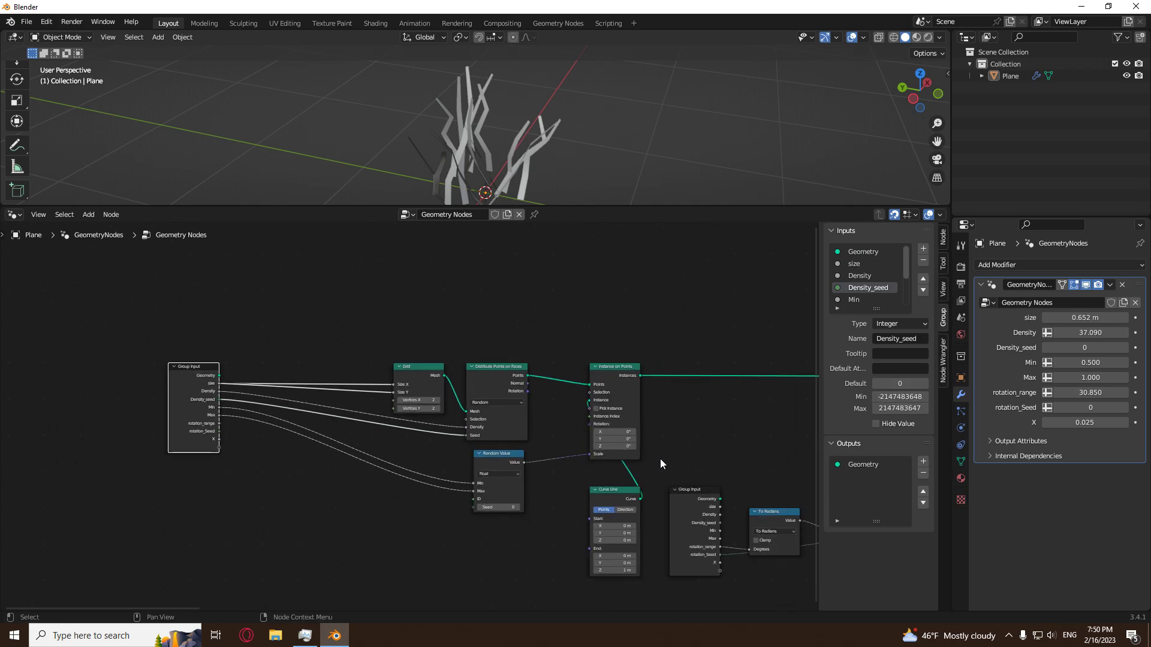
Try Density_seed values up to 4 and settle on 1.
click(1125, 349)
click(1125, 349)
click(1125, 348)
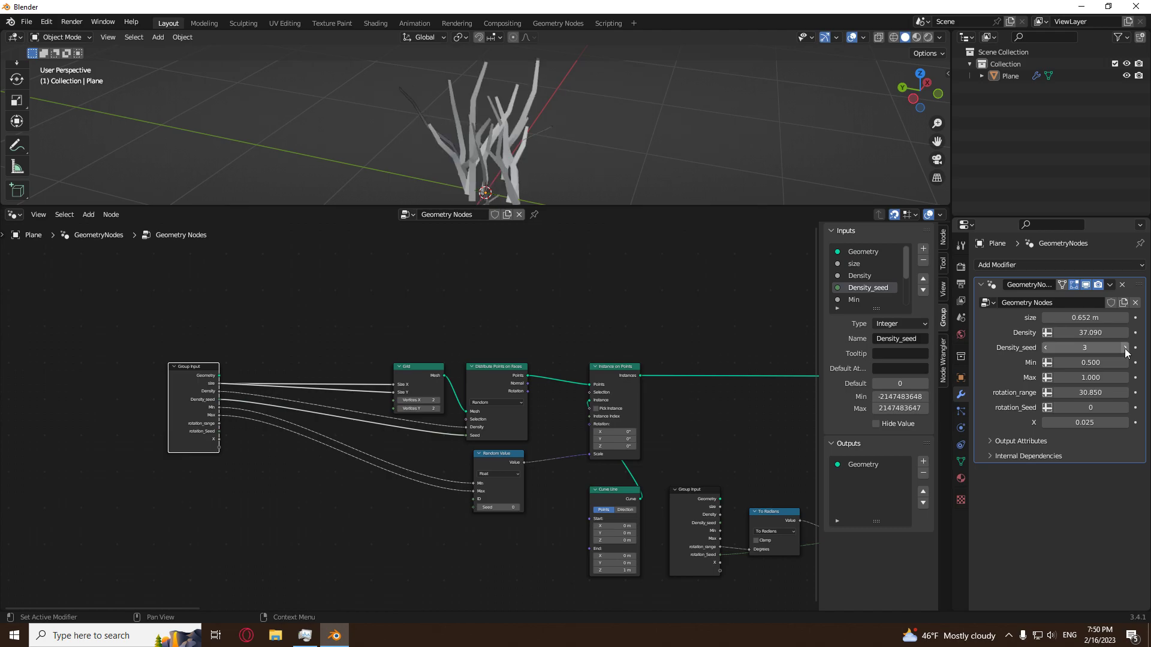
click(1125, 349)
middle_drag(538, 135, 600, 174)
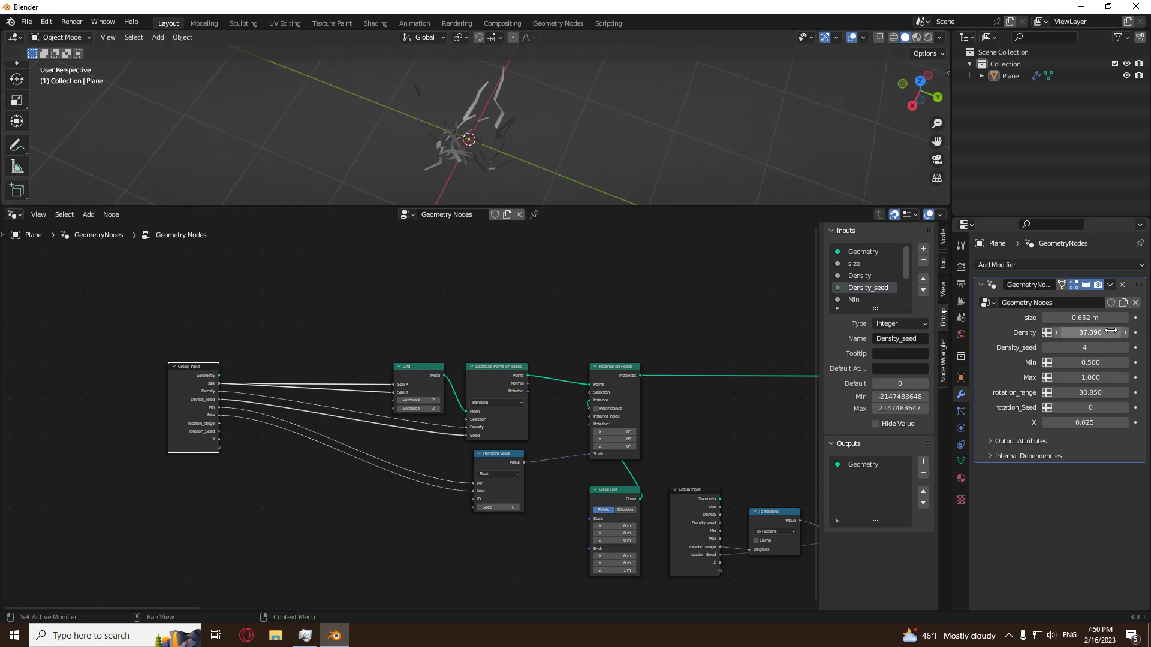
click(1047, 350)
middle_drag(611, 143, 556, 164)
click(1047, 348)
click(1046, 347)
Set rotation_range to about 25.18 and Density to about 39.19.
drag(1091, 393, 1057, 393)
mouse_move(1090, 332)
mouse_down()
mouse_move(1109, 333)
mouse_move(1095, 333)
mouse_up()
mouse_move(540, 174)
middle_down()
mouse_move(551, 179)
mouse_move(403, 186)
mouse_move(537, 138)
mouse_move(539, 154)
mouse_move(545, 135)
middle_up()
Examine the blades in wireframe and solid shading and look over the rest of the node tree.
click(894, 37)
click(905, 37)
scroll(515, 454, down, 5)
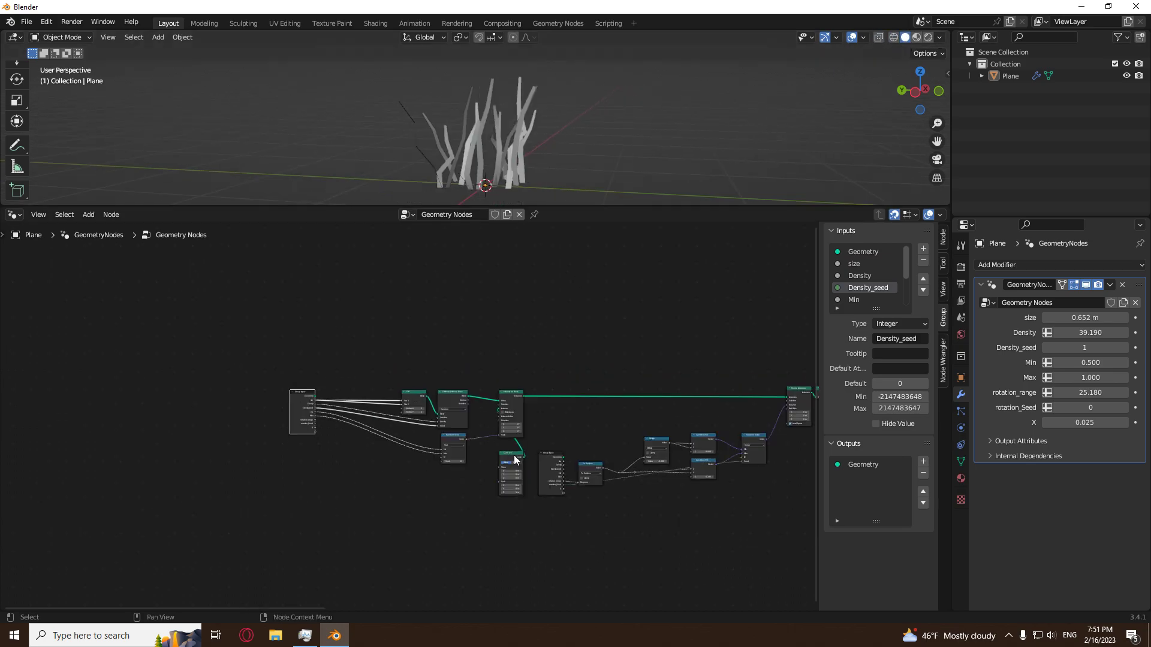
mouse_move(667, 465)
middle_down()
mouse_move(278, 554)
mouse_move(356, 538)
middle_up()
click(521, 124)
click(552, 161)
middle_drag(543, 159, 534, 131)
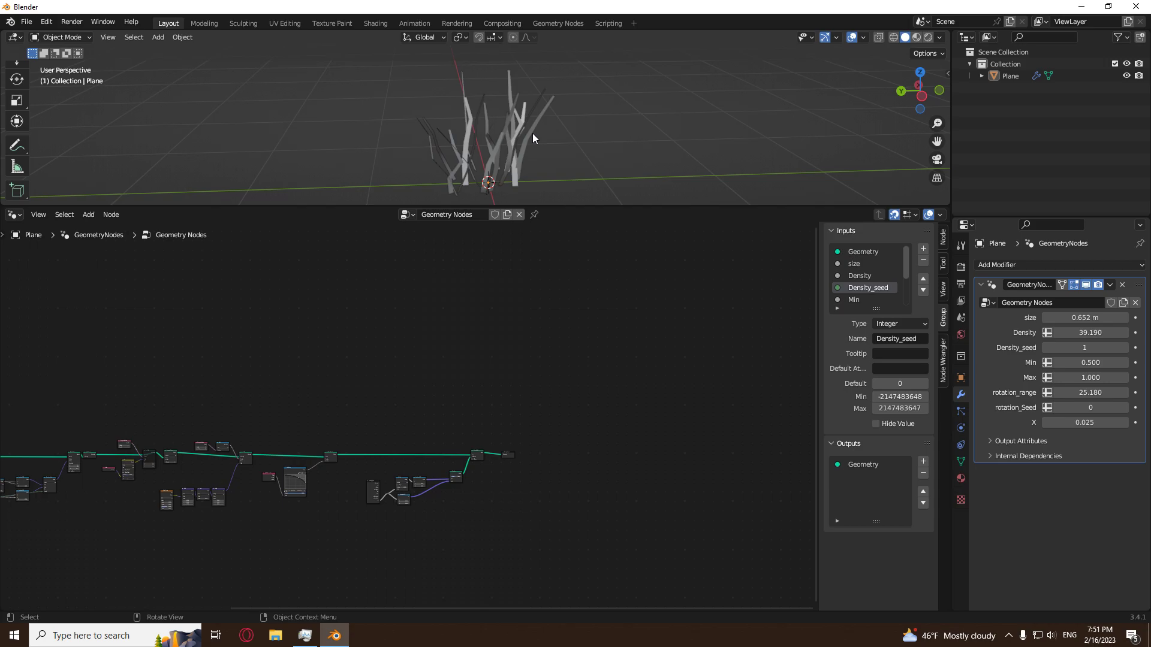
Rename the Plane object to grass_batch.
double_click(1013, 76)
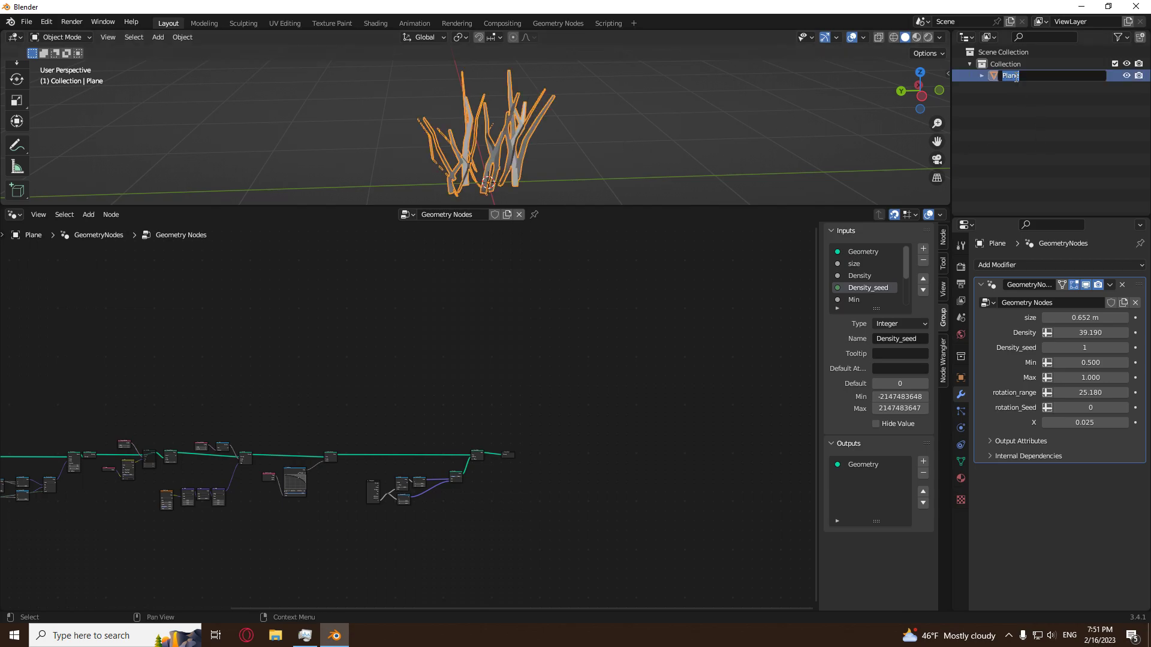
text(grass_batch)
key(Return)
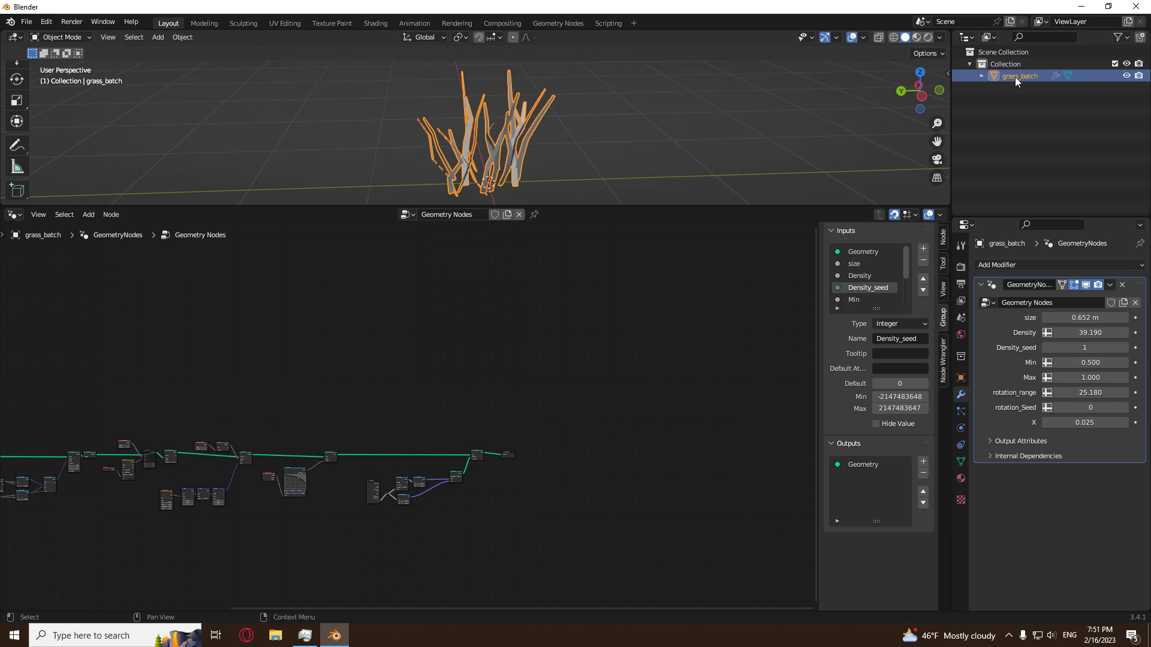
Inspect the clump of grass blades from different angles and distances.
scroll(559, 151, down, 6)
click(559, 146)
scroll(559, 147, up, 3)
middle_drag(568, 145, 522, 124)
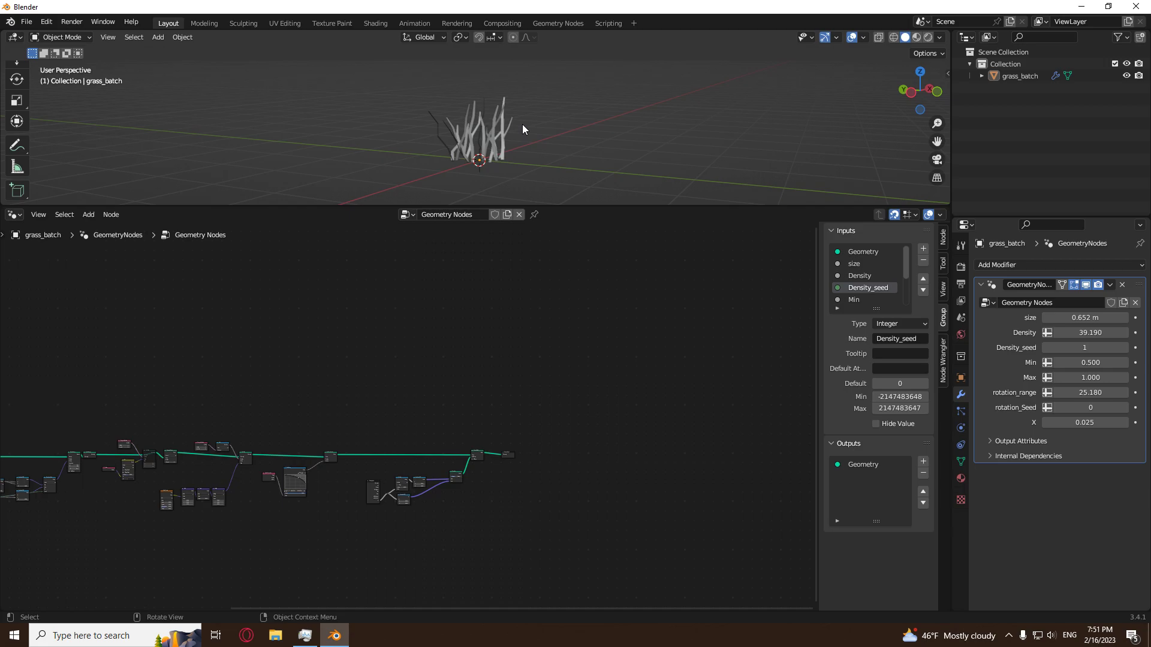
scroll(522, 124, up, 3)
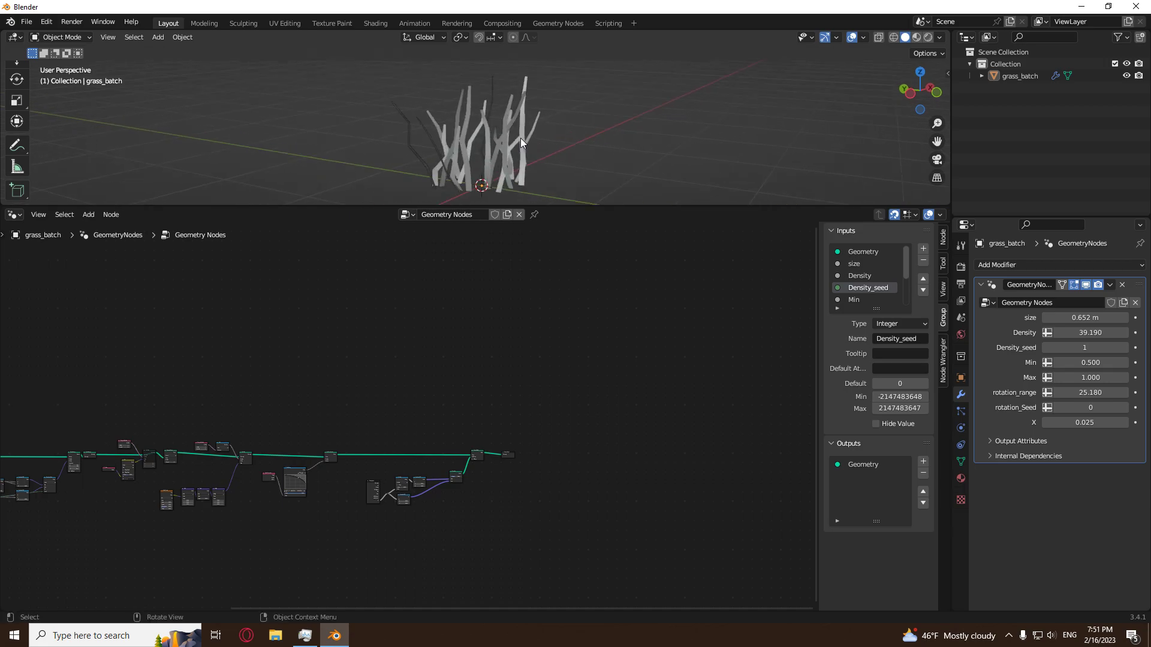
click(491, 139)
click(630, 146)
click(508, 155)
click(490, 131)
click(489, 135)
click(656, 165)
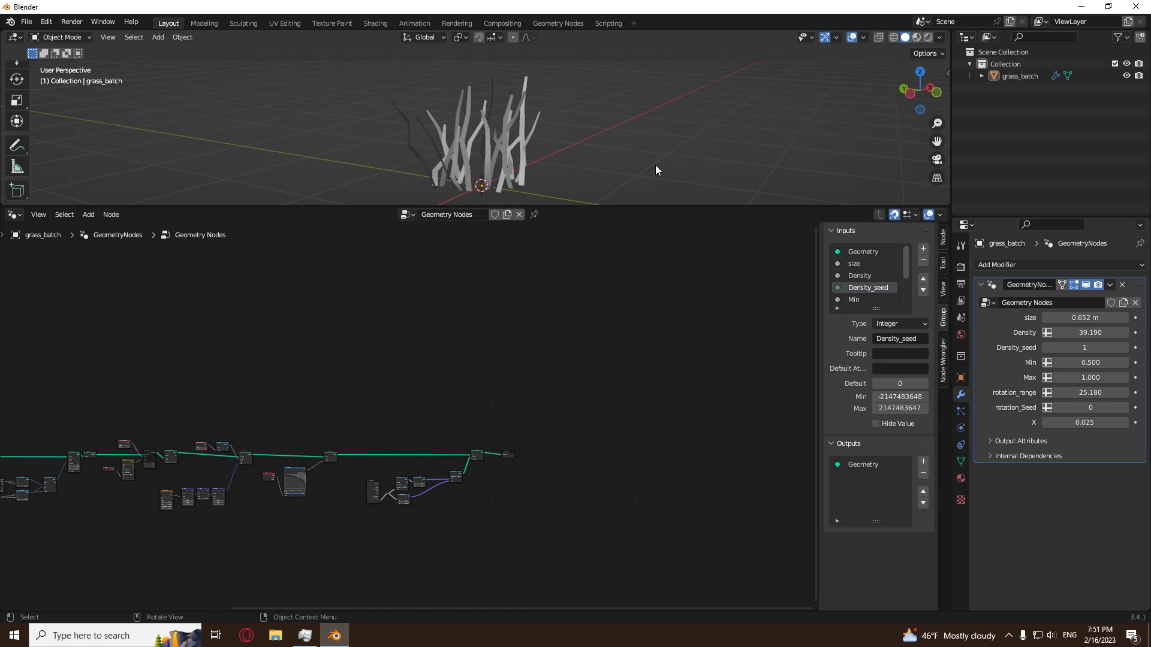
Apply the Geometry Nodes modifier on grass_batch and check the resulting mesh in Edit Mode.
click(1111, 286)
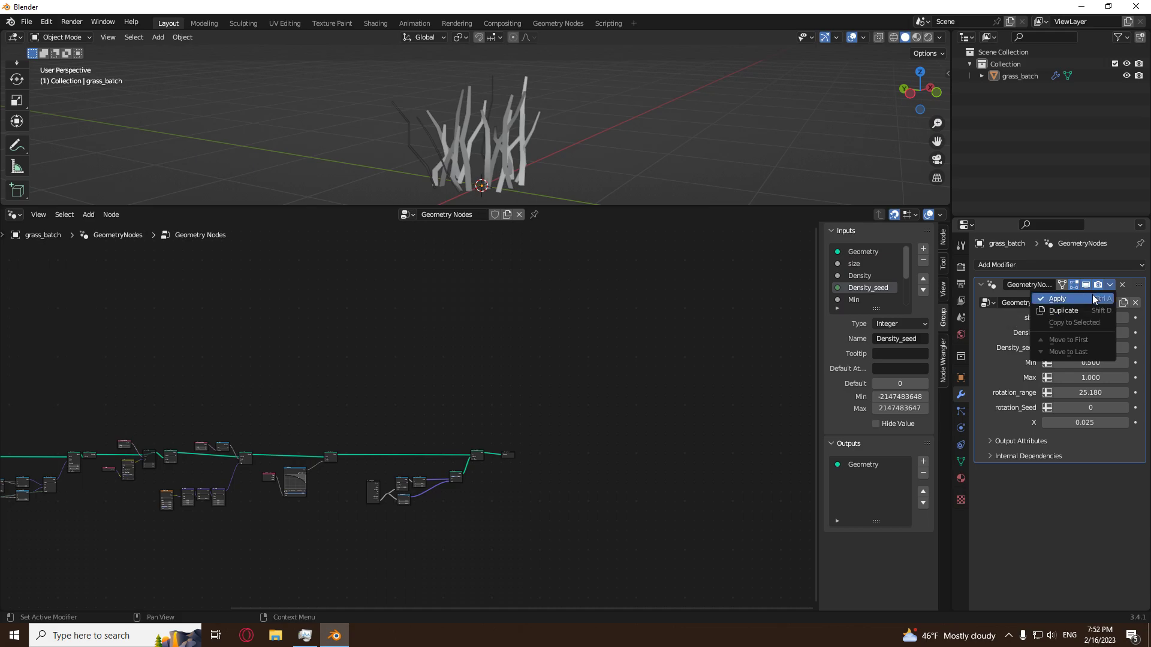
click(1091, 294)
click(521, 138)
key(Tab)
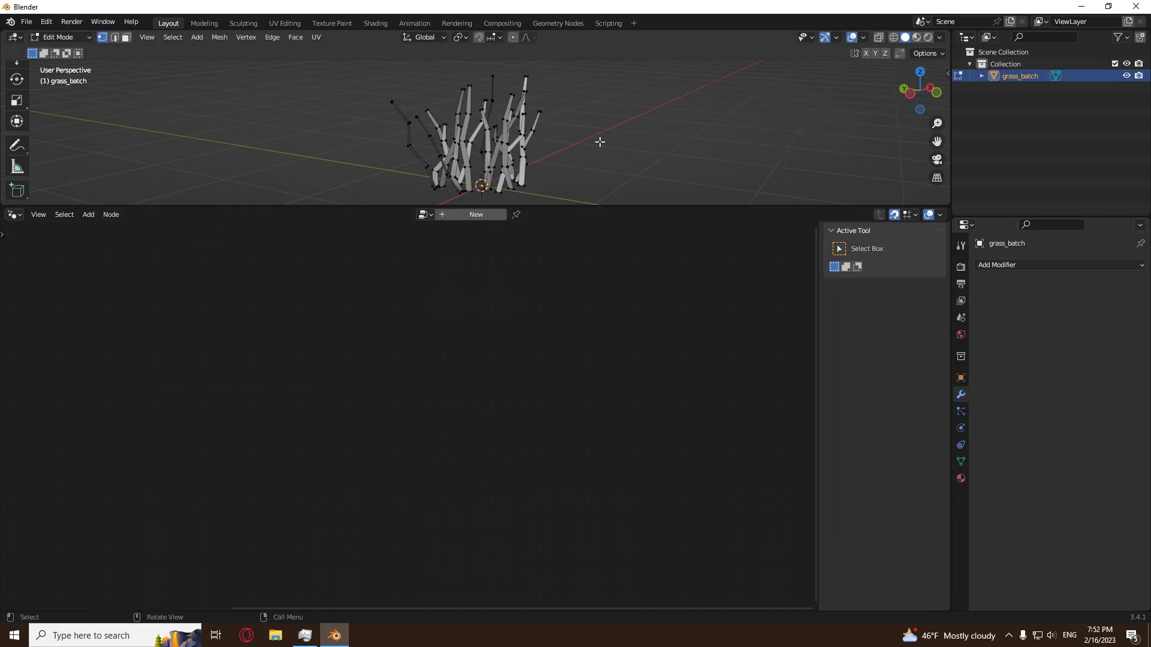
key(Tab)
Look over the applied grass mesh in Object Mode from near and far.
scroll(599, 142, down, 5)
middle_drag(599, 142, 516, 129)
click(559, 138)
scroll(558, 138, up, 5)
click(517, 128)
click(653, 138)
scroll(653, 142, down, 3)
middle_drag(580, 108, 555, 131)
scroll(523, 147, down, 2)
scroll(557, 130, up, 5)
Hide grass_batch in the viewport and add a mesh plane to the scene.
click(1126, 76)
scroll(487, 166, down, 1)
key(shift+a)
mouse_move(540, 116)
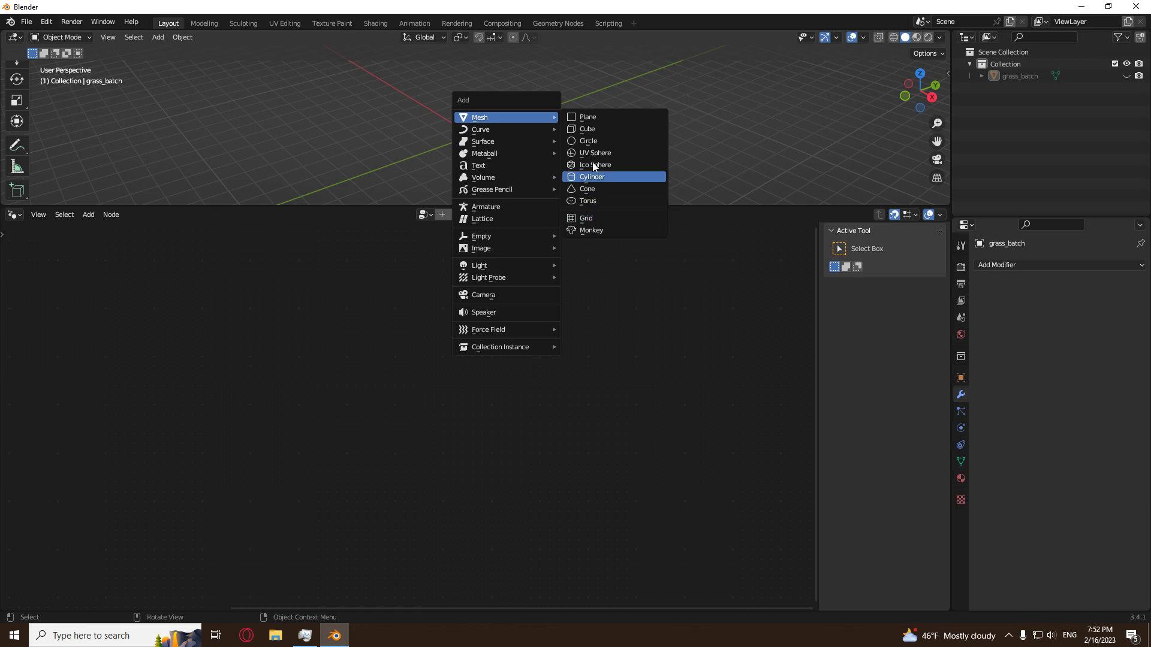
click(596, 116)
scroll(482, 126, down, 2)
scroll(492, 136, up, 6)
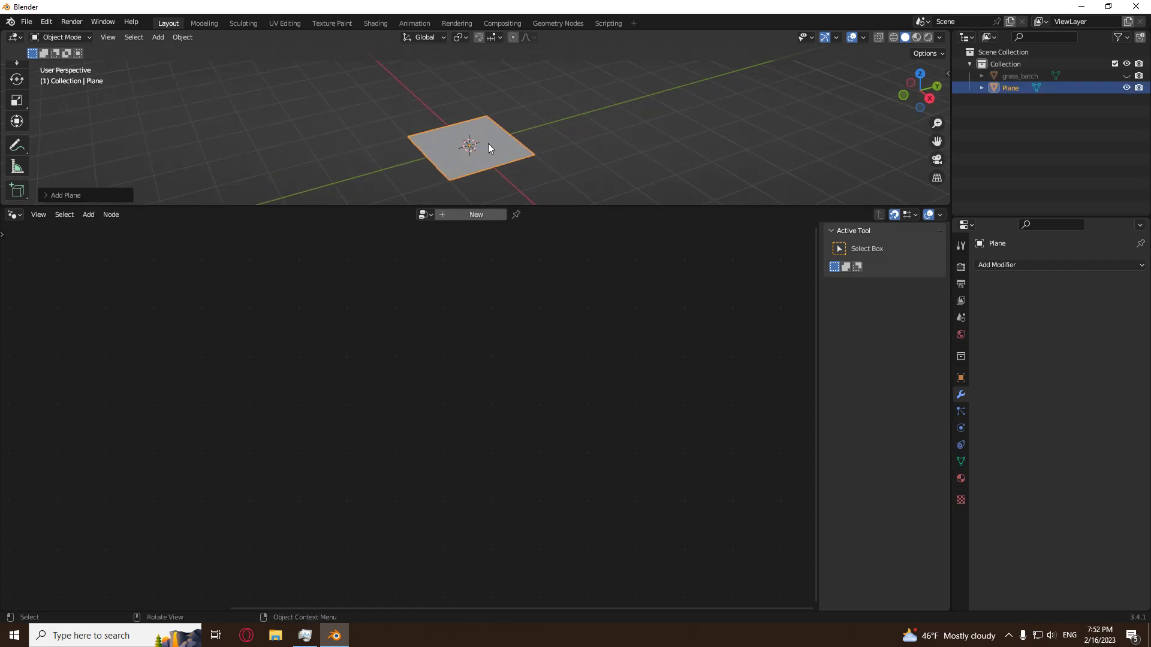
Scale the new plane up about 9.9 times.
scroll(509, 122, down, 3)
scroll(509, 123, up, 3)
key(s)
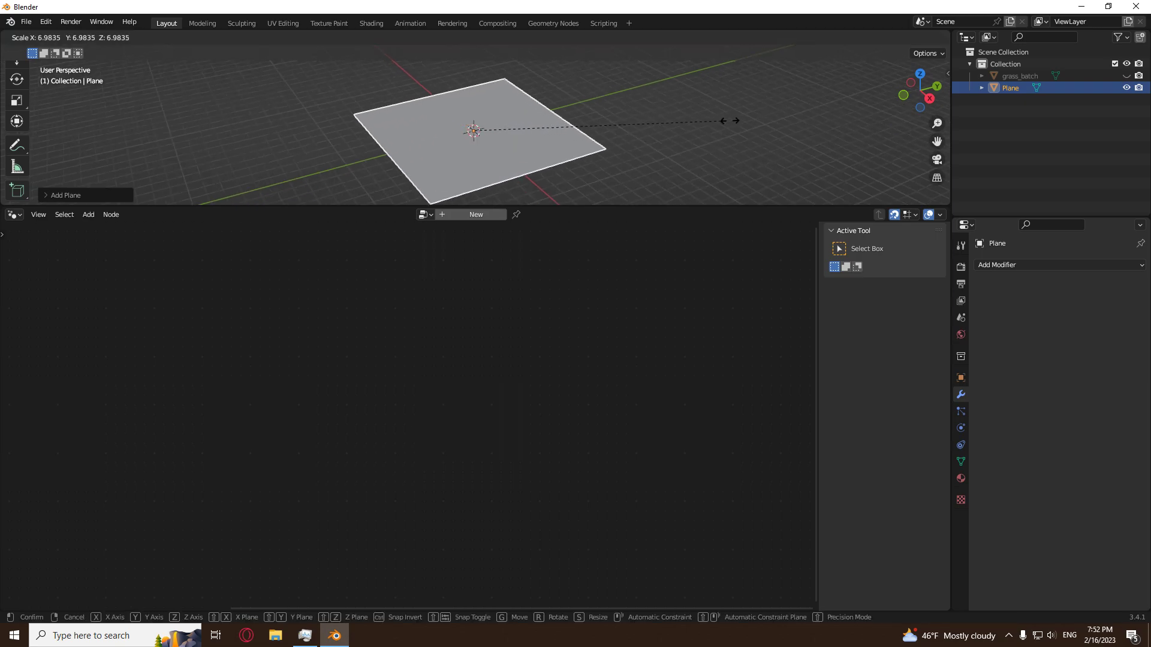
click(827, 124)
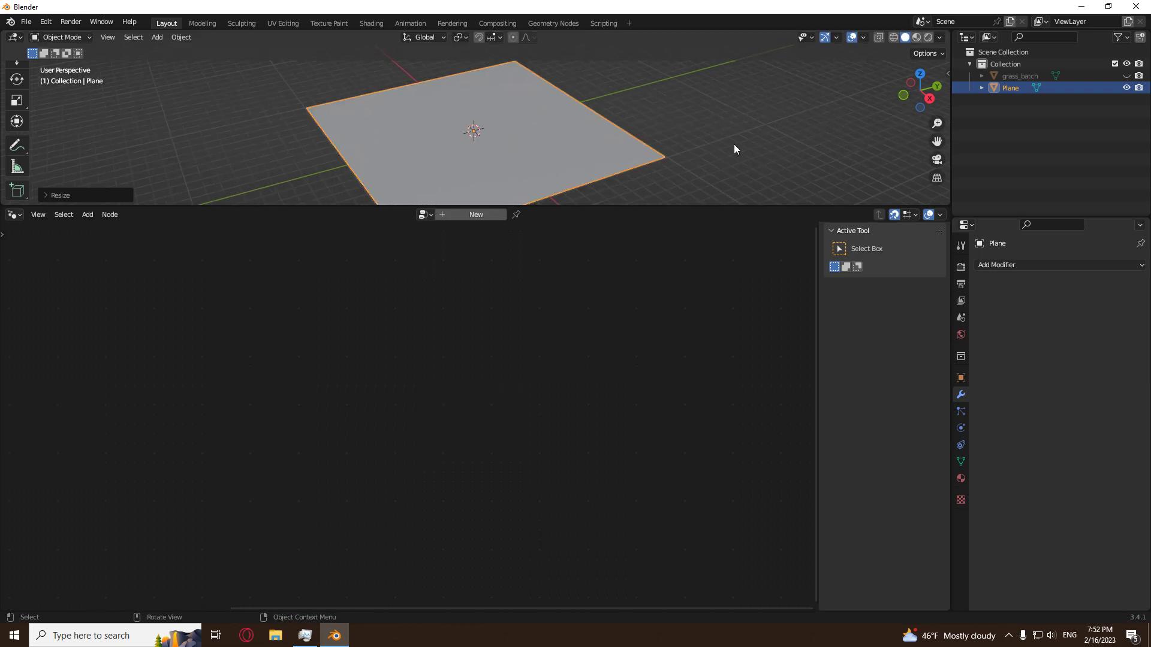
Set the plane's X and Y dimensions to 30 m.
key(n)
scroll(887, 167, down, 4)
drag(893, 170, 895, 173)
text(30)
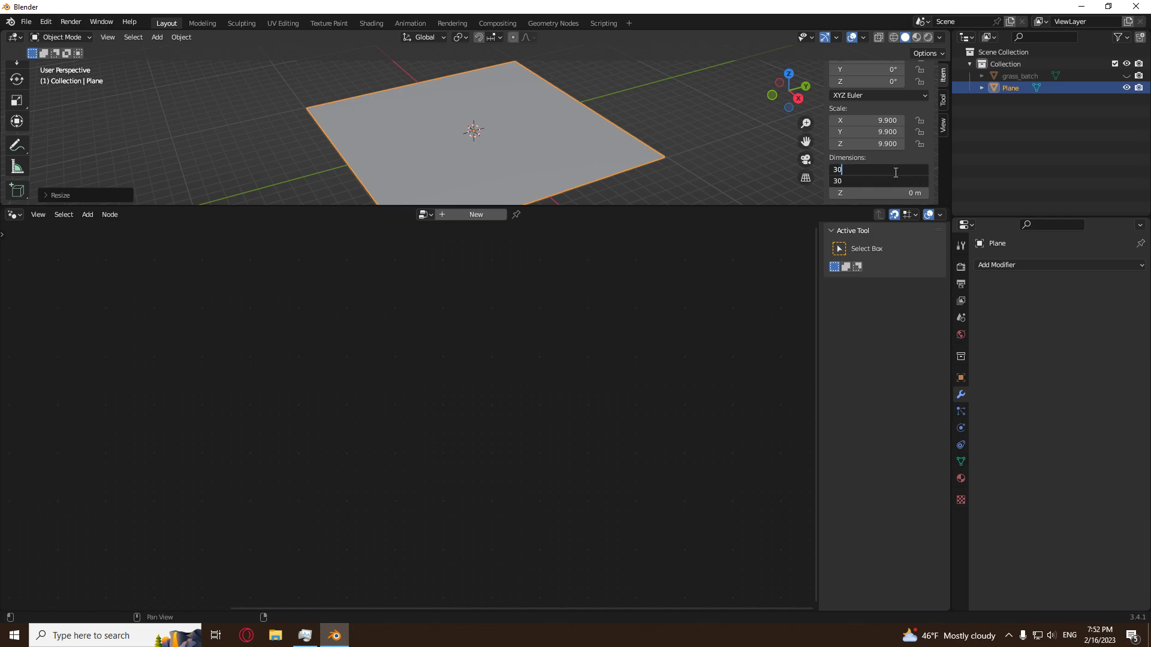
key(Return)
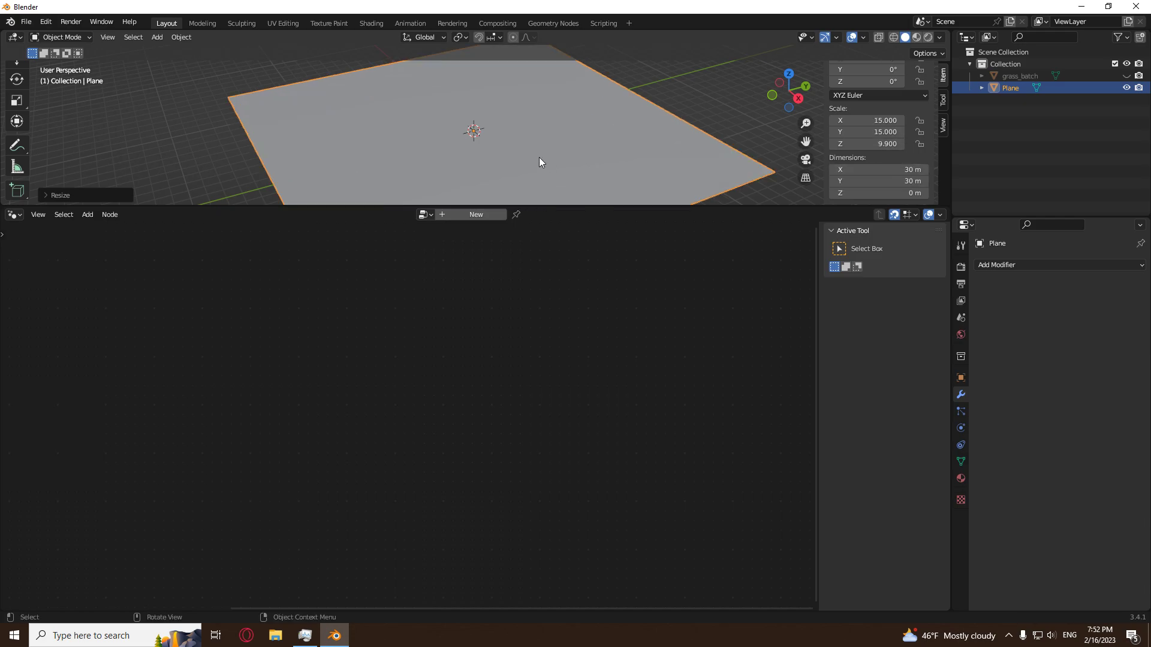
Apply the plane's scale.
scroll(538, 157, down, 5)
key(ctrl+a)
click(490, 159)
Create a new geometry nodes tree on the plane and name it grass_plane.
drag(578, 206, 560, 509)
drag(487, 505, 495, 253)
click(494, 260)
double_click(475, 260)
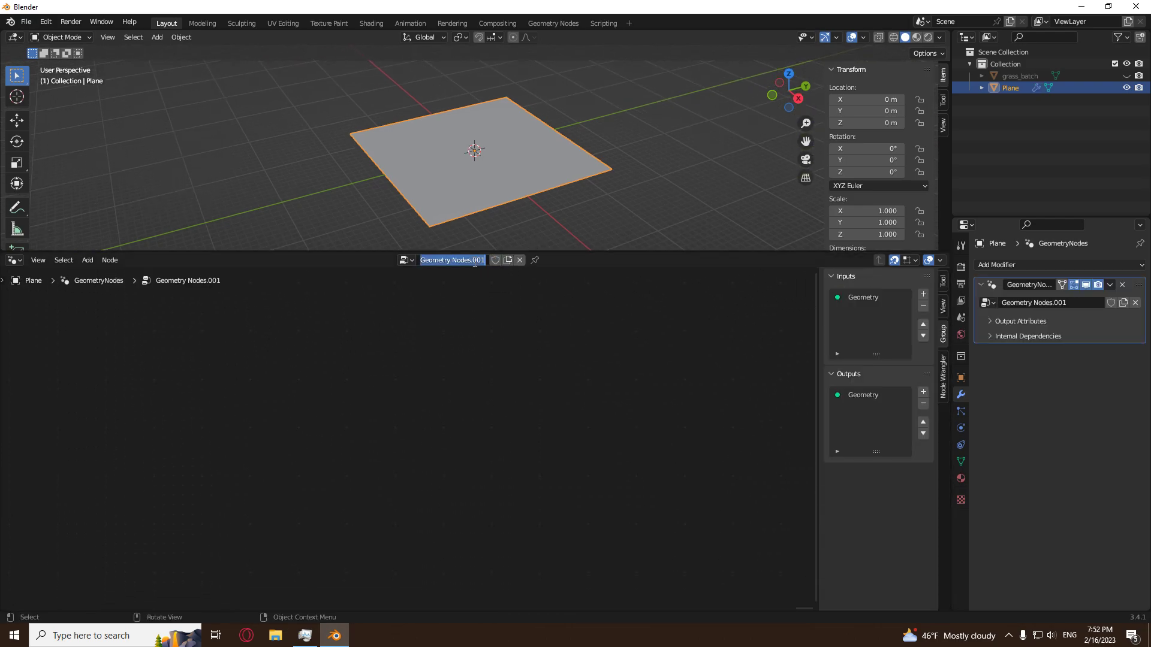
text(grass_plane)
key(Return)
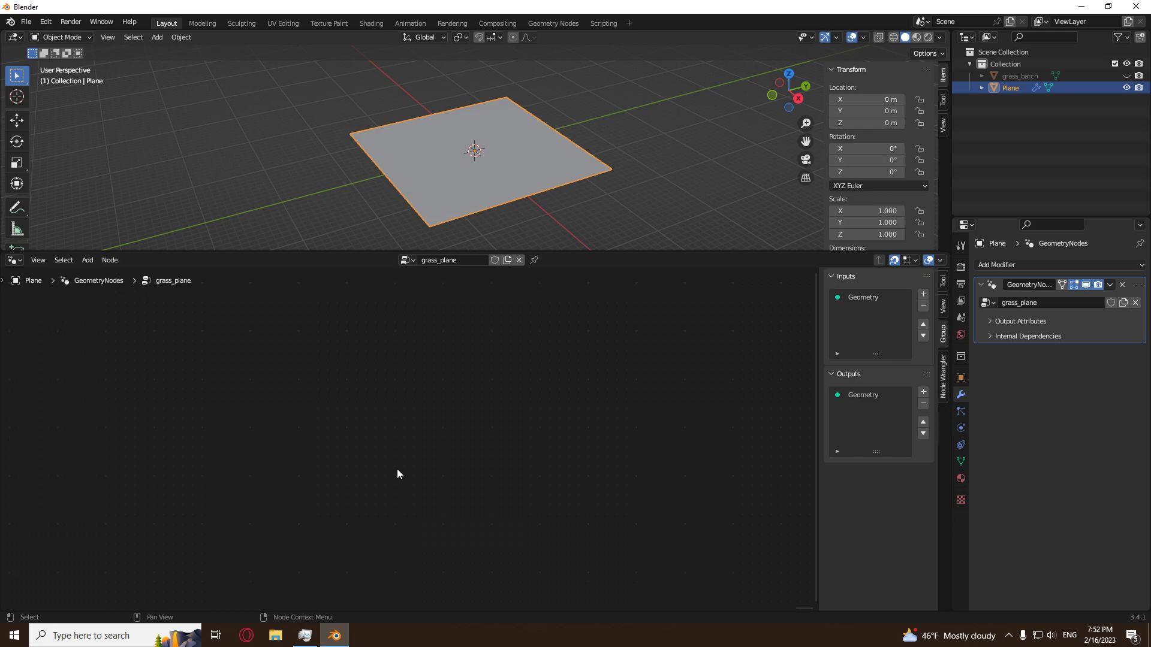
Move the Group Input node farther from the Group Output node to make room between them.
key(Home)
click(397, 469)
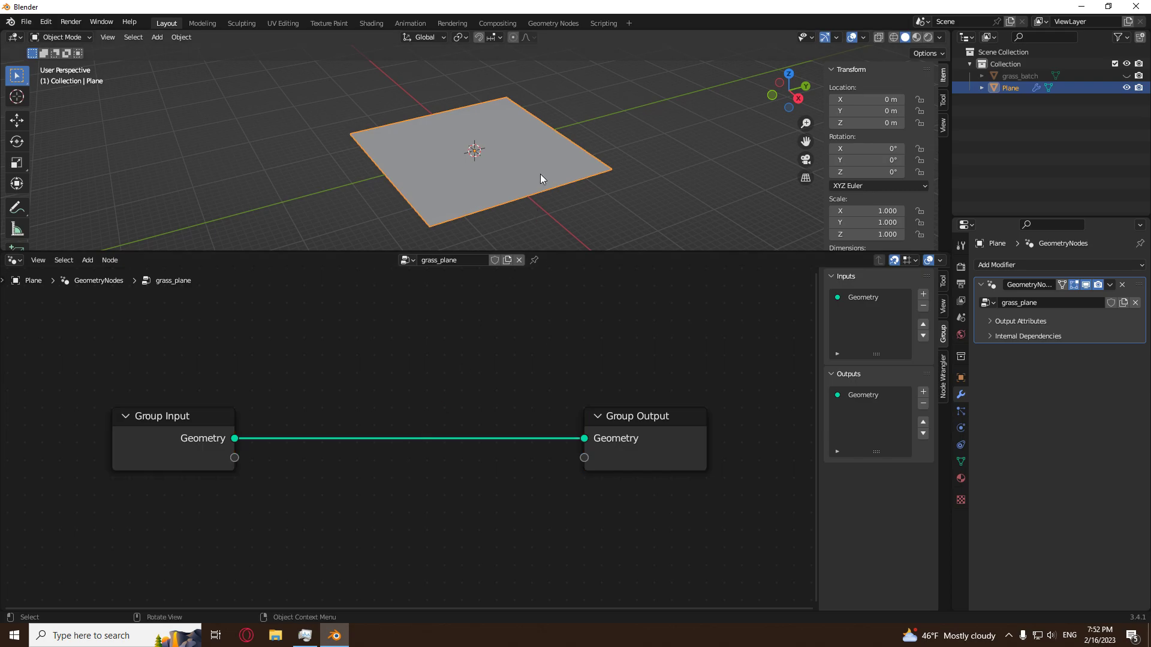
scroll(541, 178, down, 2)
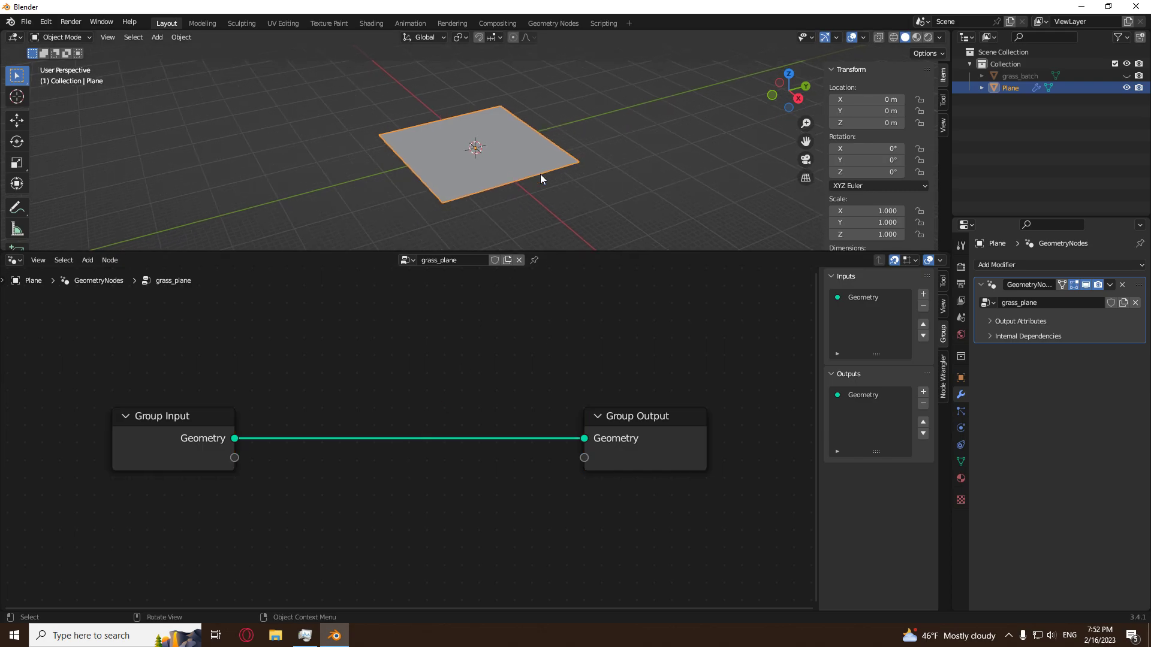
scroll(299, 495, down, 7)
middle_drag(377, 495, 554, 474)
click(447, 430)
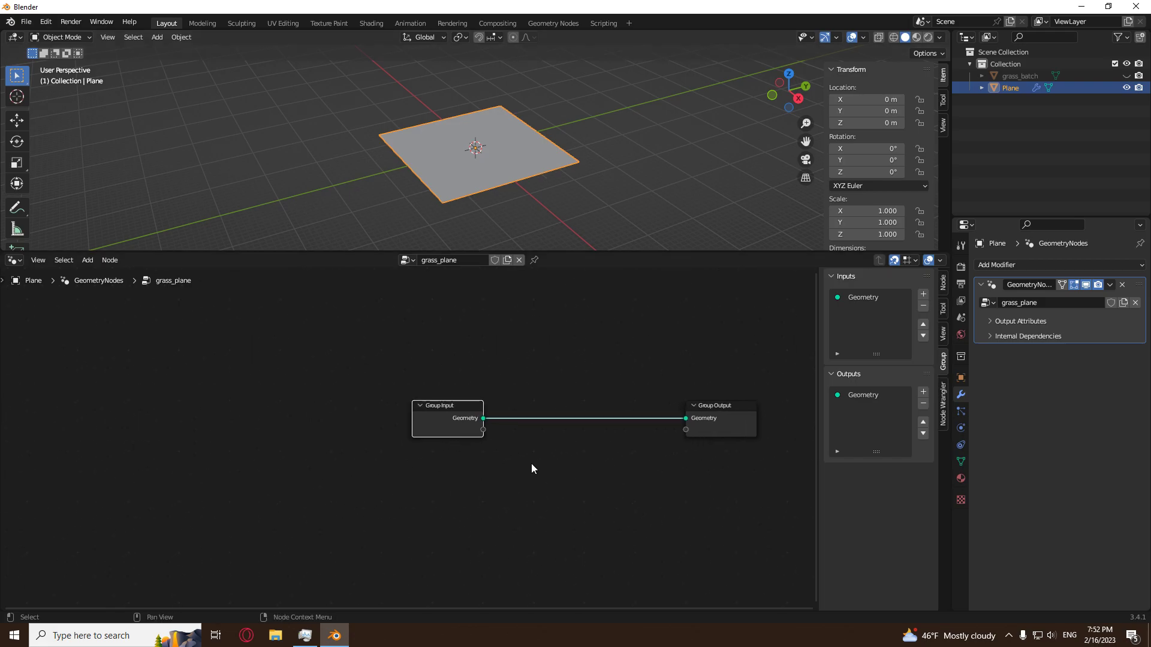
key(g)
click(187, 491)
scroll(210, 479, down, 2)
middle_drag(227, 470, 327, 466)
Insert a Distribute Points on Faces node on the link between Group Input and Group Output.
key(shift+a)
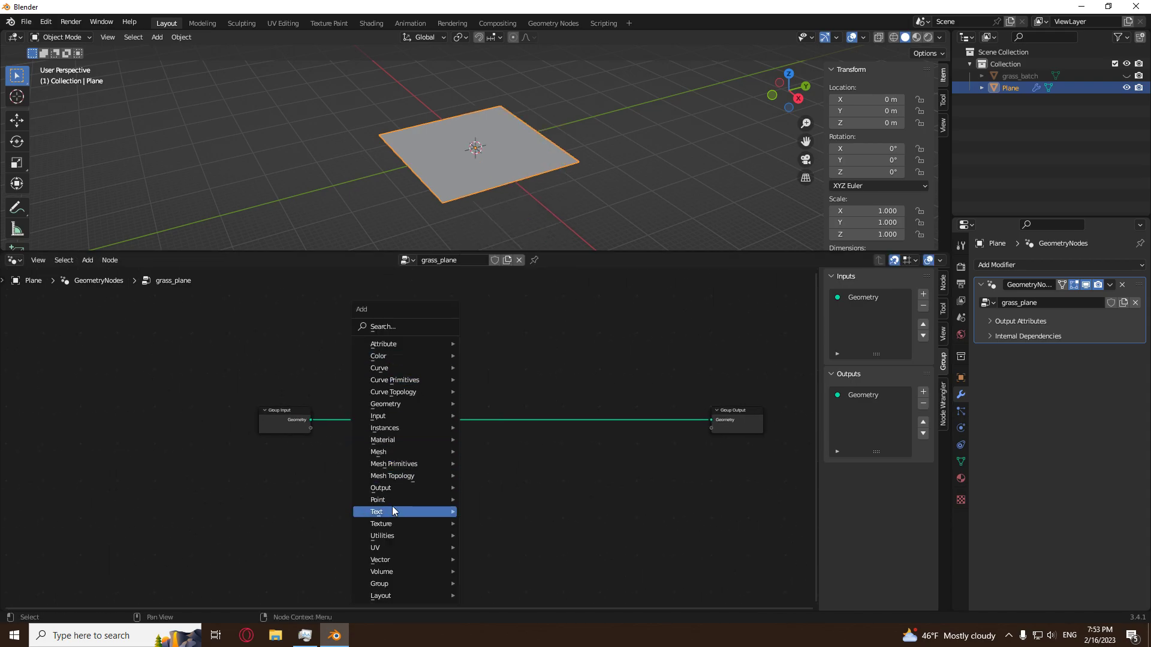
mouse_move(393, 501)
click(498, 511)
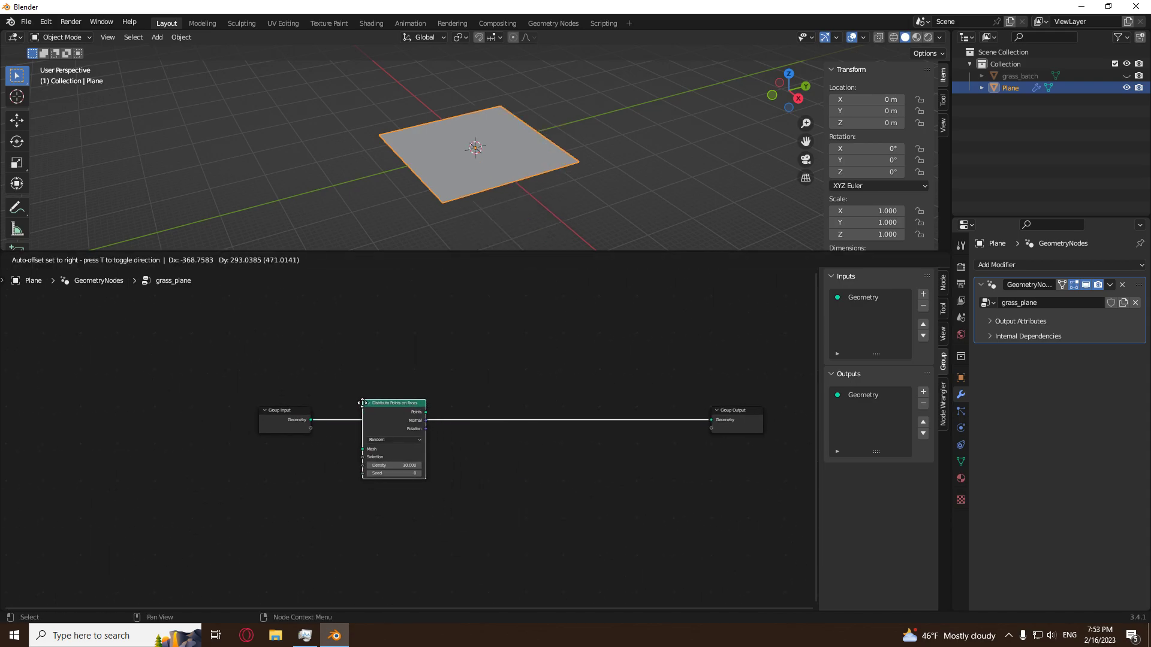
click(362, 403)
scroll(448, 451, up, 6)
drag(383, 395, 379, 402)
click(493, 494)
scroll(492, 496, up, 2)
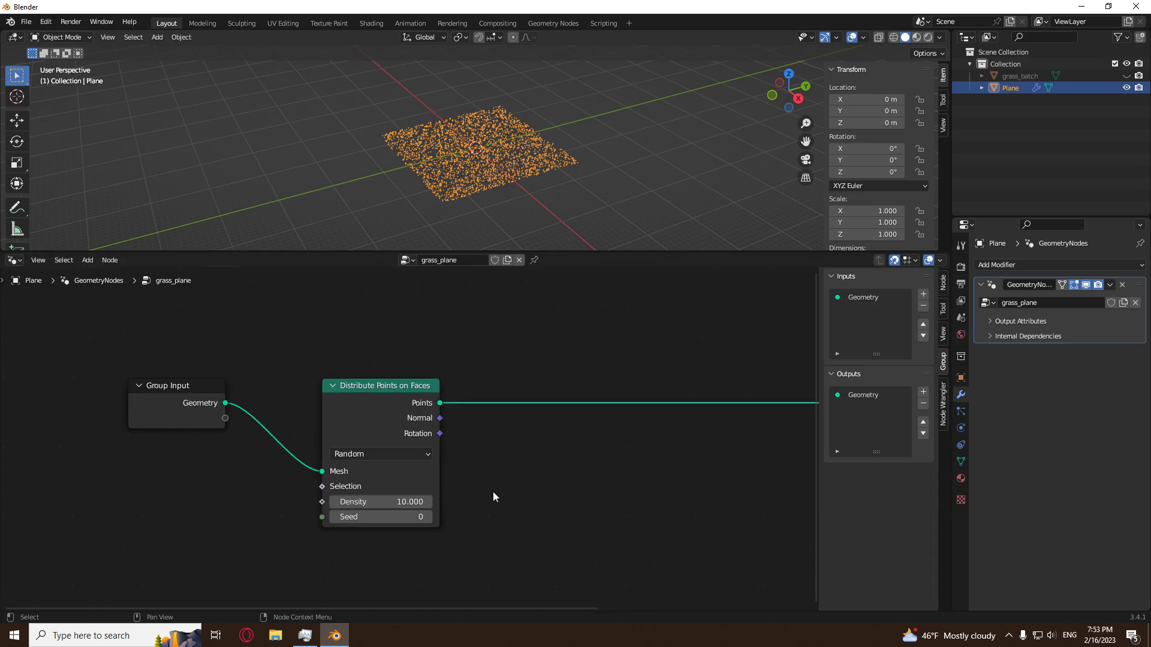
scroll(492, 496, up, 1)
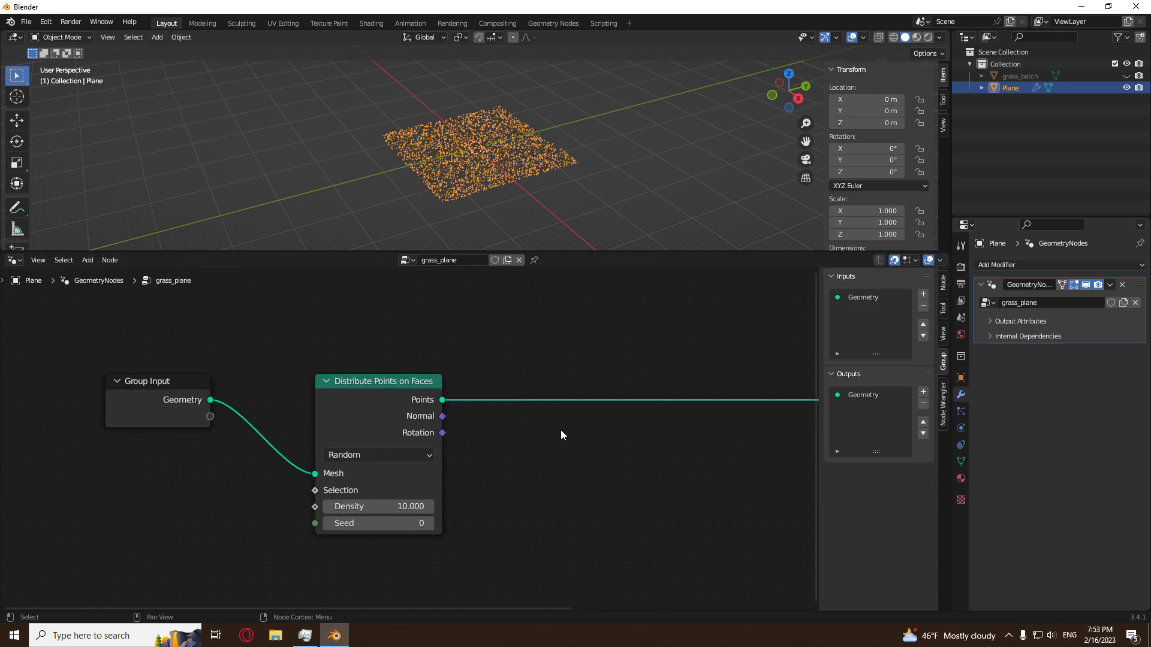
Move the Group Output node farther away from the Distribute Points on Faces node.
scroll(605, 444, down, 3)
middle_drag(633, 450, 487, 474)
scroll(600, 443, down, 1)
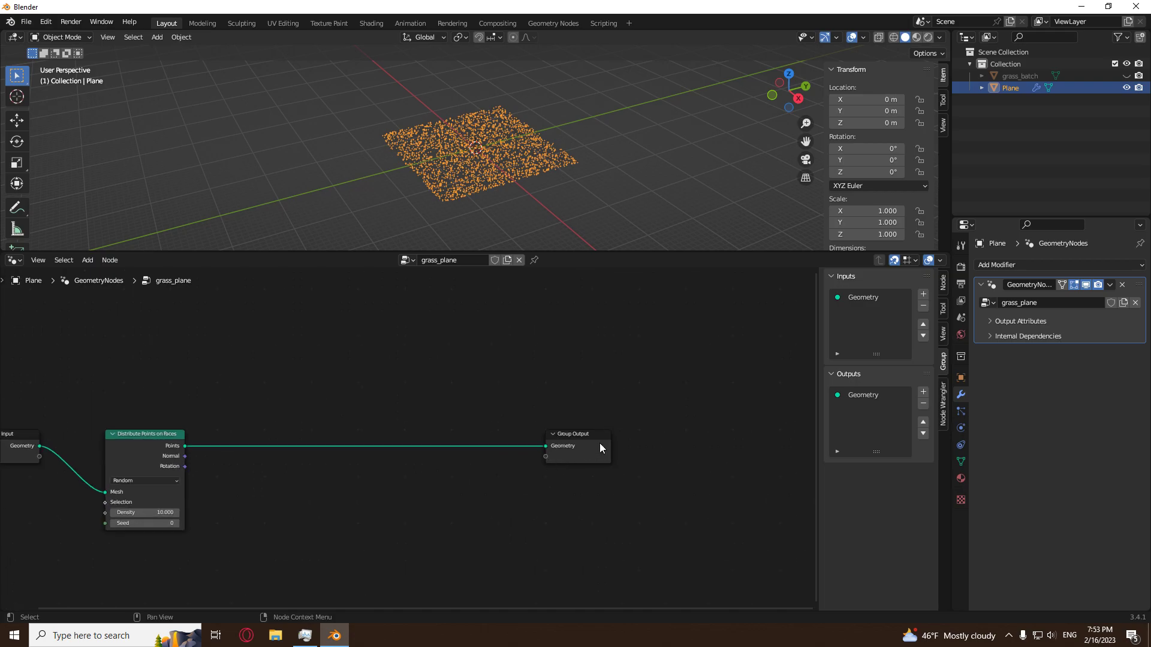
key(g)
click(675, 477)
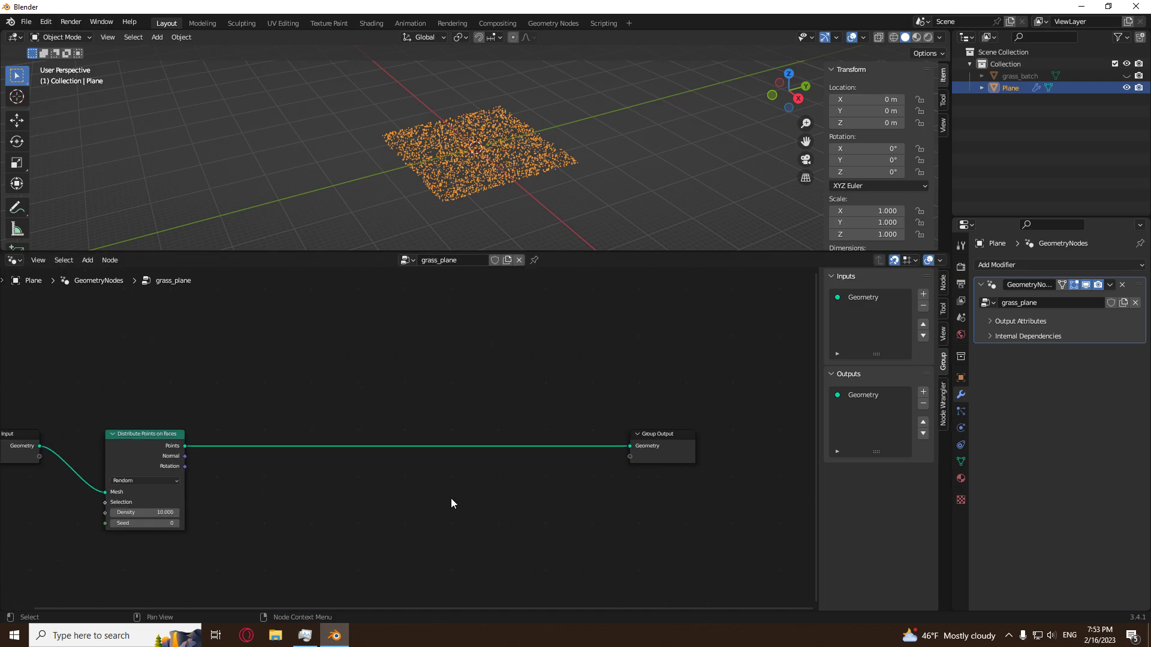
key(Home)
key(shift+a)
mouse_move(381, 478)
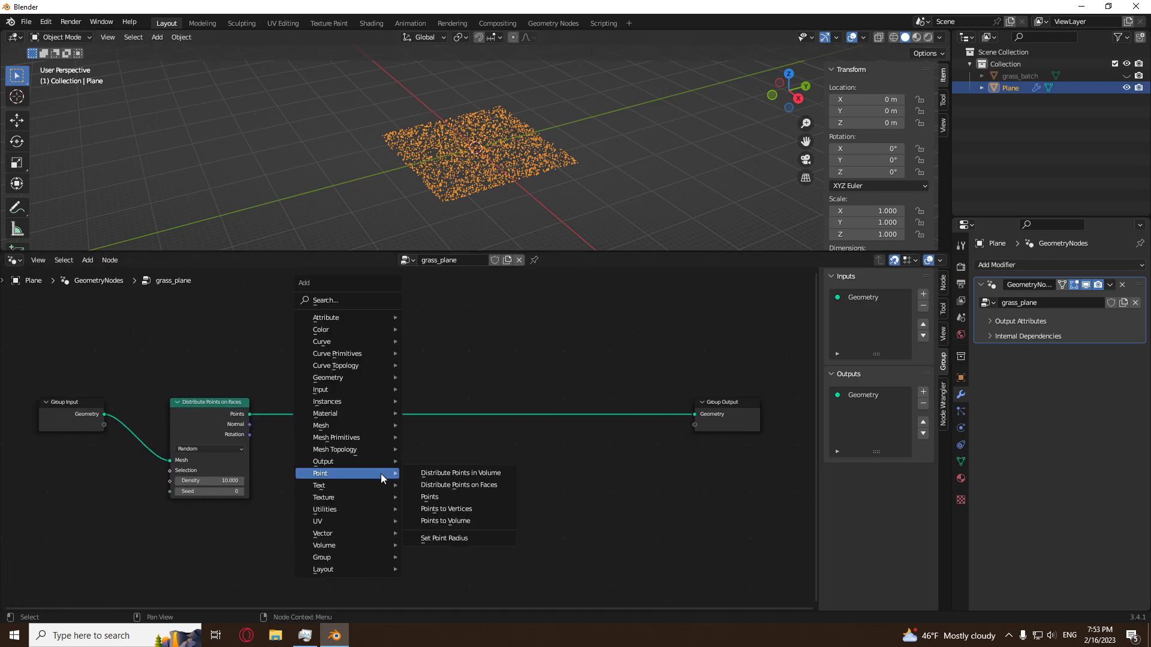
Switch the plane to Edit Mode.
mouse_move(347, 413)
middle_drag(532, 229, 518, 196)
key(Tab)
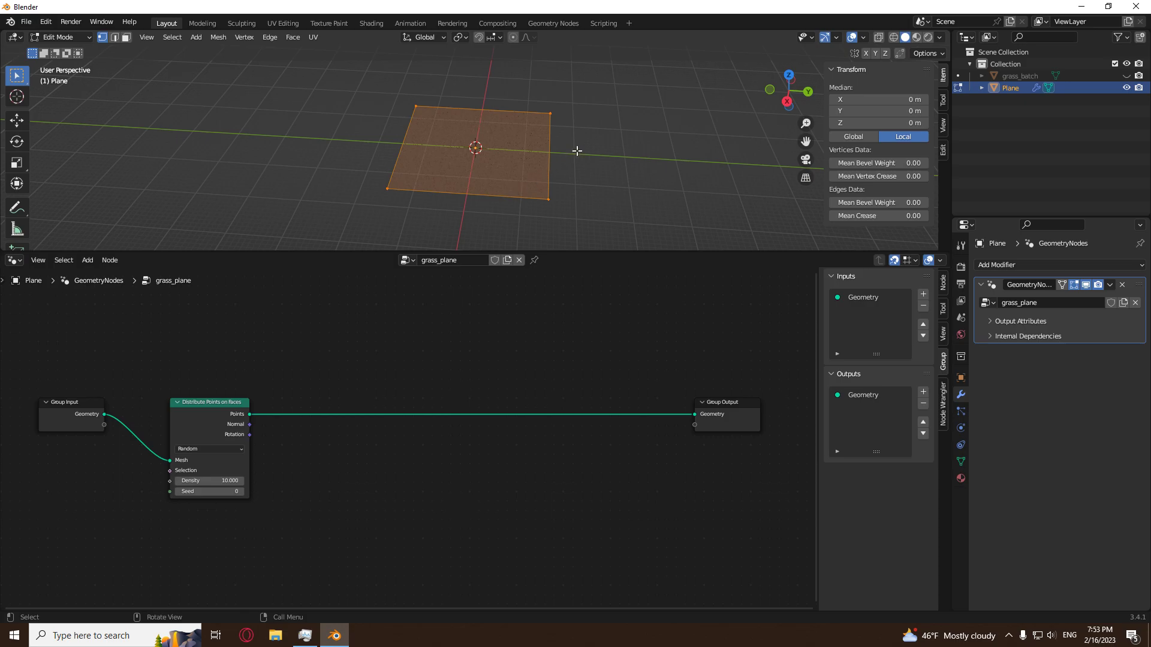
Try subdividing the plane's mesh with 30 cuts.
right_click(577, 152)
click(528, 166)
click(63, 242)
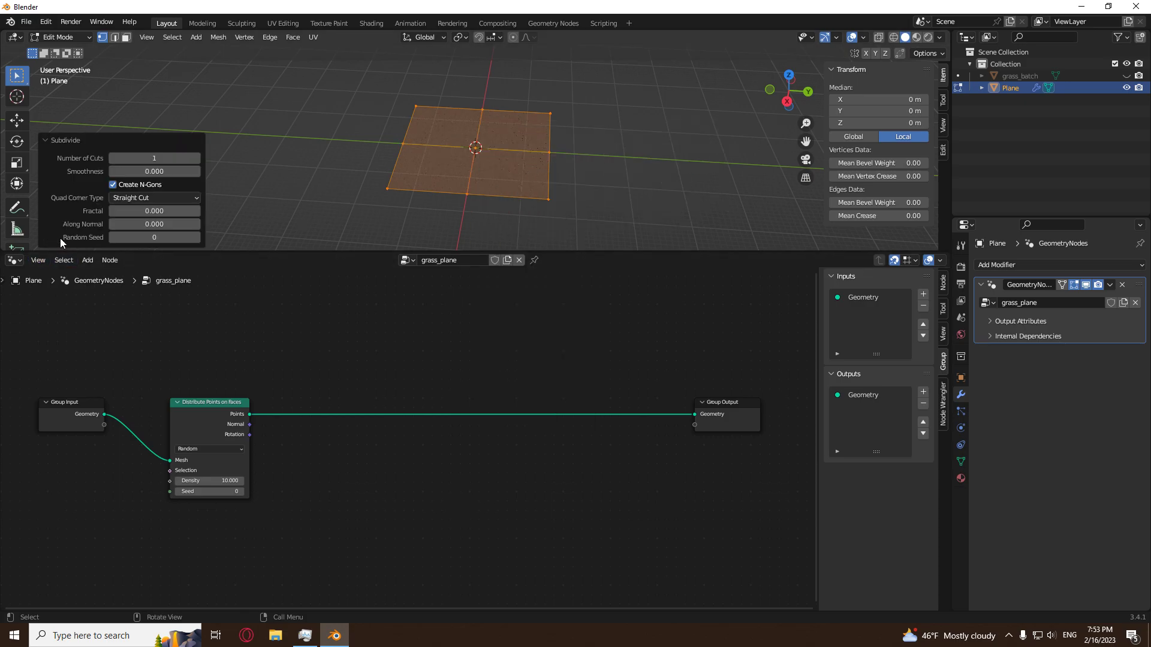
click(196, 158)
click(164, 156)
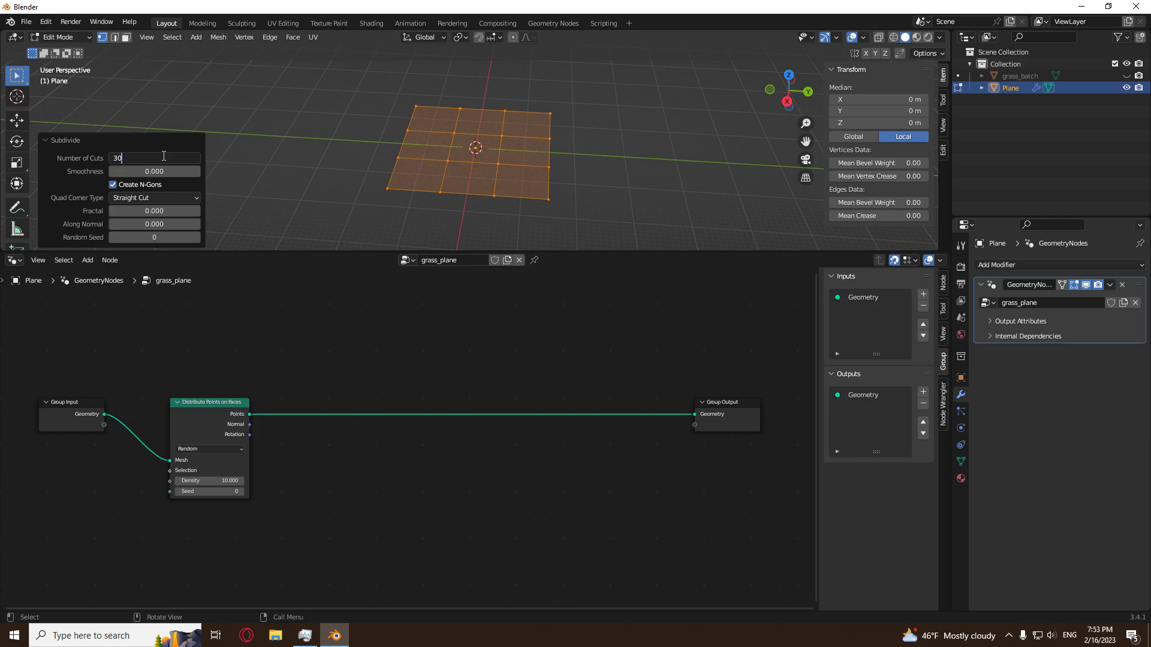
text(30)
key(Return)
click(293, 131)
mouse_move(293, 131)
middle_down()
mouse_move(347, 158)
mouse_move(290, 123)
middle_up()
scroll(354, 161, up, 4)
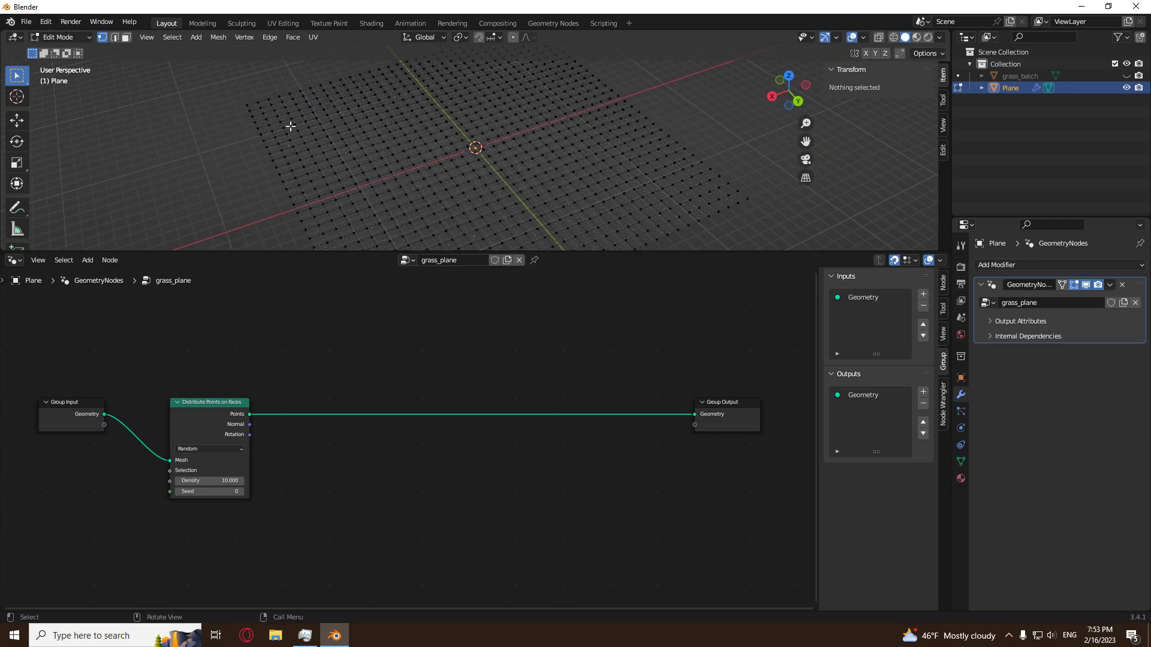
key(ctrl+z)
key(ctrl+z)
Subdivide the plane's mesh with 40 cuts and deselect all of its vertices.
right_click(250, 143)
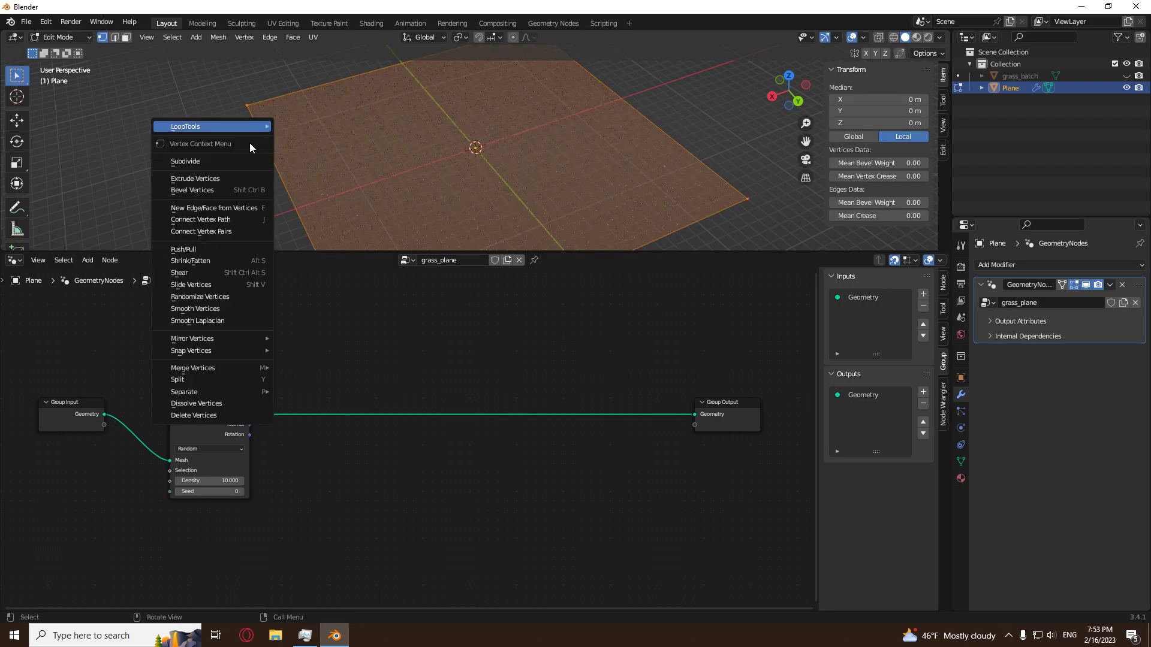
click(215, 162)
click(151, 162)
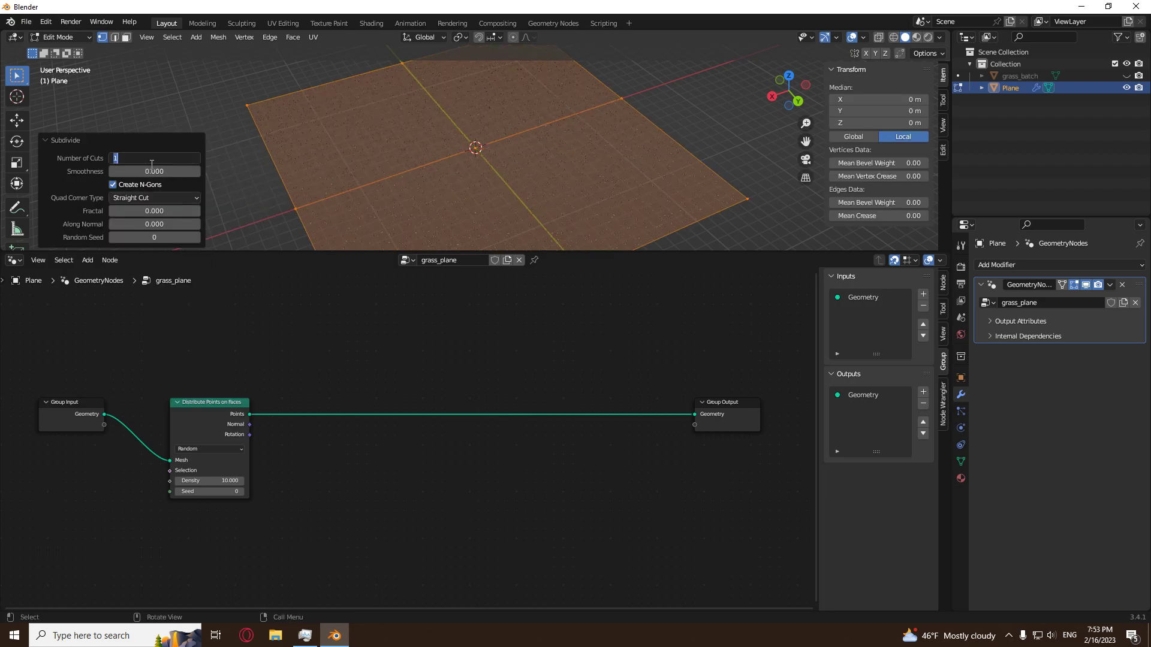
key(Return)
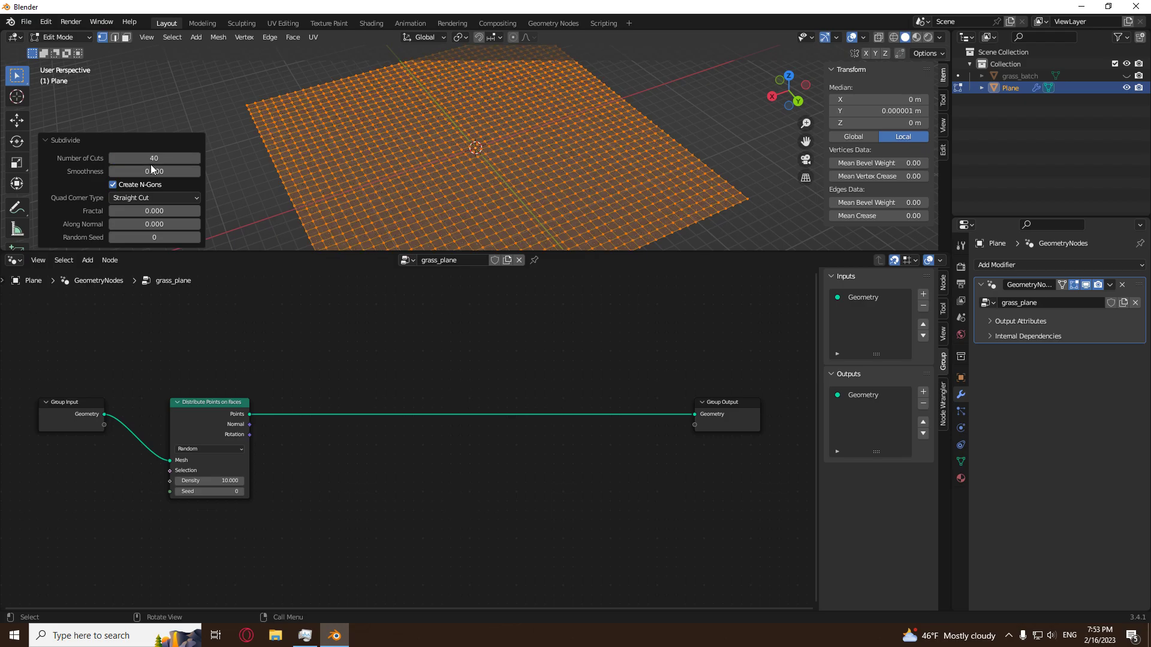
scroll(659, 106, down, 3)
click(576, 157)
middle_drag(642, 150, 634, 189)
click(624, 224)
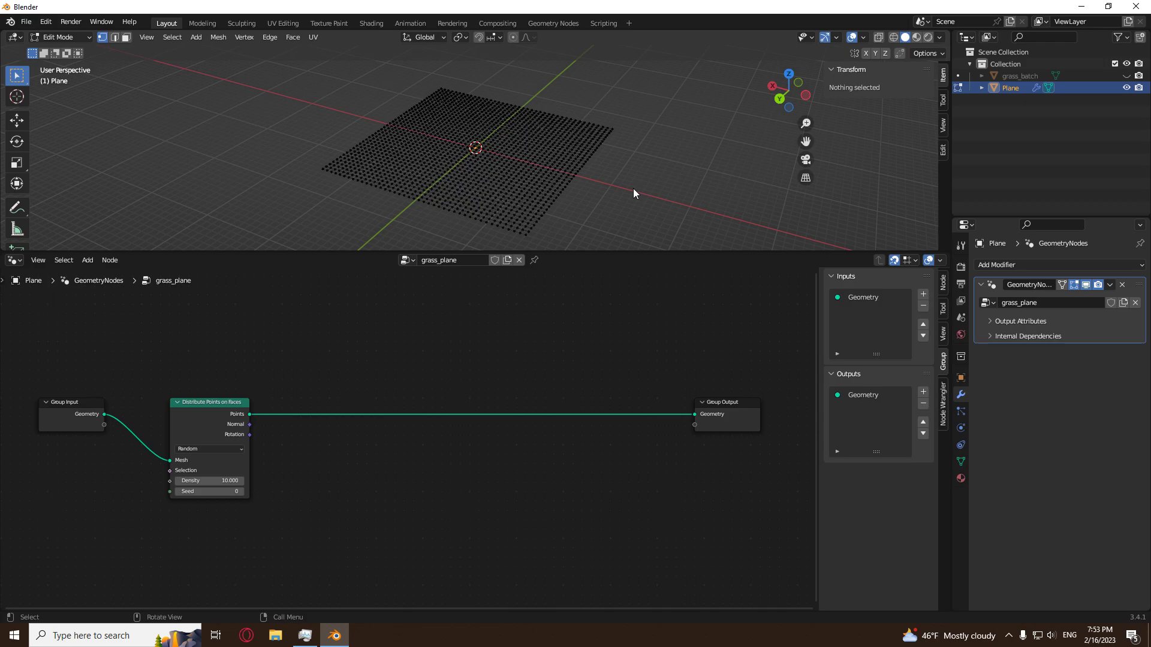
Add a vertex group to the plane and name it grass.
click(961, 462)
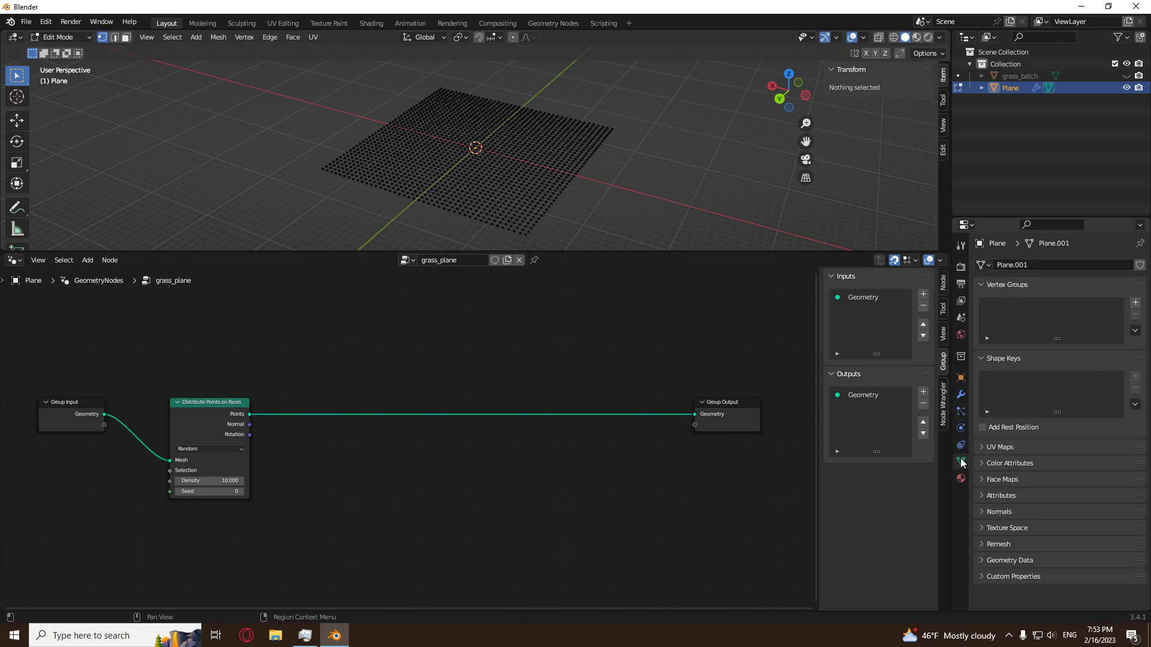
click(1135, 303)
double_click(1031, 308)
text(grass)
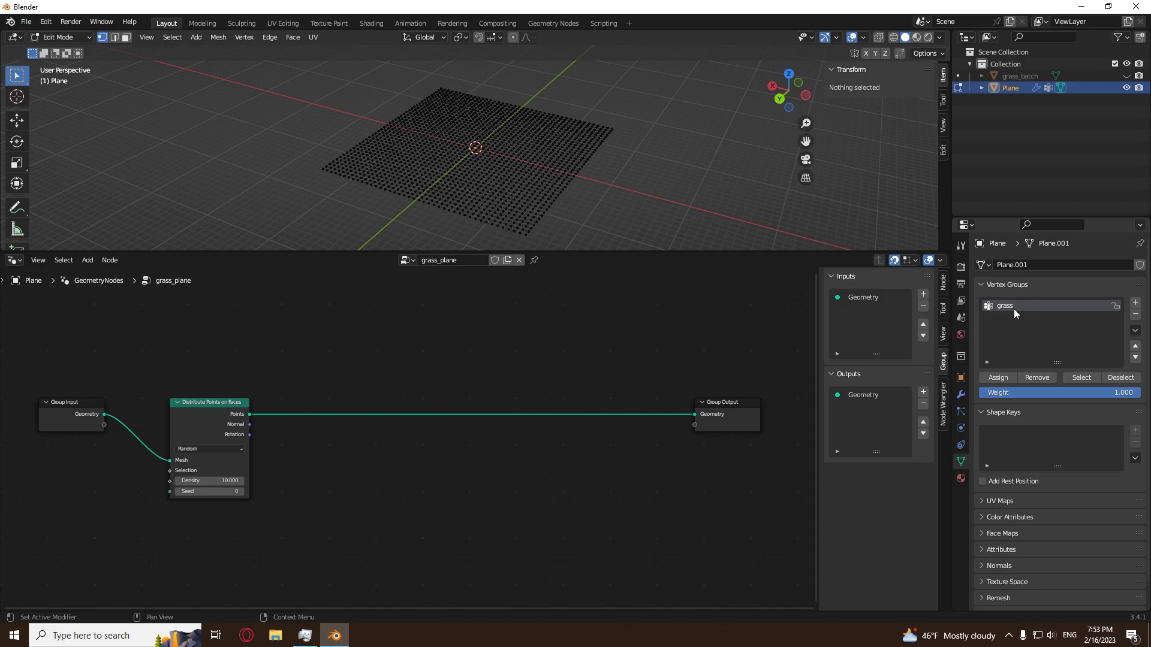
Try Weight Paint mode on the plane, and return through Edit Mode to Object Mode.
click(68, 39)
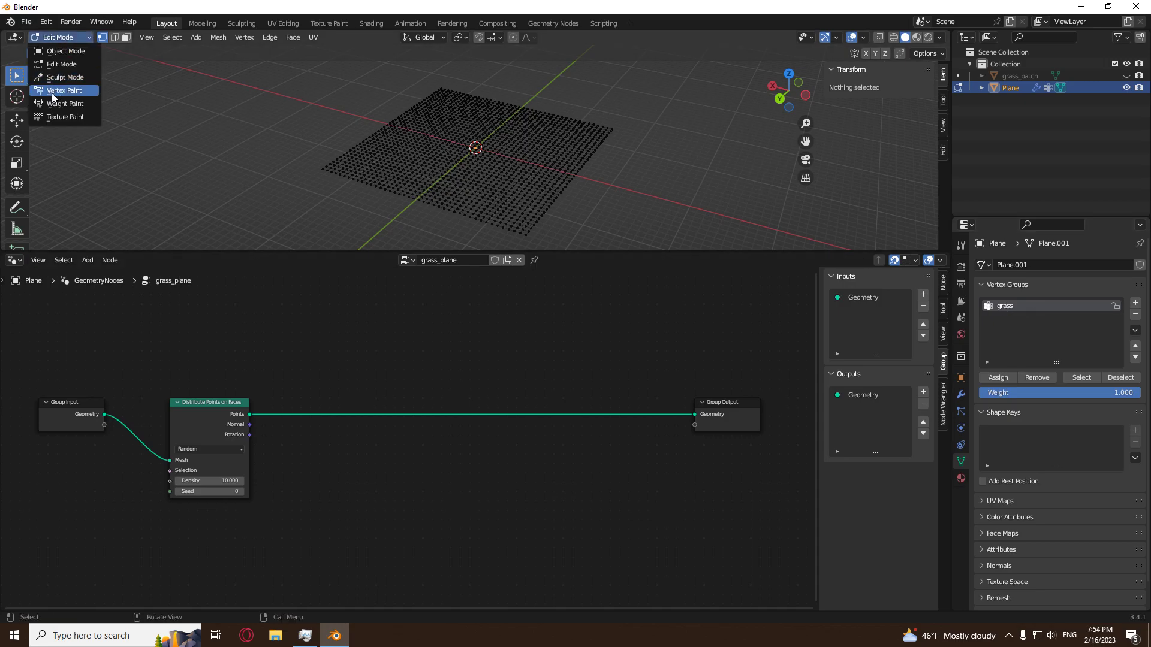
key(Return)
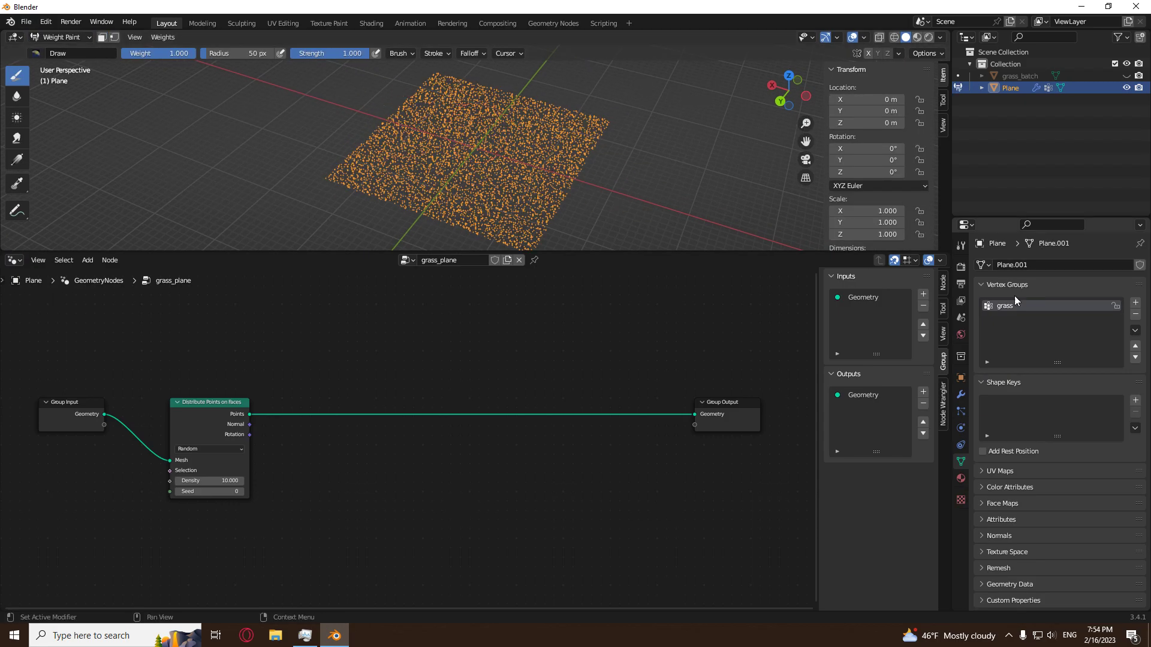
key(Tab)
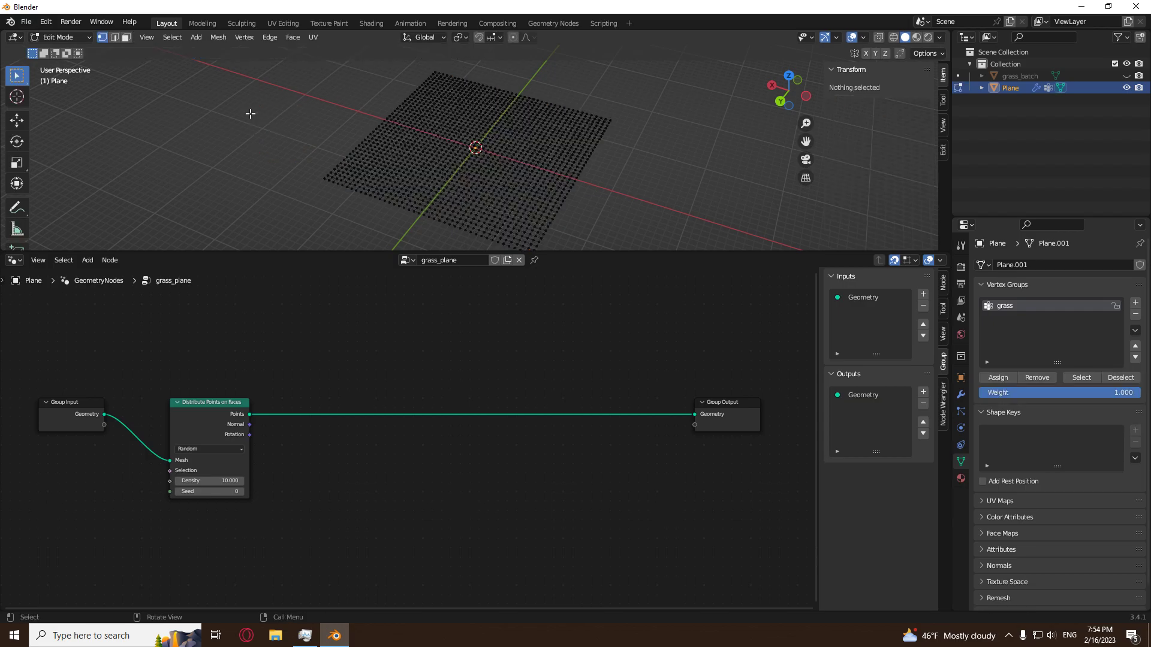
click(55, 37)
click(60, 47)
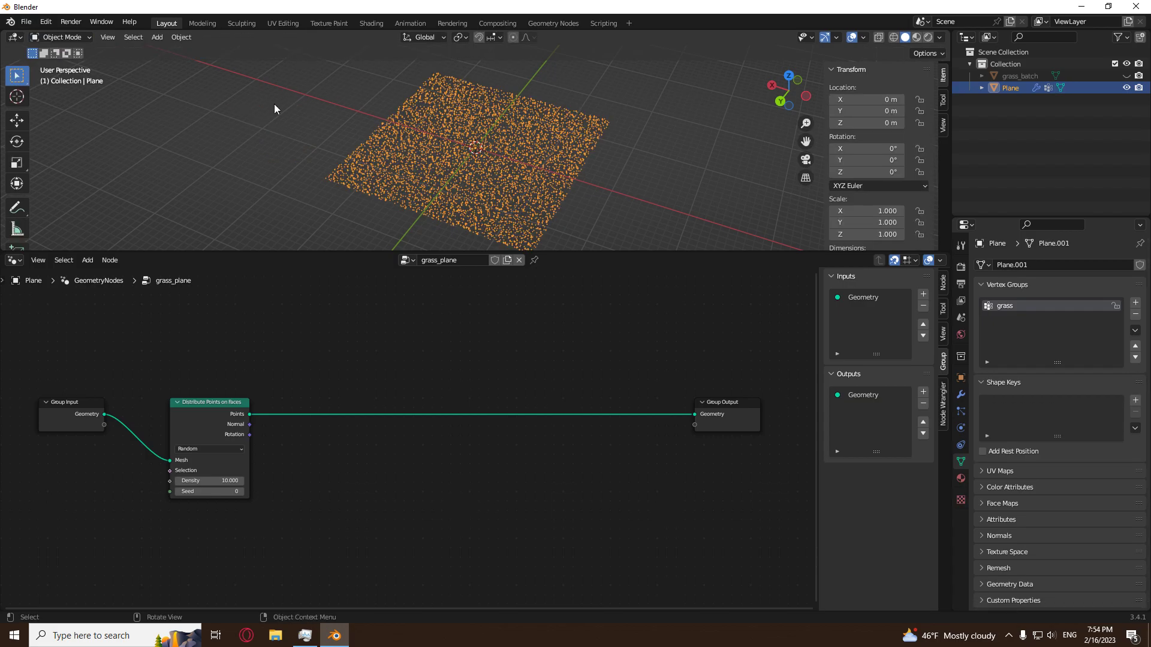
Switch the plane to Weight Paint mode and turn off its geometry nodes modifier's viewport display.
click(57, 37)
click(57, 93)
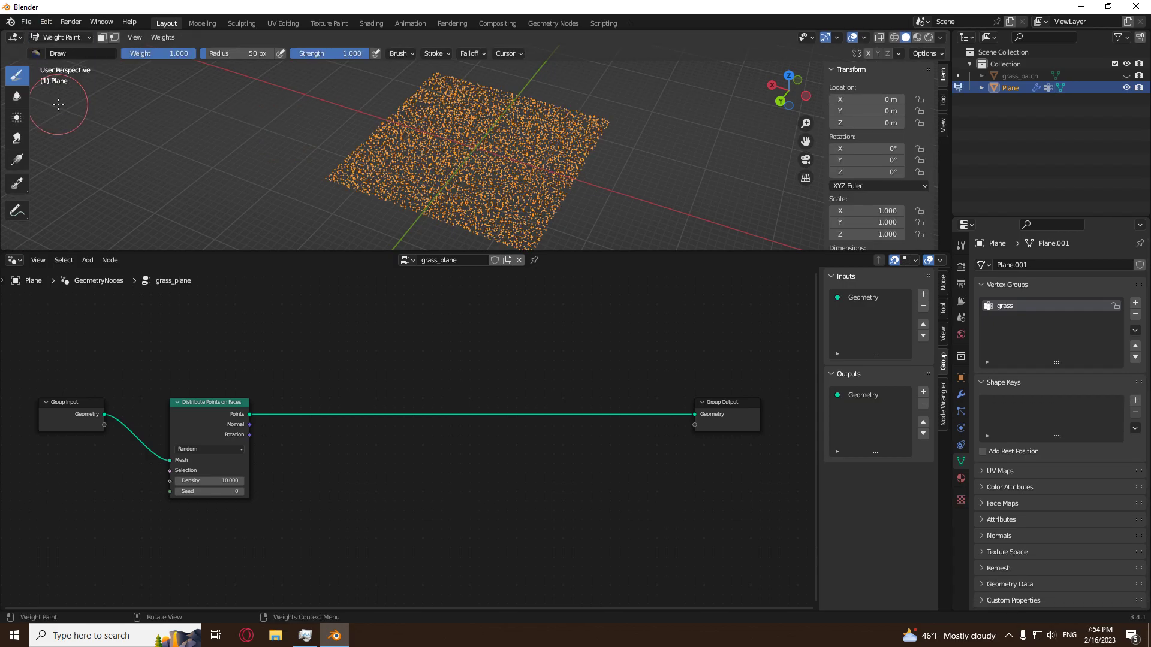
click(961, 395)
click(1086, 285)
Show the plane from the top and enlarge the 3D viewport over the node editor.
middle_drag(393, 159, 619, 122)
click(788, 77)
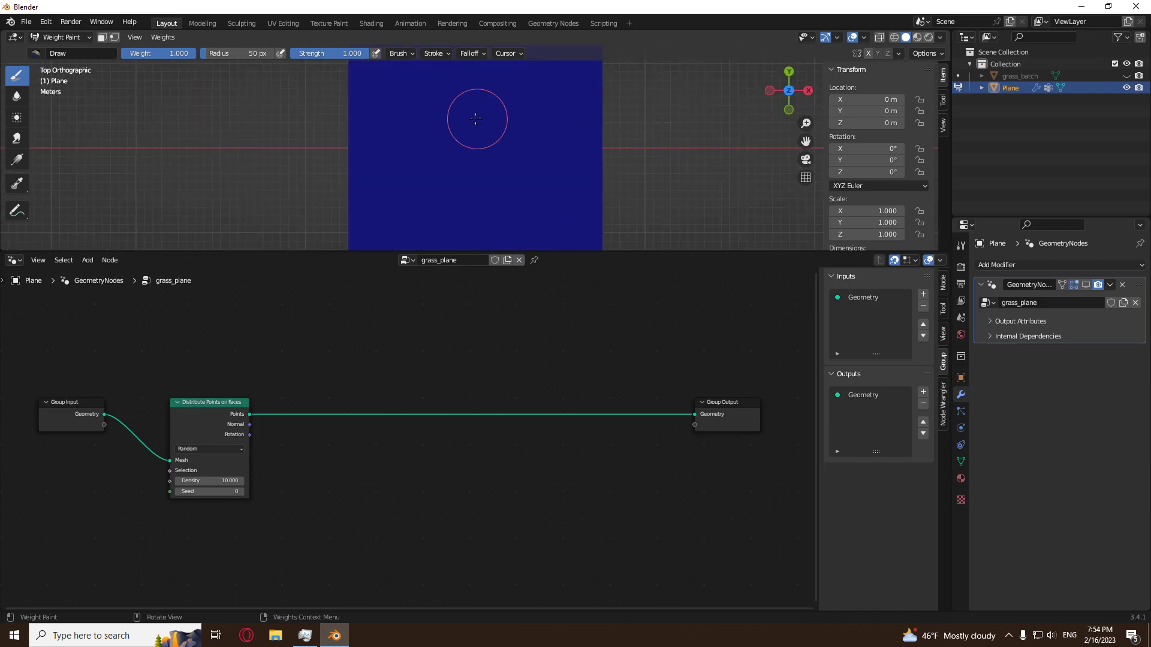
scroll(452, 148, up, 1)
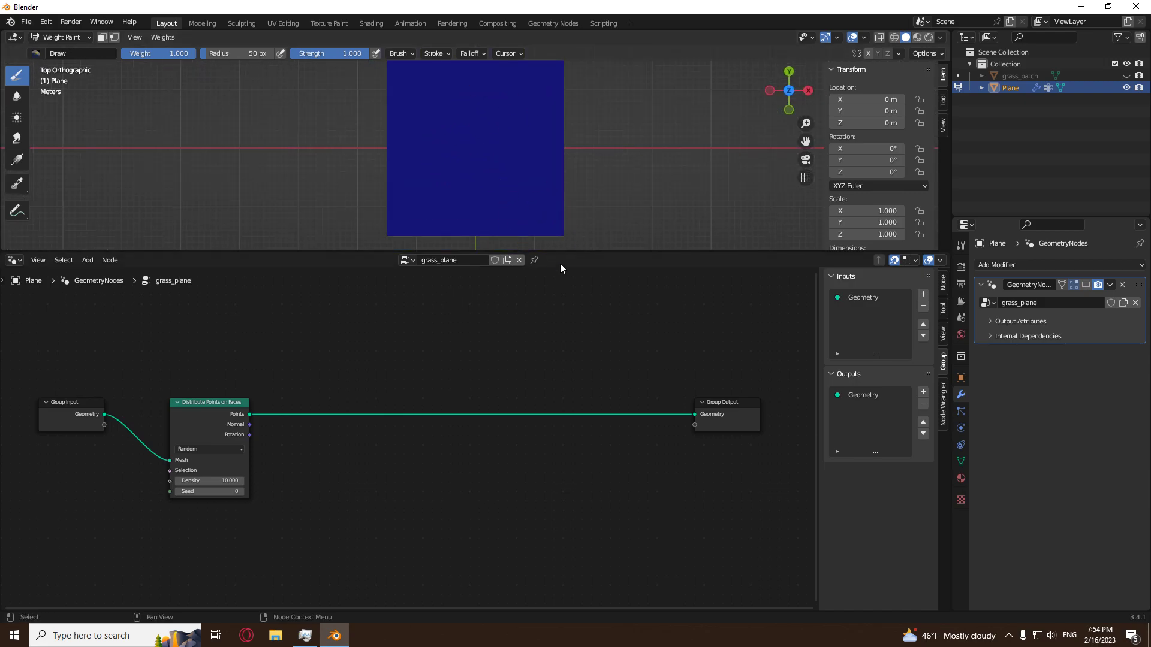
drag(565, 252, 563, 535)
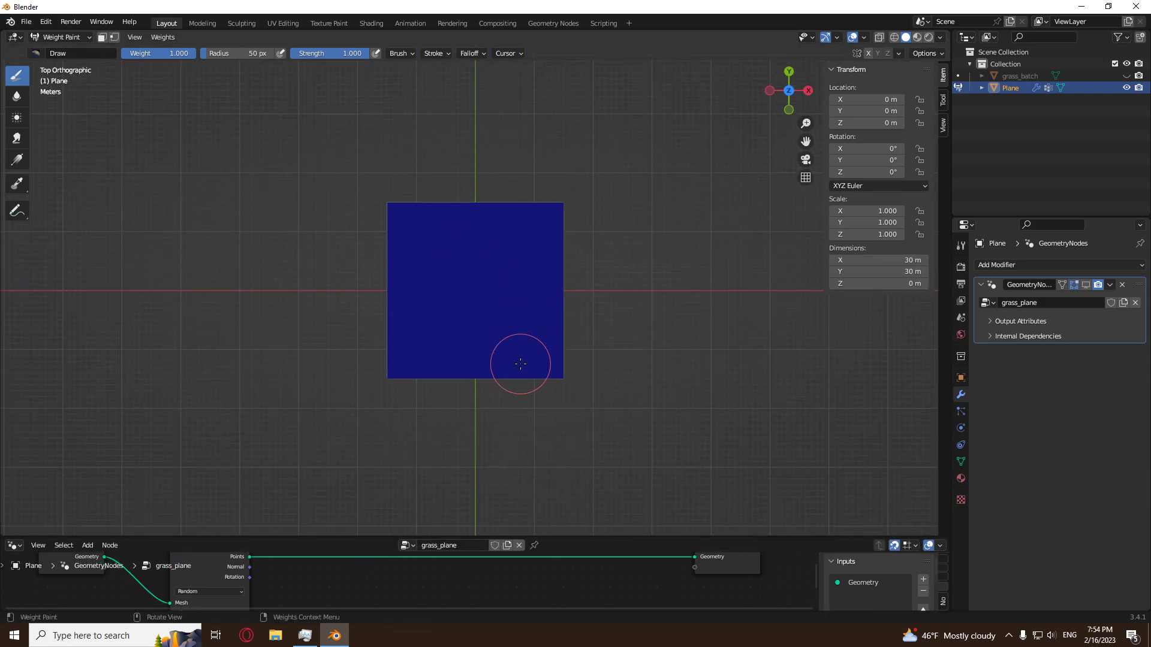
scroll(540, 344, up, 4)
scroll(540, 344, up, 1)
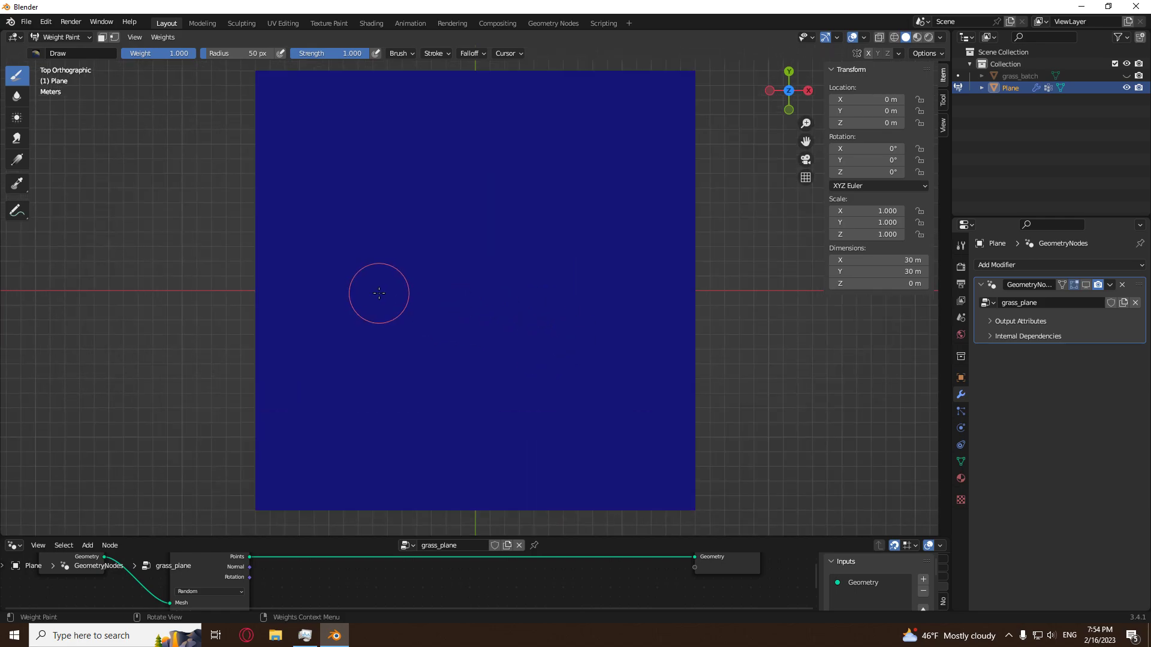
Set the weight paint brush radius to 14 px and bulge its custom falloff curve outward.
key(f)
click(358, 296)
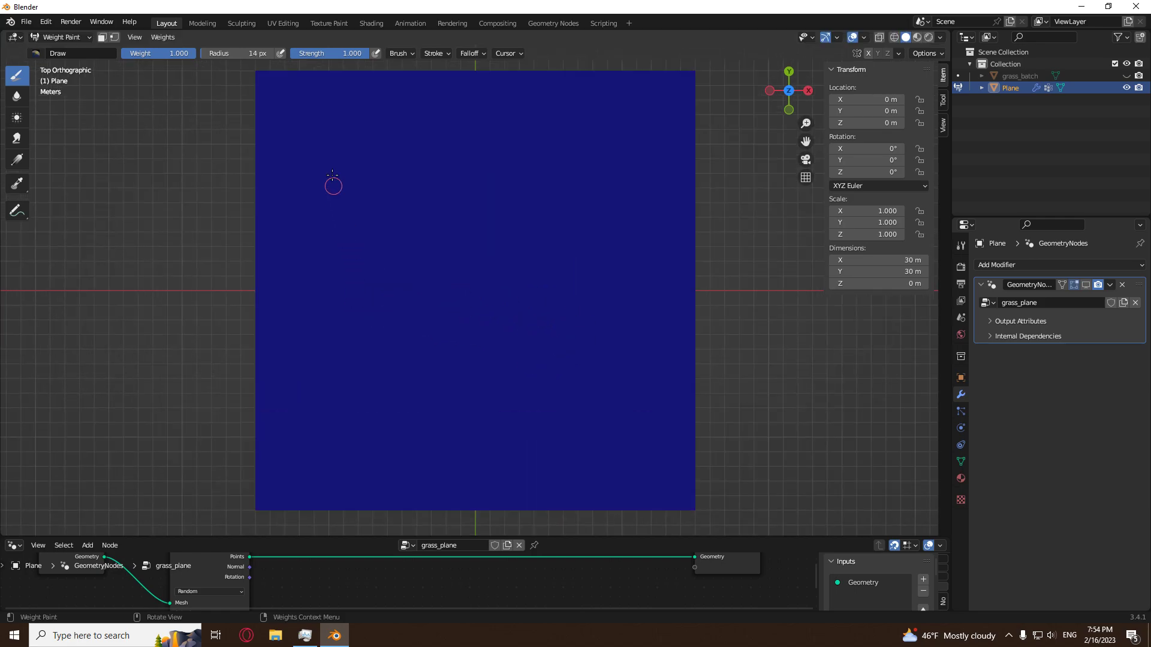
click(476, 54)
drag(501, 177, 503, 143)
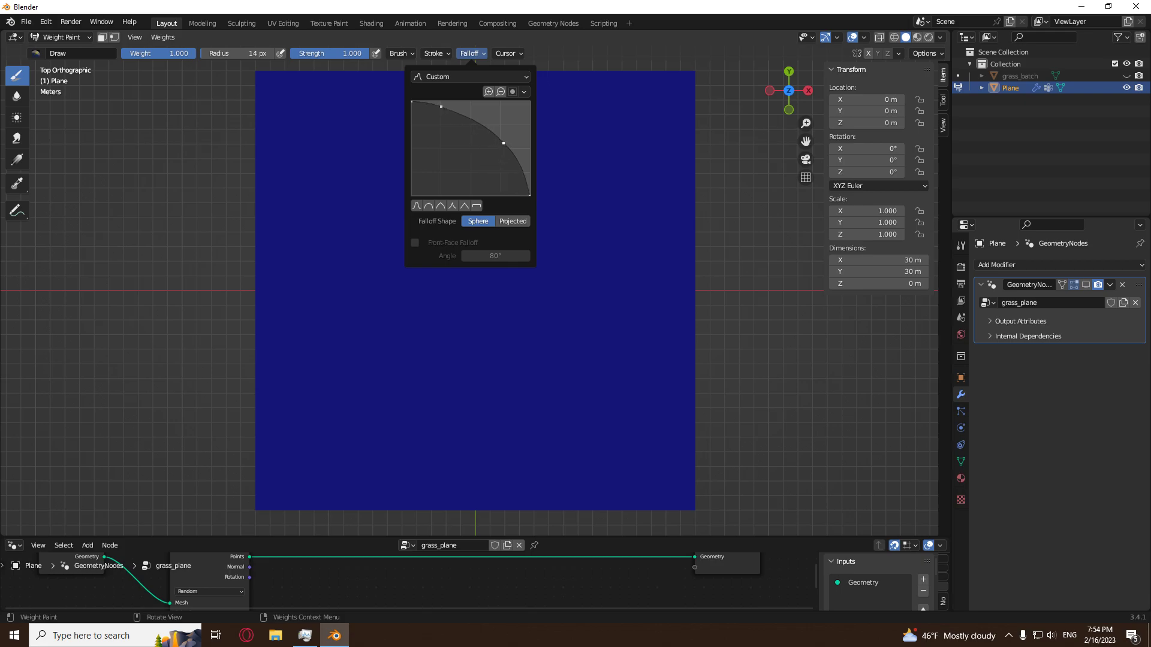
Undo a test stroke, set the brush radius to 32 px and paint weight 1.000 as handwritten lettering with a dot across the plane.
mouse_move(302, 180)
mouse_down()
mouse_move(353, 121)
mouse_move(372, 197)
mouse_move(338, 226)
mouse_up()
key(ctrl+z)
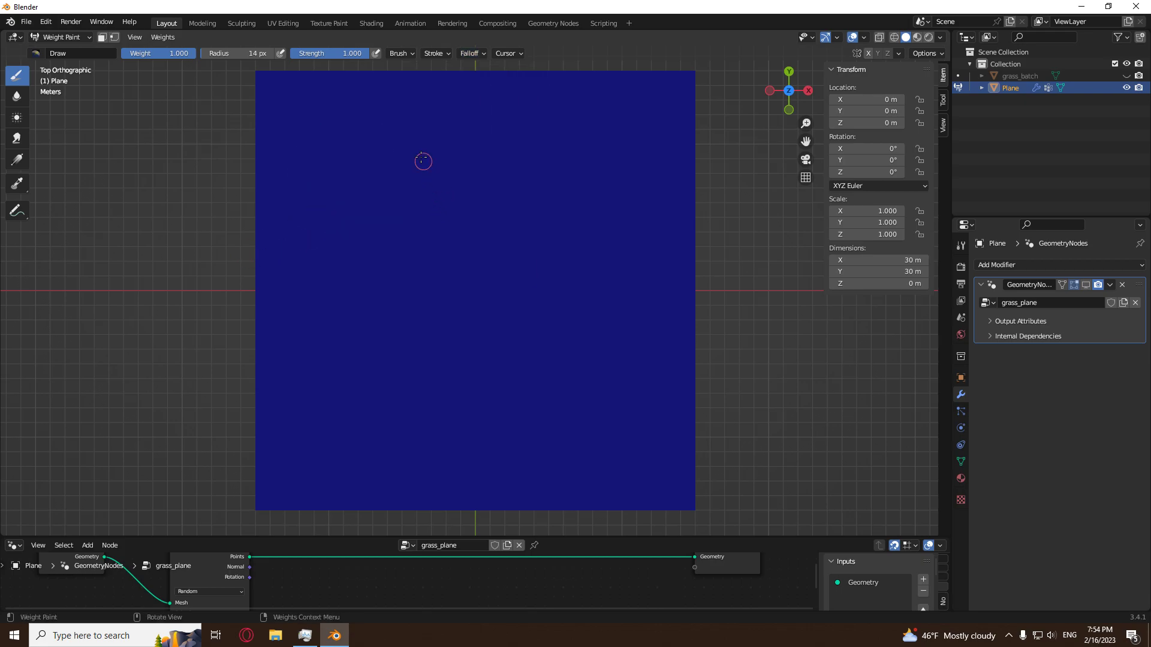
key(f)
click(335, 174)
mouse_move(302, 183)
mouse_down()
mouse_move(339, 126)
mouse_move(367, 232)
mouse_move(305, 280)
mouse_move(411, 314)
mouse_move(341, 444)
mouse_move(374, 385)
mouse_move(485, 443)
mouse_move(438, 440)
mouse_move(510, 338)
mouse_move(506, 444)
mouse_move(550, 349)
mouse_move(582, 451)
mouse_move(624, 353)
mouse_move(689, 459)
mouse_up()
click(574, 280)
mouse_move(573, 279)
mouse_down()
mouse_move(578, 291)
mouse_move(586, 271)
mouse_up()
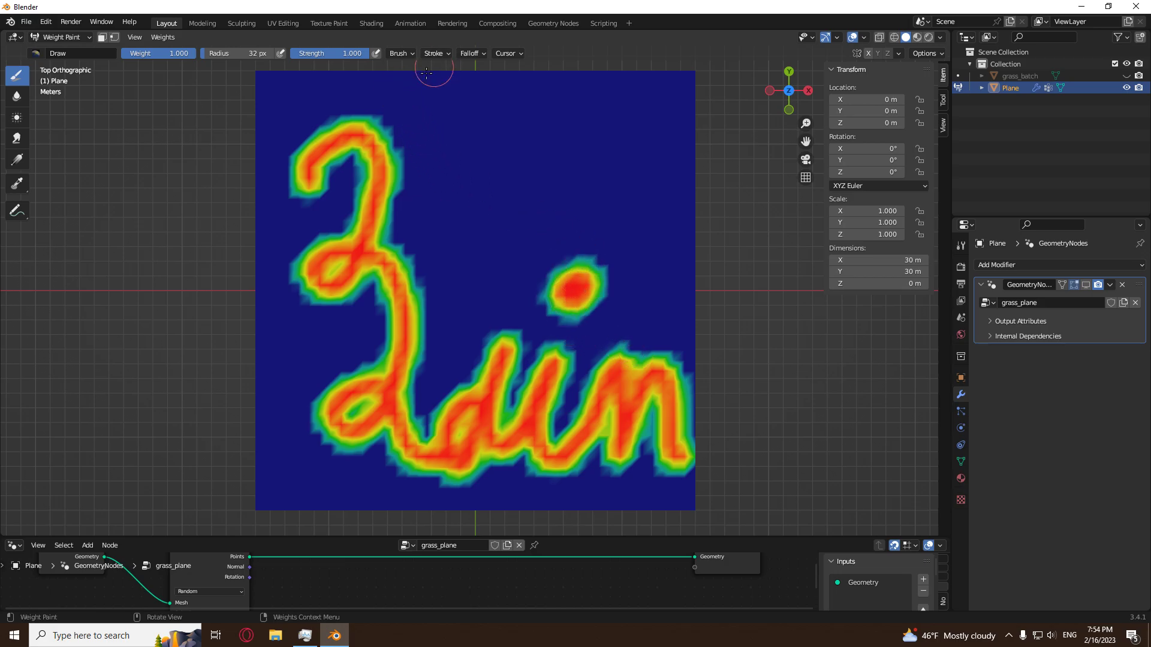
middle_drag(154, 295, 212, 290)
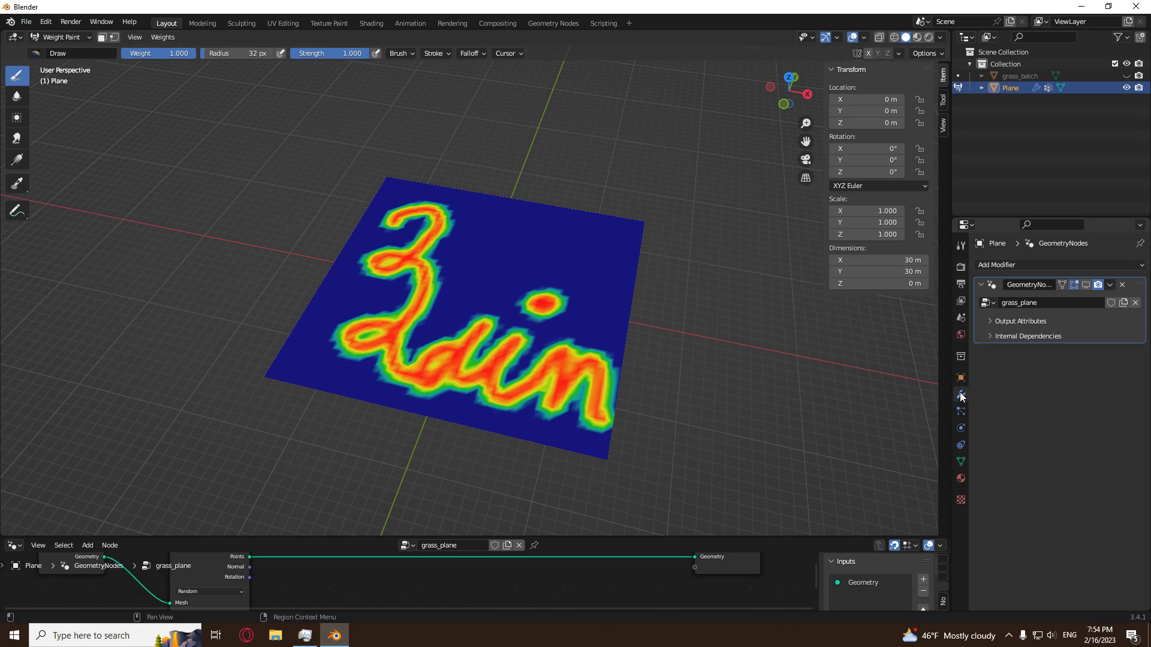
drag(578, 541, 600, 210)
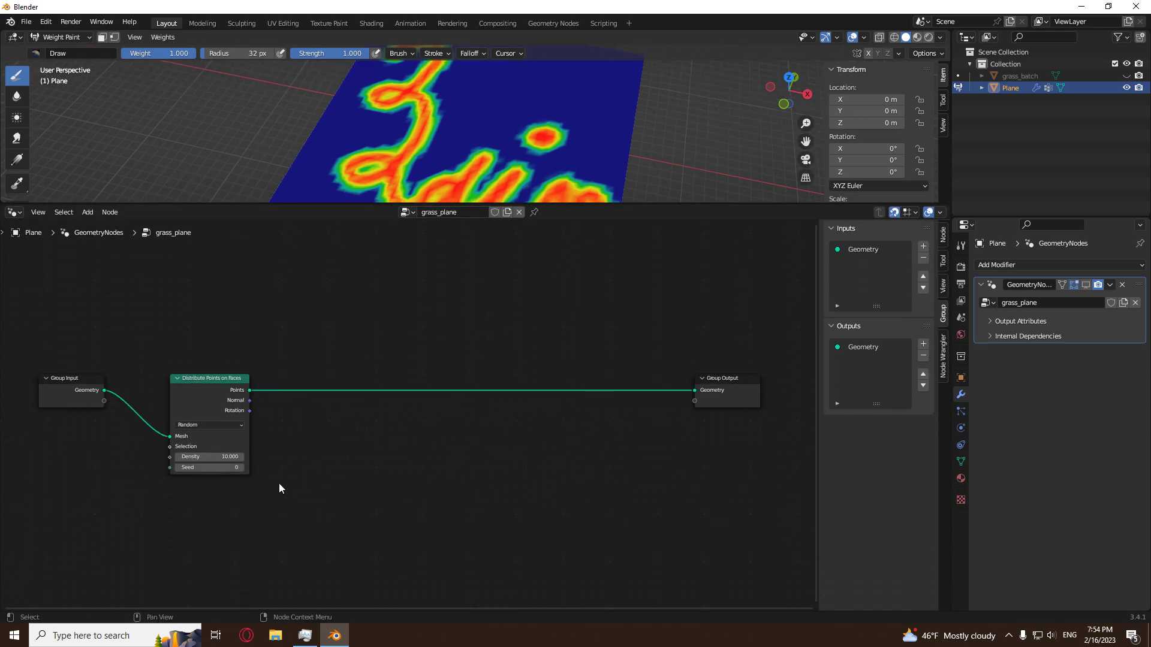
key(shift+a)
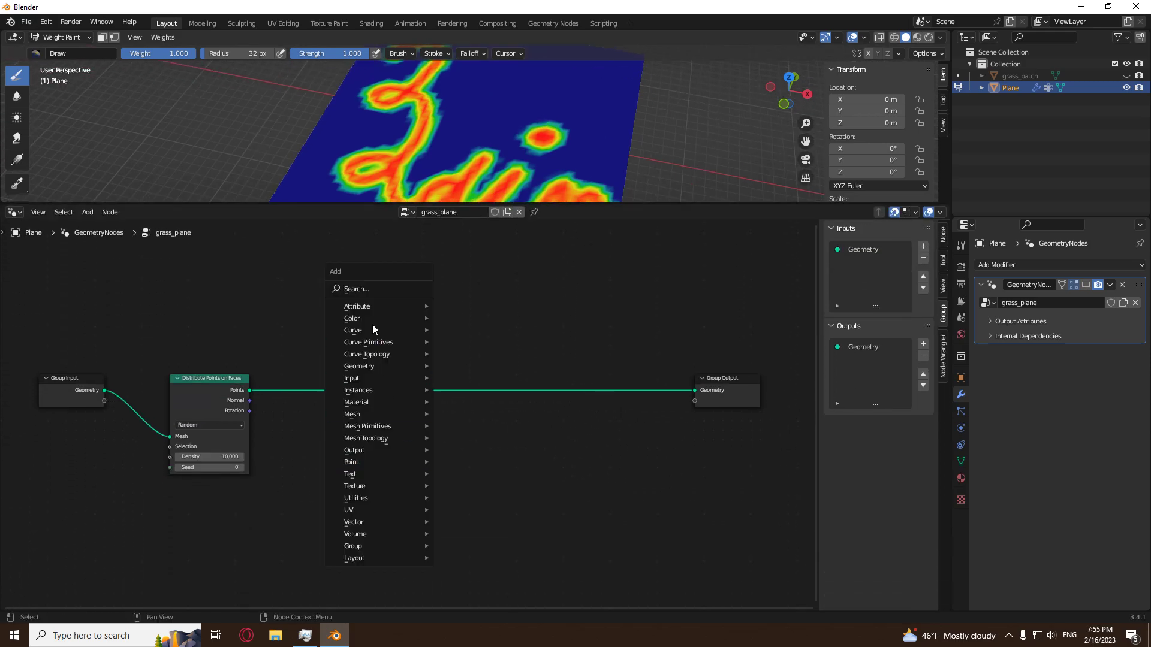
click(372, 296)
text(w)
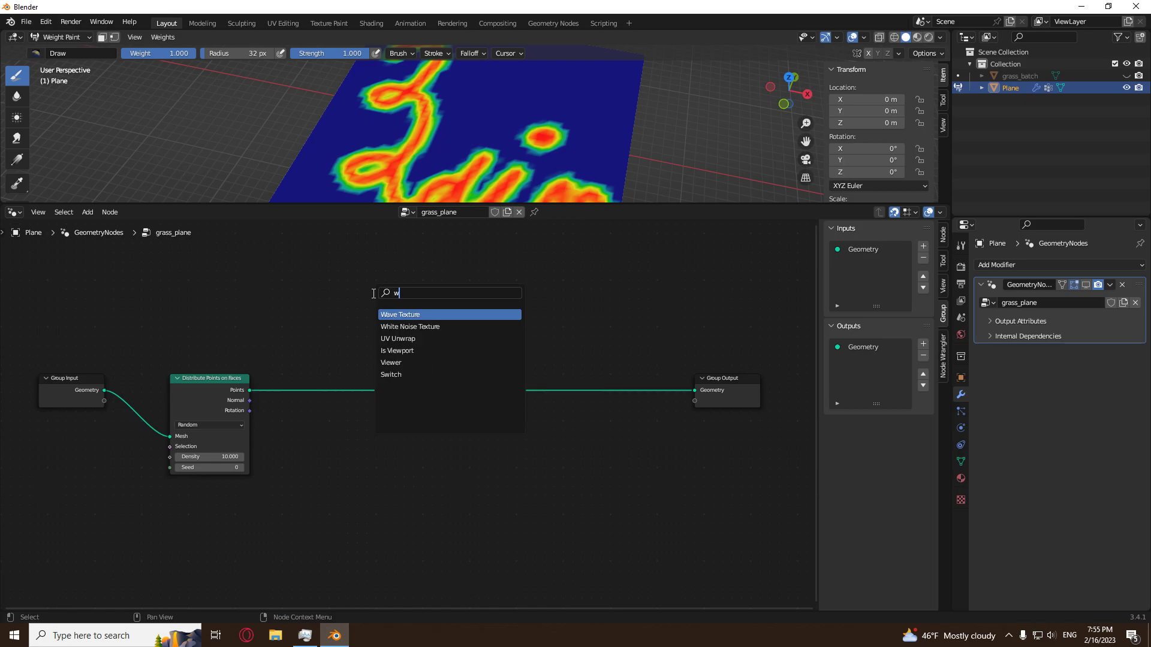
text(eitght)
key(BackSpace)
key(BackSpace)
key(BackSpace)
key(BackSpace)
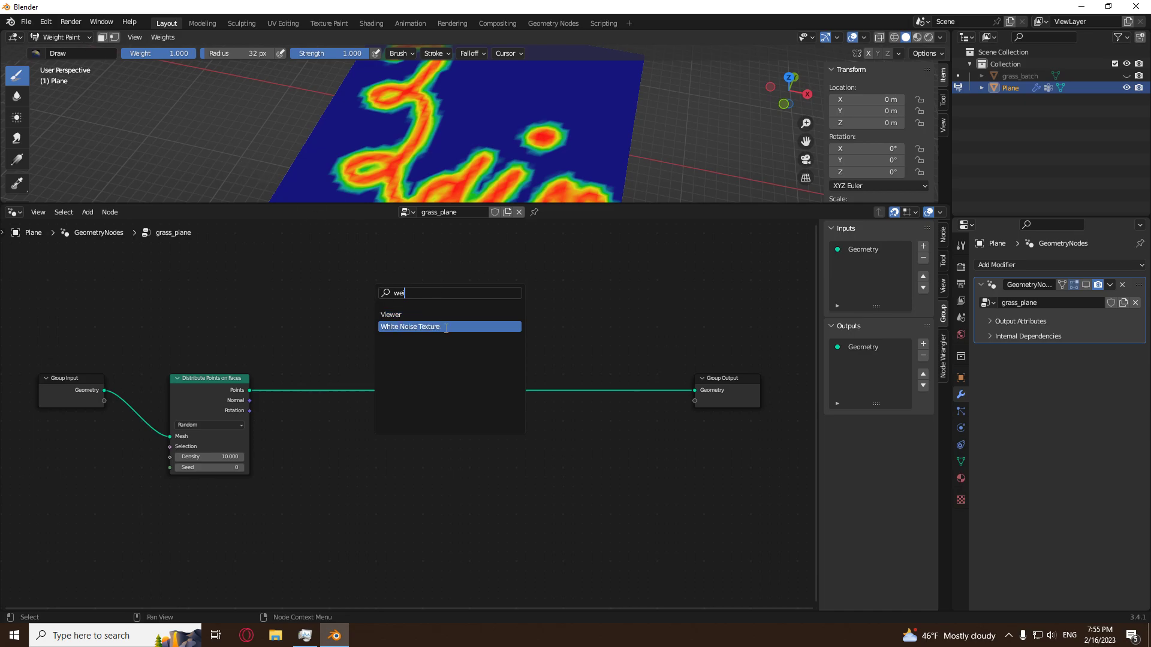
text(ght)
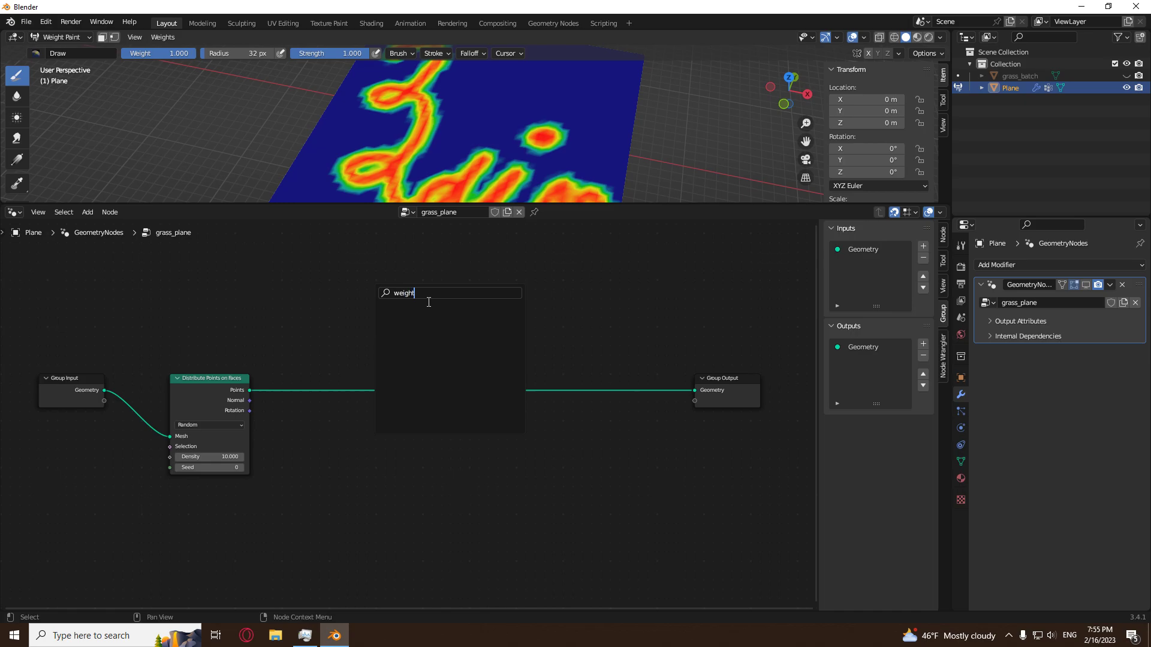
key(ctrl+BackSpace)
key(Escape)
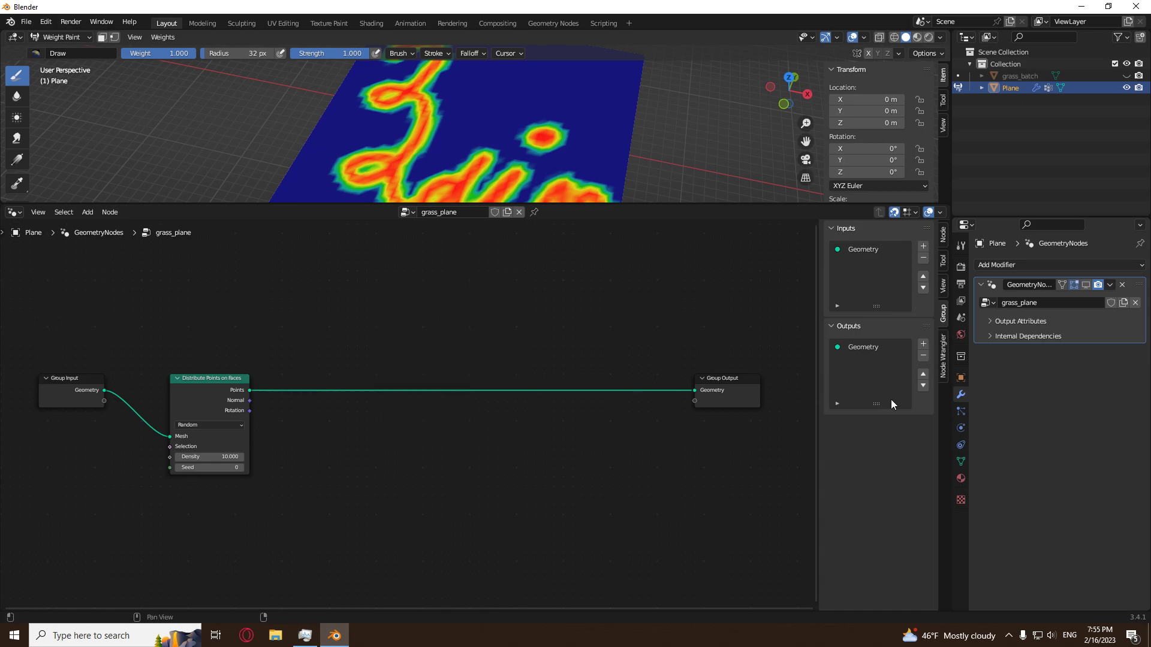
Check the plane's vertex group name and add a Named Attribute node below the Distribute Points on Faces node.
click(961, 464)
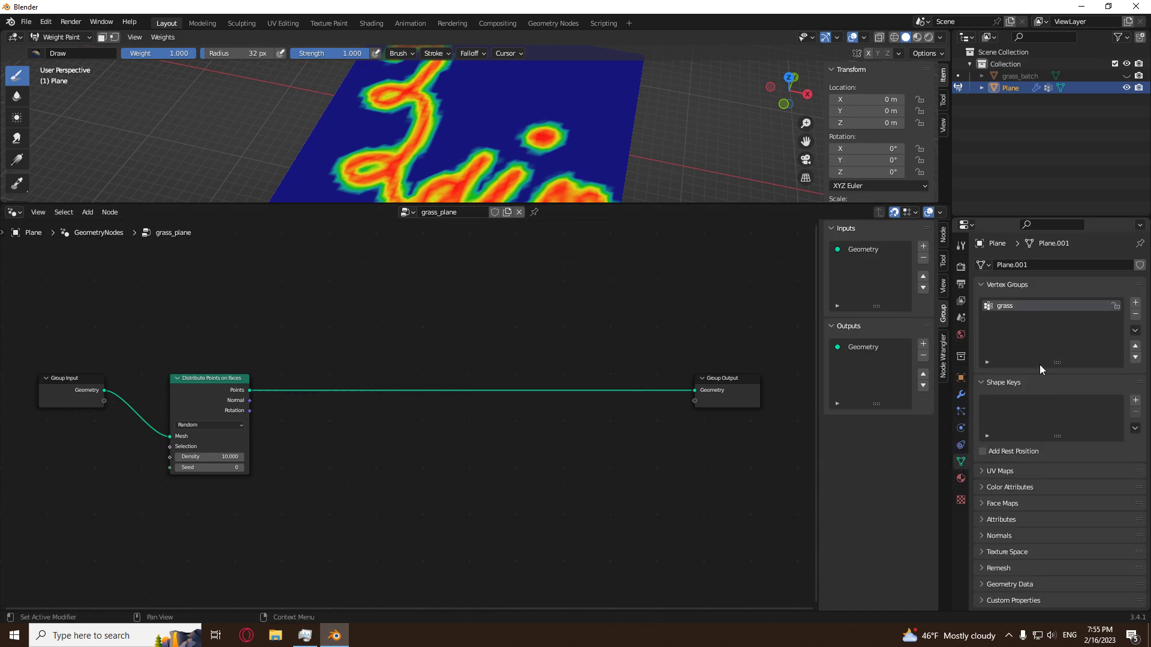
double_click(1019, 303)
key(shift+a)
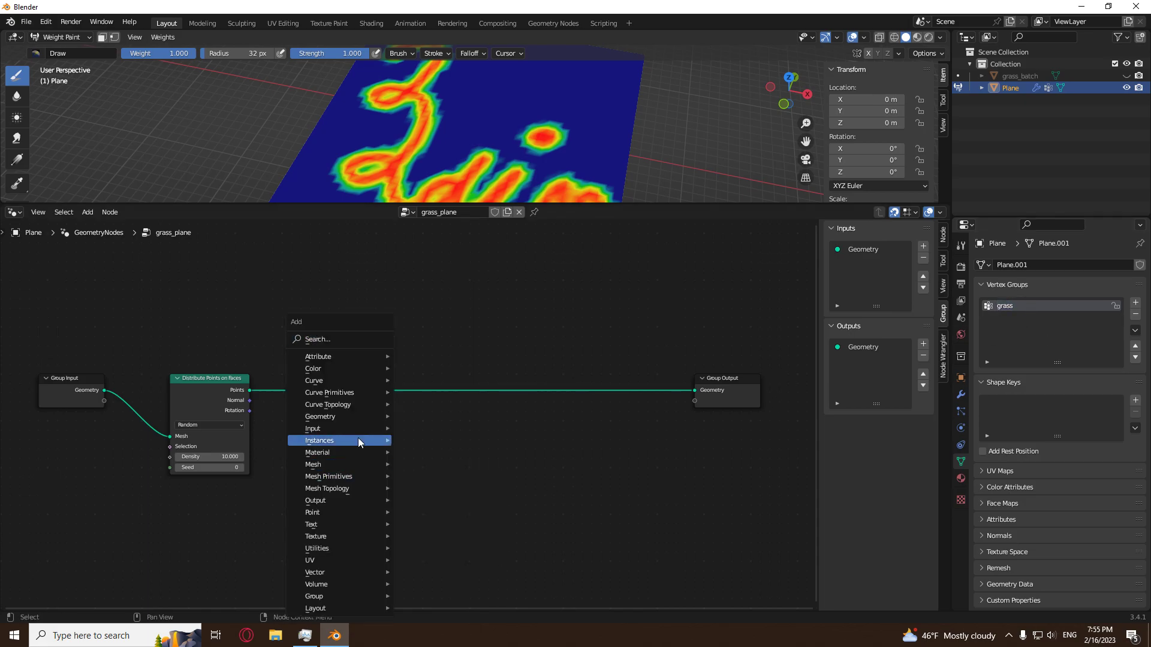
mouse_move(351, 427)
click(437, 380)
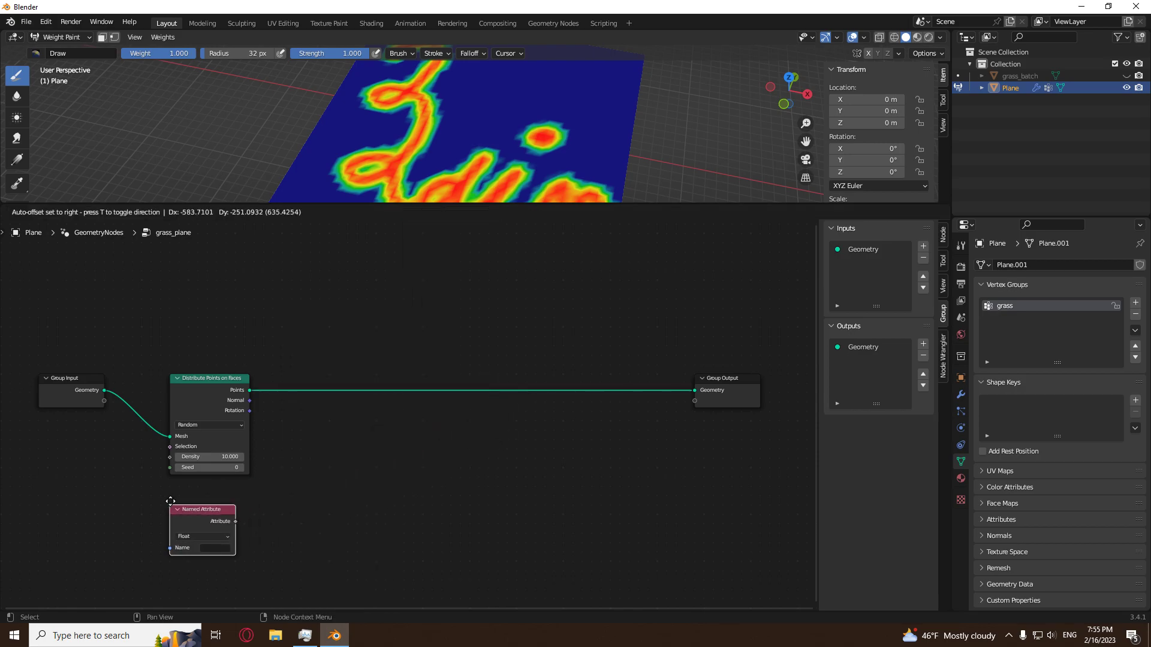
click(189, 532)
Set the Named Attribute node's name to grass and place the node beside Distribute Points on Faces, below Group Input.
click(210, 548)
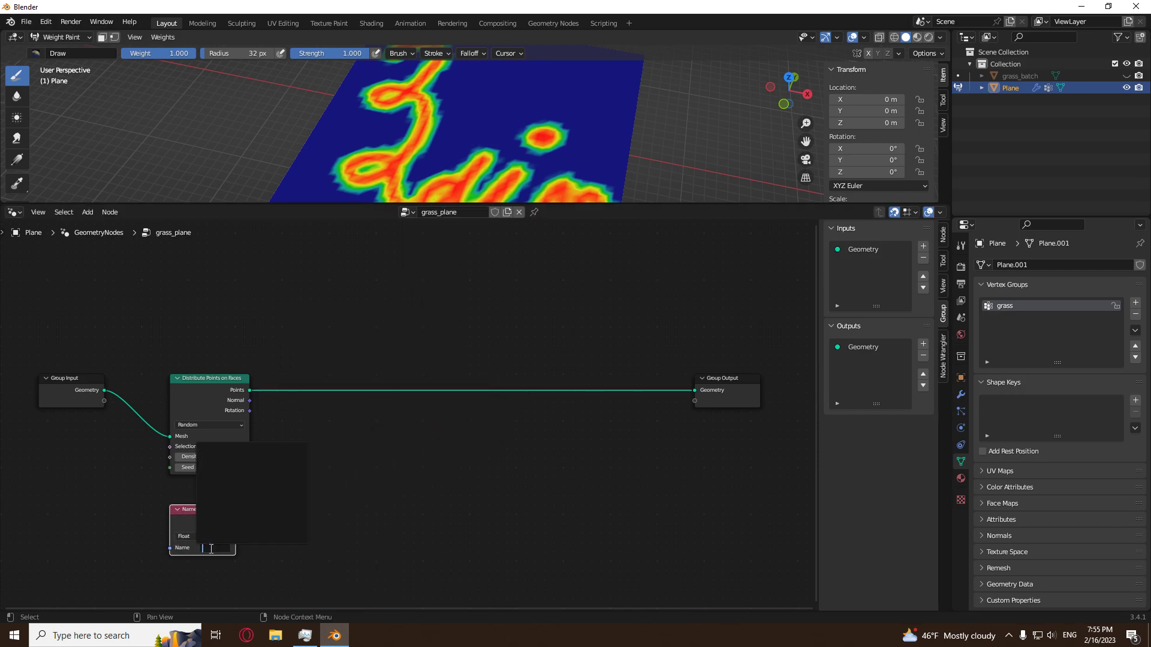
click(313, 560)
click(221, 548)
text(grass)
key(Return)
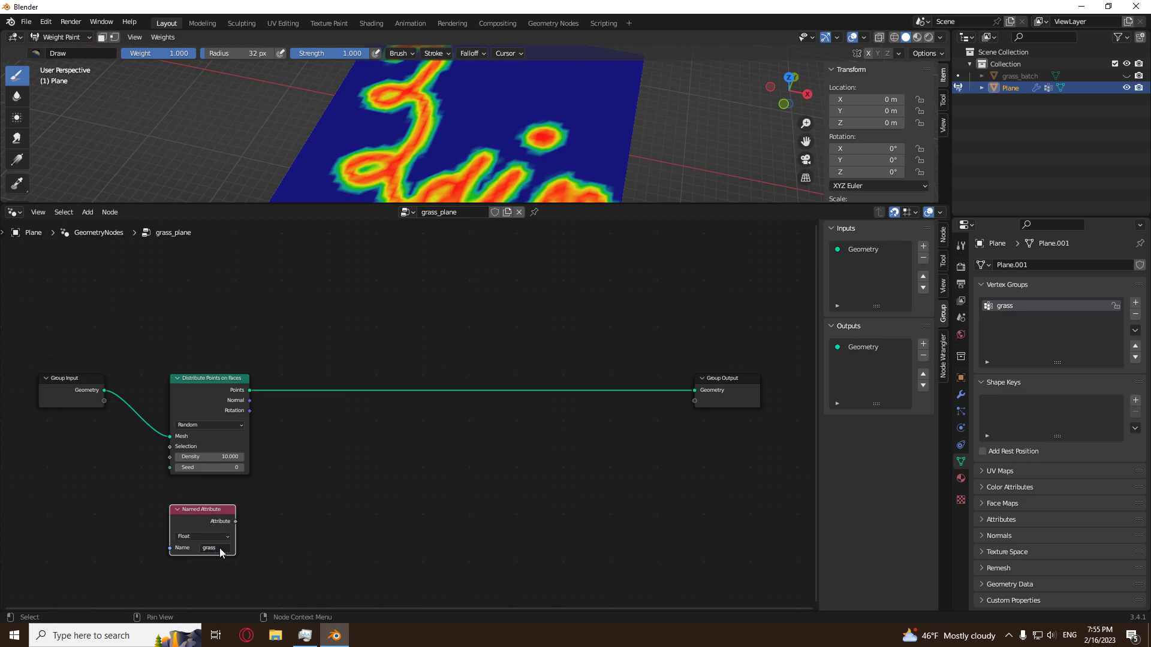
drag(207, 524, 101, 473)
middle_drag(298, 530, 454, 517)
scroll(342, 516, up, 4)
middle_drag(342, 516, 379, 530)
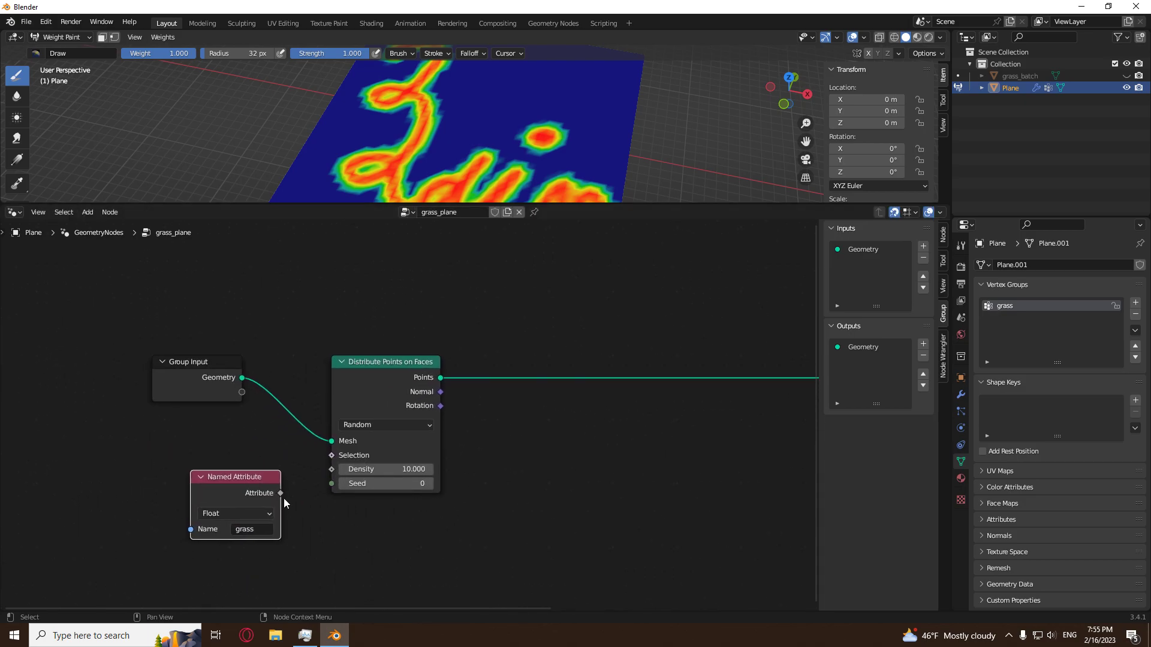
Turn on the geometry nodes modifier's viewport display and choose the grass point attribute for the Named Attribute node.
click(961, 394)
click(1086, 285)
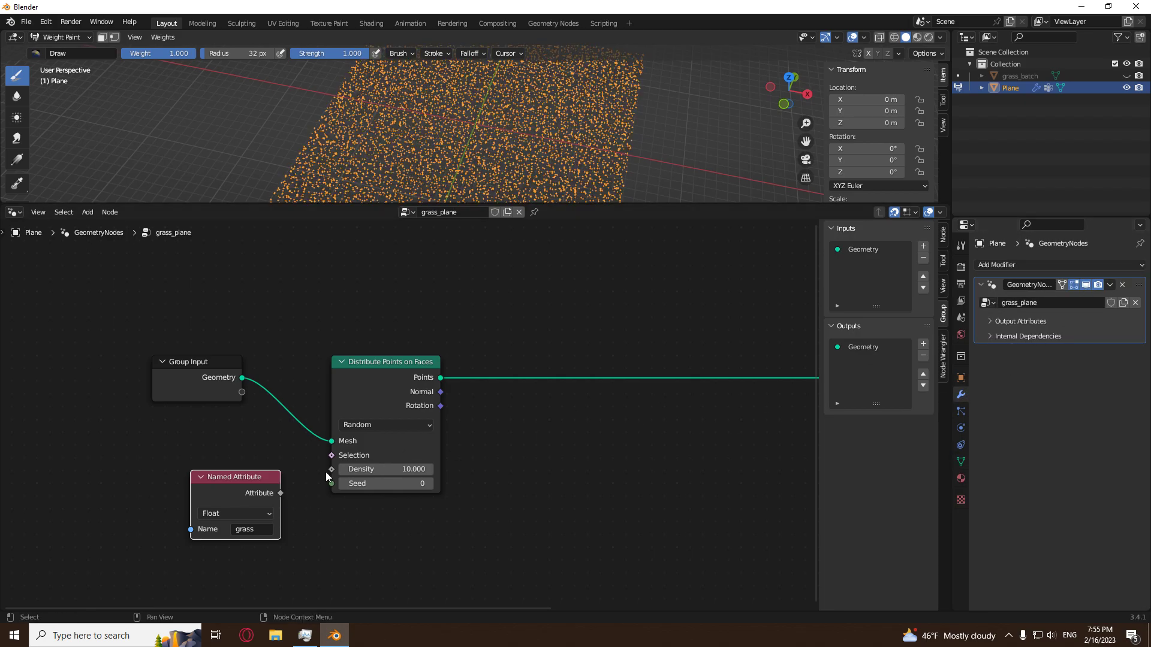
click(255, 528)
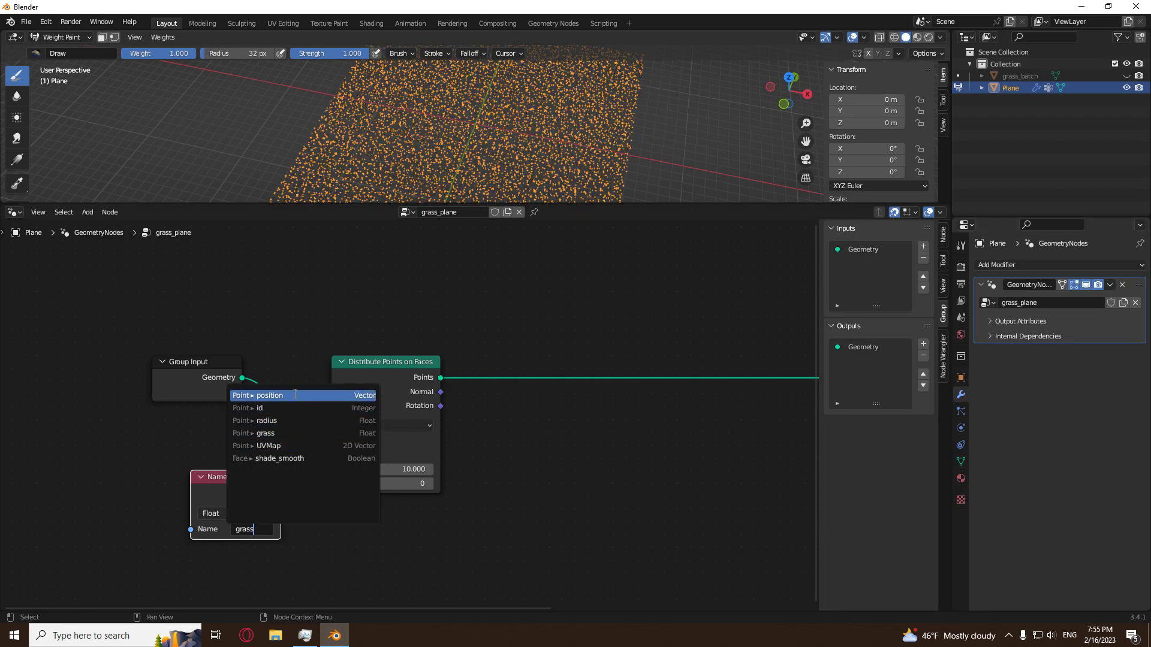
click(286, 434)
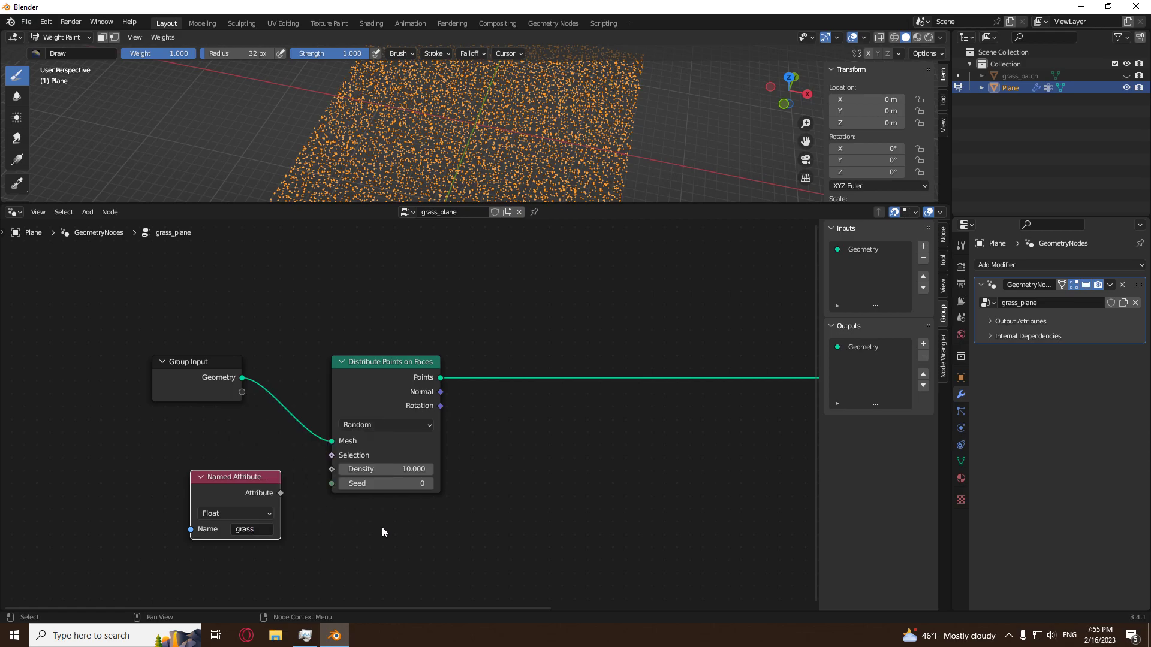
Move Distribute Points on Faces farther from Group Input and connect the grass attribute to its Density input.
scroll(382, 533, down, 3)
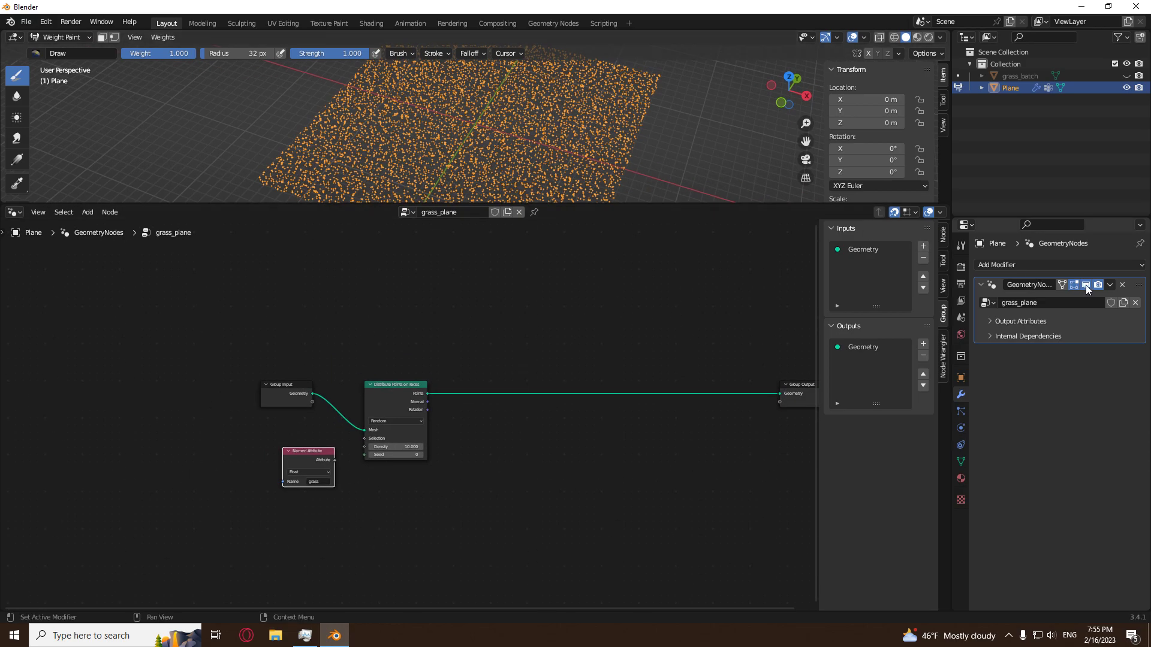
scroll(521, 126, down, 4)
middle_drag(524, 102, 526, 120)
scroll(729, 134, up, 3)
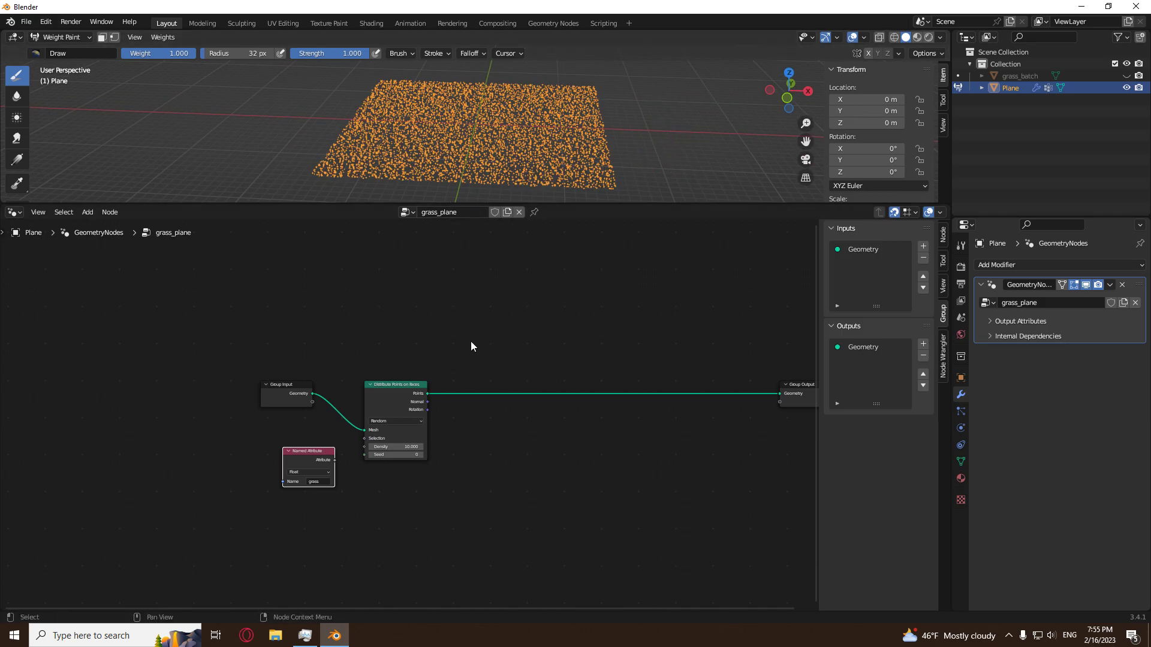
drag(381, 406, 429, 396)
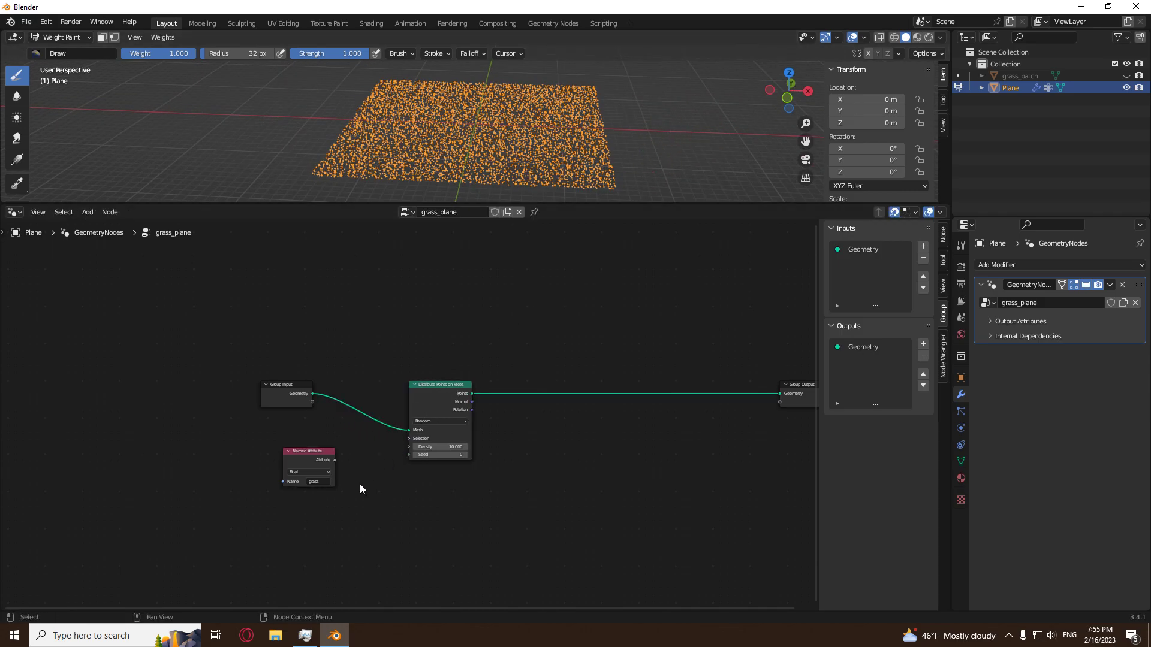
scroll(336, 486, up, 2)
drag(299, 481, 413, 460)
scroll(525, 124, up, 3)
middle_drag(525, 124, 520, 173)
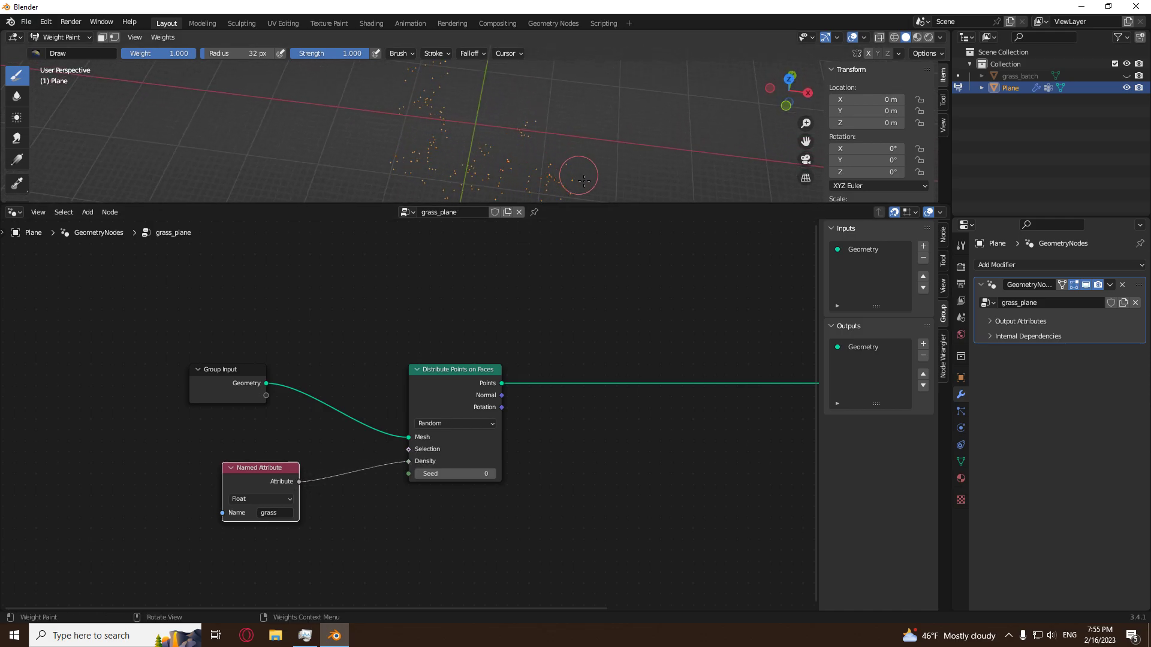
Enlarge the 3D viewport over the node editor and lower the Distribute Points on Faces node below Group Input's level.
drag(592, 203, 600, 445)
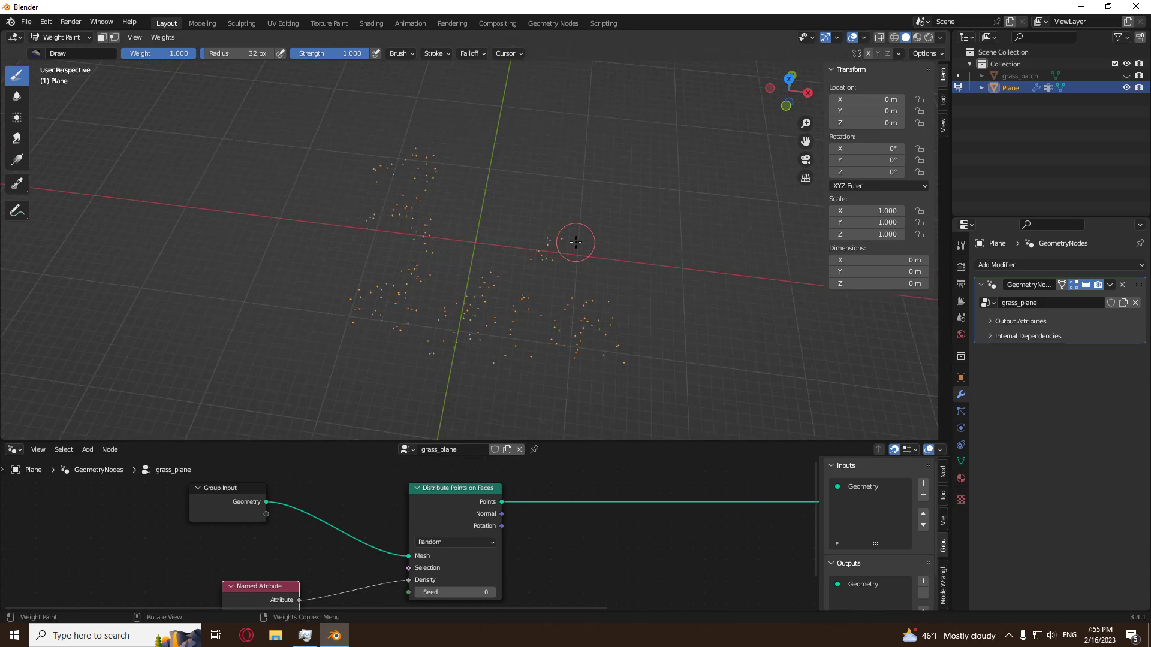
scroll(569, 250, down, 5)
scroll(595, 529, down, 3)
middle_drag(595, 528, 461, 510)
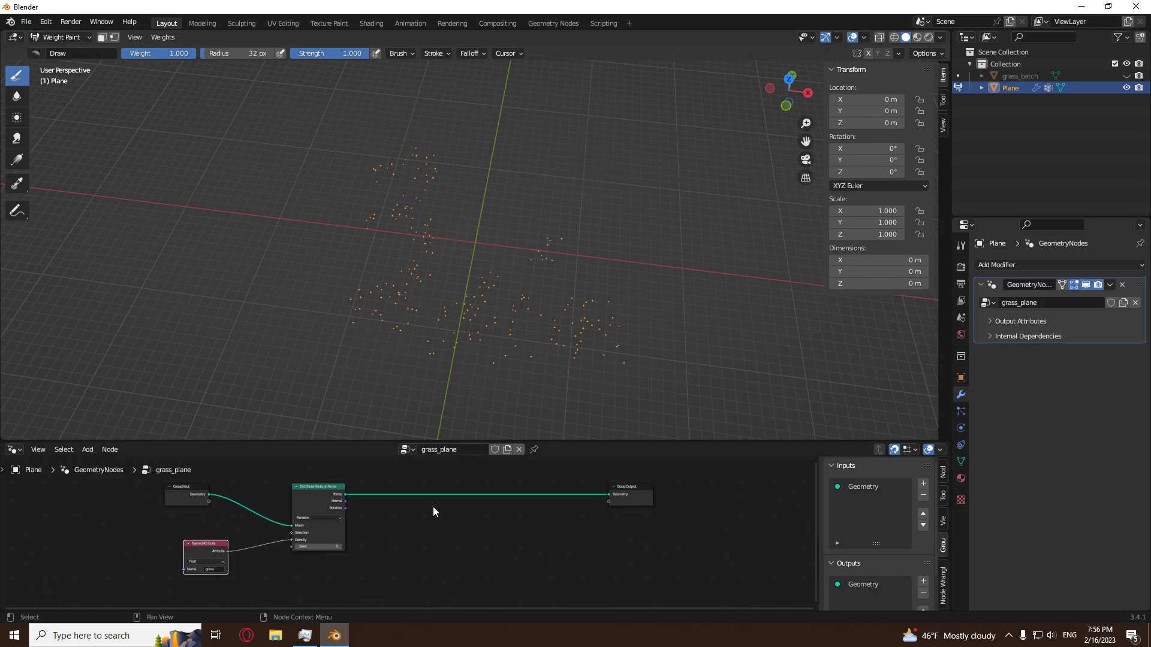
drag(329, 491, 328, 534)
click(410, 542)
scroll(509, 549, up, 3)
middle_drag(420, 492, 416, 520)
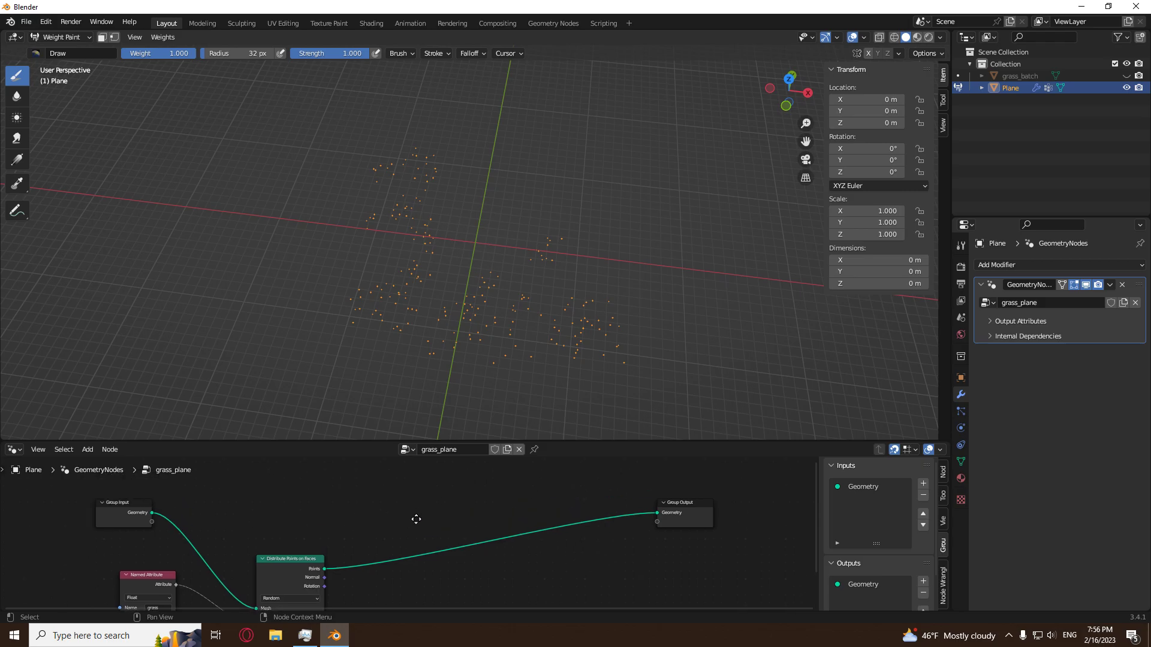
Insert a Join Geometry node before Group Output and connect the Group Input geometry to it alongside the distributed points.
key(shift)
key(shift+a)
mouse_move(383, 409)
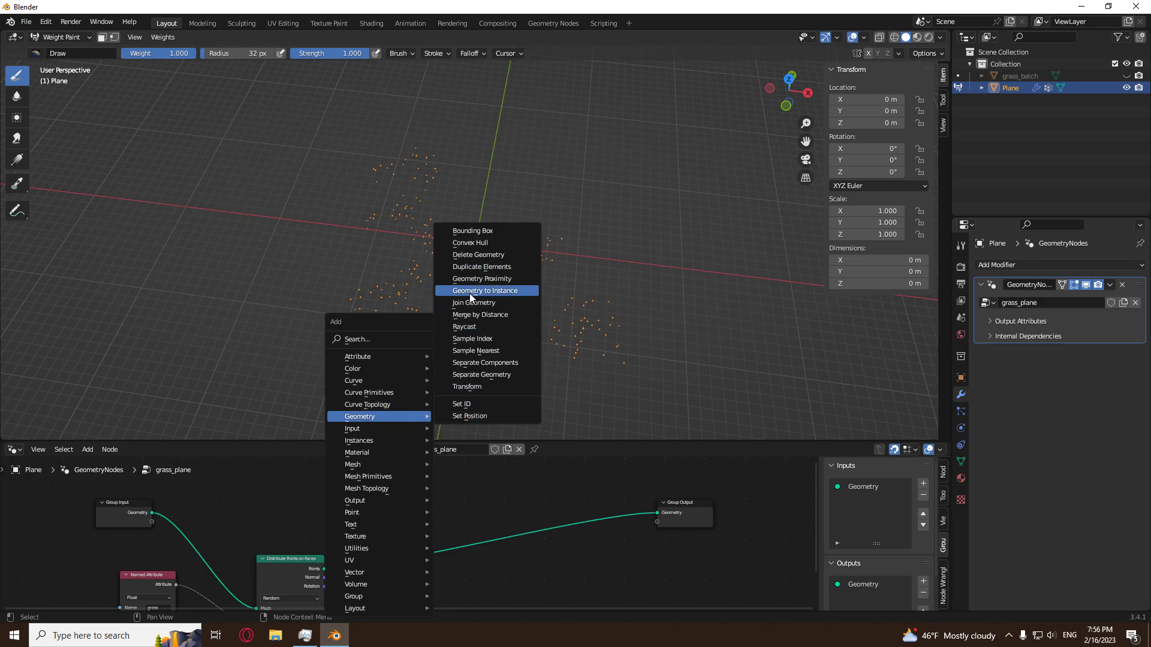
drag(501, 168, 470, 213)
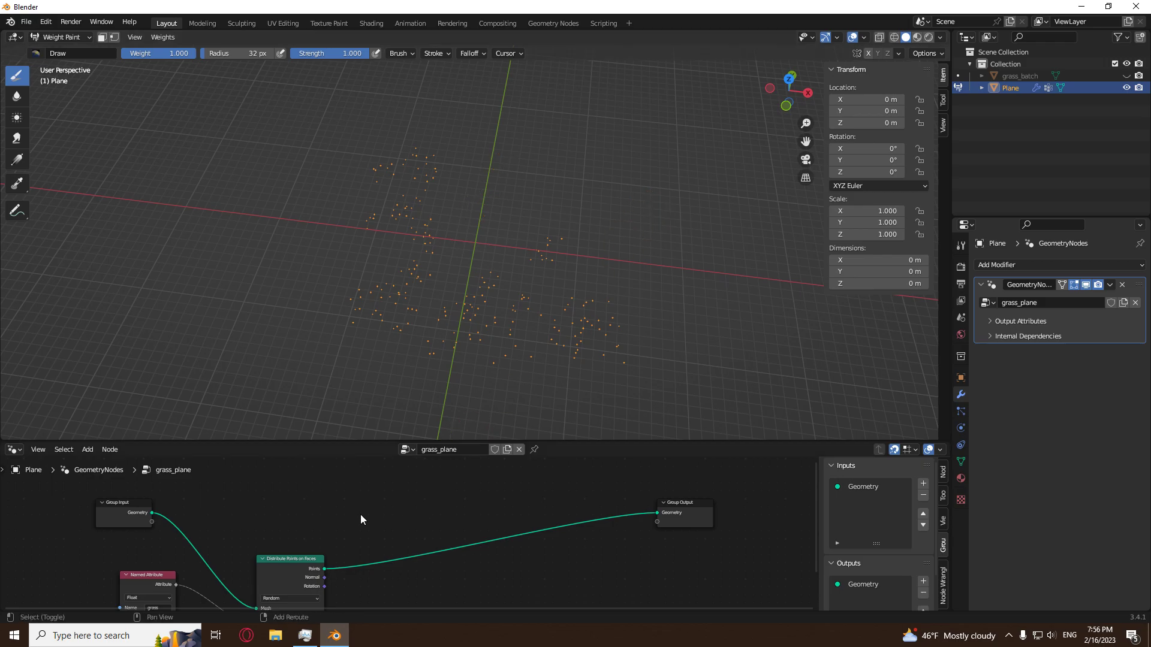
key(shift+a)
mouse_move(368, 416)
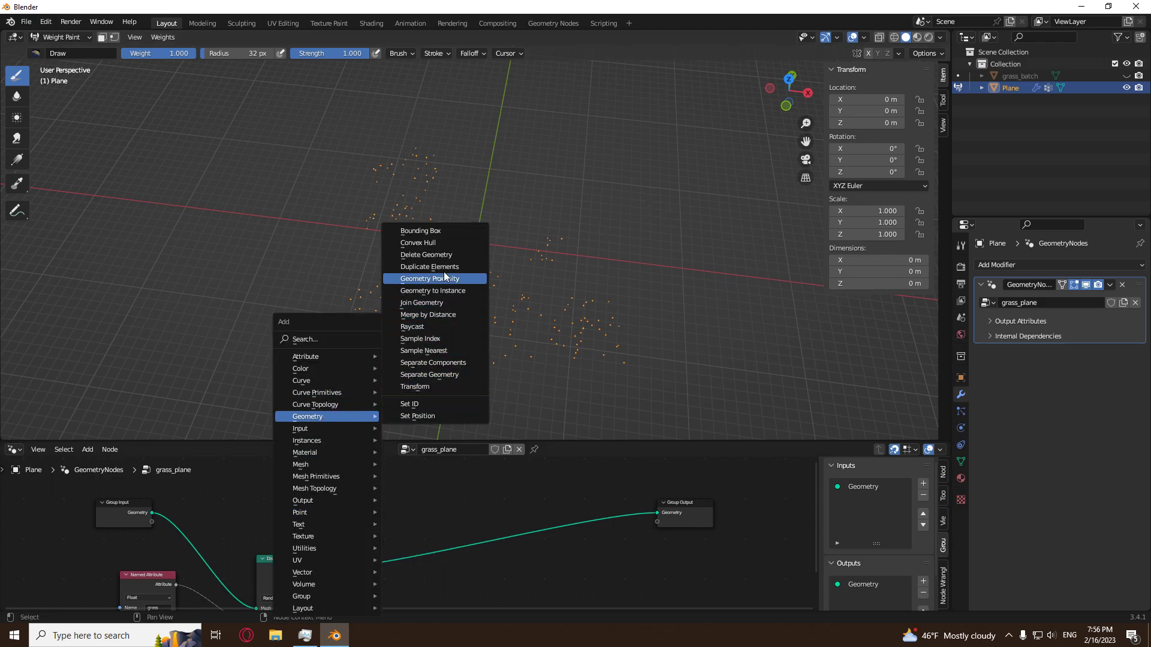
click(423, 302)
click(542, 510)
mouse_move(152, 513)
mouse_down()
mouse_move(542, 511)
mouse_move(545, 530)
mouse_up()
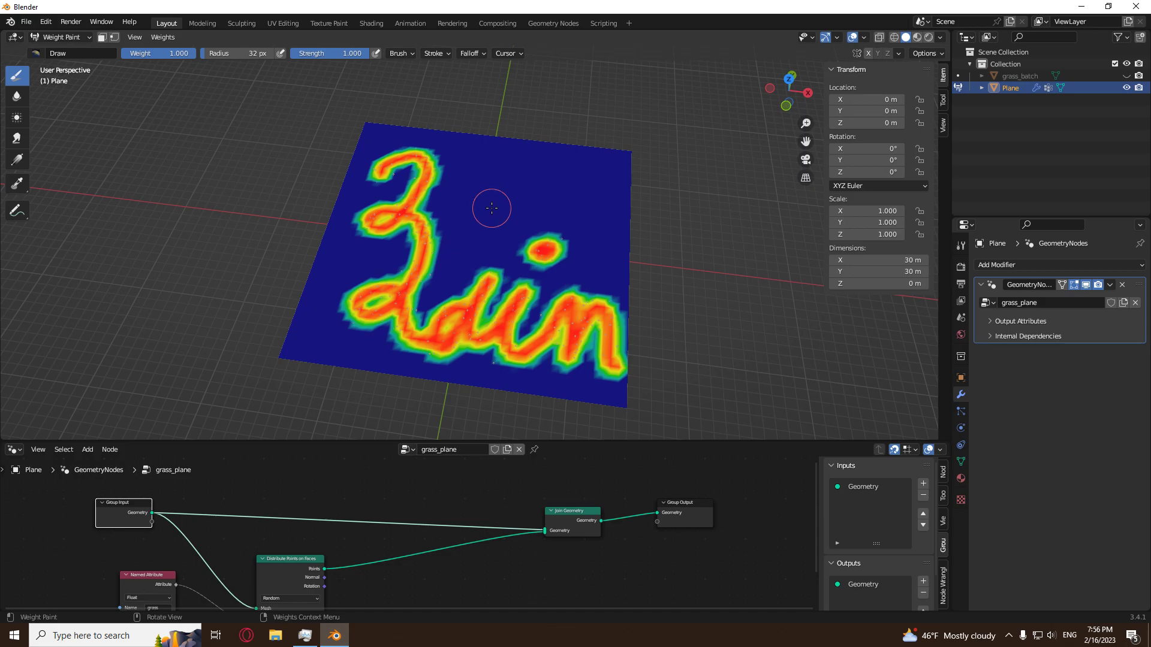
Paint a hook-shaped test stroke and a heart above the lettering's dot, undoing each one.
scroll(493, 200, up, 6)
mouse_move(542, 169)
mouse_down()
mouse_move(465, 203)
mouse_move(527, 280)
mouse_move(708, 122)
mouse_up()
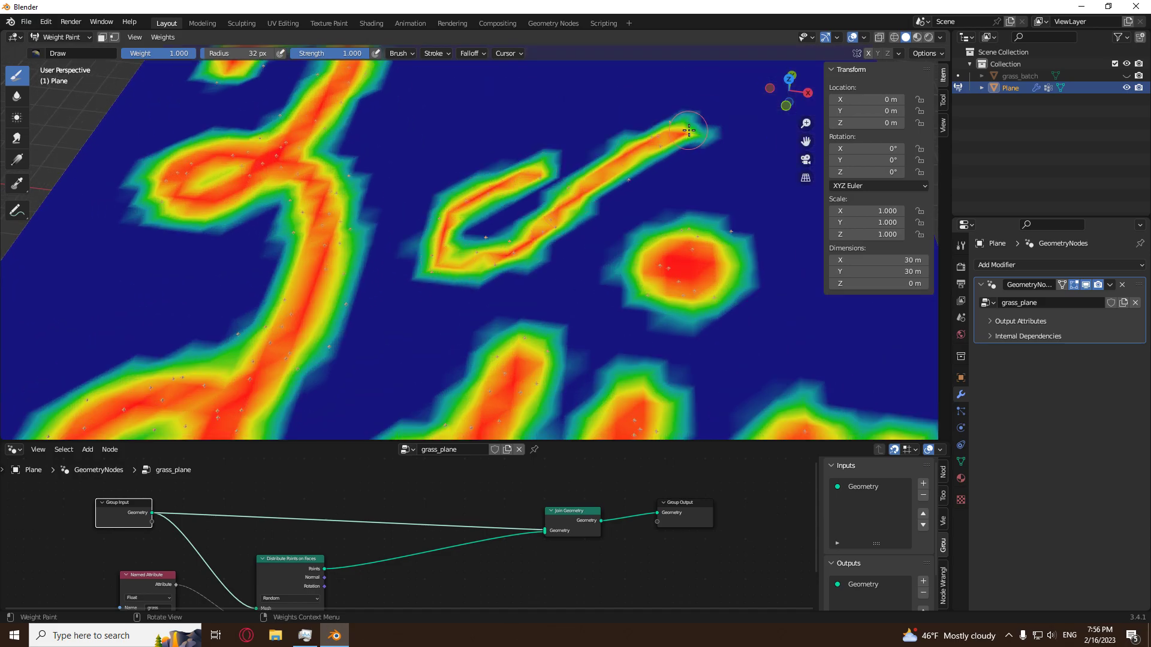
scroll(603, 223, down, 5)
key(ctrl+z)
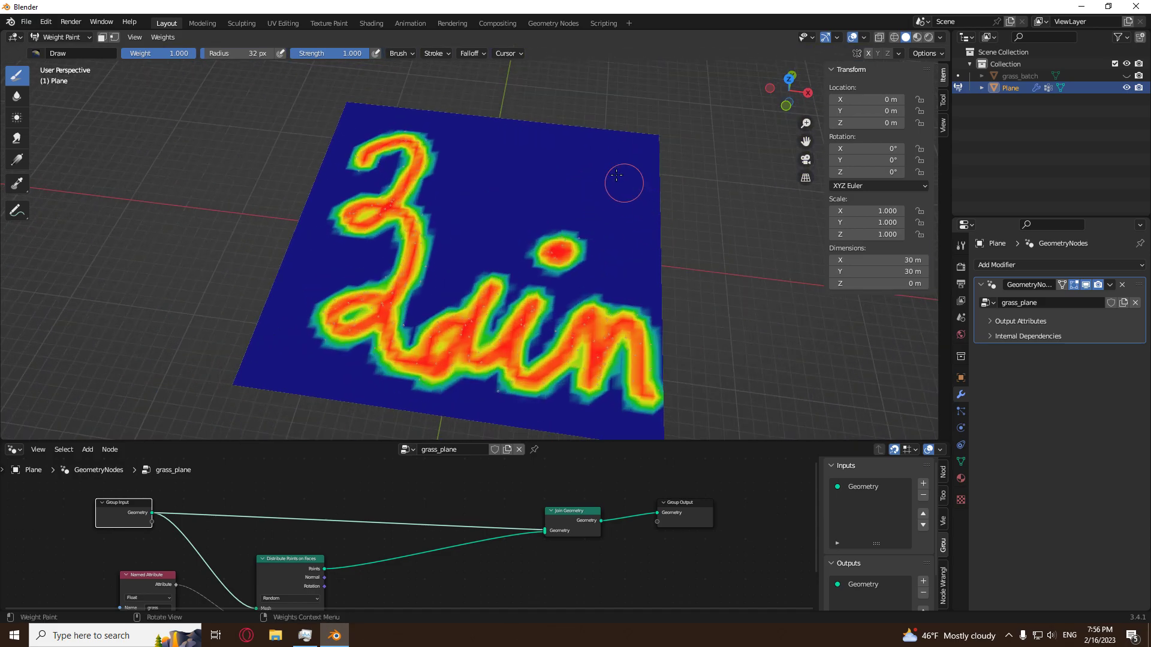
mouse_move(513, 174)
mouse_down()
mouse_move(498, 159)
mouse_move(513, 237)
mouse_move(590, 159)
mouse_move(537, 147)
mouse_move(527, 180)
mouse_up()
middle_drag(683, 197, 663, 259)
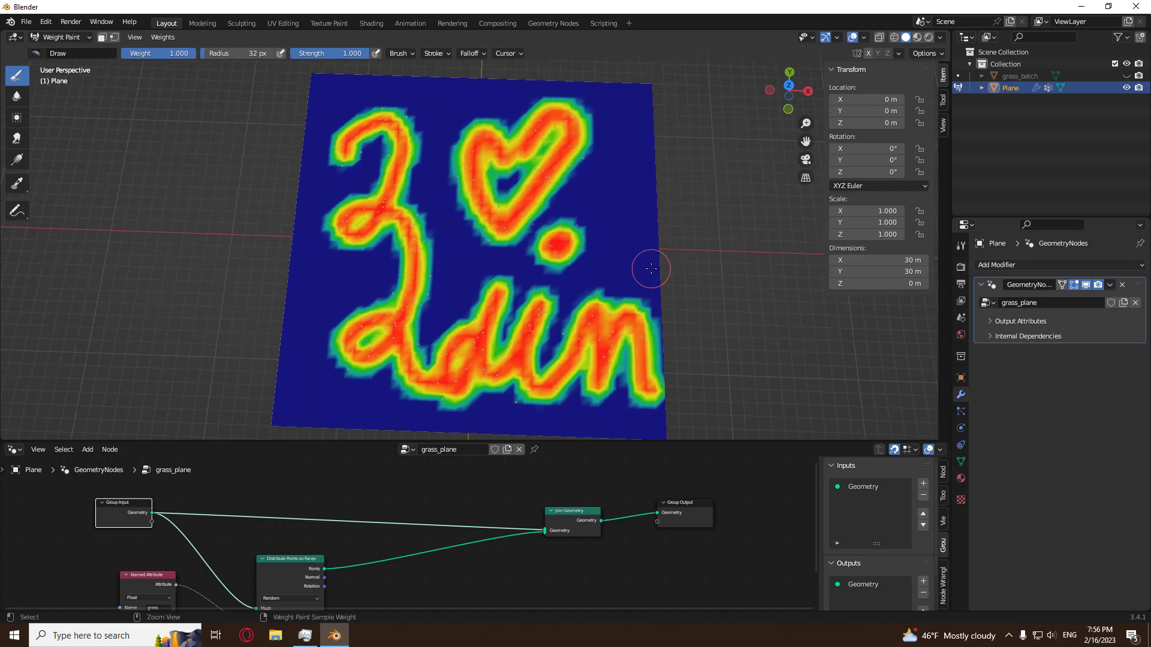
key(ctrl+z)
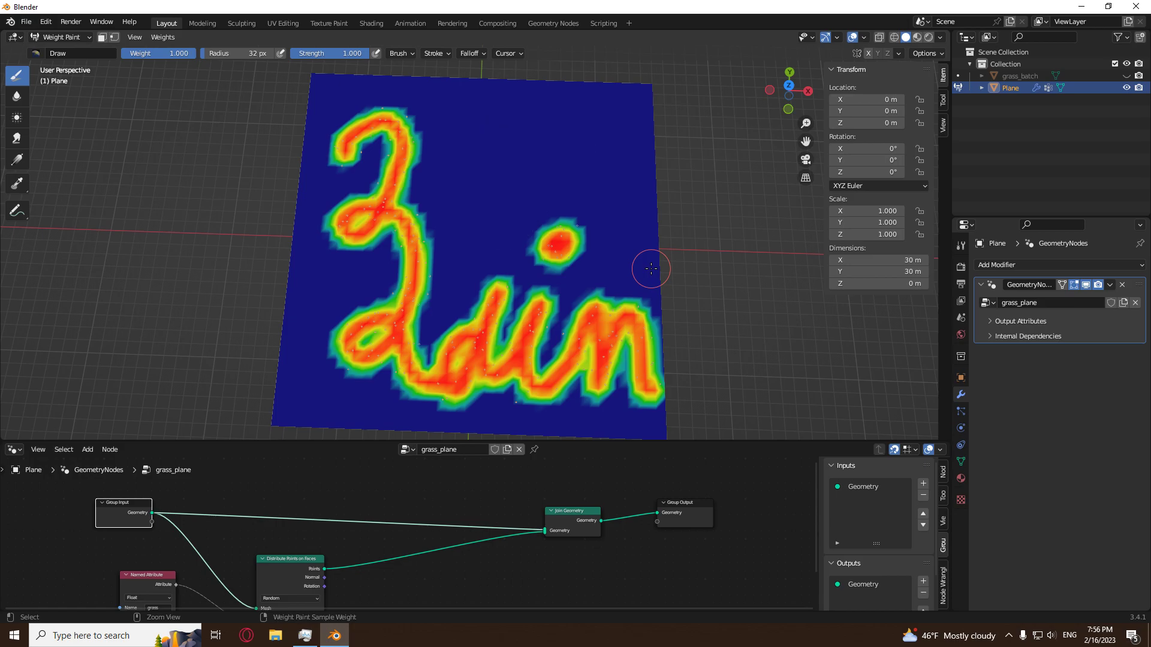
Insert a Math node between the grass Named Attribute and the Density input of Distribute Points on Faces.
scroll(640, 275, down, 3)
scroll(469, 508, down, 2)
scroll(469, 504, down, 2)
middle_drag(468, 504, 466, 609)
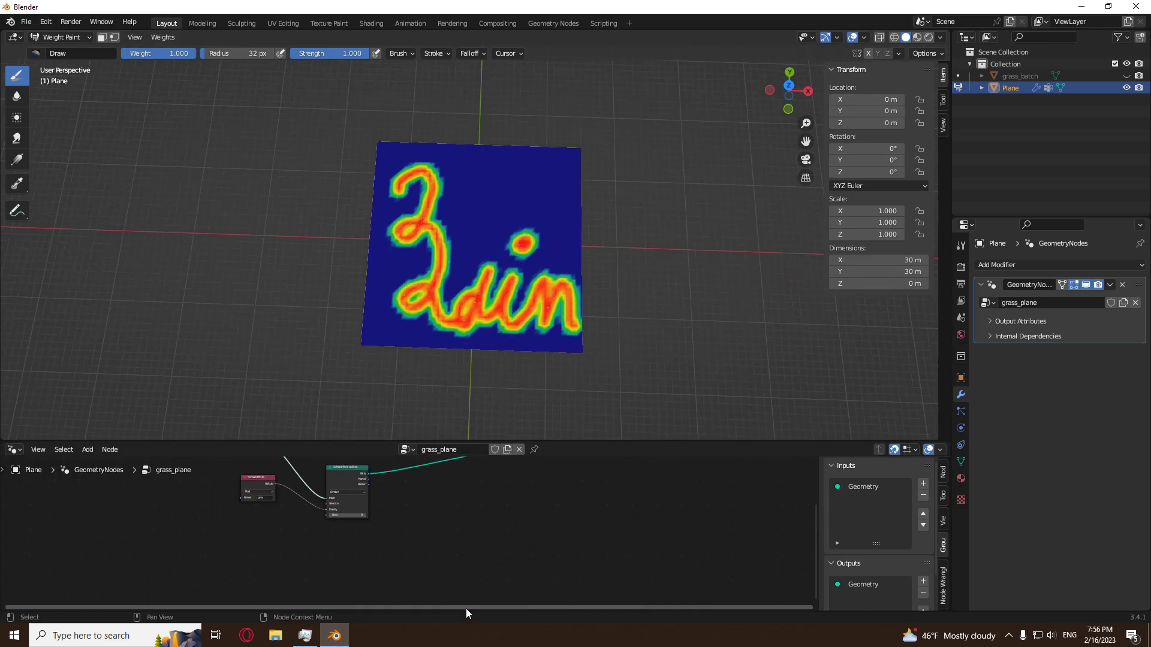
scroll(232, 520, up, 5)
drag(256, 465, 164, 526)
key(shift+a)
mouse_move(287, 545)
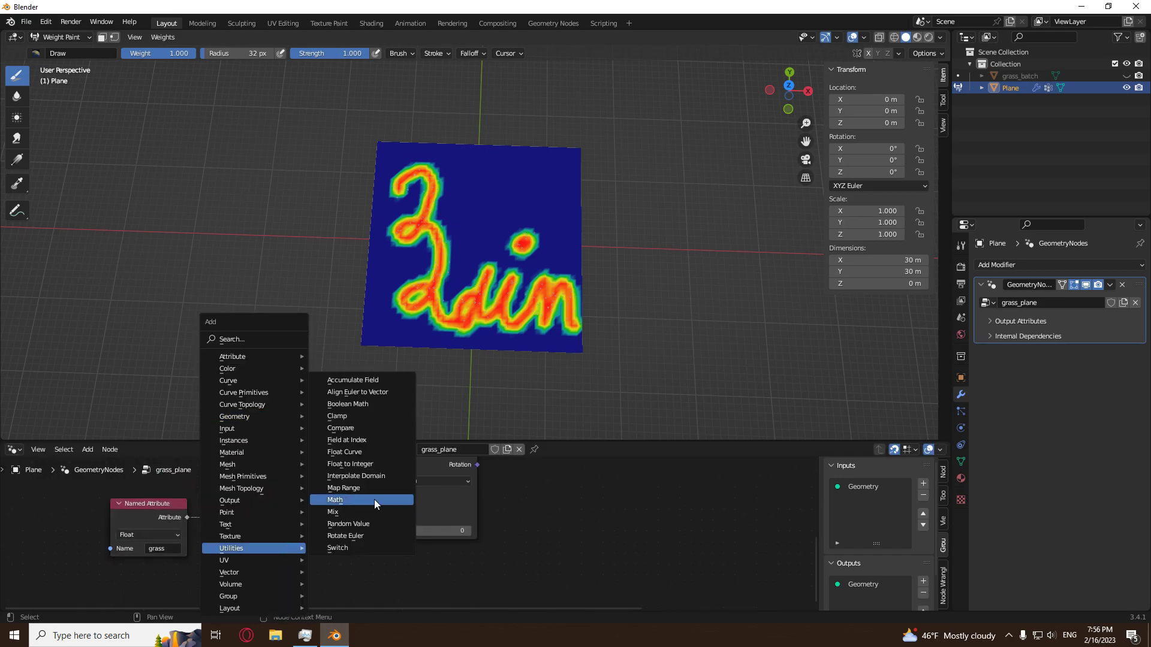
click(369, 499)
click(263, 501)
Set the Math node to Multiply with a second value of 2.
click(270, 523)
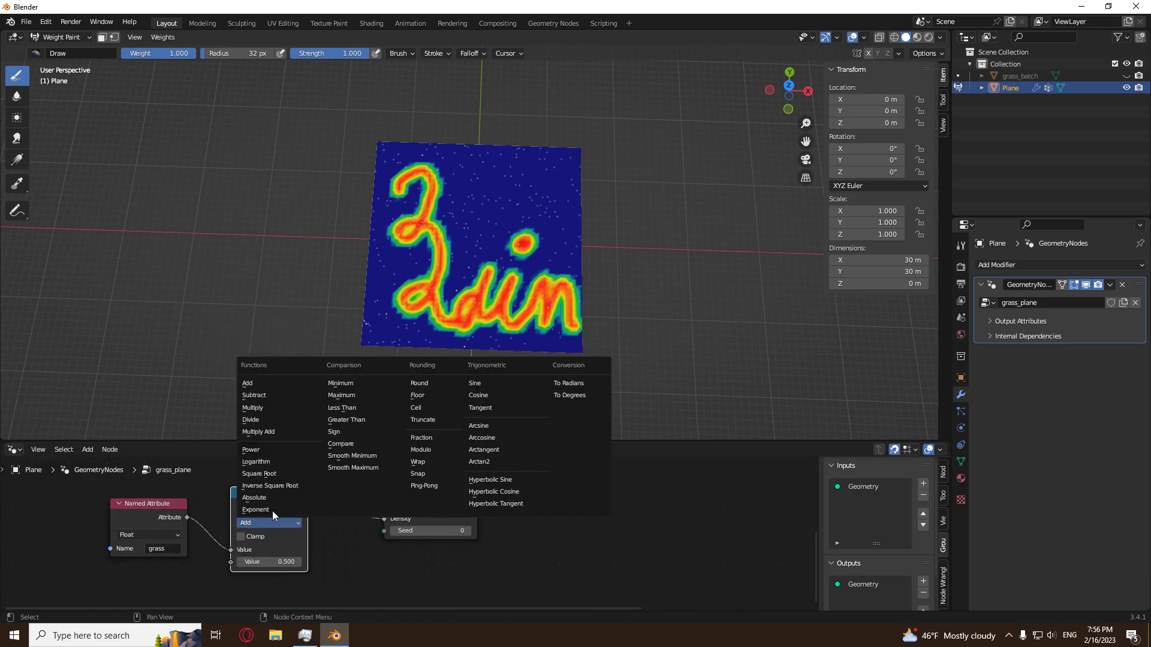
click(271, 409)
click(280, 562)
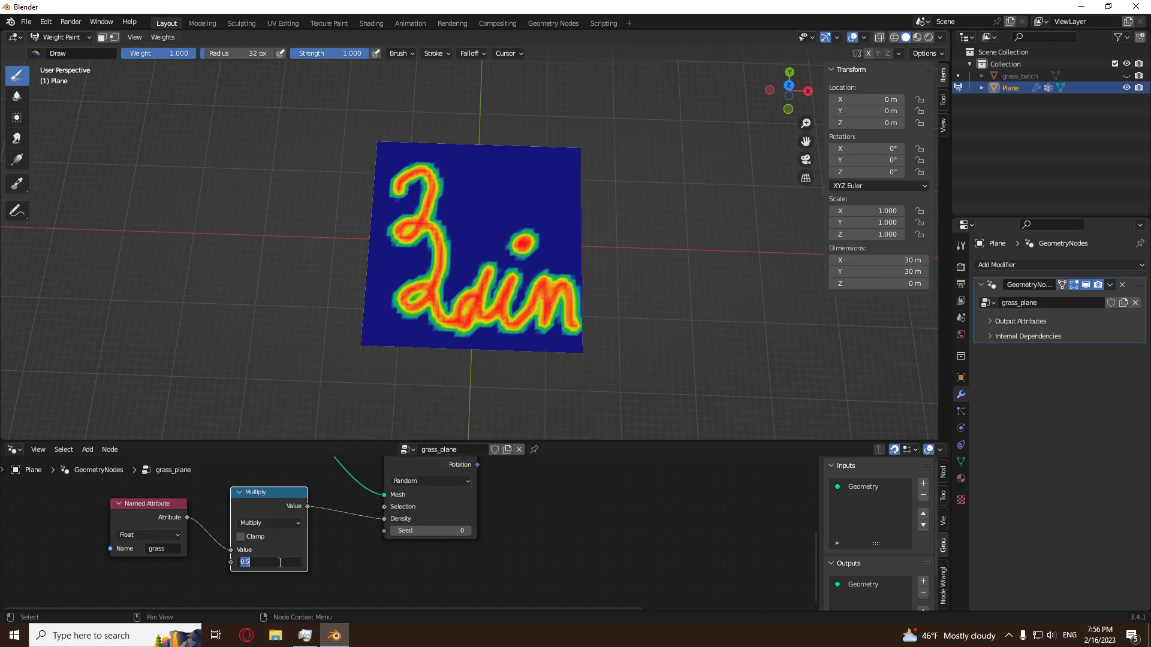
text(2)
key(Return)
scroll(428, 262, up, 5)
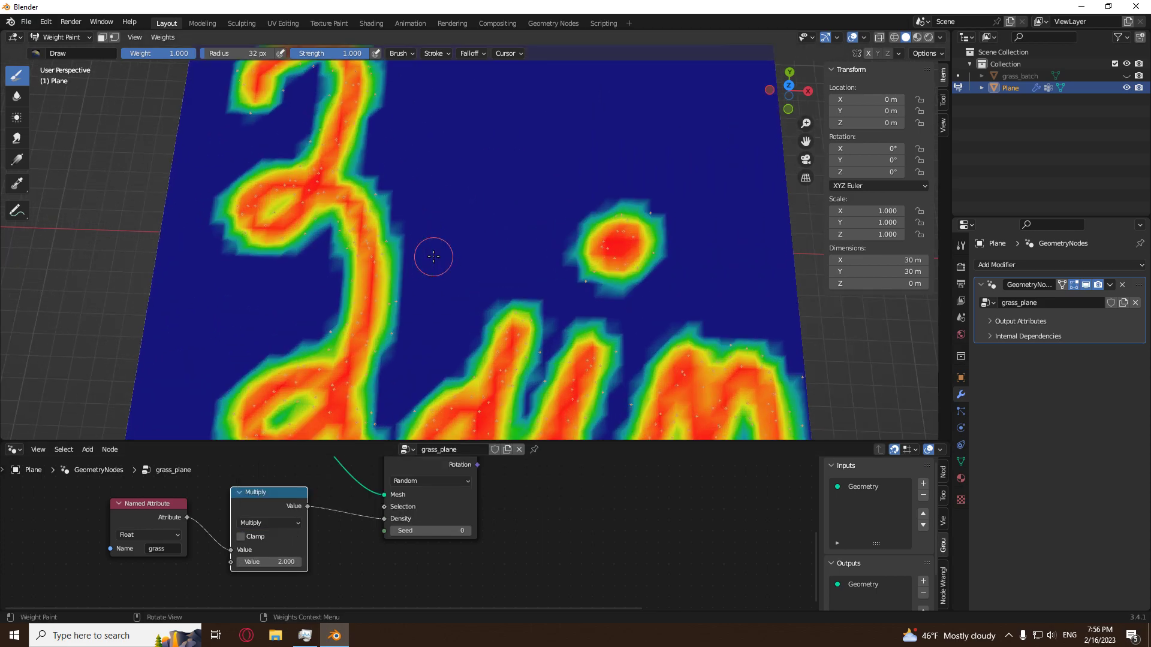
Bring the grass_batch object into the node tree as an Object Info node below Distribute Points on Faces.
scroll(428, 262, down, 4)
scroll(545, 499, down, 3)
drag(561, 508, 628, 502)
drag(1031, 73, 533, 552)
scroll(501, 519, up, 3)
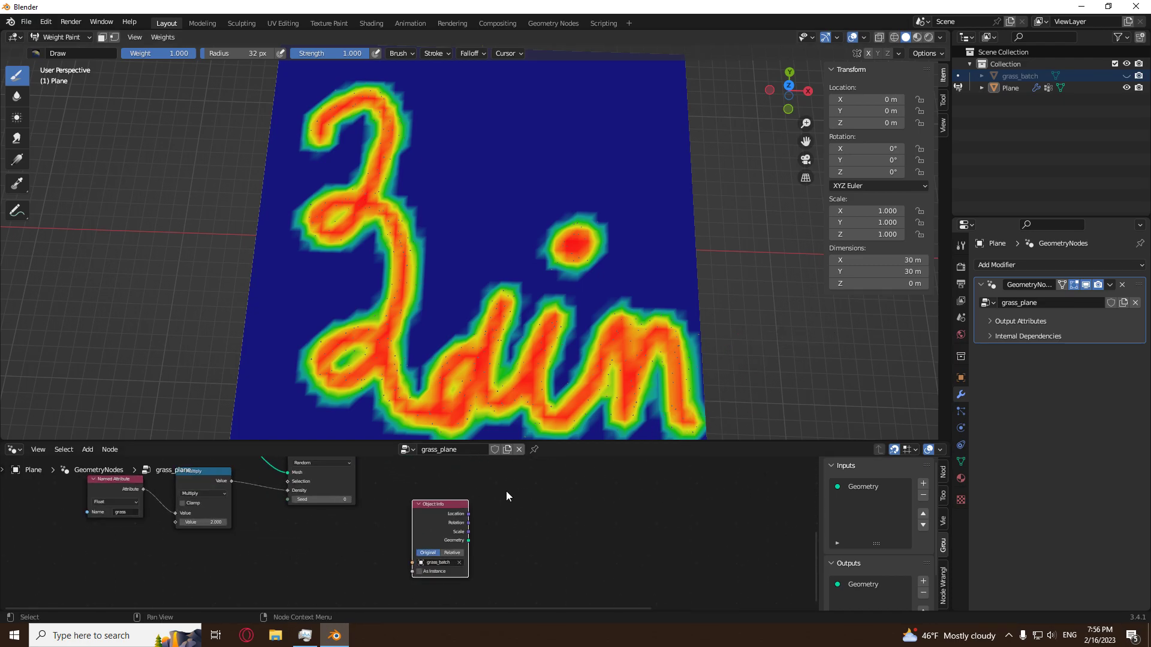
scroll(488, 548, up, 2)
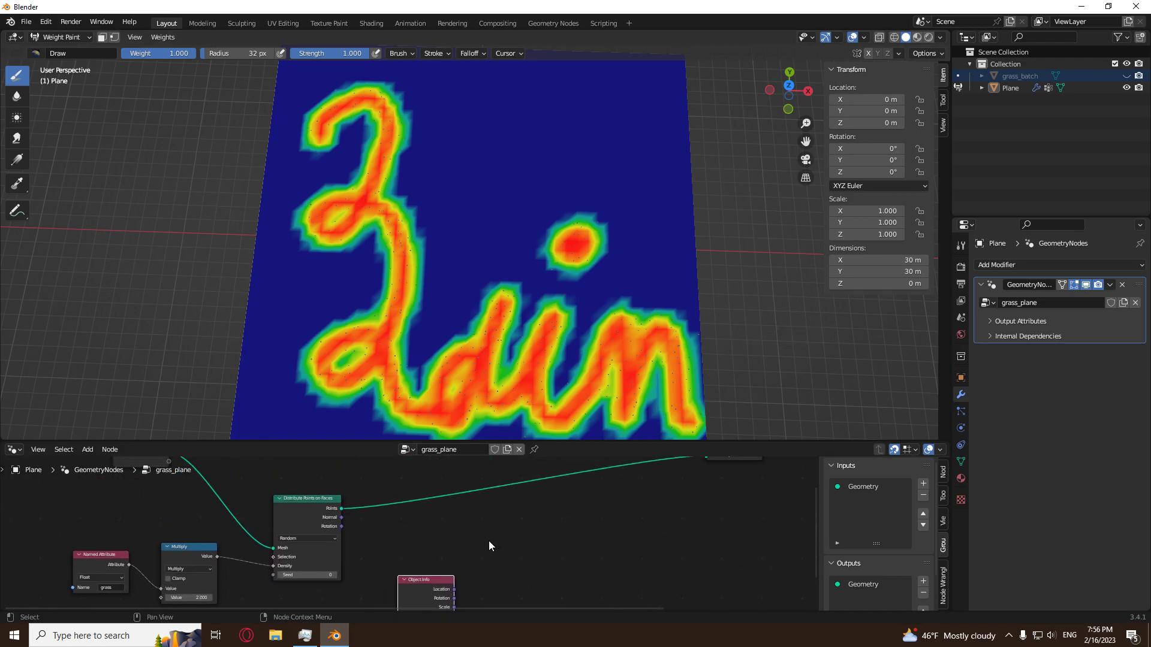
Enlarge the node editor and return the plane to Object Mode.
key(shift+a)
drag(622, 444, 622, 192)
click(80, 37)
click(59, 51)
scroll(528, 507, up, 2)
Insert an Instance on Points node before Join Geometry and connect the Object Info geometry to its Instance input.
key(shift+a)
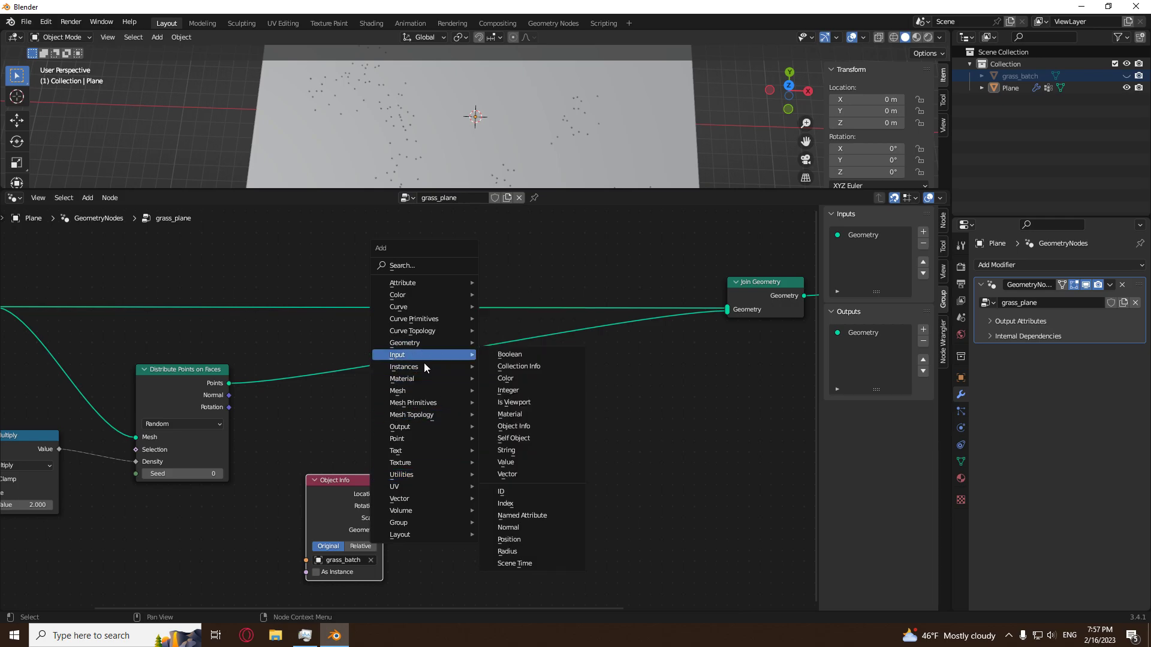
mouse_move(425, 364)
click(516, 366)
click(491, 339)
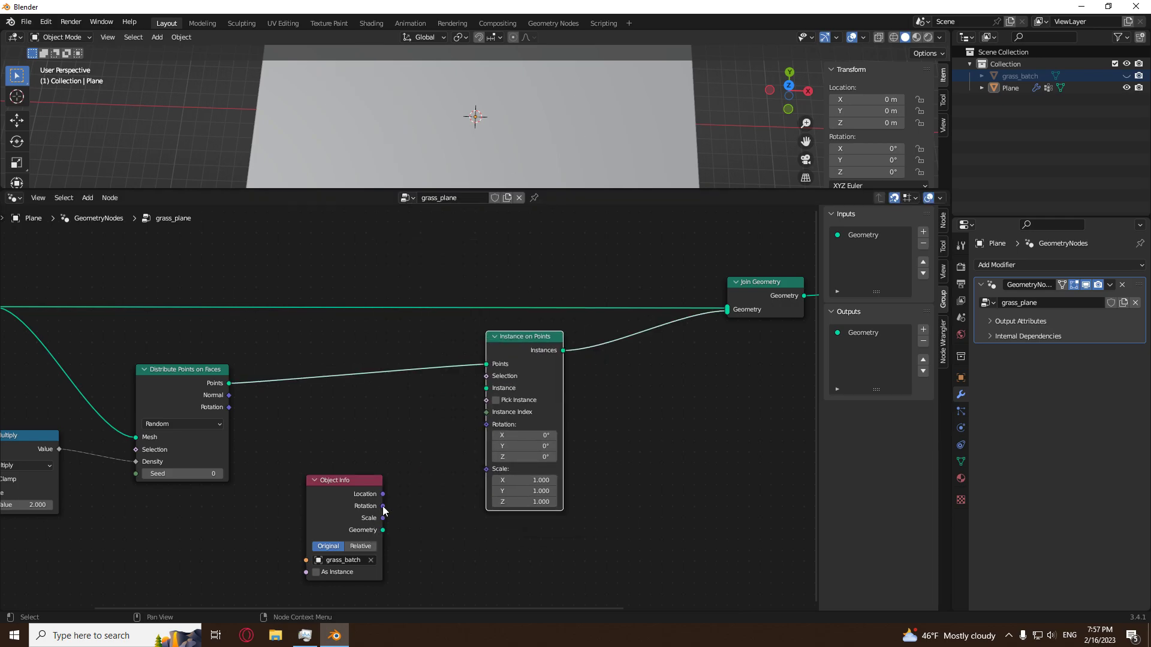
drag(383, 530, 486, 388)
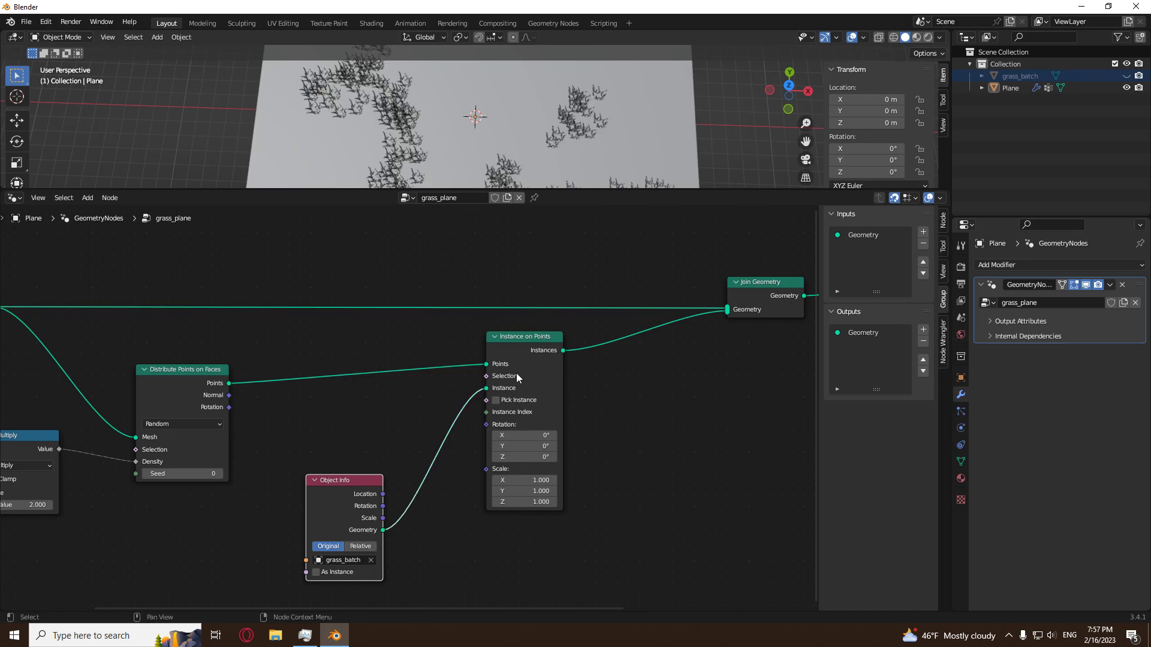
Add a Random Value node beside Instance on Points and set its data type to Vector.
scroll(502, 171, down, 4)
middle_drag(501, 171, 514, 110)
scroll(504, 121, up, 8)
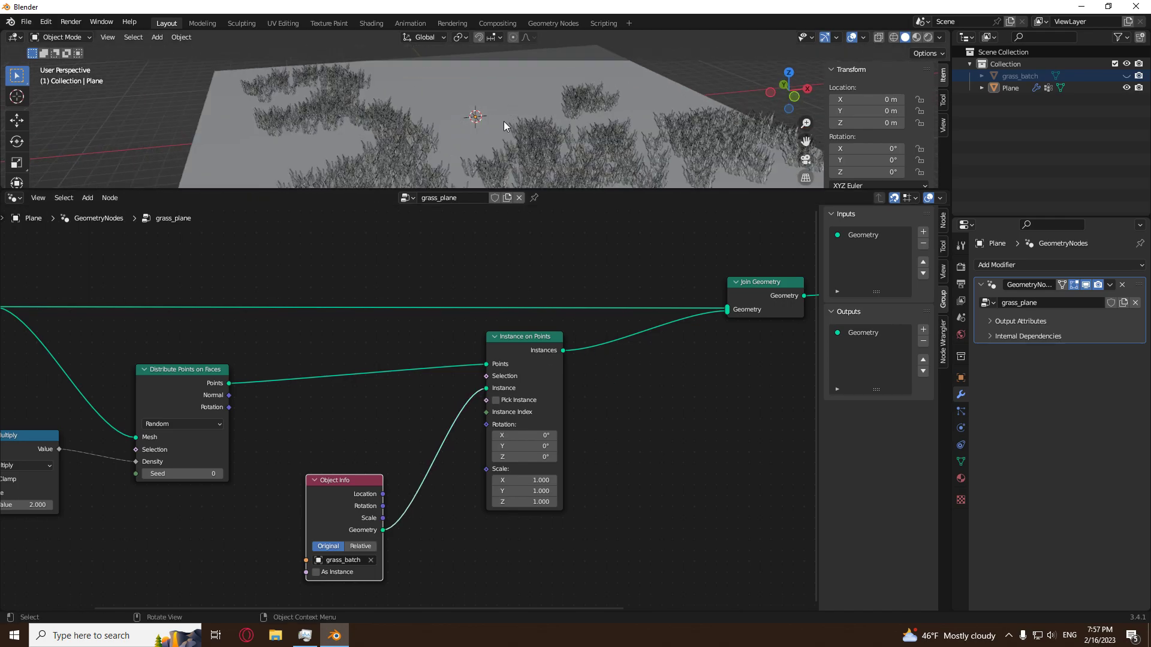
middle_drag(440, 169, 412, 146)
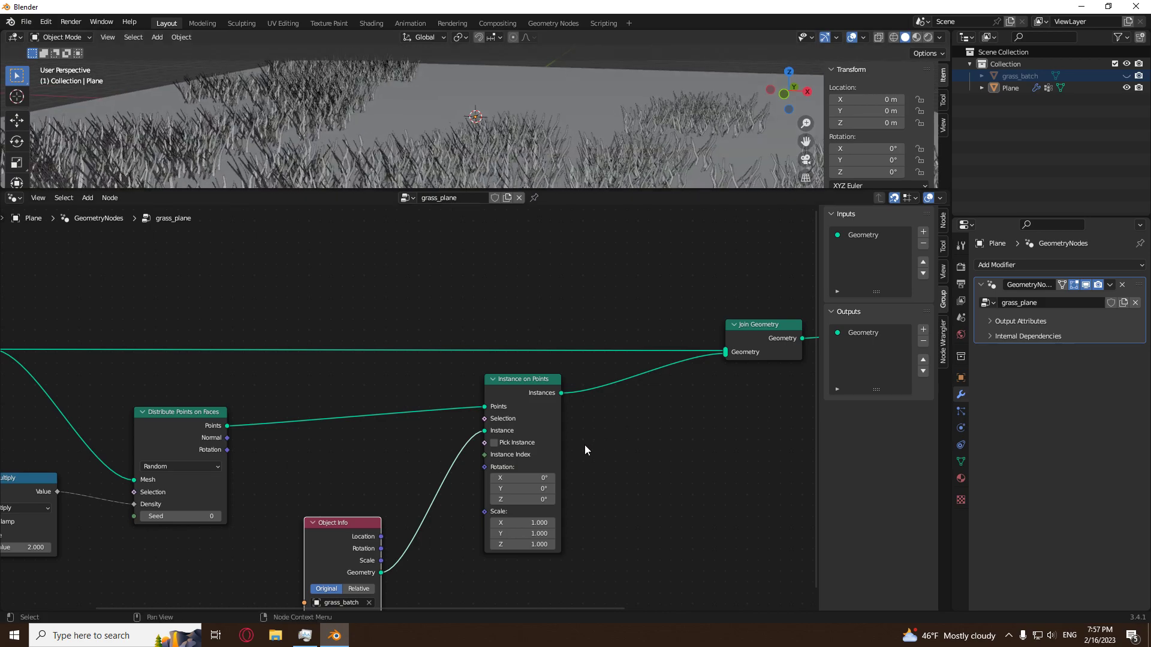
middle_drag(575, 475, 569, 427)
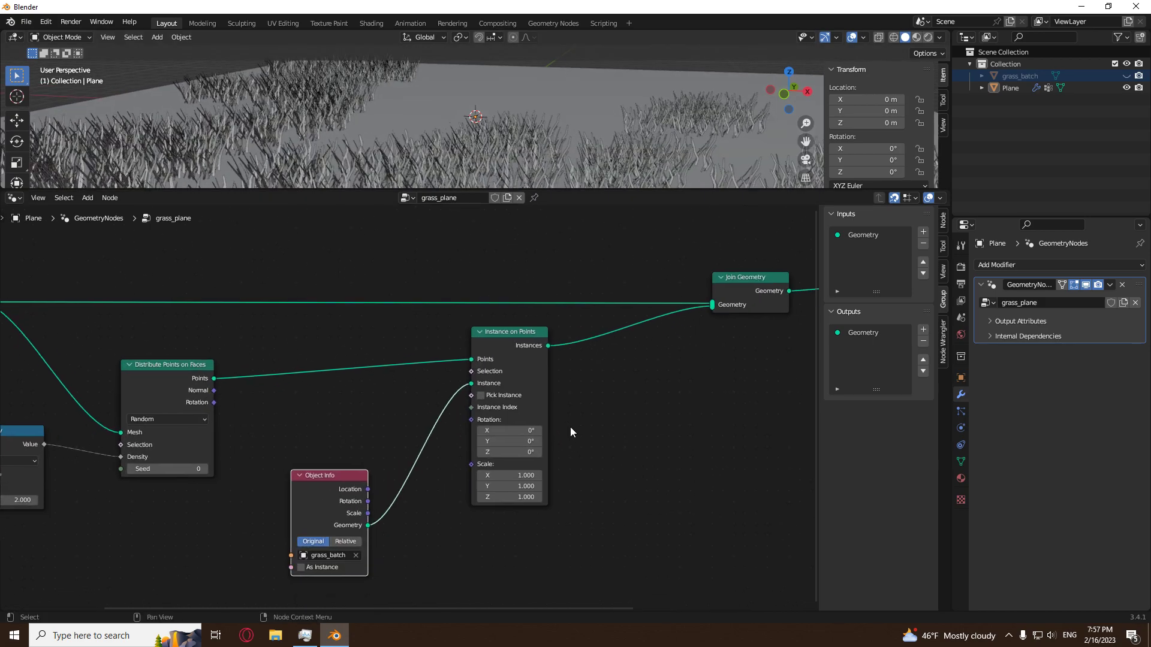
key(shift+a)
mouse_move(559, 544)
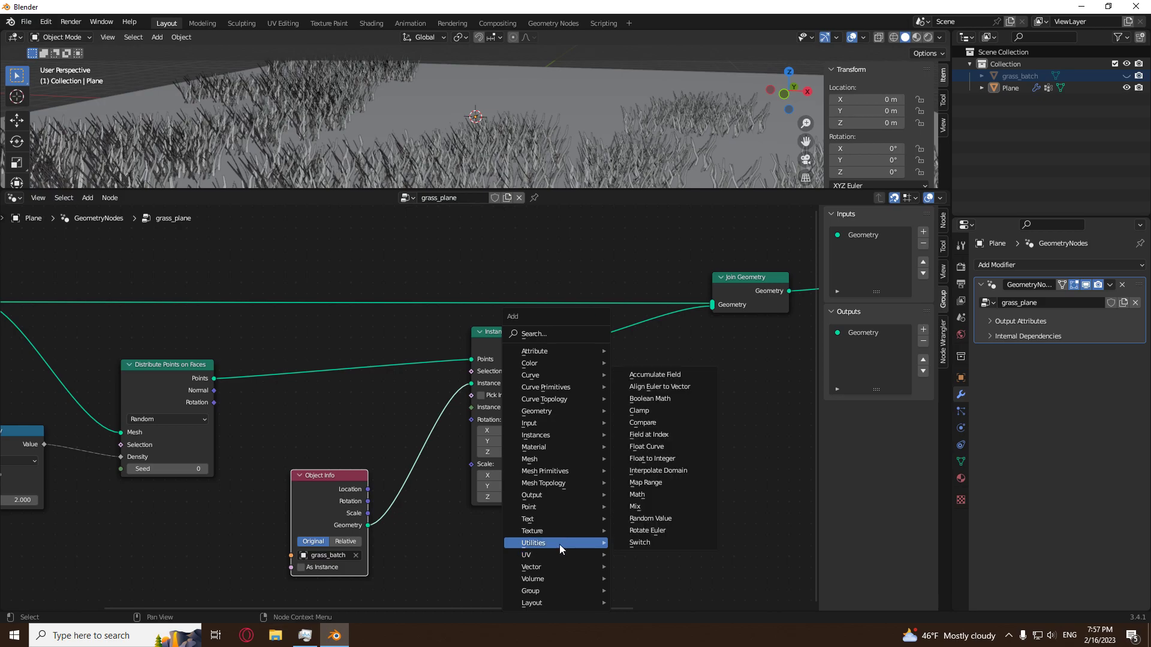
click(651, 518)
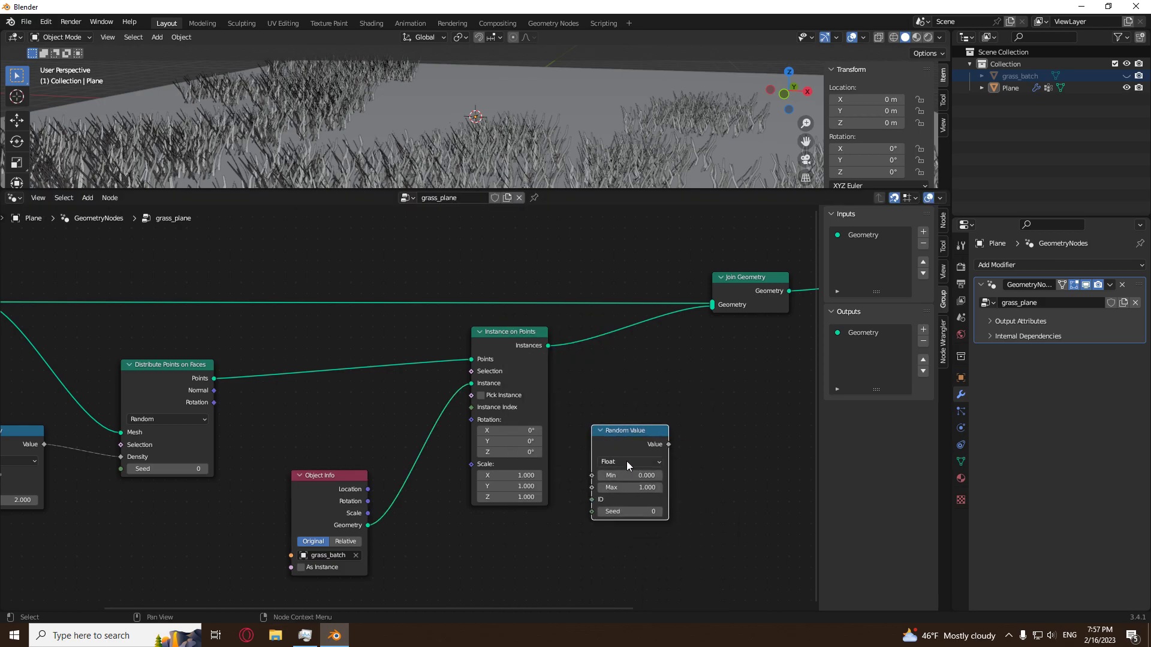
click(628, 461)
click(626, 499)
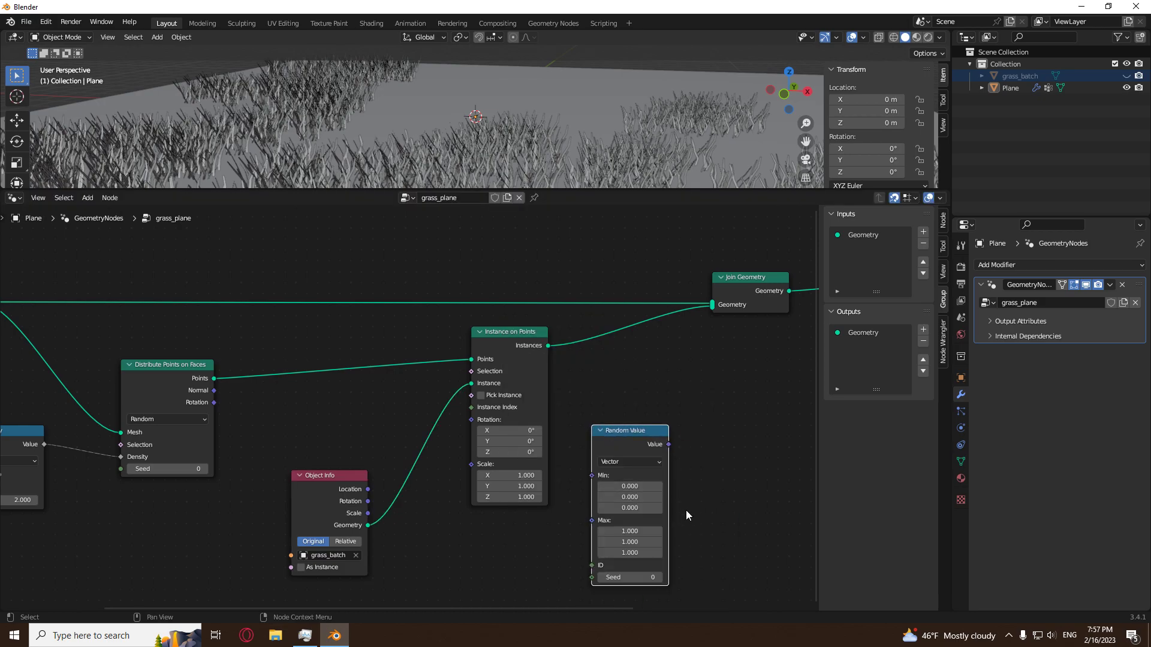
Set the Random Value maximum to 0, 0, tau and connect its output to the Rotation of Instance on Points.
middle_drag(651, 525, 638, 495)
drag(637, 501, 633, 512)
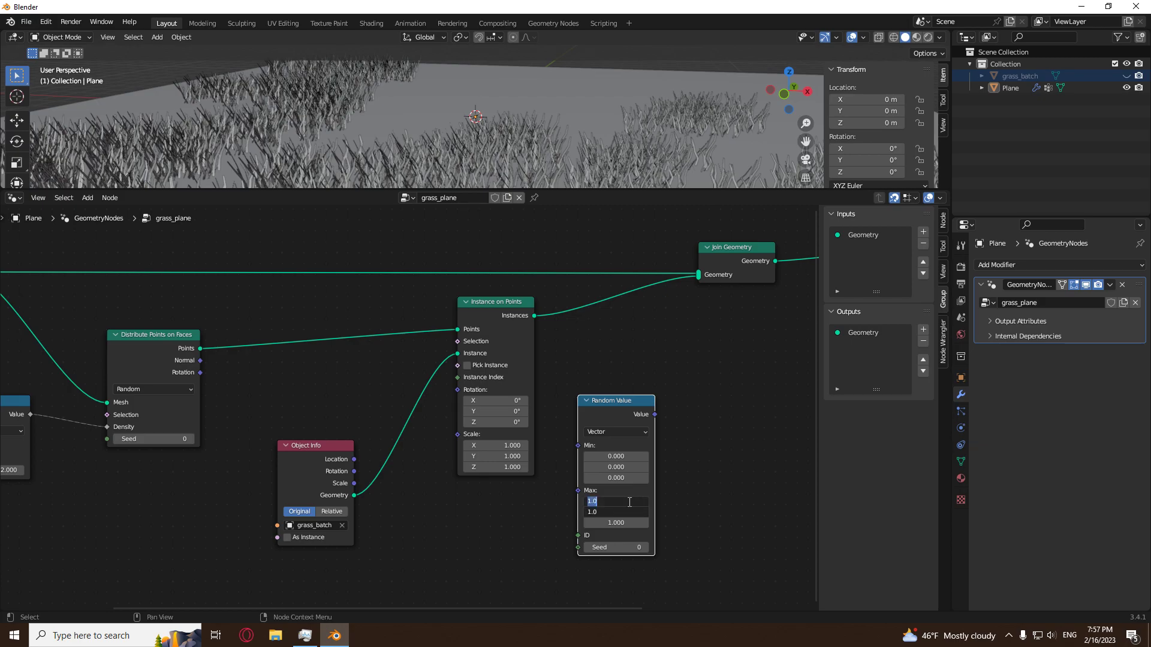
text(0)
key(Return)
click(618, 521)
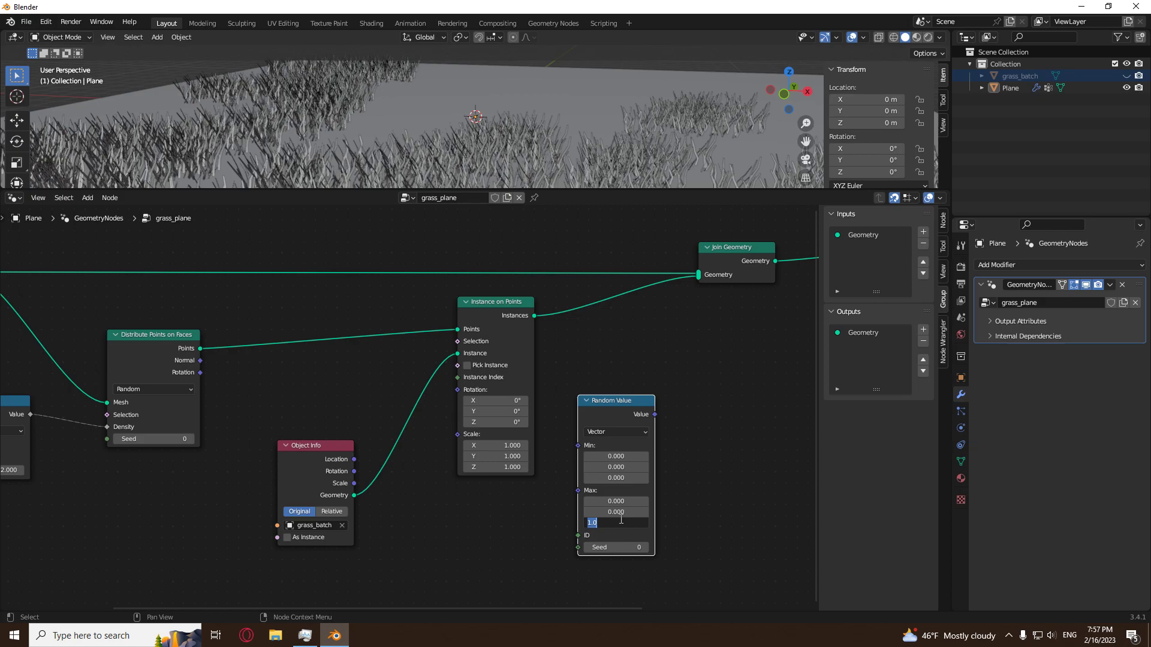
text(tau)
key(Return)
drag(654, 414, 458, 390)
Connect the grass Named Attribute output to the Scale input of Instance on Points.
scroll(489, 148, down, 4)
scroll(489, 150, up, 5)
scroll(552, 103, up, 2)
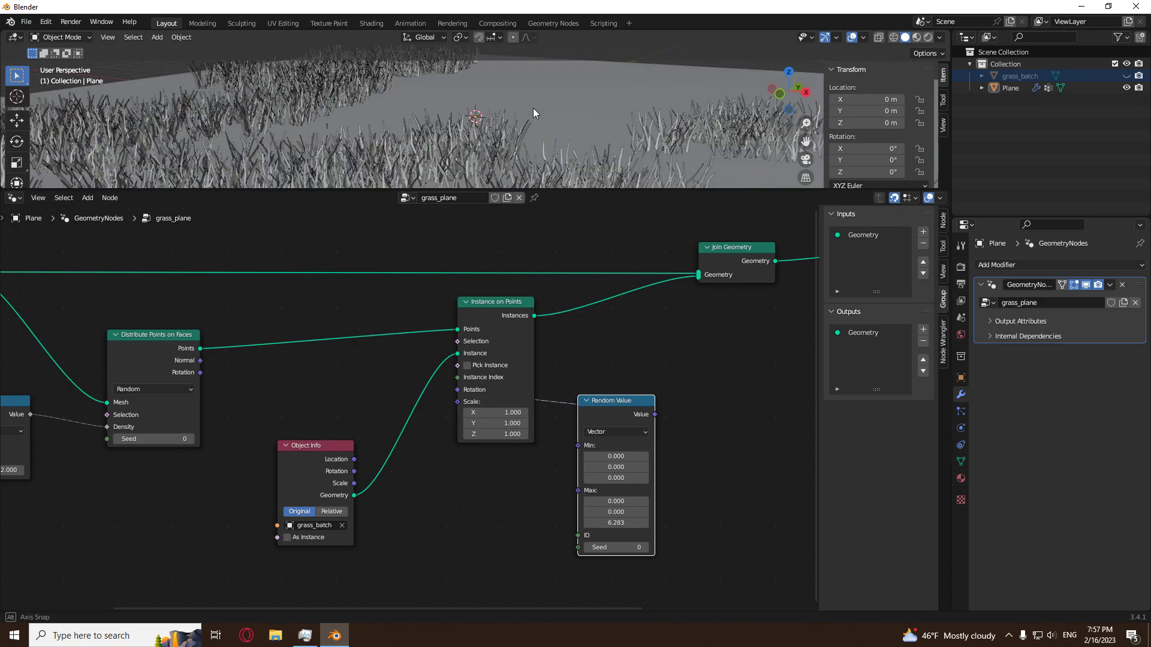
middle_drag(534, 107, 434, 120)
middle_drag(315, 446, 552, 424)
middle_drag(208, 489, 304, 496)
middle_drag(469, 464, 414, 488)
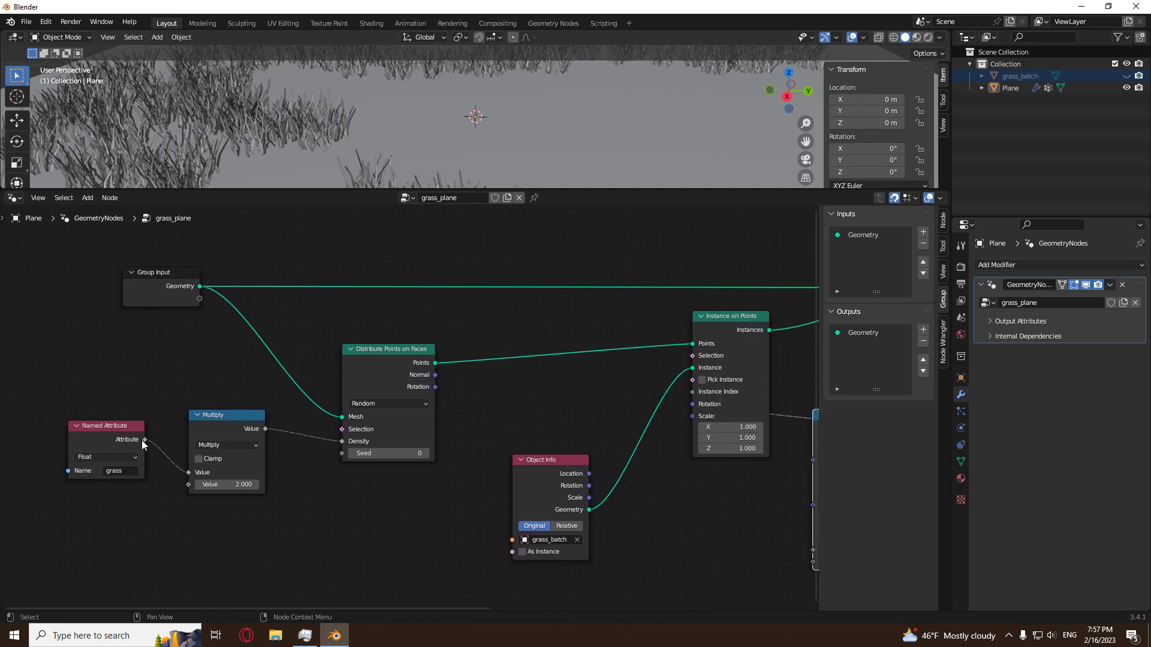
scroll(446, 114, down, 5)
middle_drag(446, 114, 558, 109)
drag(145, 440, 697, 421)
middle_drag(493, 110, 440, 117)
scroll(358, 156, up, 4)
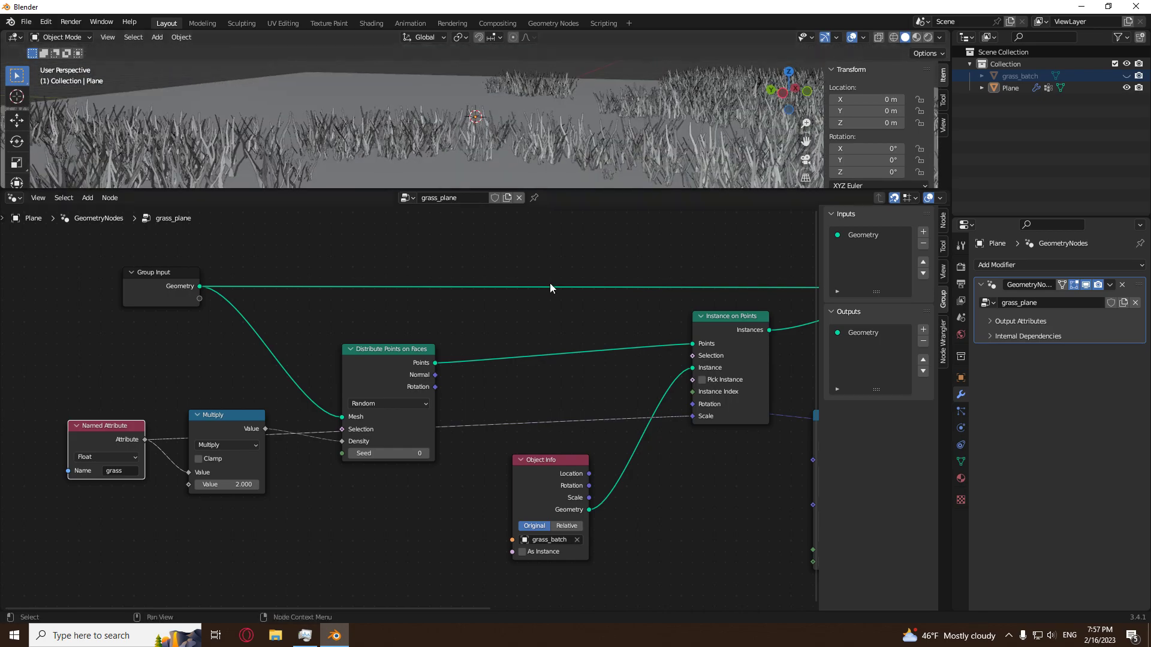
Move the Random Value node to beneath Distribute Points on Faces, on the input side of Instance on Points.
middle_drag(695, 468, 347, 518)
drag(509, 468, 70, 566)
click(391, 530)
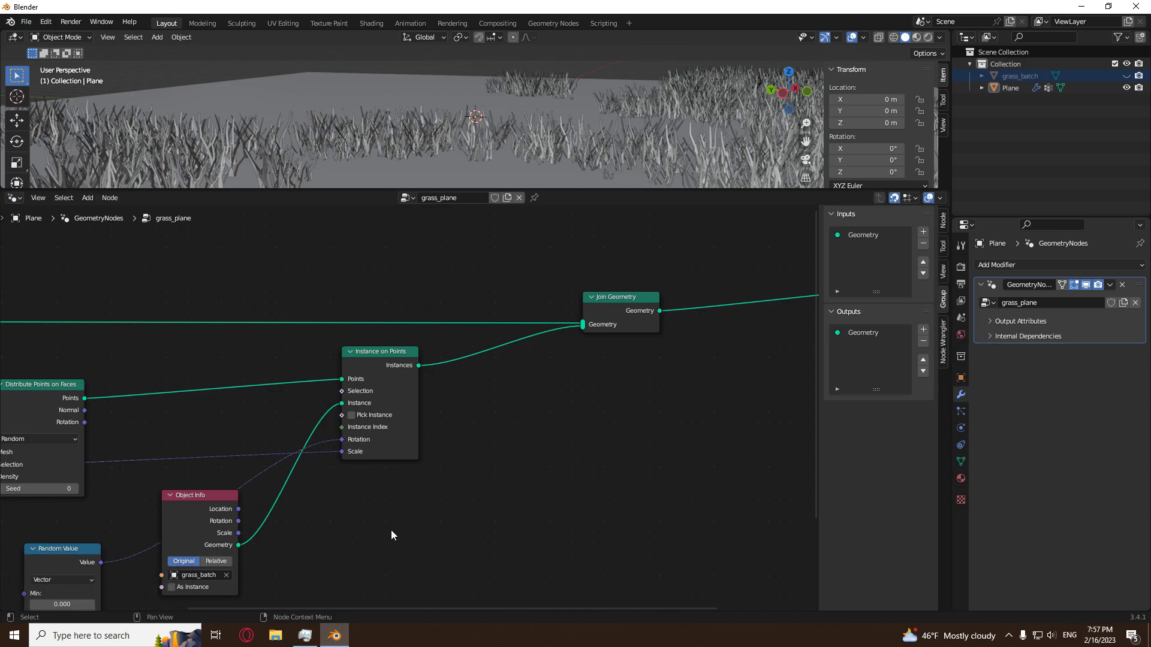
Enlarge the 3D viewport and examine how the grass clumps vary in size across the painted lettering.
middle_drag(358, 529, 512, 505)
scroll(542, 125, down, 5)
middle_drag(469, 120, 491, 107)
scroll(491, 106, up, 5)
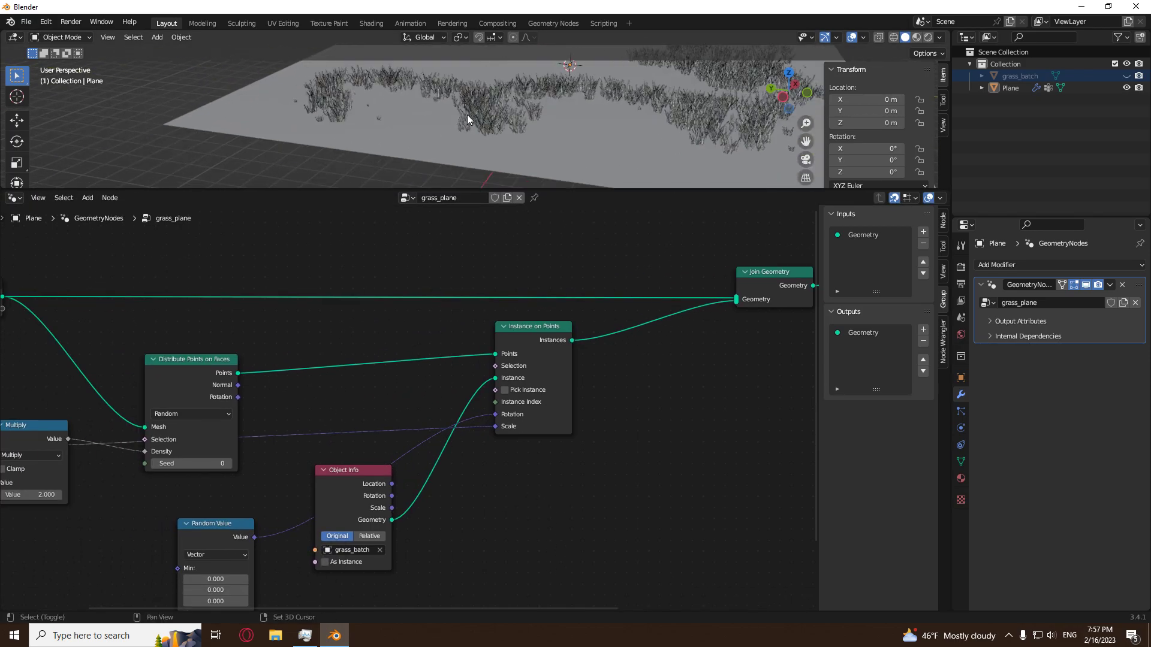
scroll(430, 87, down, 4)
shift+middle_drag(313, 127, 462, 110)
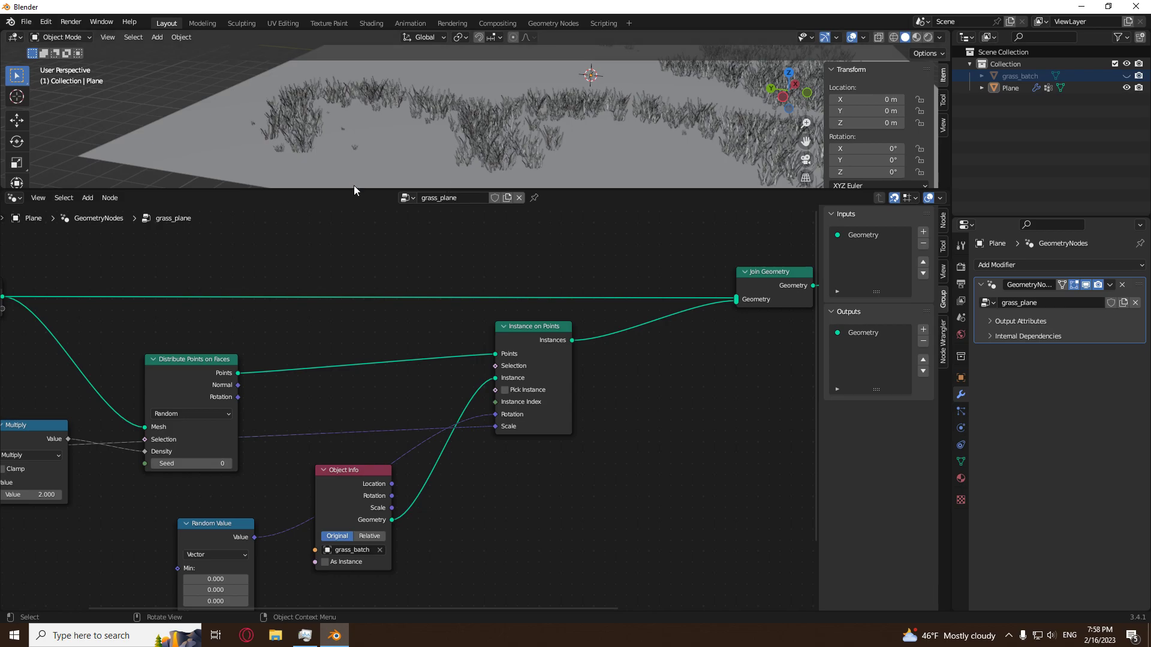
drag(354, 187, 354, 424)
middle_drag(366, 264, 429, 246)
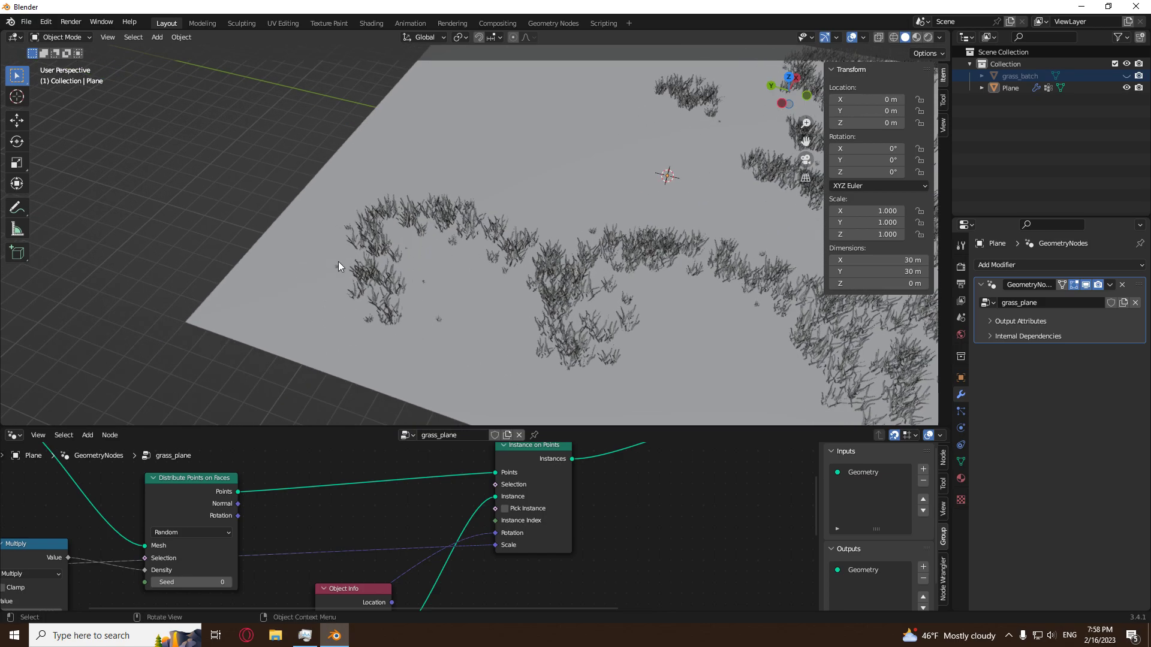
middle_drag(408, 262, 455, 202)
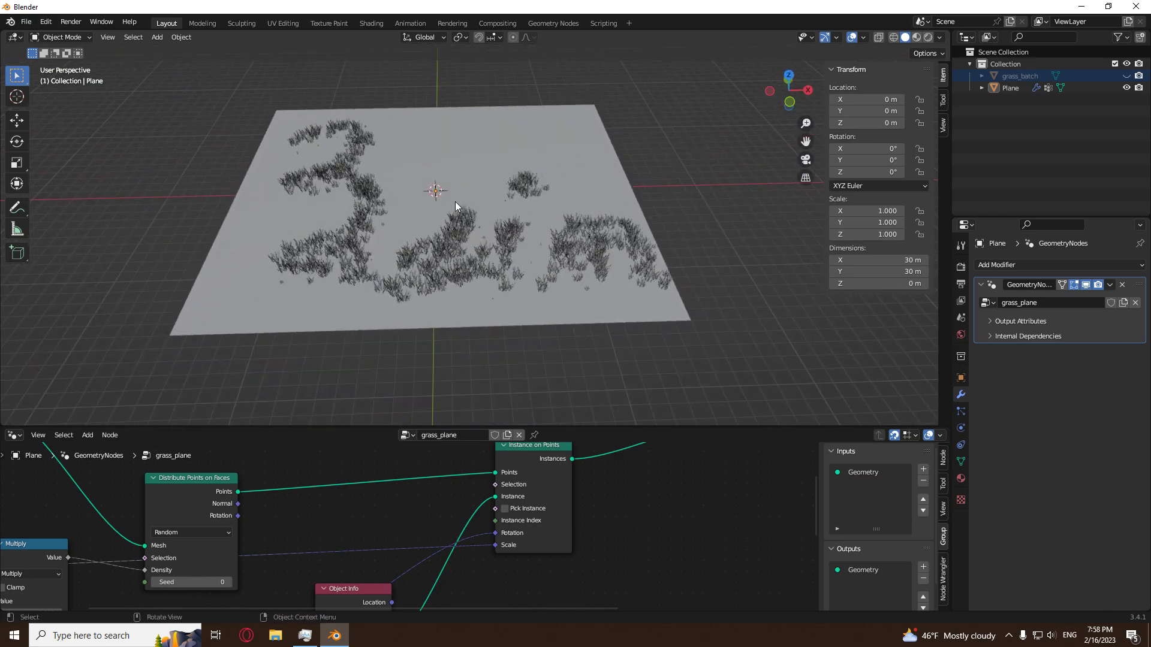
Clear the selection and switch the plane to Weight Paint mode.
click(458, 196)
click(645, 159)
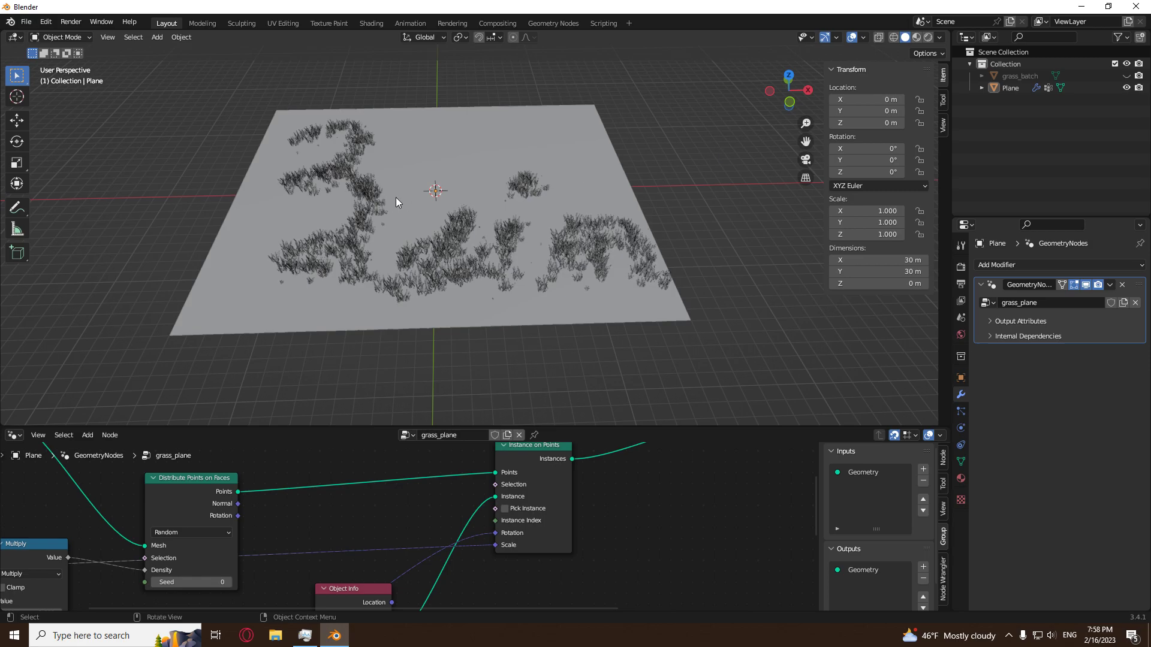
click(66, 37)
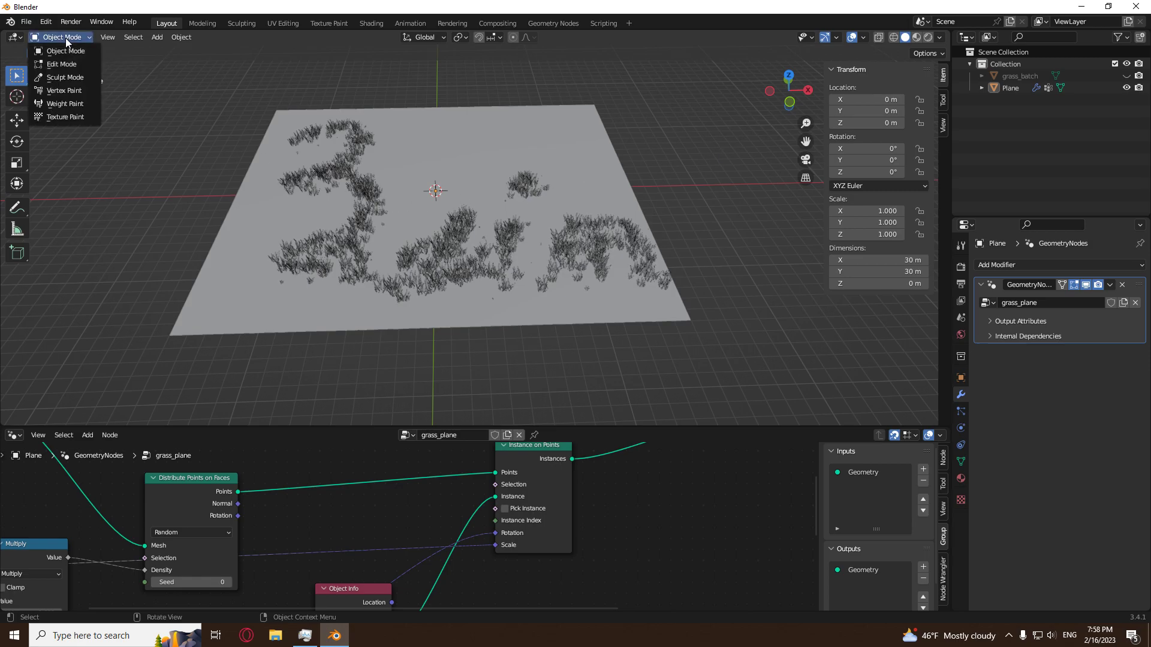
click(58, 105)
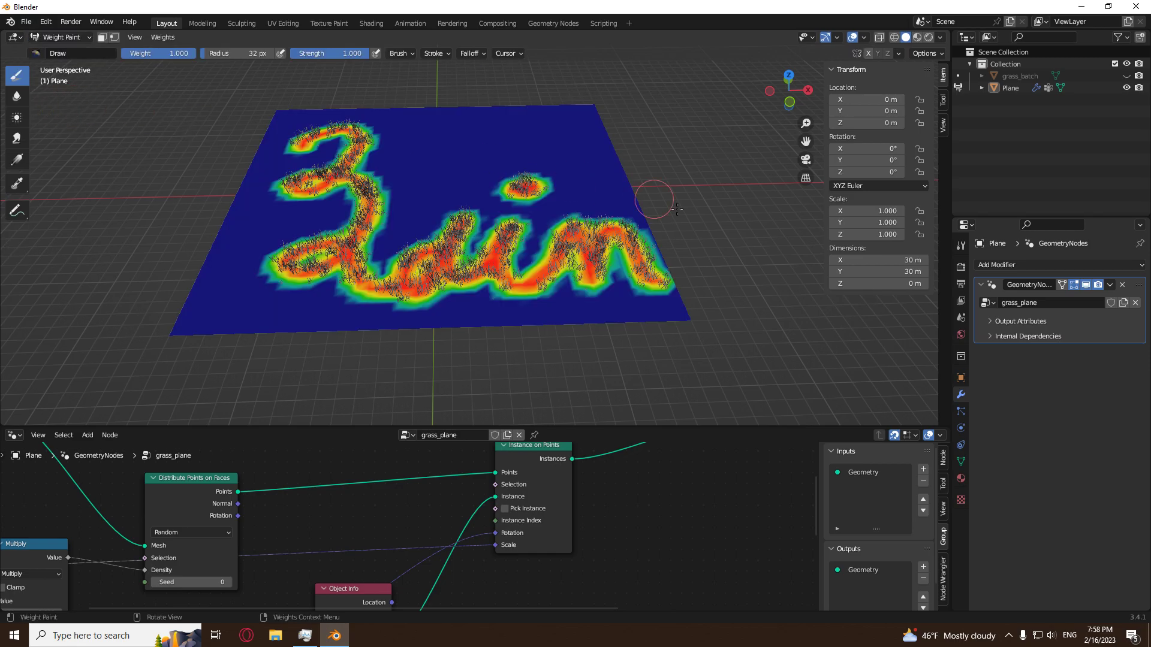
Add a second vertex group to the plane and name it scale_group.
click(961, 462)
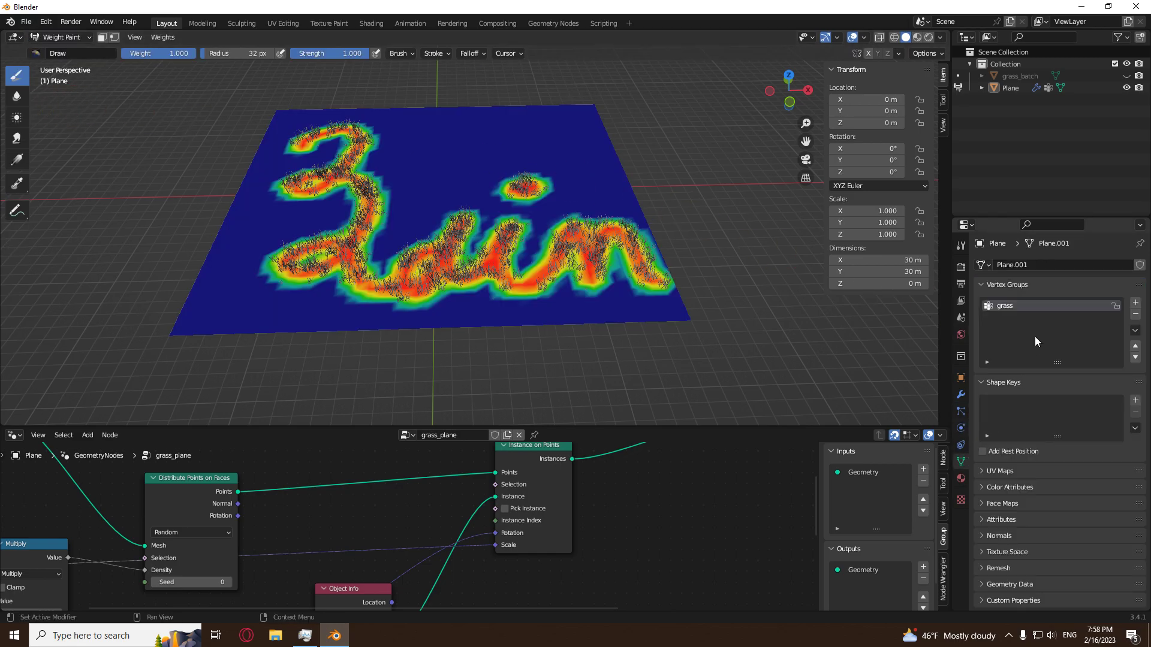
click(1135, 303)
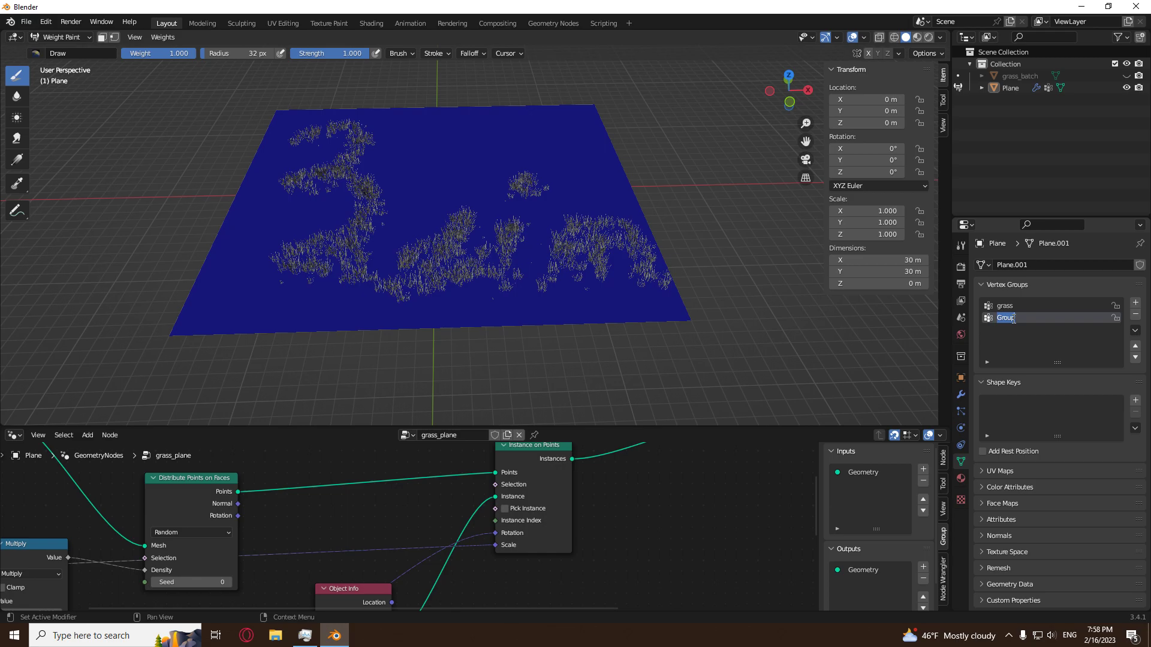
text(scale_group)
key(Return)
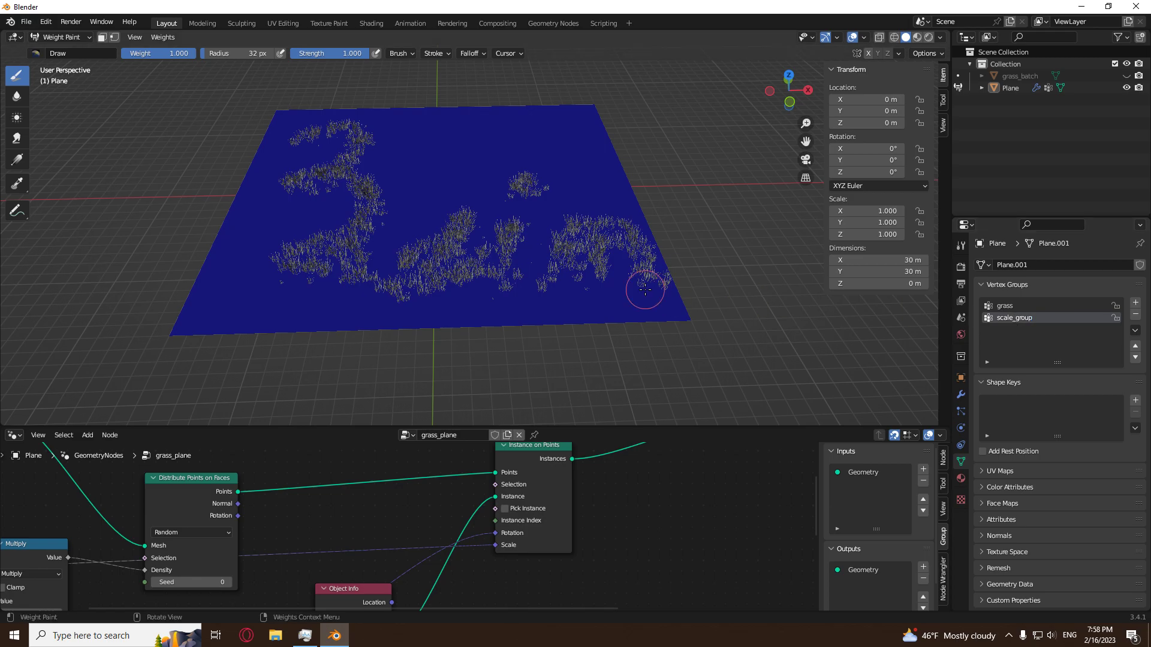
Reshape the custom brush falloff curve, raising its middle points to full strength and adding a dip at 0.39, 0.04.
middle_drag(516, 192, 455, 198)
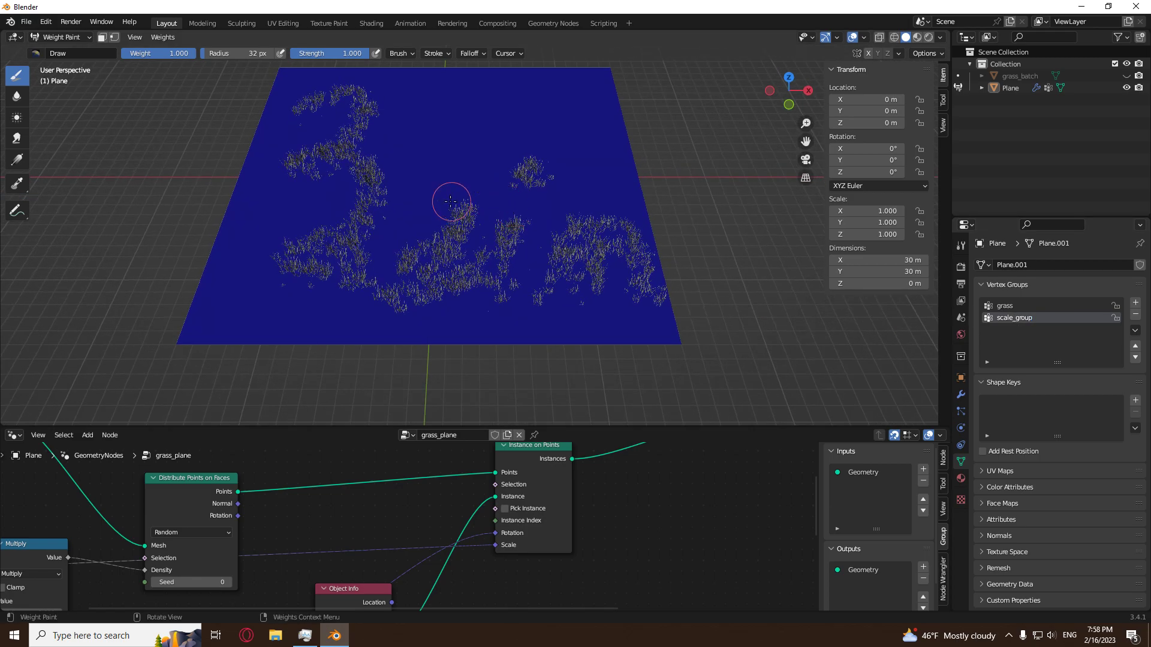
scroll(448, 204, down, 3)
click(470, 53)
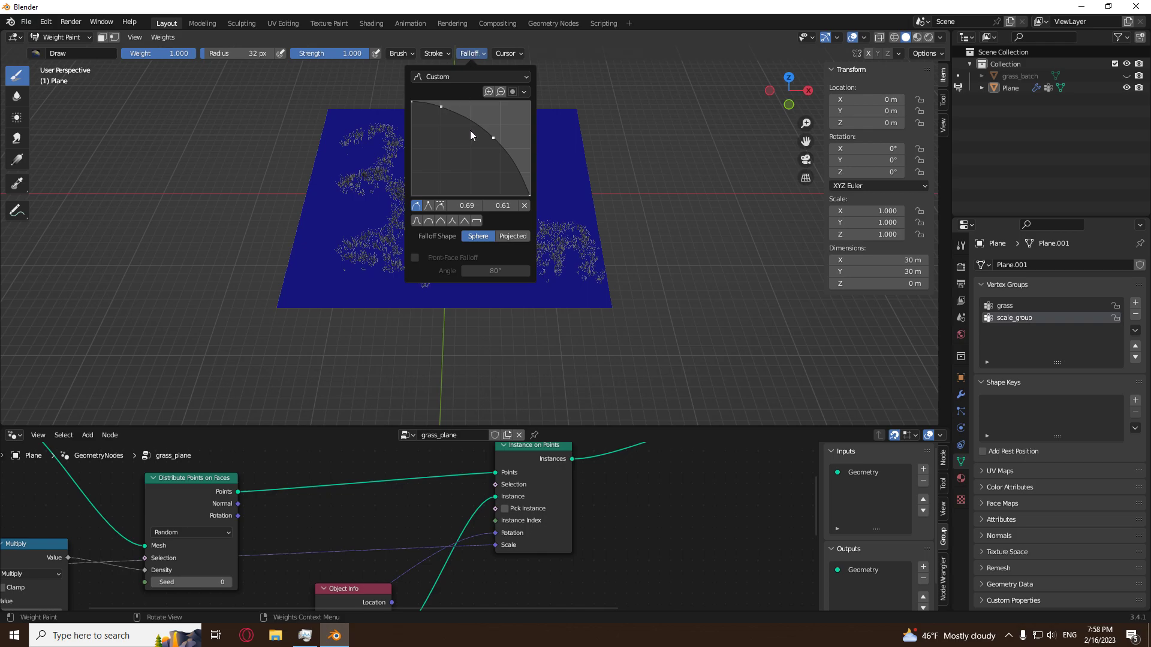
drag(440, 108, 438, 101)
drag(494, 138, 496, 101)
drag(460, 169, 460, 194)
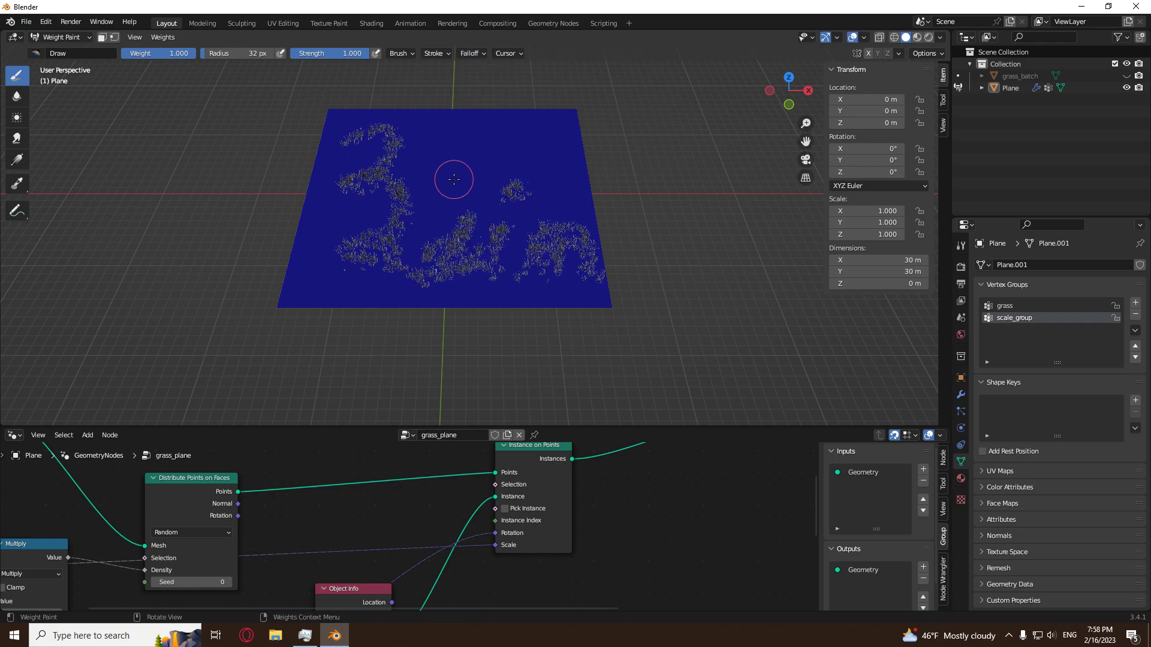
Set the brush radius to 231 px and paint a single ring-shaped dab centred on the plane in top view.
key(f)
click(576, 236)
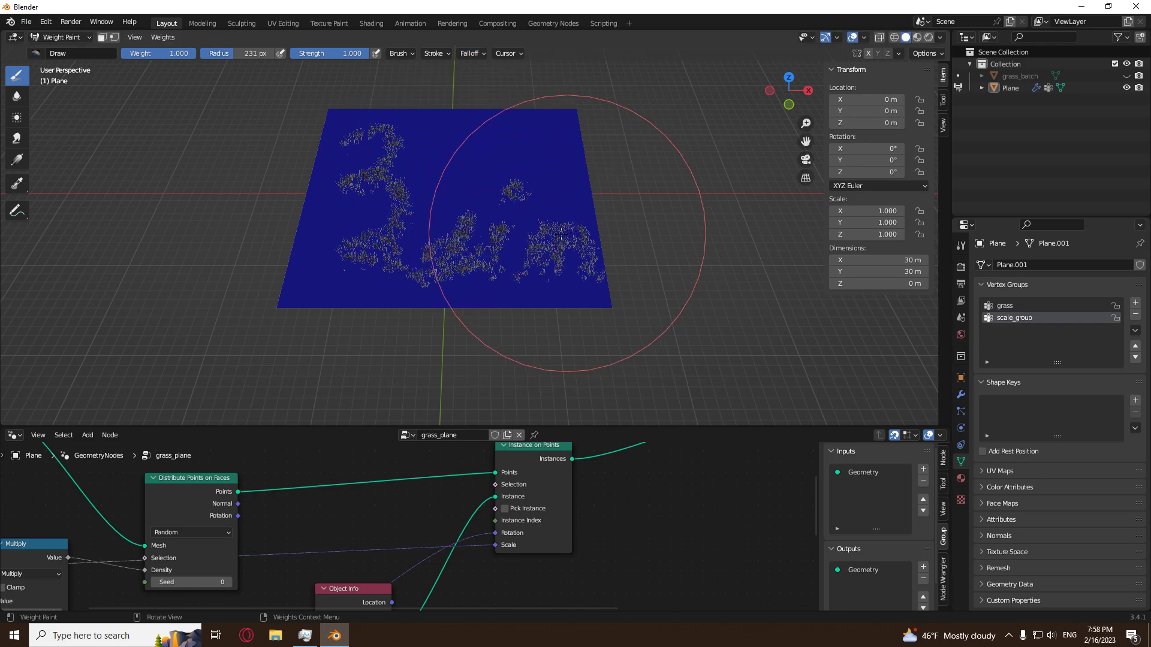
click(789, 77)
scroll(473, 178, down, 3)
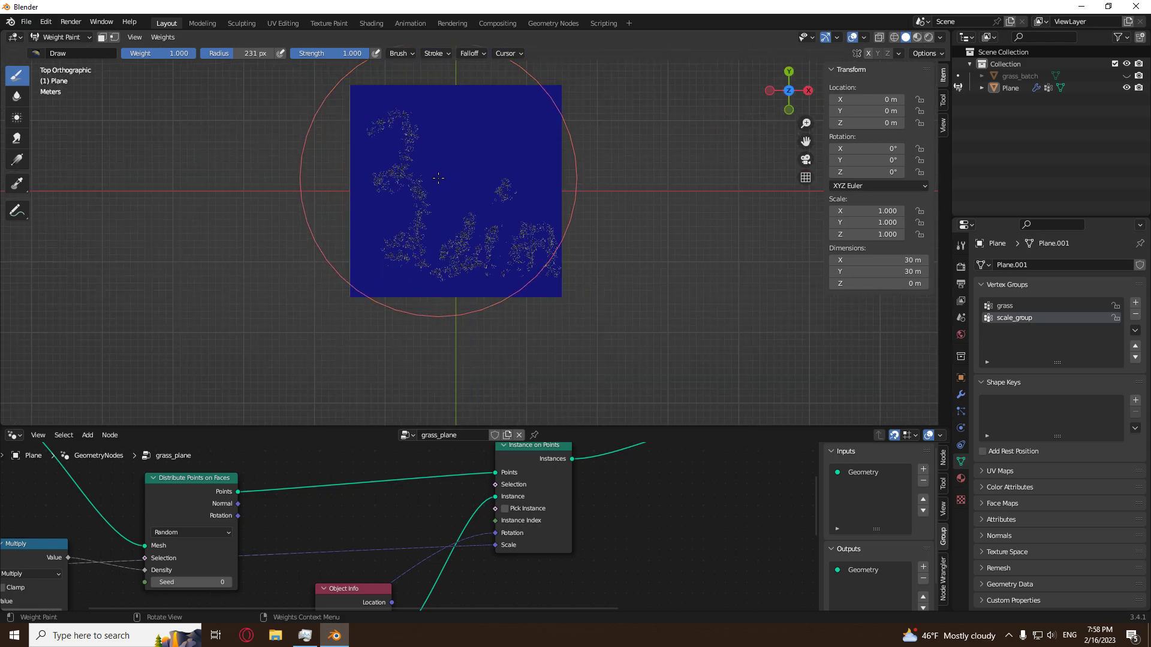
click(459, 197)
scroll(583, 208, up, 4)
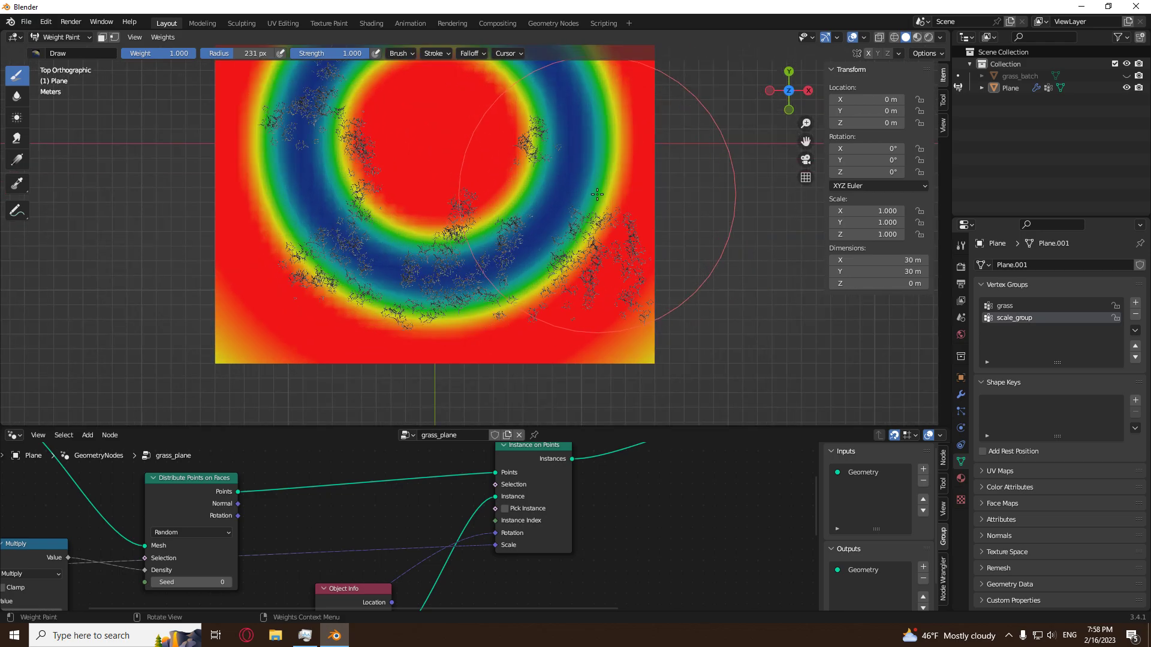
middle_drag(578, 192, 577, 154)
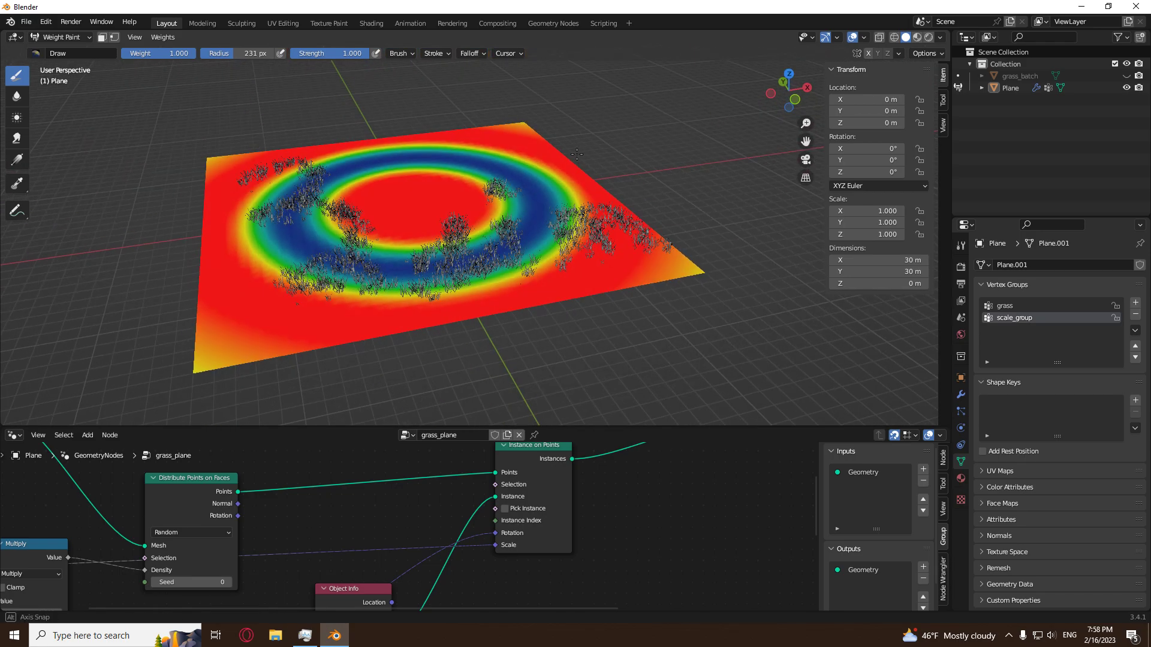
Reset the custom brush falloff curve to the rounded preset.
click(479, 56)
click(479, 56)
click(479, 56)
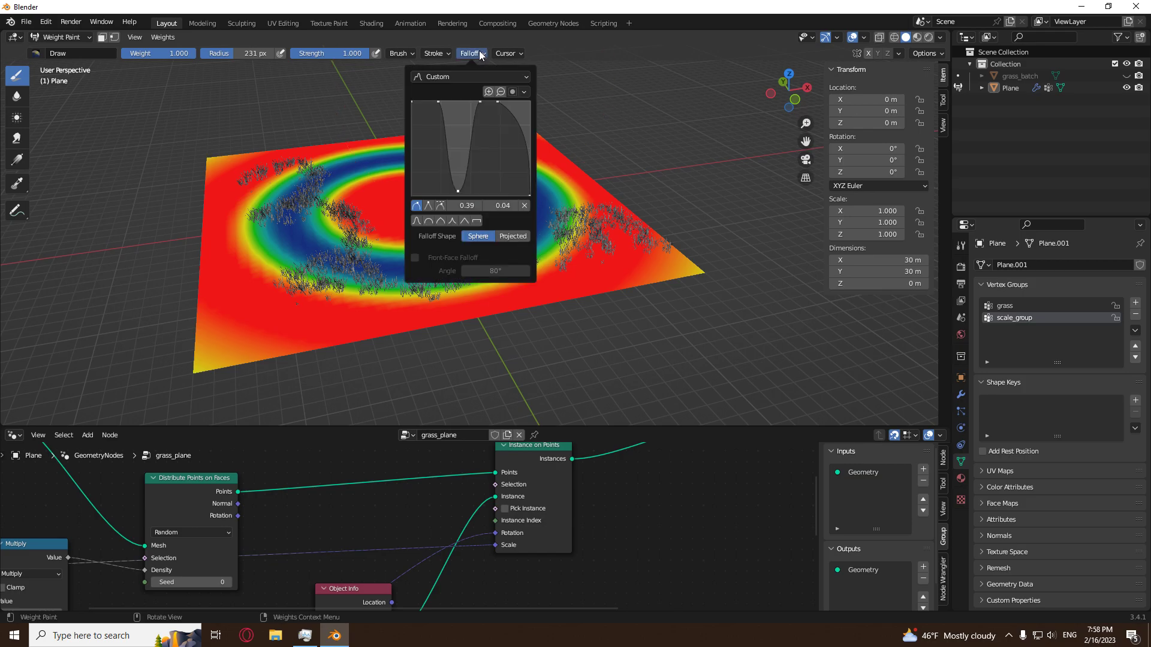
click(429, 219)
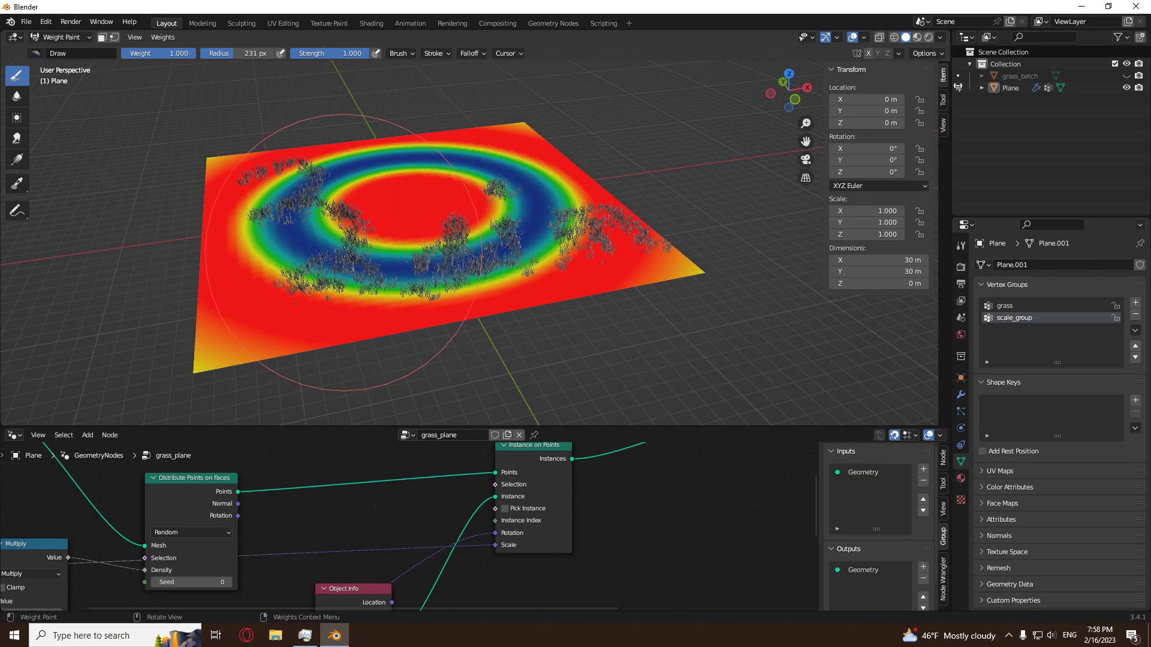
Return the plane to Object Mode and cut the link feeding the grass attribute into the Scale input of Instance on Points.
click(479, 55)
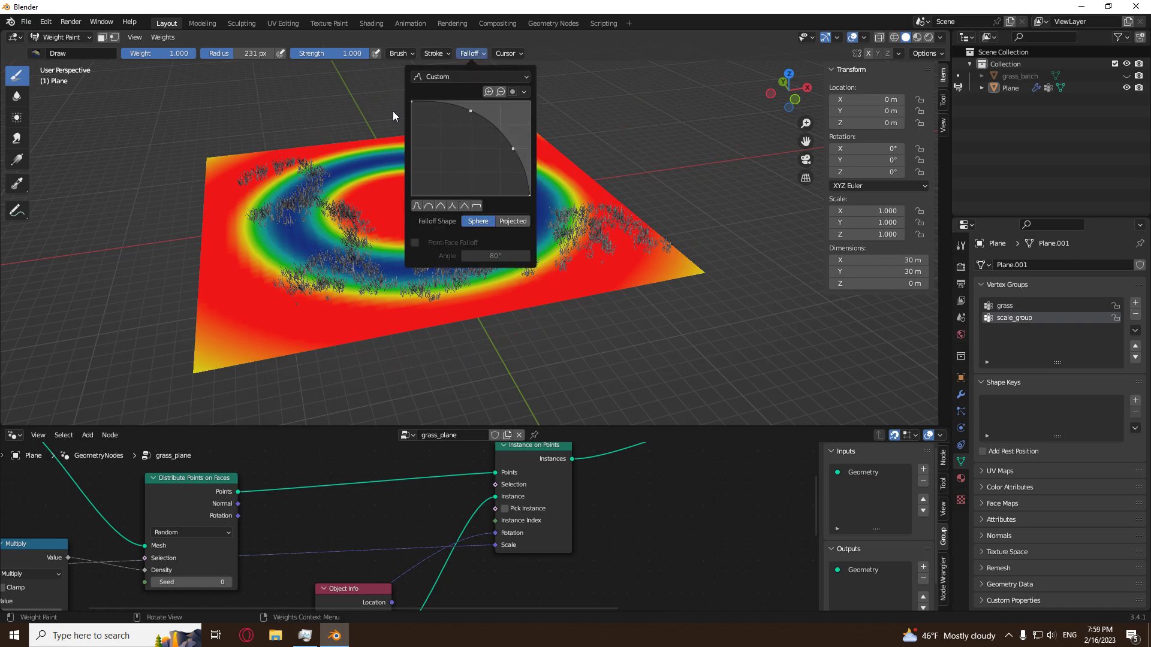
scroll(385, 541, down, 3)
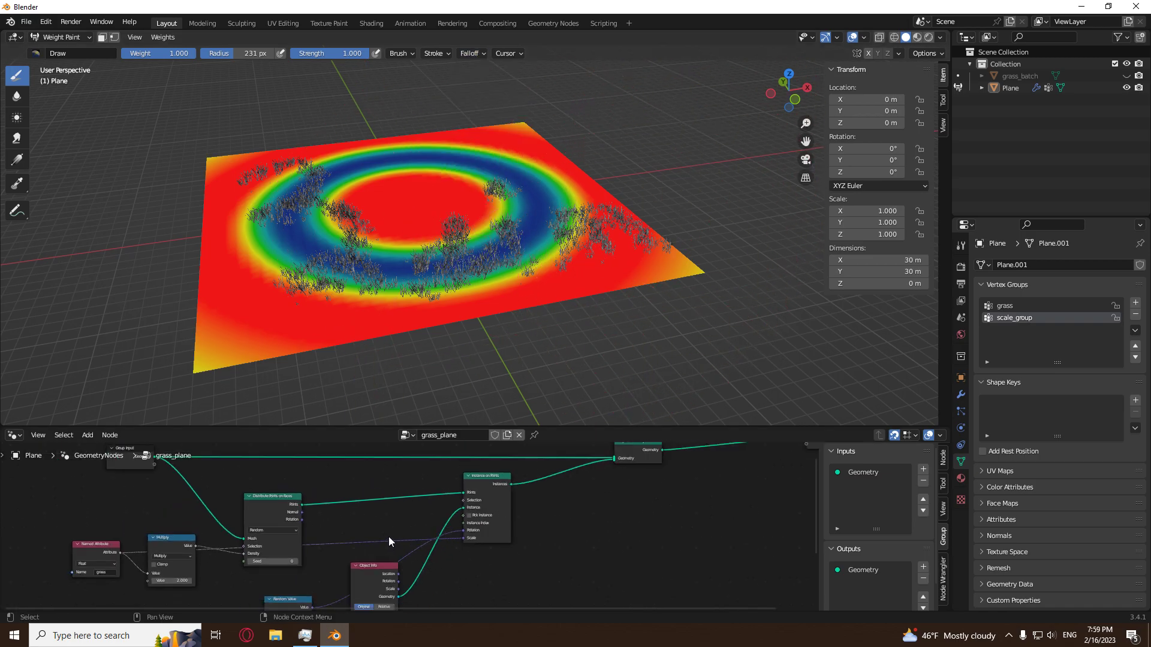
click(62, 37)
click(54, 45)
middle_drag(162, 597, 416, 530)
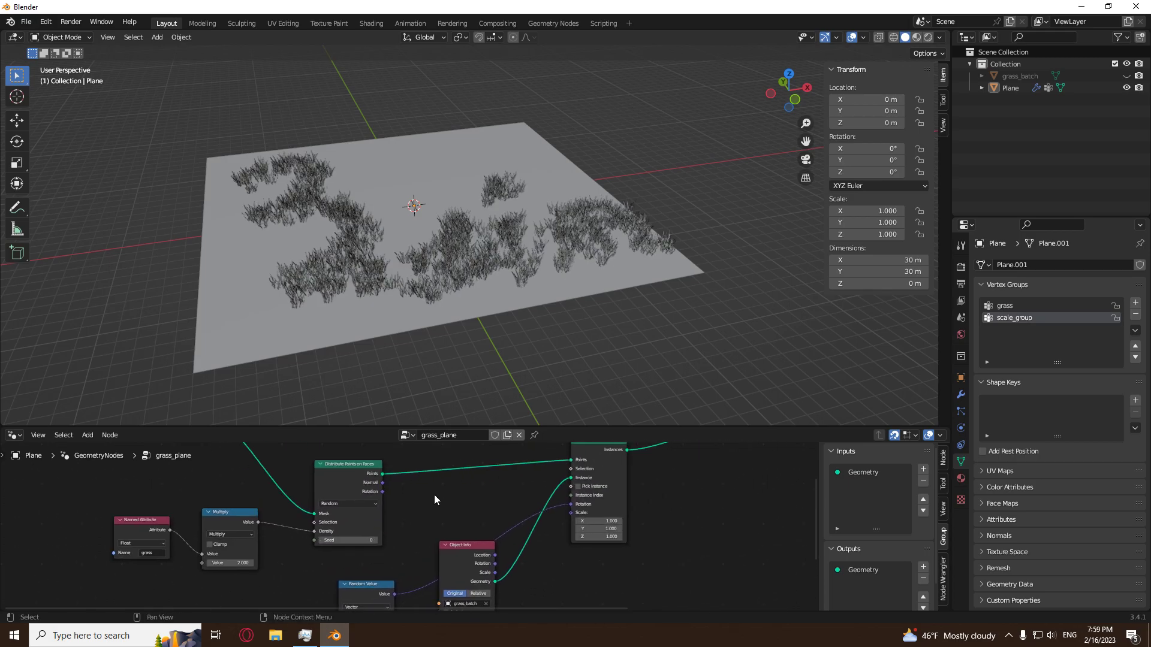
Add a Named Attribute node reading scale_group and connect its Attribute output to the Scale input of Instance on Points.
scroll(434, 494, up, 1)
key(shift+a)
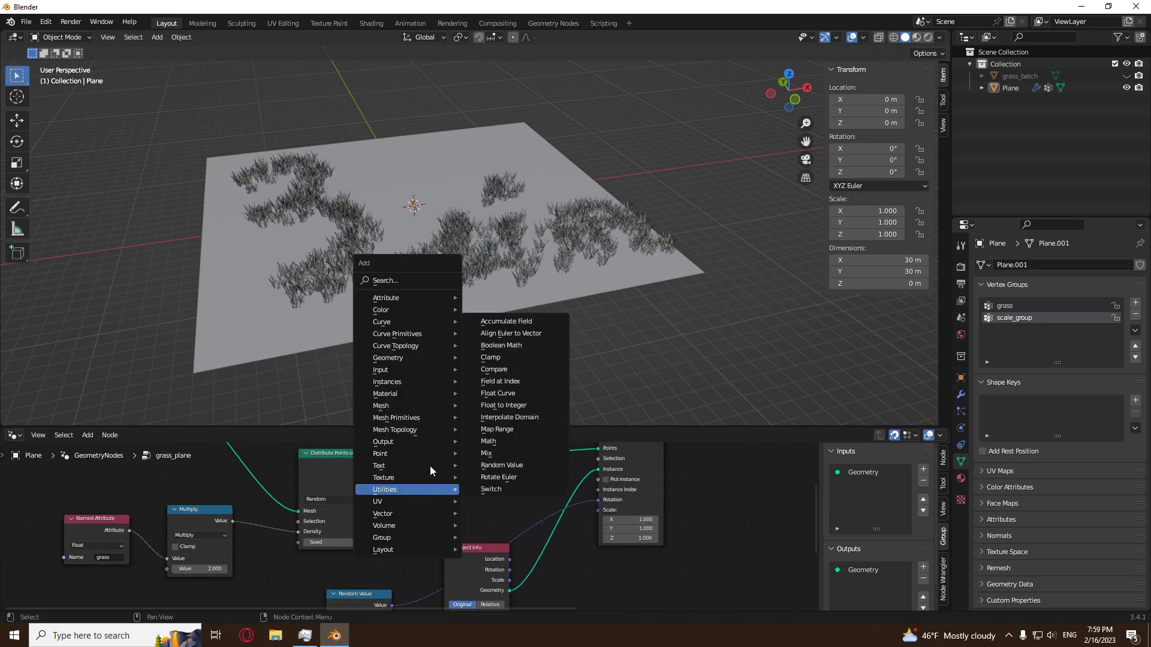
mouse_move(414, 370)
click(492, 531)
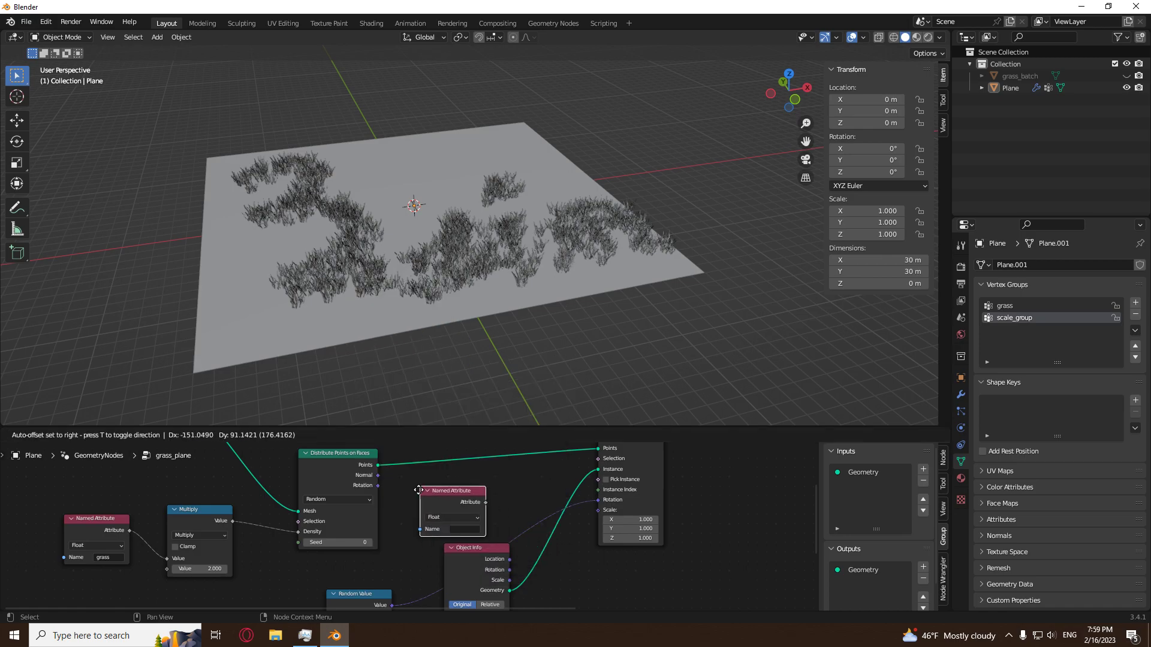
click(490, 508)
scroll(473, 524, up, 1)
click(472, 529)
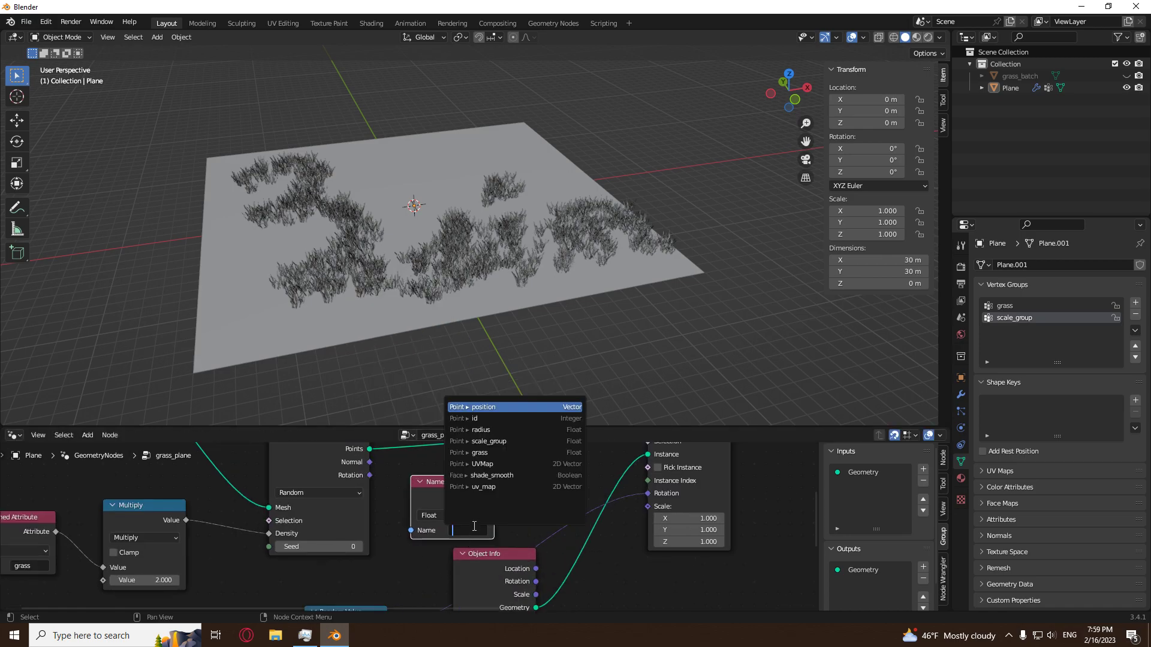
click(491, 442)
drag(494, 496, 648, 506)
Examine how the grass size varies across the plane from above, comparing the grass and scale_group vertex groups.
middle_drag(419, 226, 451, 226)
scroll(452, 251, up, 4)
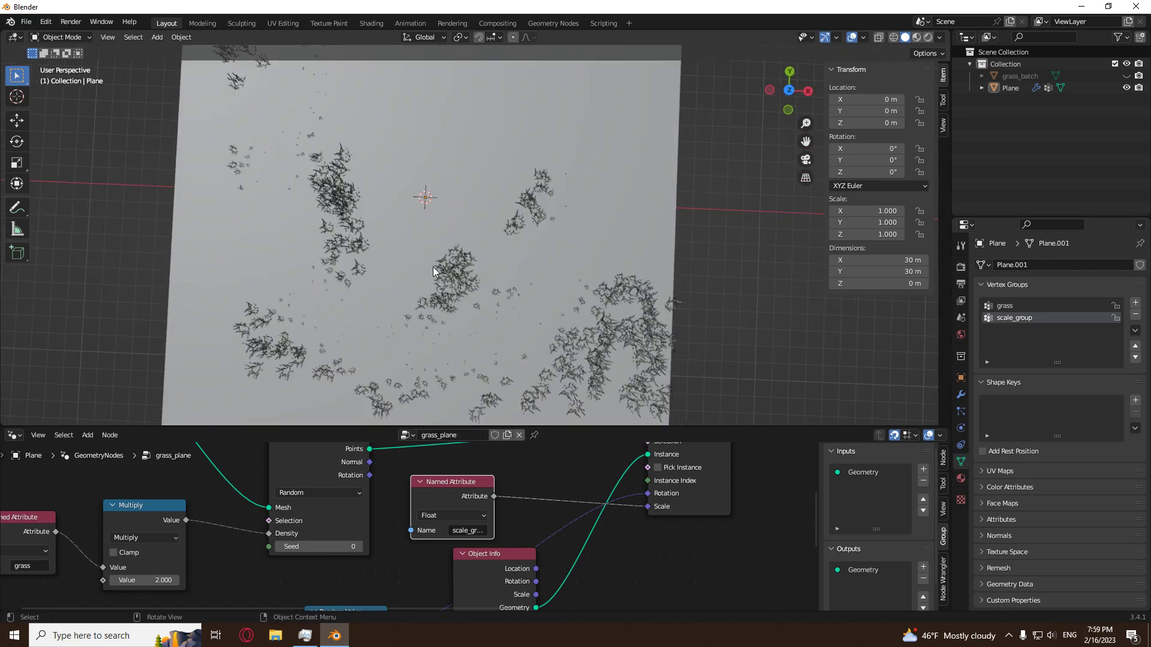
scroll(433, 265, down, 4)
middle_drag(461, 278, 490, 298)
click(1022, 305)
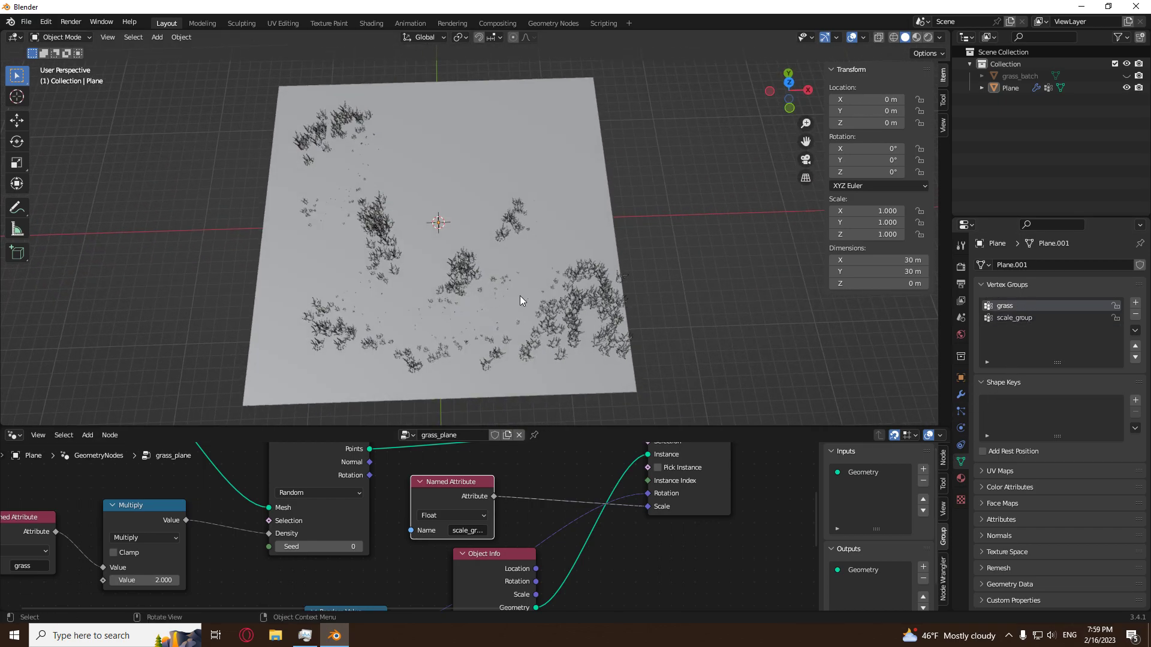
click(1034, 318)
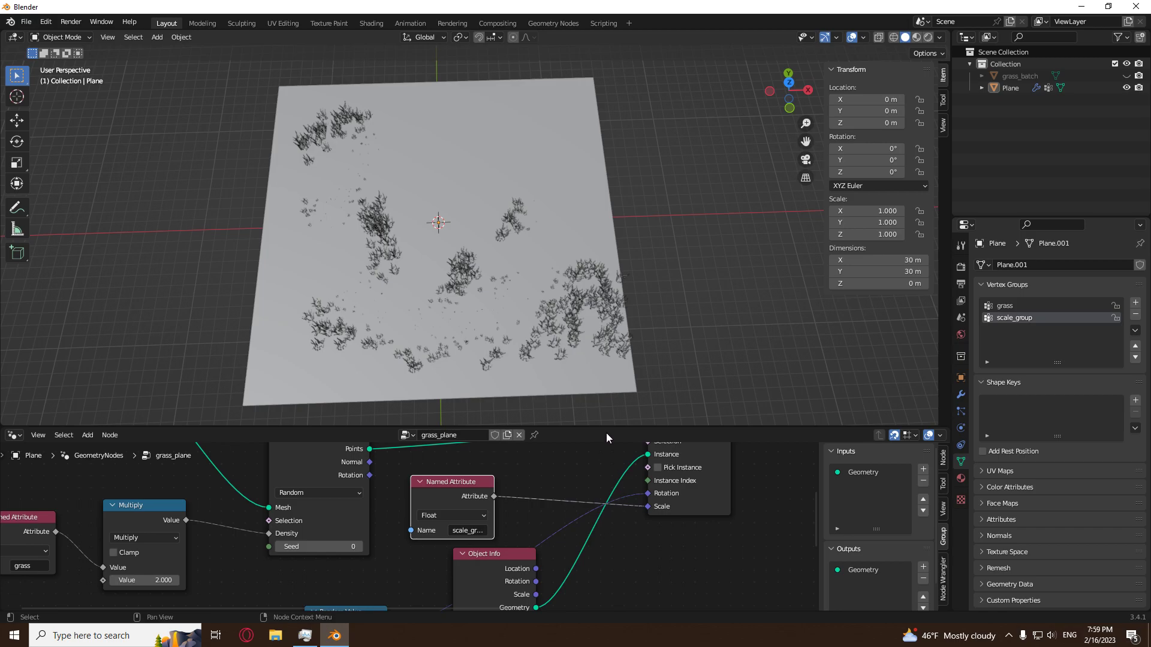
Enlarge the node editor area by shrinking the 3D viewport, and examine the scaled grass on the plane from a lower angle.
drag(606, 428, 630, 232)
middle_drag(631, 222, 506, 143)
click(506, 143)
click(678, 97)
middle_drag(629, 104, 605, 123)
scroll(526, 128, down, 4)
scroll(477, 149, up, 4)
middle_drag(476, 150, 573, 124)
click(617, 147)
click(681, 124)
scroll(630, 130, down, 5)
scroll(576, 163, up, 5)
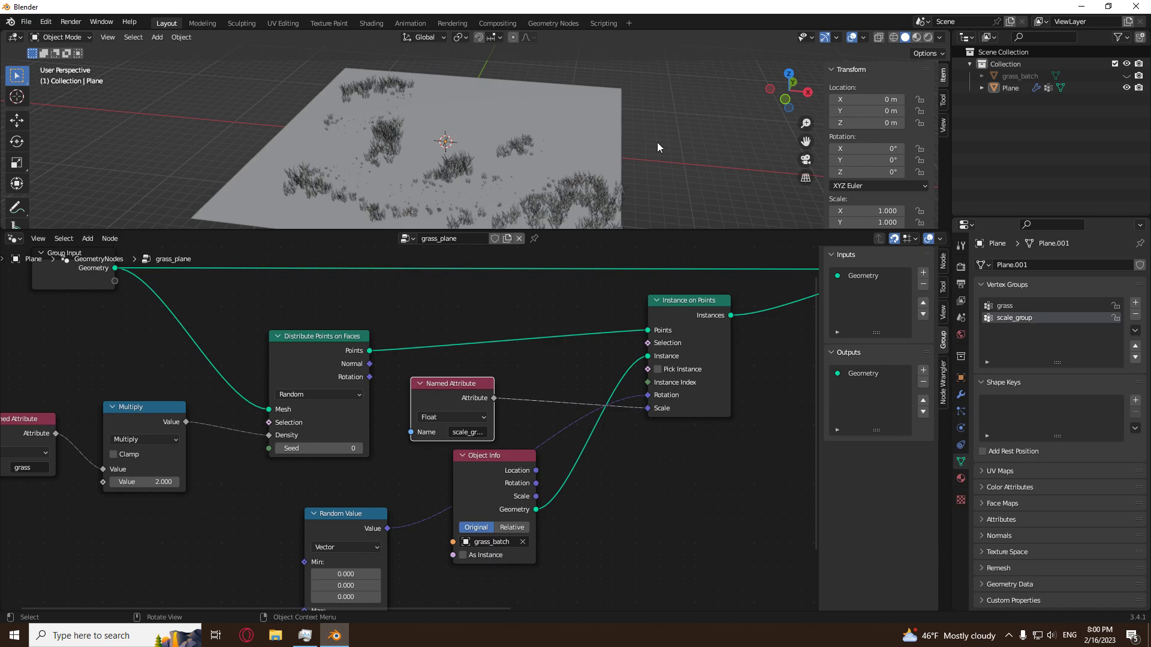
scroll(657, 142, down, 2)
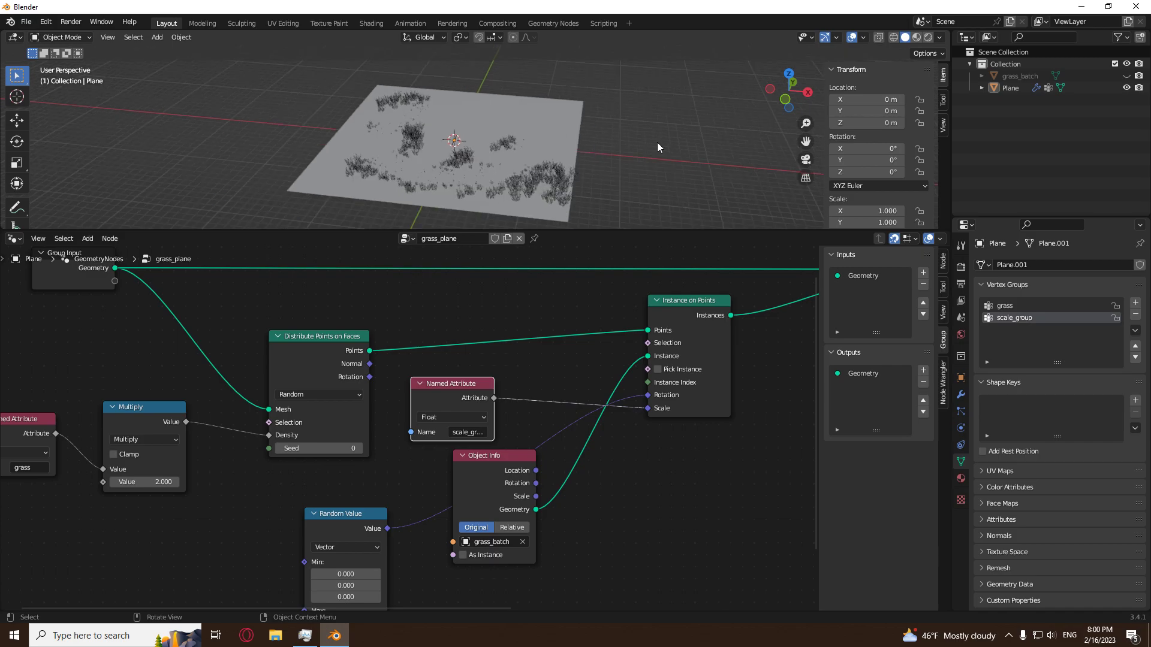